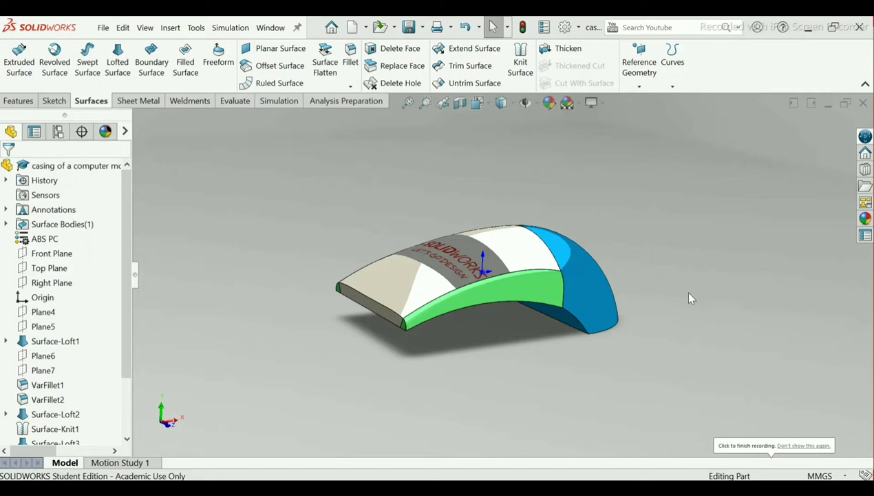
Examine the finished computer mouse casing model and its dimensioned PDF drawing
middle_drag(666, 277, 659, 305)
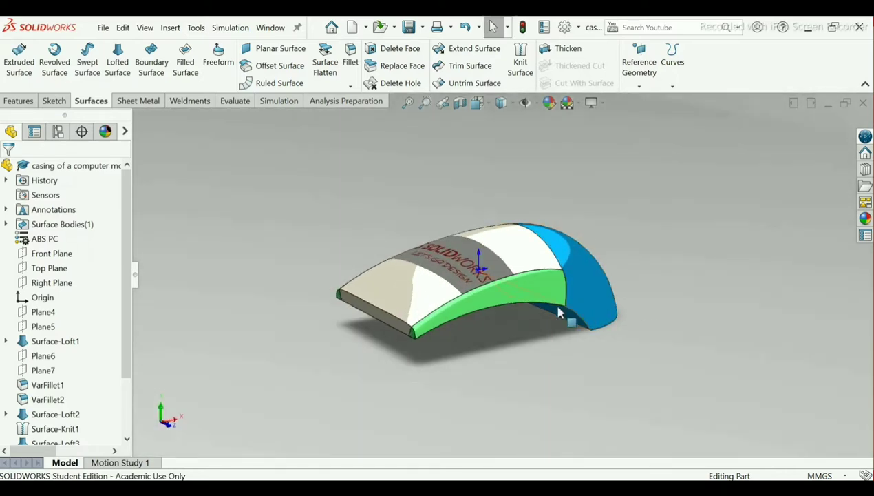
scroll(505, 287, up, 5)
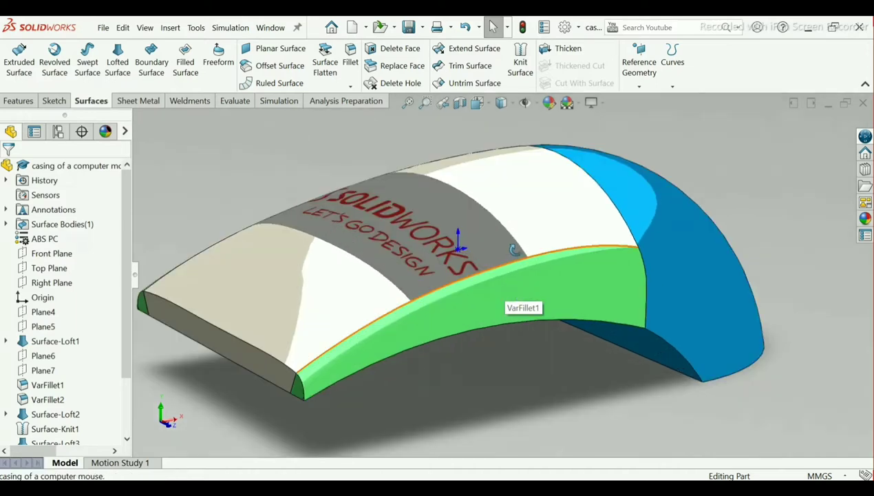
scroll(506, 286, down, 5)
scroll(502, 271, up, 10)
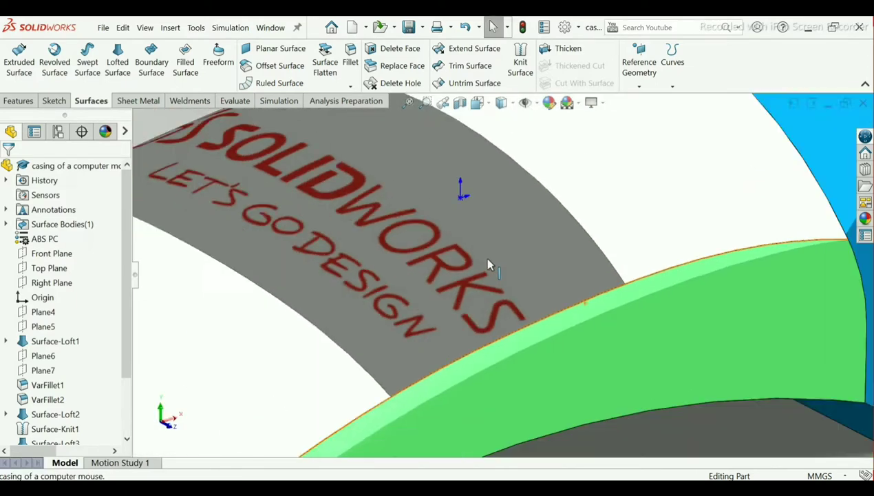
scroll(493, 273, up, 3)
scroll(494, 273, down, 15)
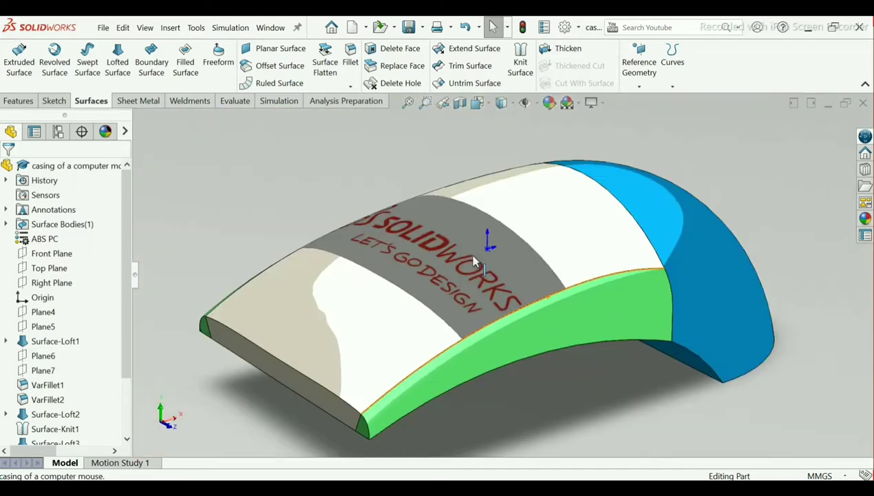
scroll(452, 247, down, 3)
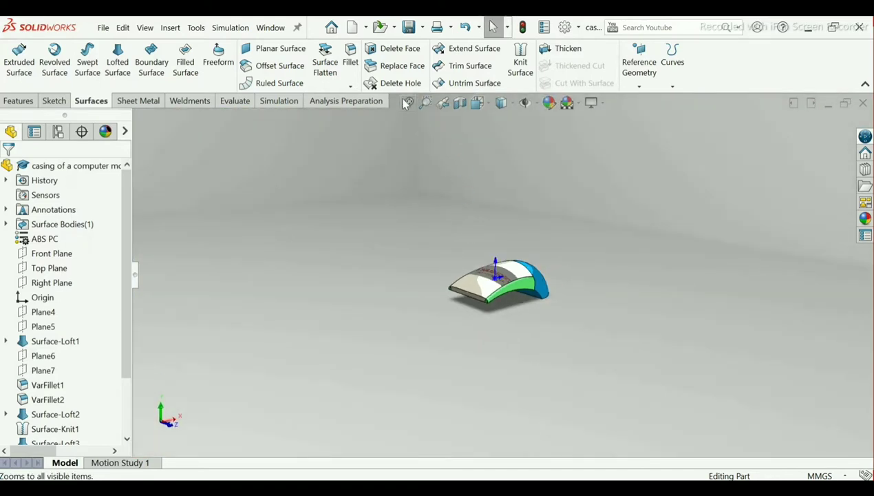
click(407, 102)
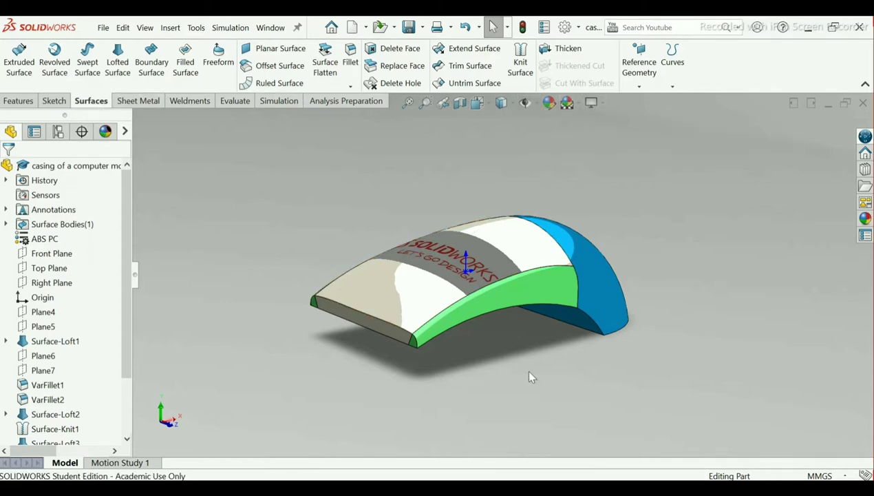
key(alt+Tab)
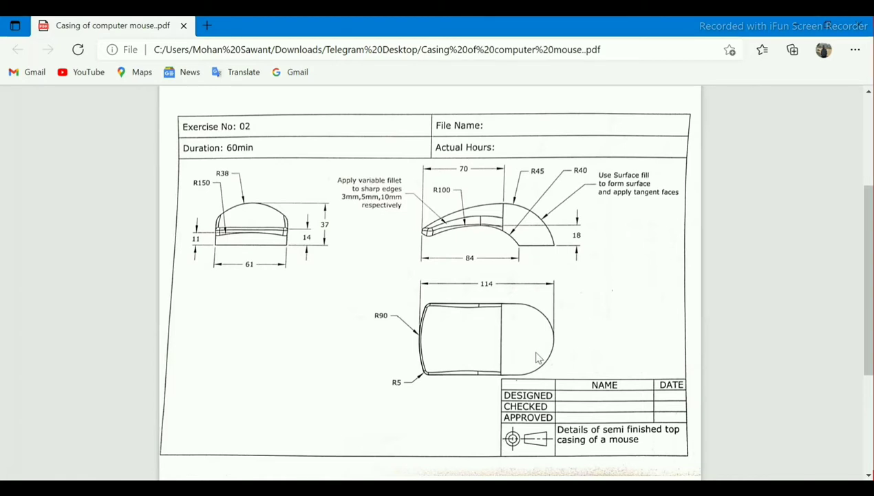
key(alt+Tab)
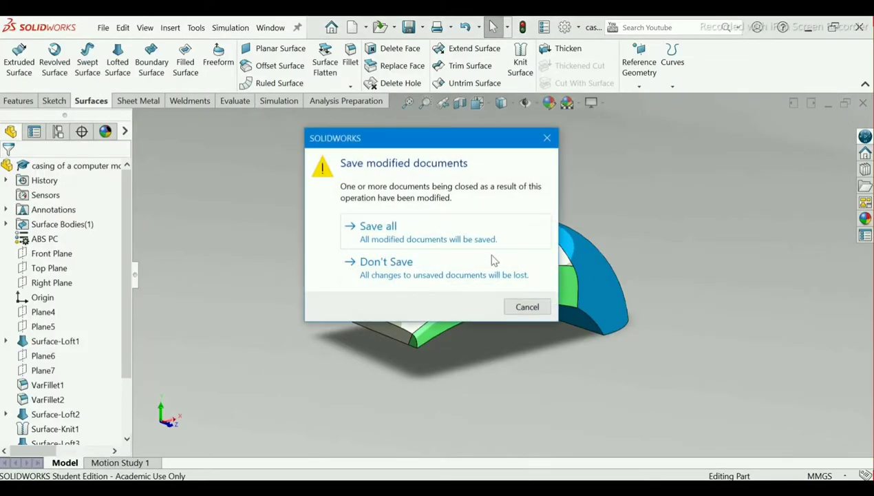
Save the modified casing document as it closes, and create a new part from a blank template
click(444, 240)
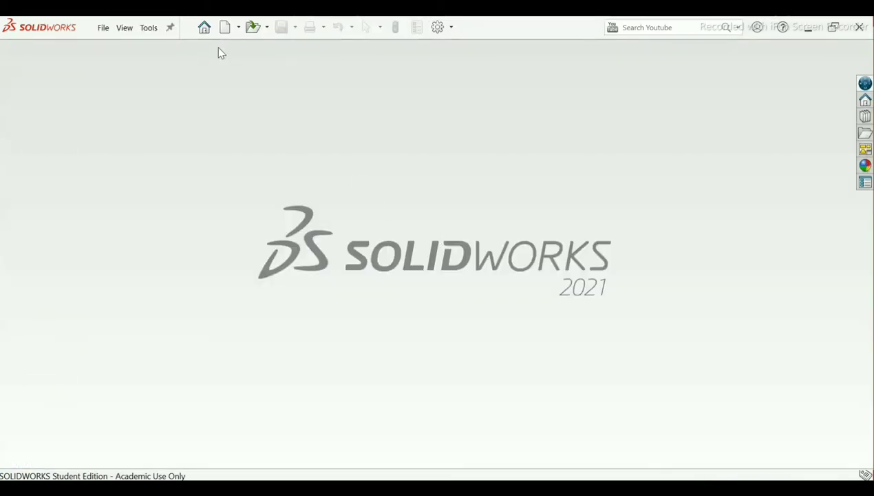
click(227, 30)
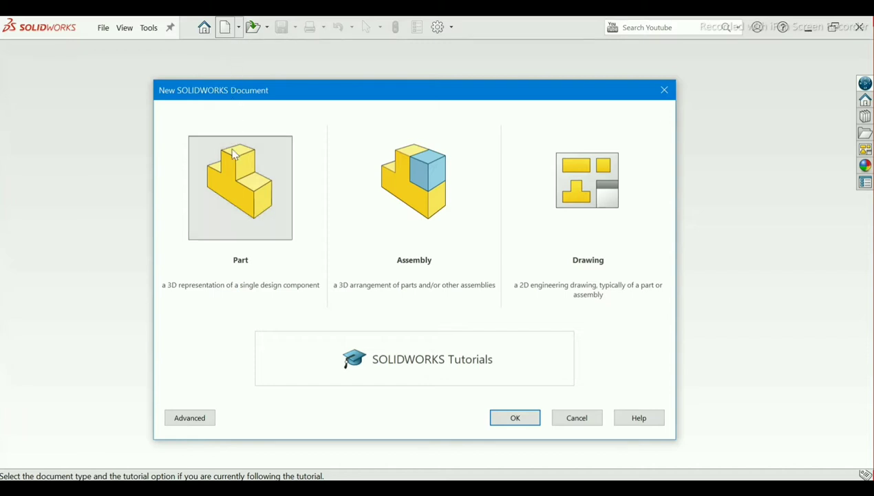
click(515, 419)
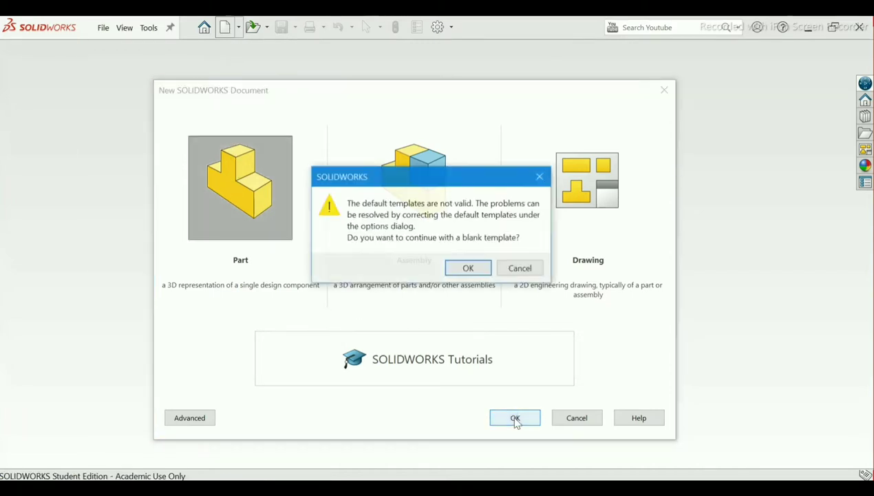
click(474, 271)
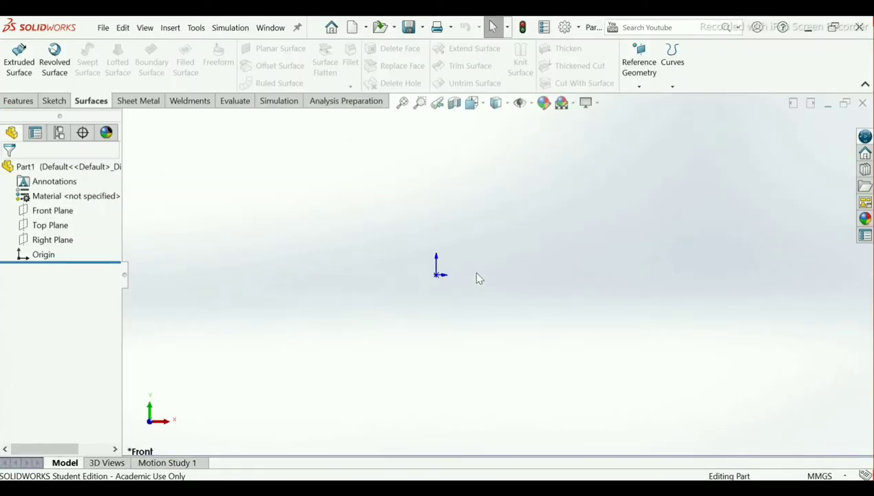
Set the document's unit system to MMGS (millimeter, gram, second)
click(565, 28)
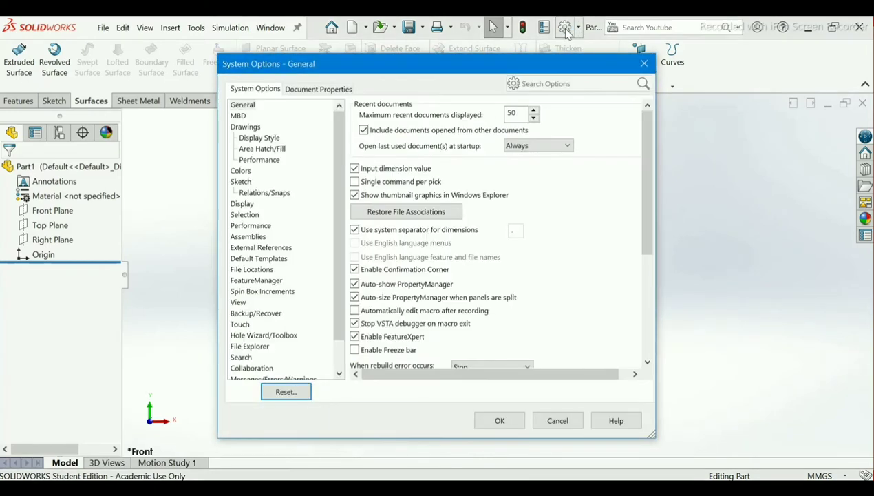
click(294, 92)
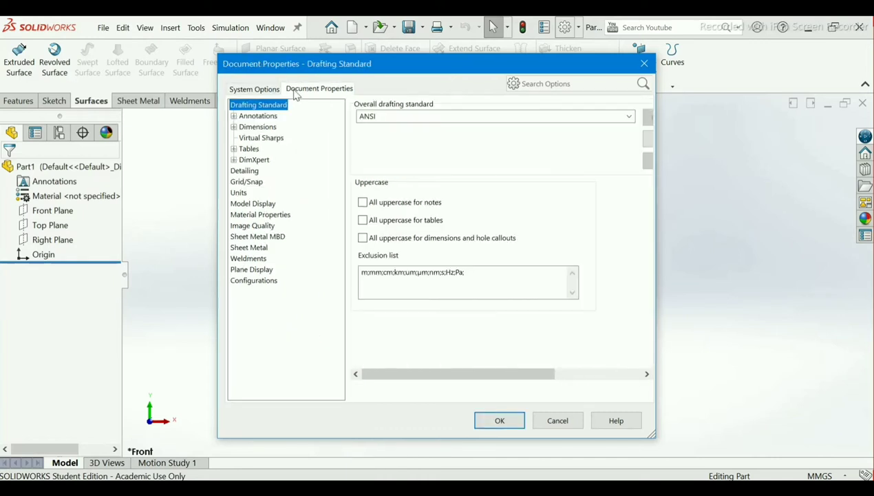
click(239, 194)
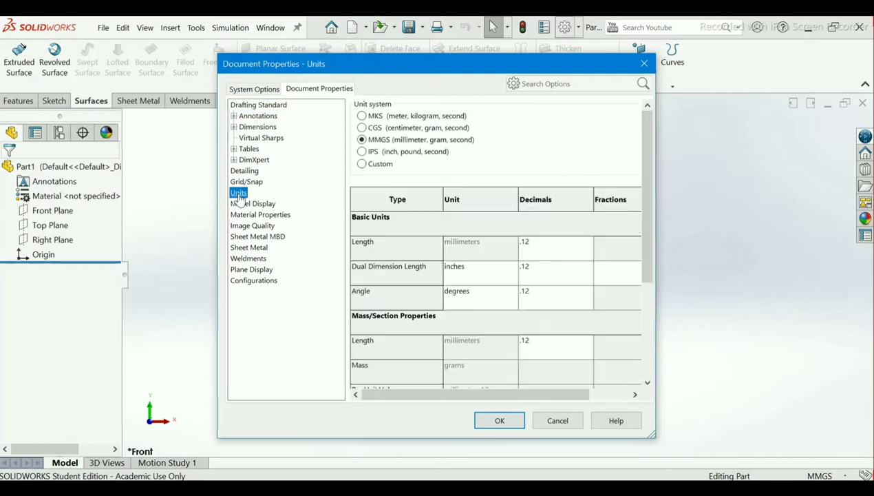
click(363, 164)
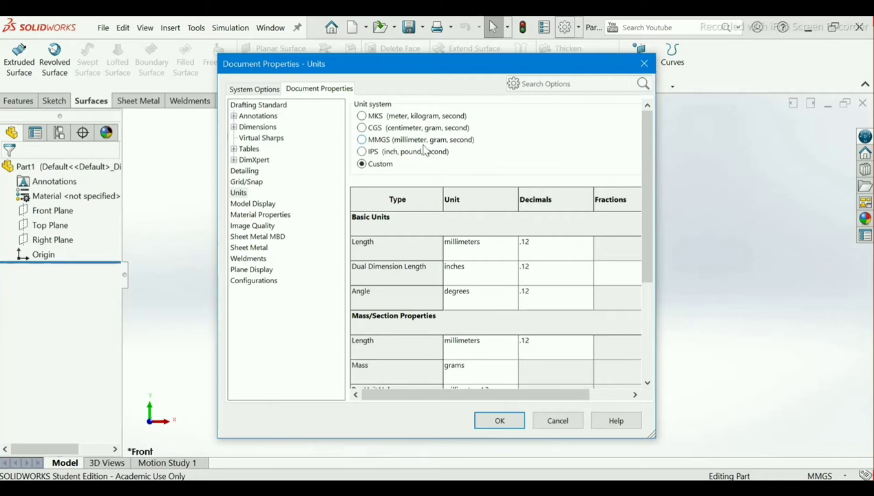
click(363, 140)
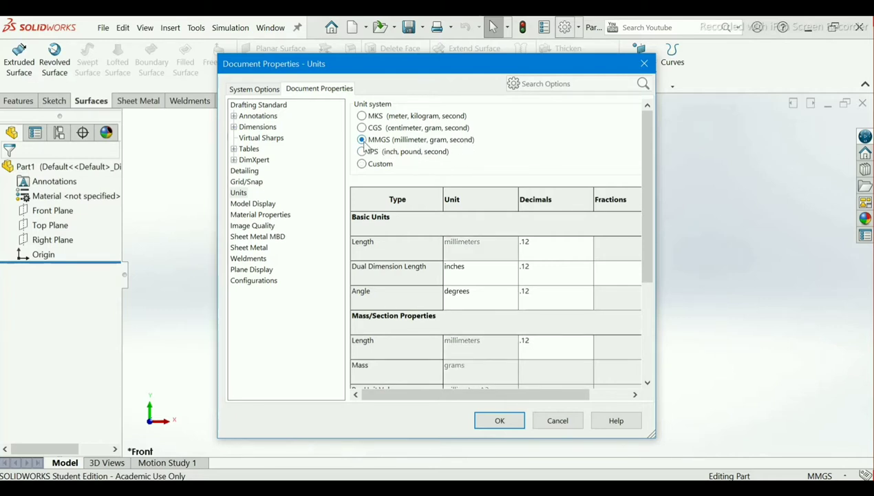
click(497, 421)
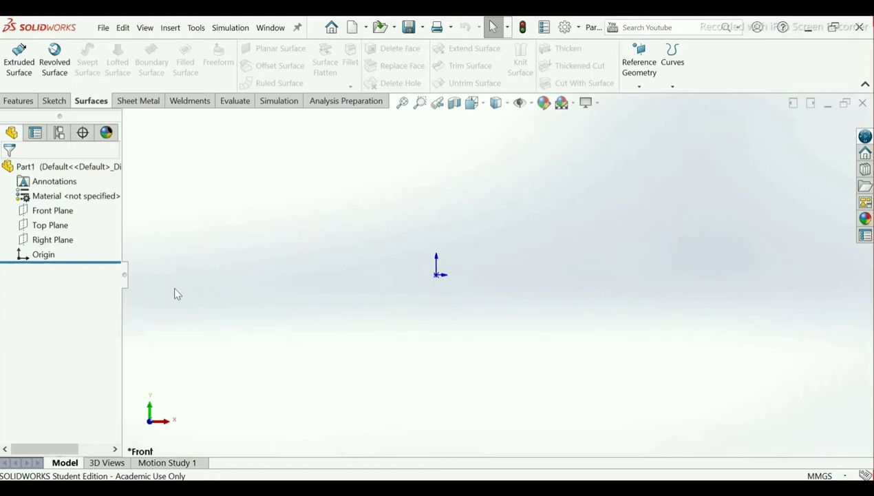
On the Front Plane, sketch a three-point arc of about 203 mm radius leftward from the origin and pull its free end outward and down
click(55, 212)
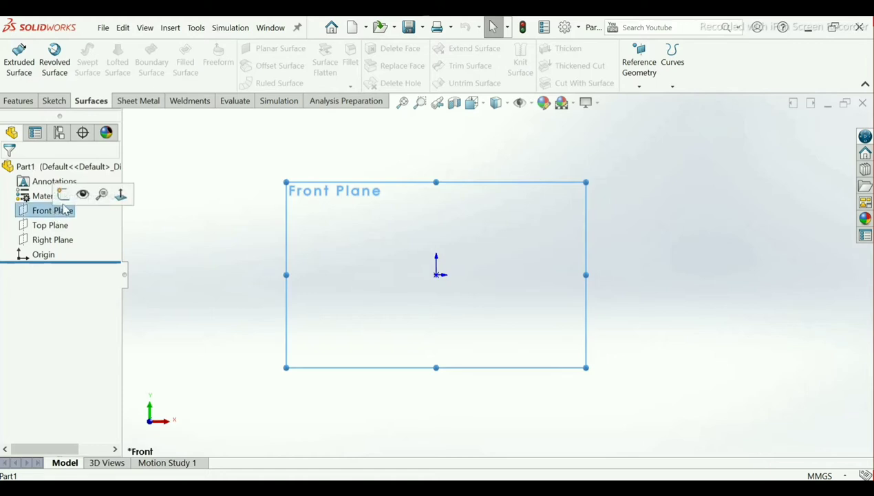
click(64, 197)
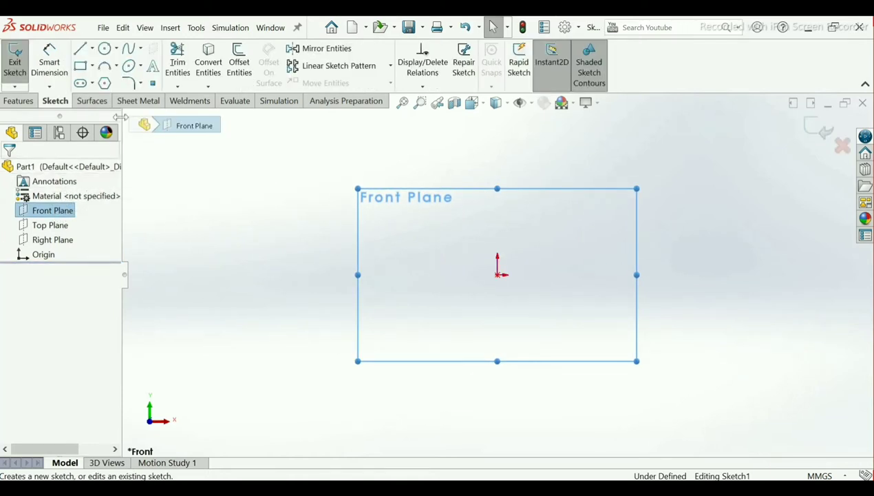
click(108, 71)
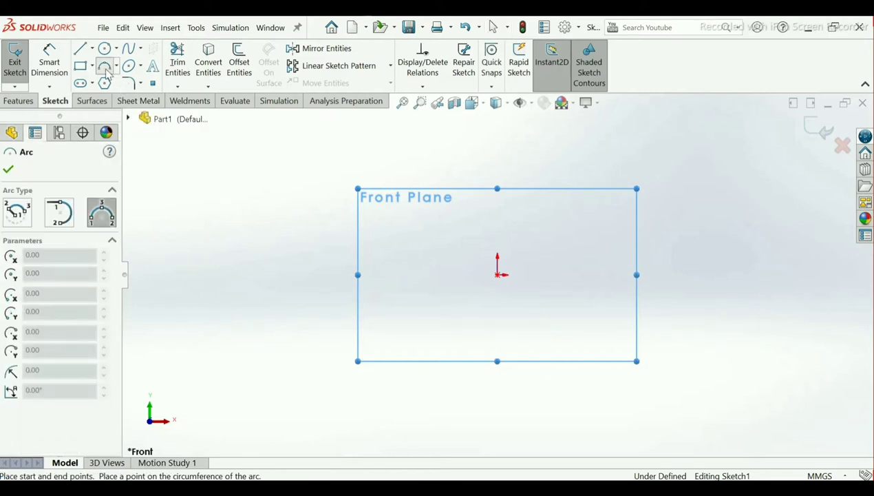
click(498, 274)
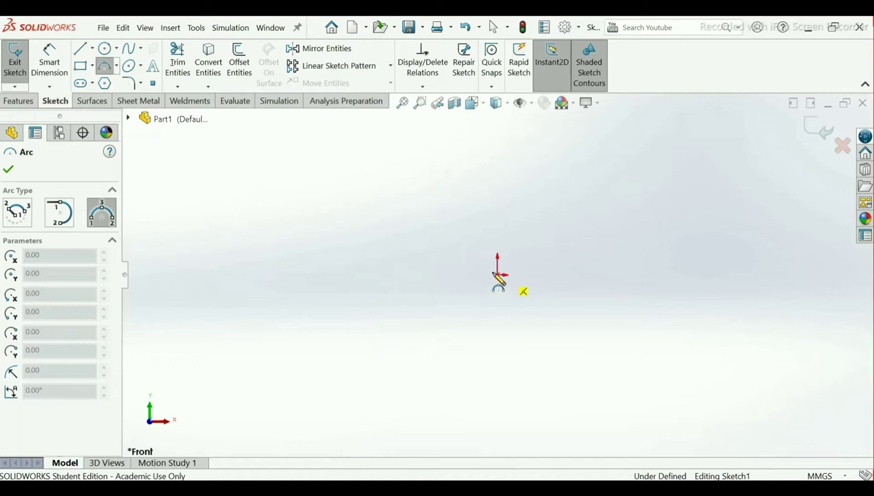
click(263, 240)
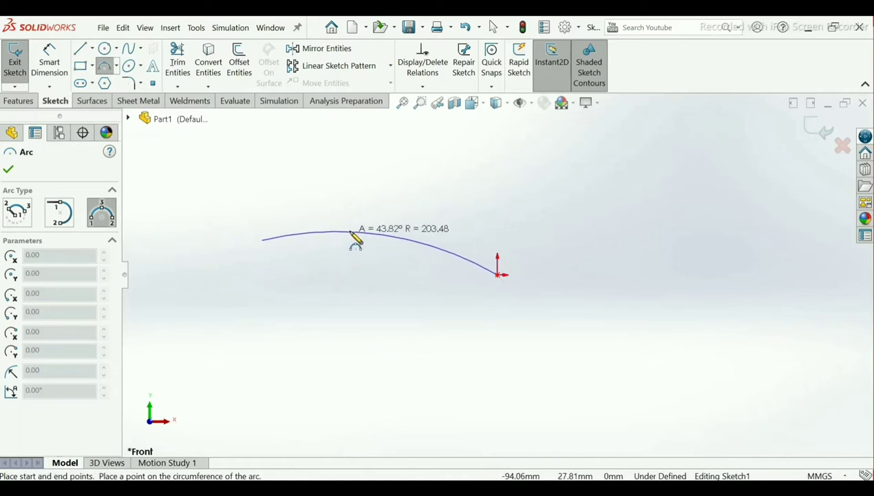
click(351, 233)
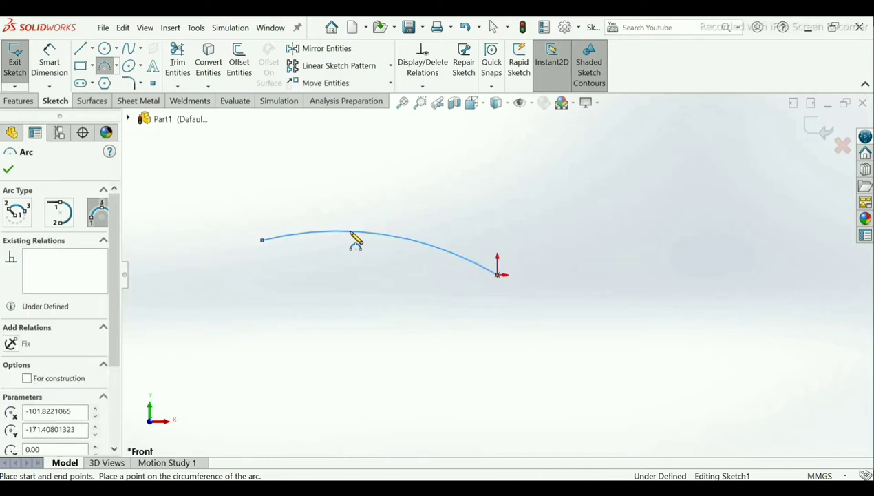
right_click(352, 237)
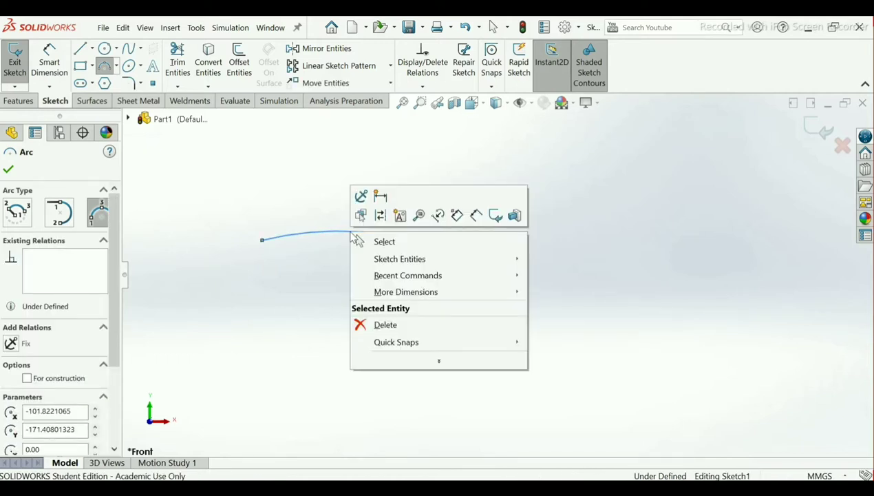
click(362, 243)
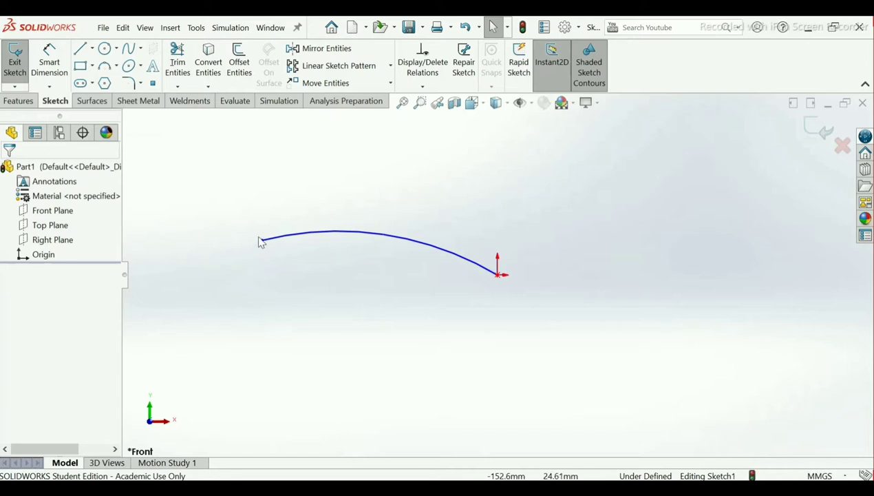
drag(263, 241, 239, 269)
click(230, 205)
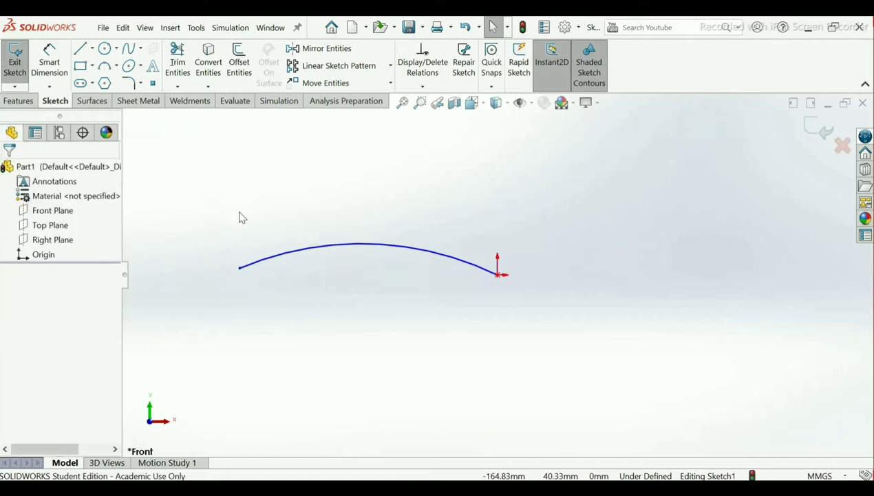
Place a sketch point on the arc's crest, vertically aligned with the arc's centre
click(153, 83)
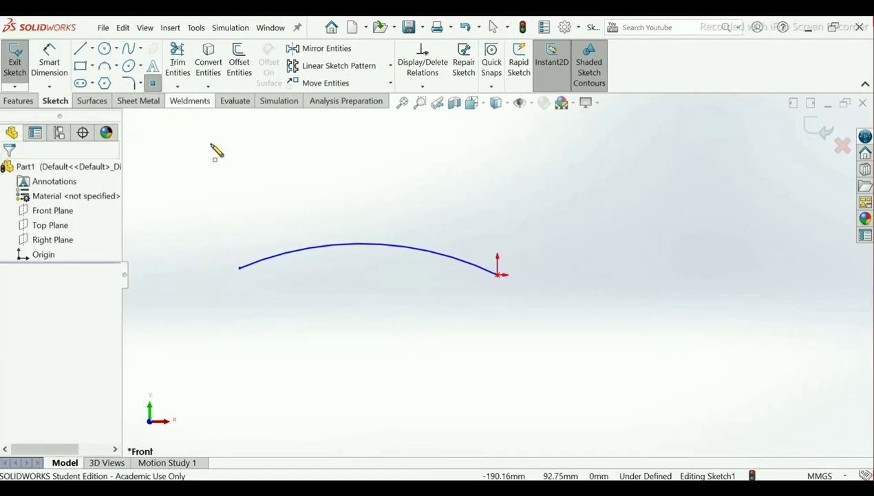
click(362, 244)
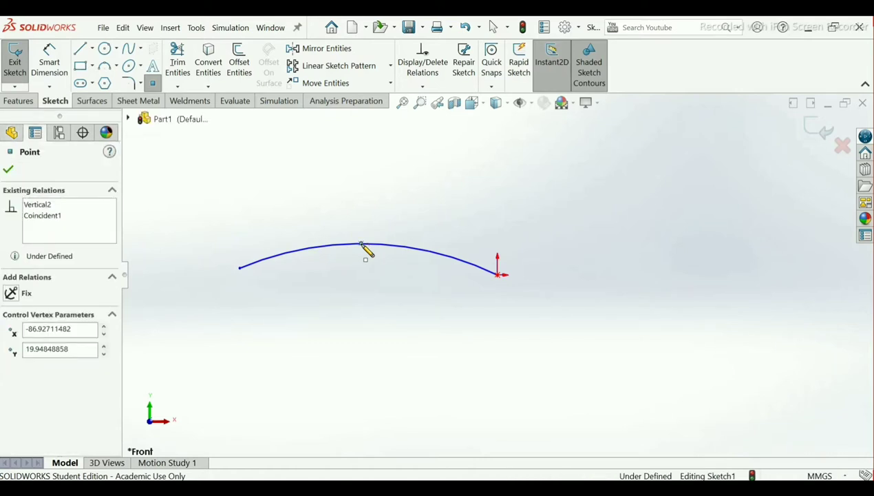
right_click(362, 244)
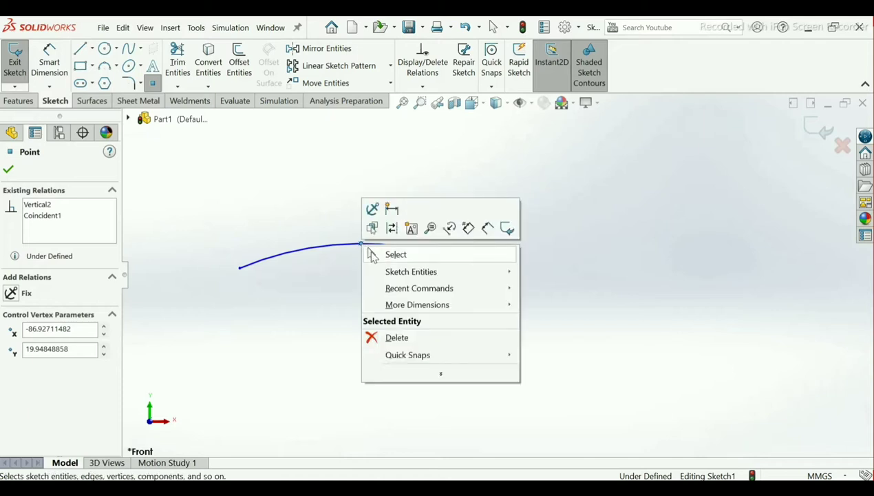
click(374, 255)
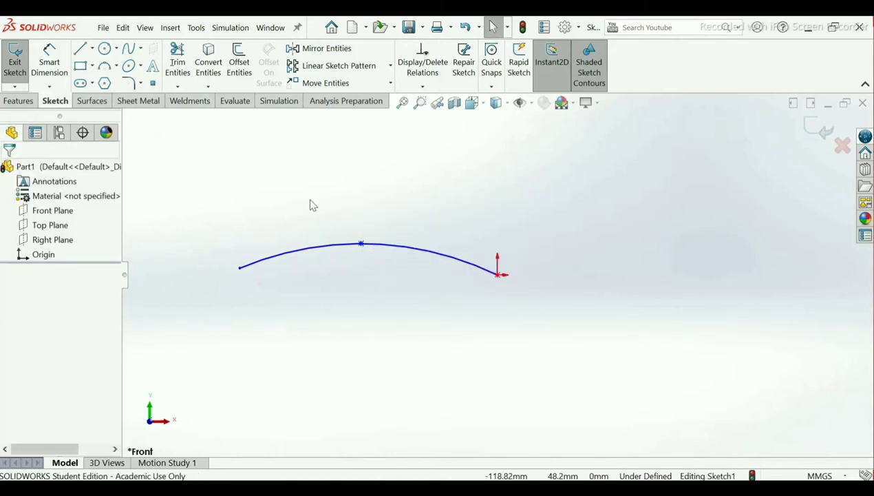
Sketch a second three-point arc from the origin down to the right, with a radius of about 248 mm
click(104, 69)
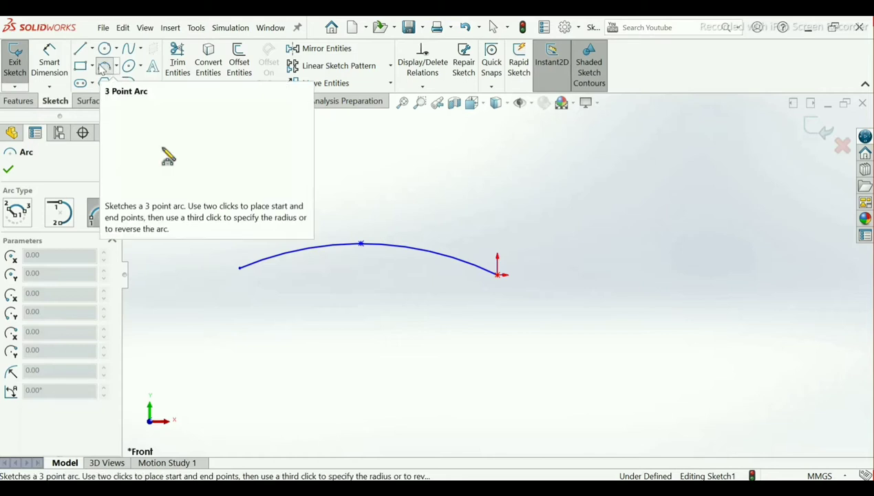
click(500, 275)
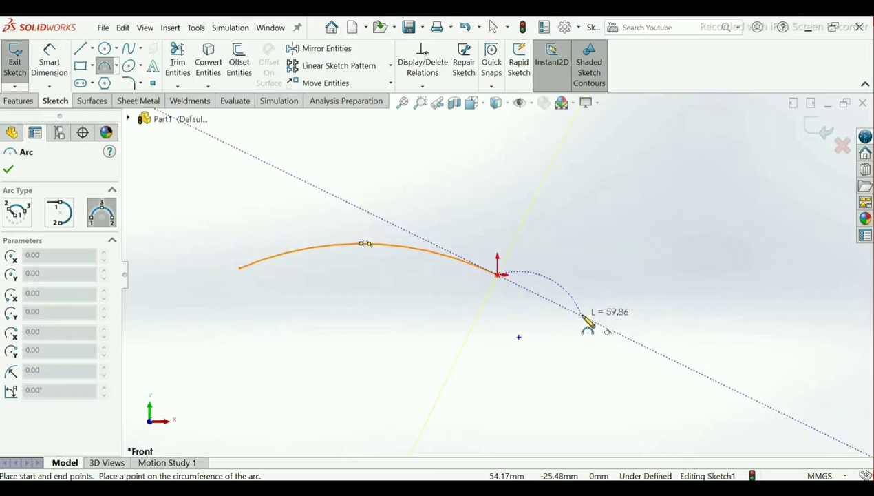
click(584, 310)
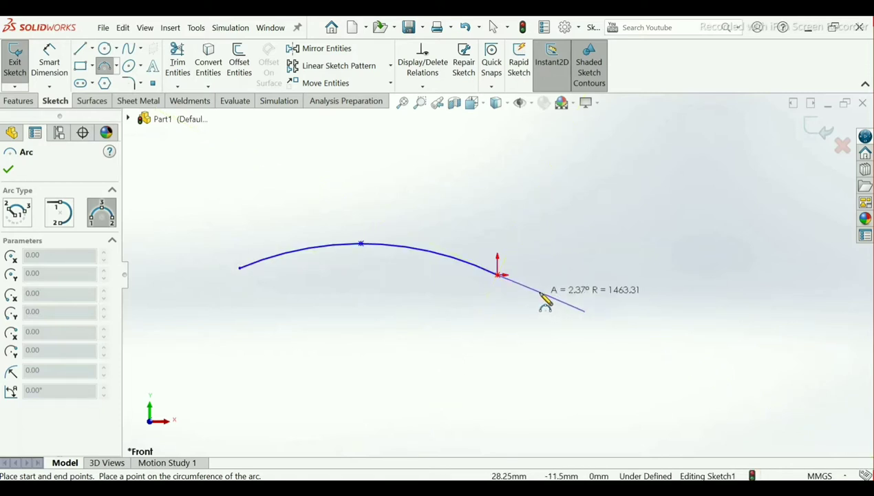
click(543, 296)
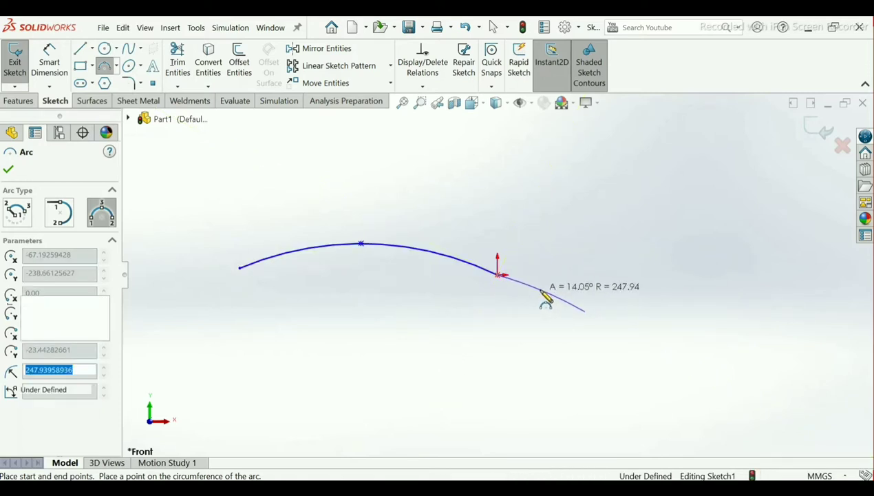
Finish the second arc and pull its free end down and slightly inward so the curve drops more steeply
right_click(547, 298)
click(554, 303)
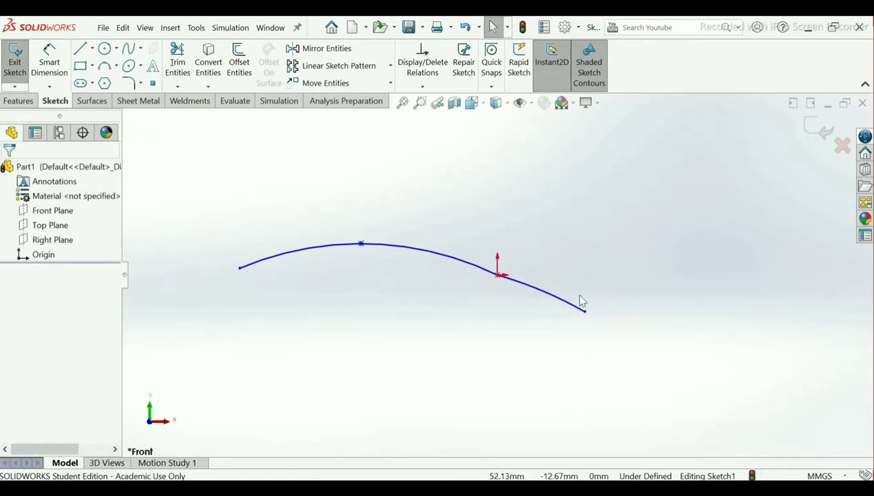
drag(585, 314, 573, 334)
click(393, 210)
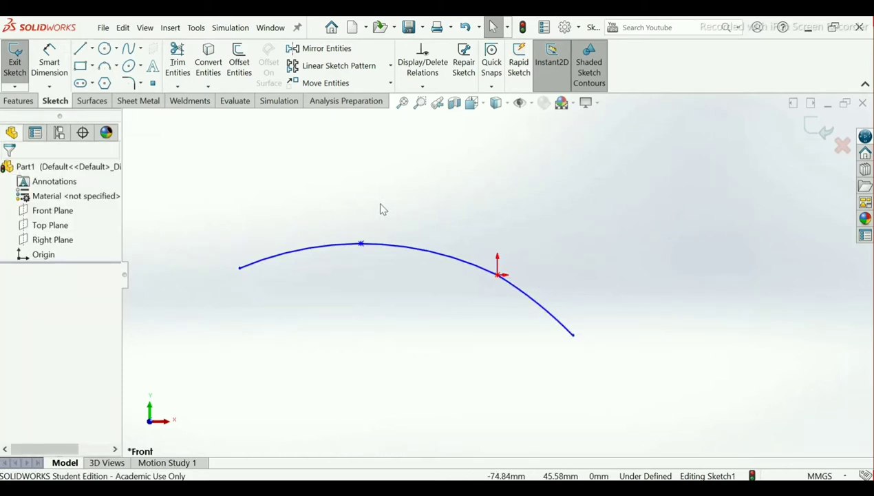
Dimension the horizontal distance between the left arc's free end and the origin as 70 mm
click(49, 69)
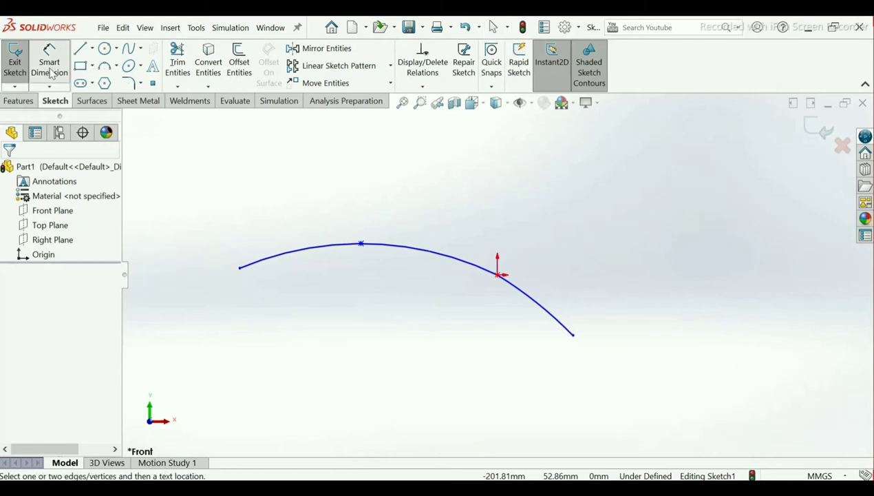
click(239, 269)
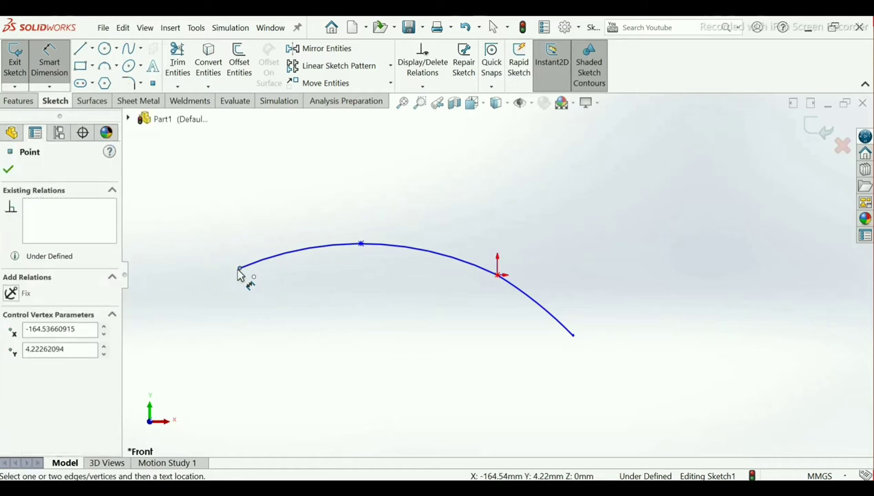
click(499, 275)
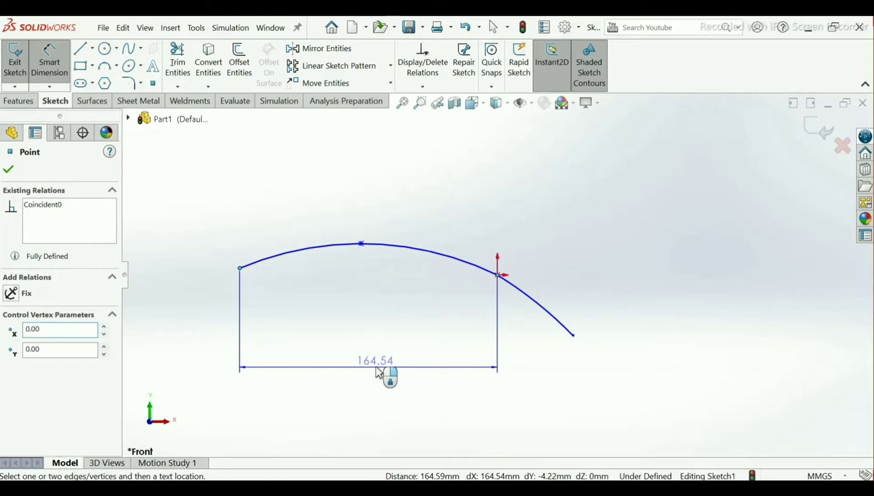
click(377, 372)
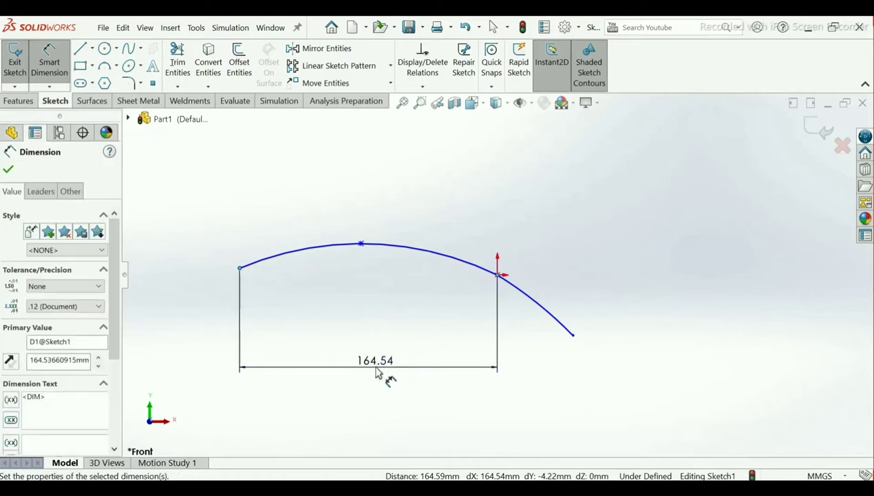
text(70)
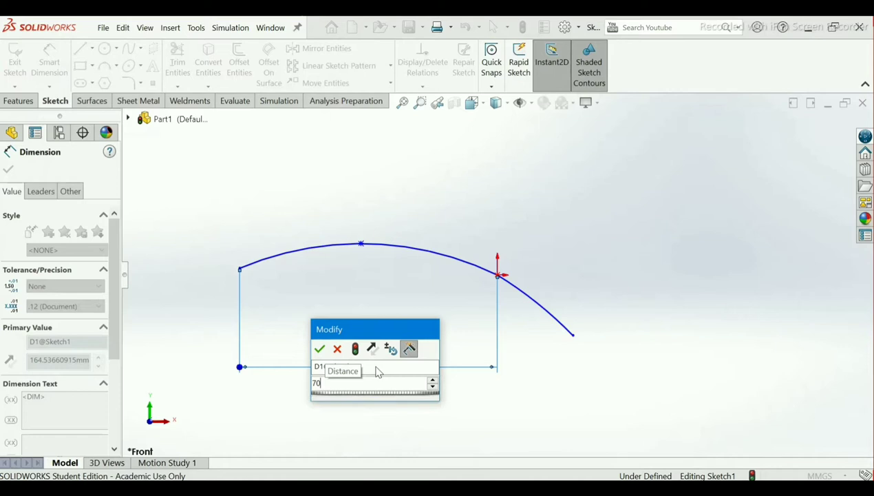
key(Return)
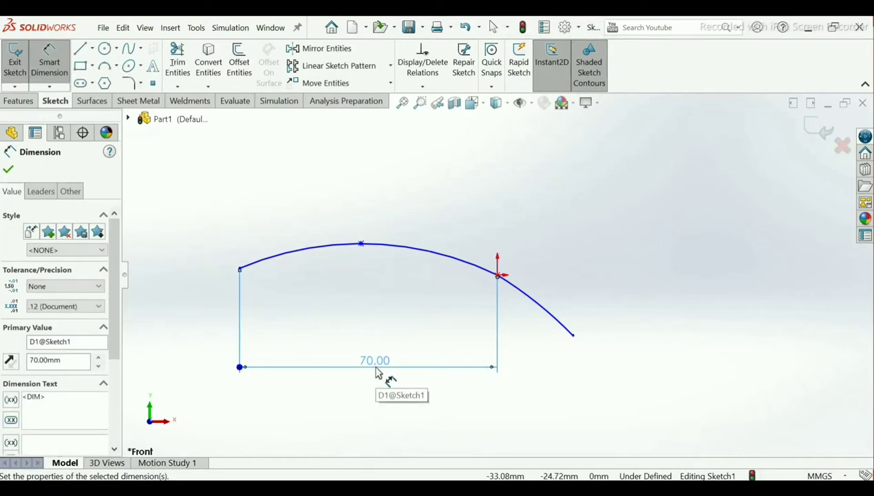
Dimension the vertical distance between the free ends of the left and right arcs as 11 mm
click(240, 269)
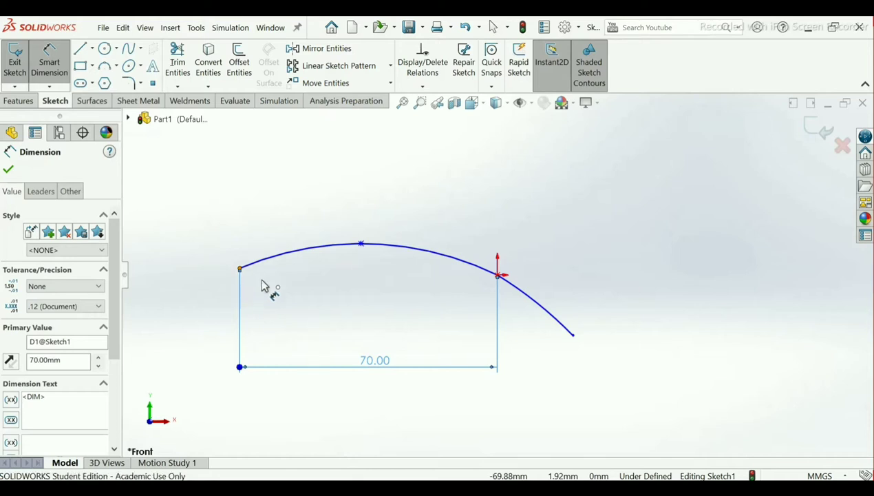
click(574, 337)
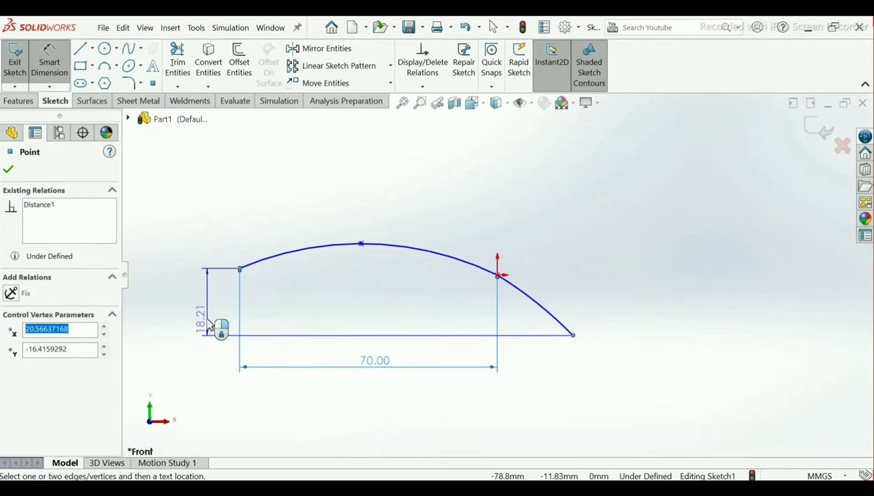
click(203, 310)
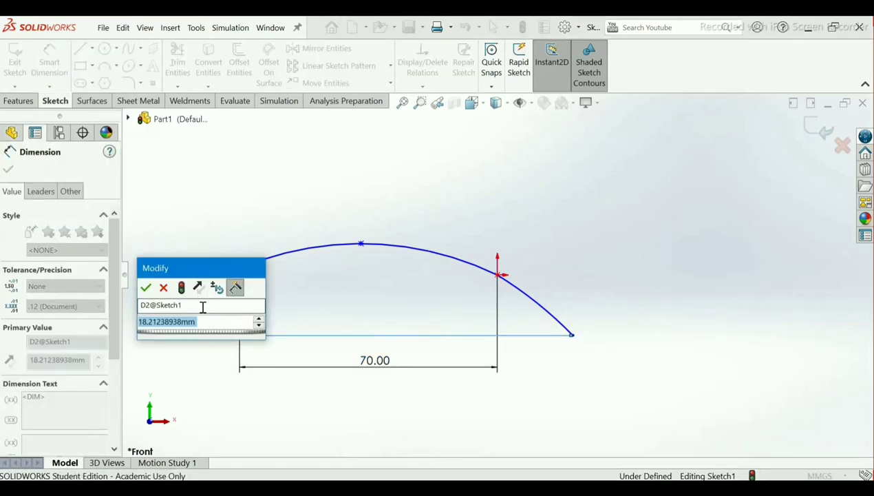
text(11)
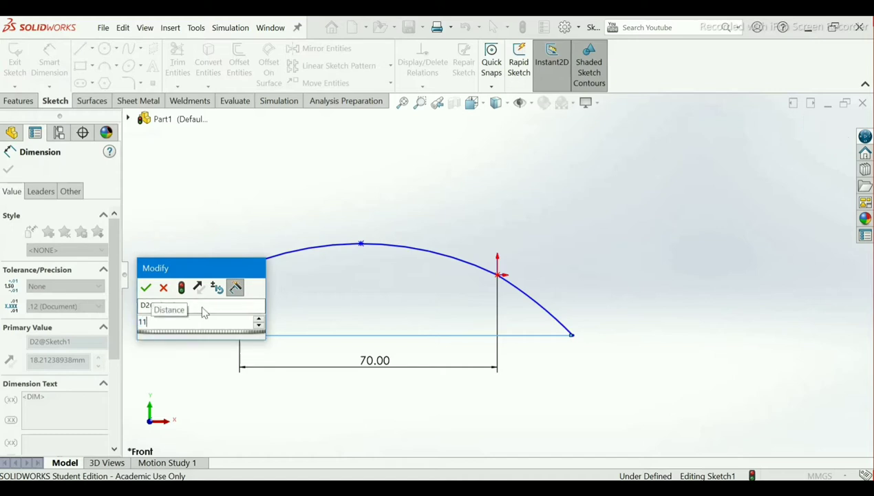
key(Return)
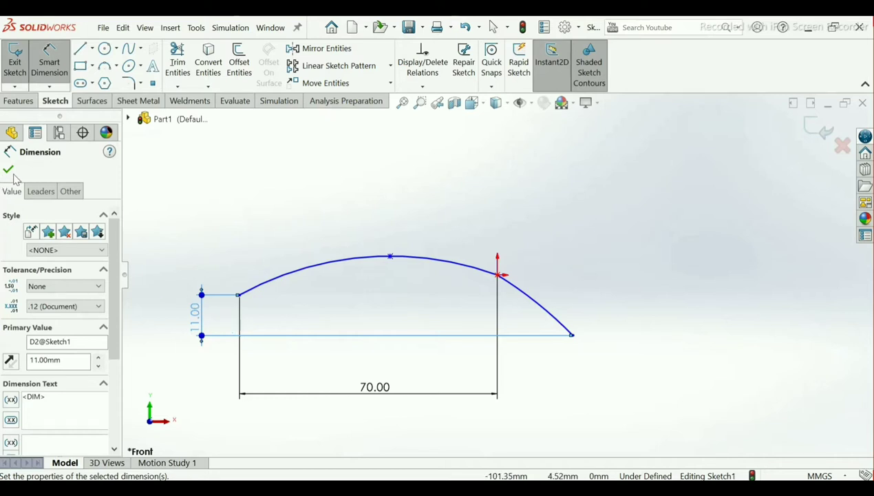
Dimension the left arc's radius as 100 mm
click(338, 265)
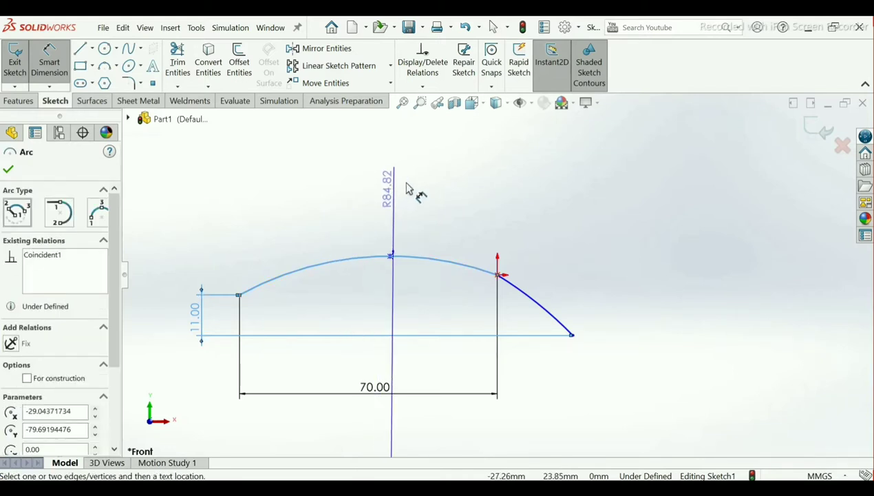
click(426, 185)
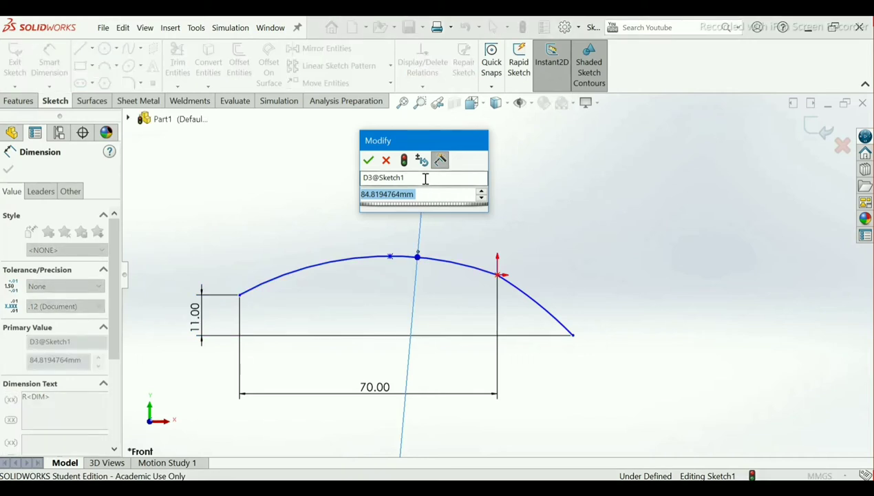
text(100)
key(Escape)
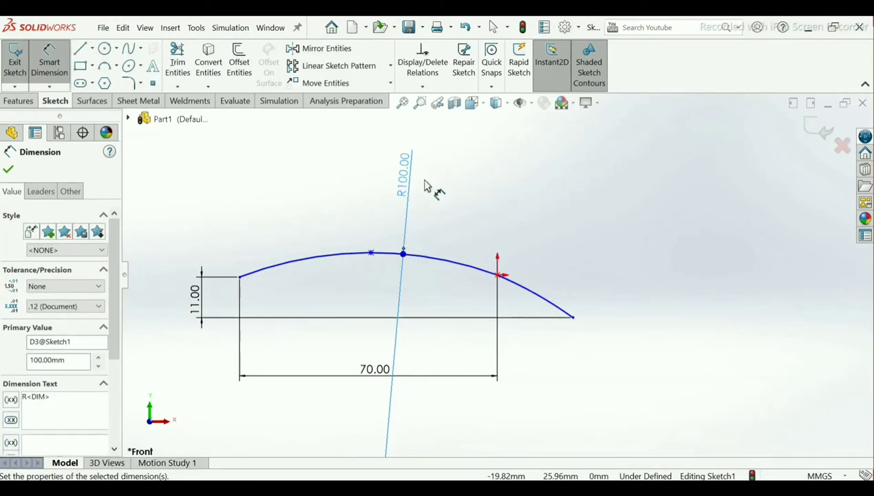
Dimension the vertical distance from the crest point to the right arc's lower end as 18 mm
click(370, 253)
click(573, 316)
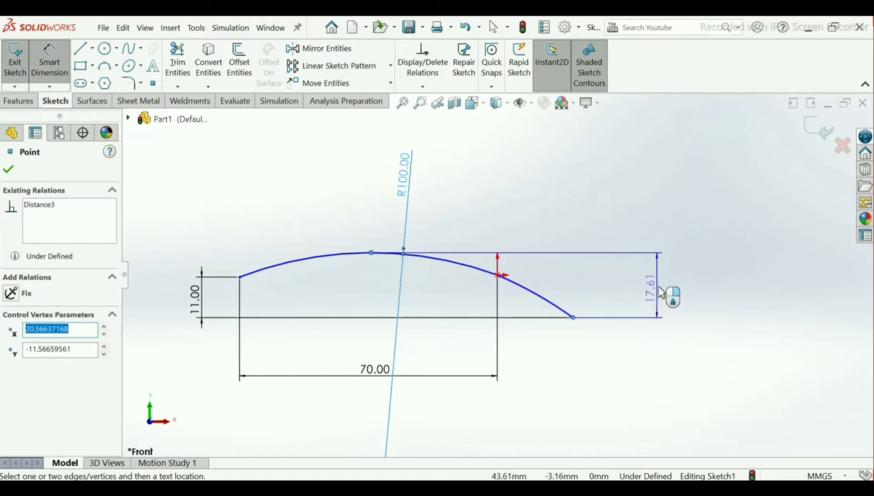
click(659, 292)
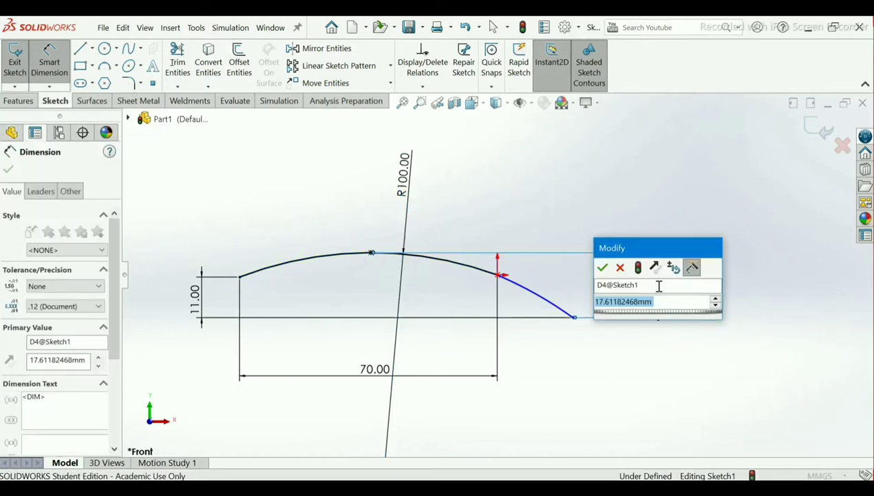
key(BackSpace)
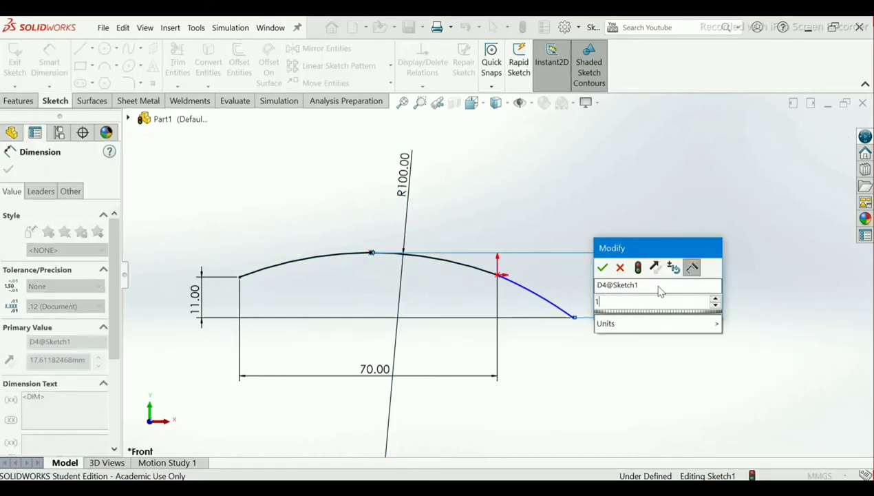
text(20)
key(Return)
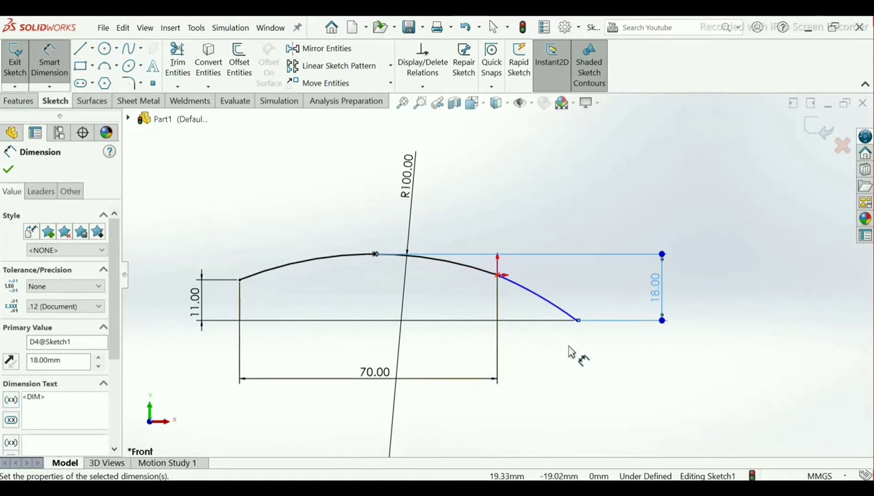
Dimension the right arc's radius as 40 mm
click(578, 286)
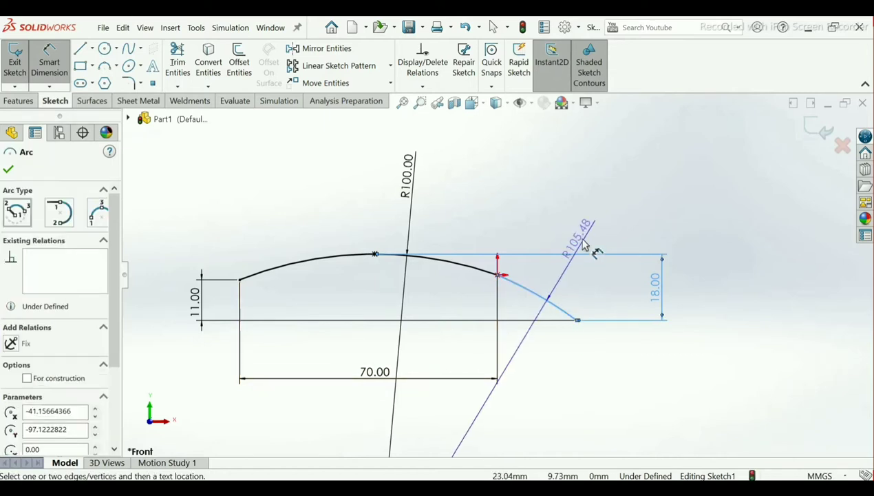
click(583, 245)
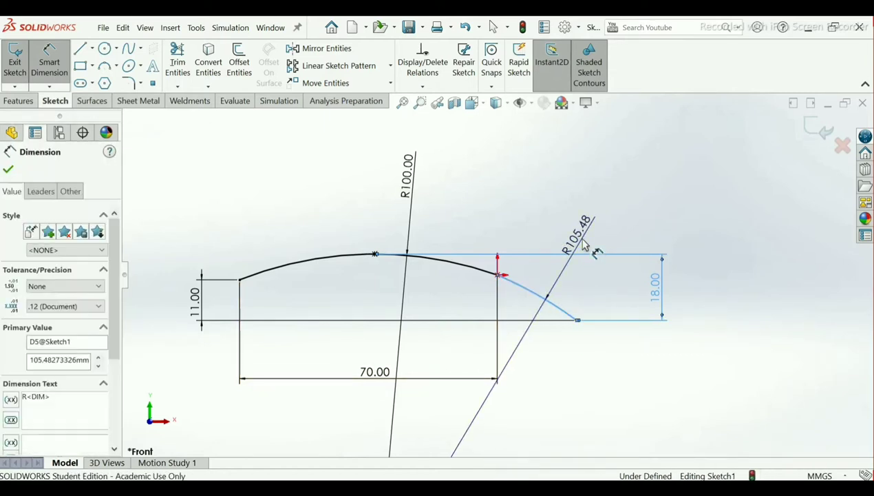
text(40)
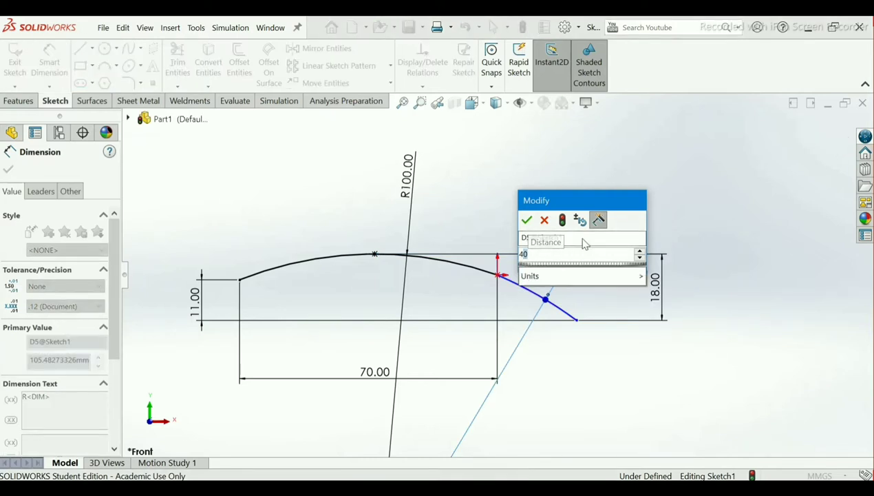
key(Return)
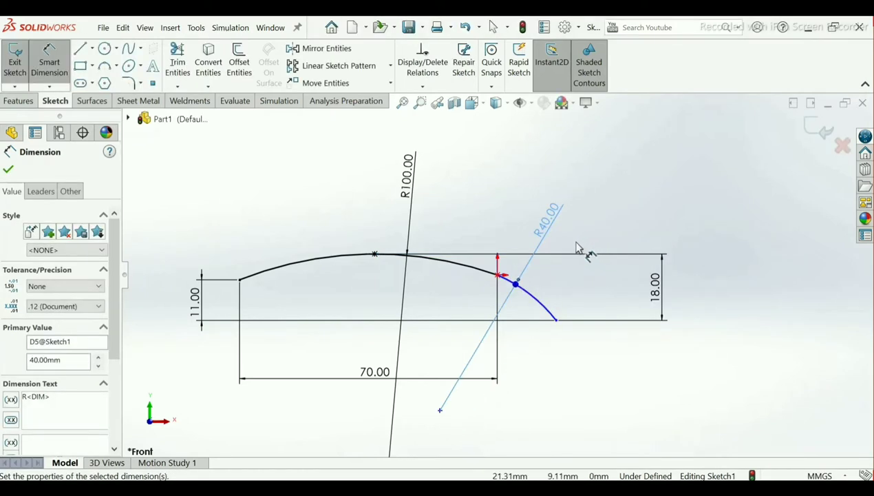
Dimension the horizontal distance from the origin to the right arc's lower end as 14 mm, and exit the sketch
click(557, 323)
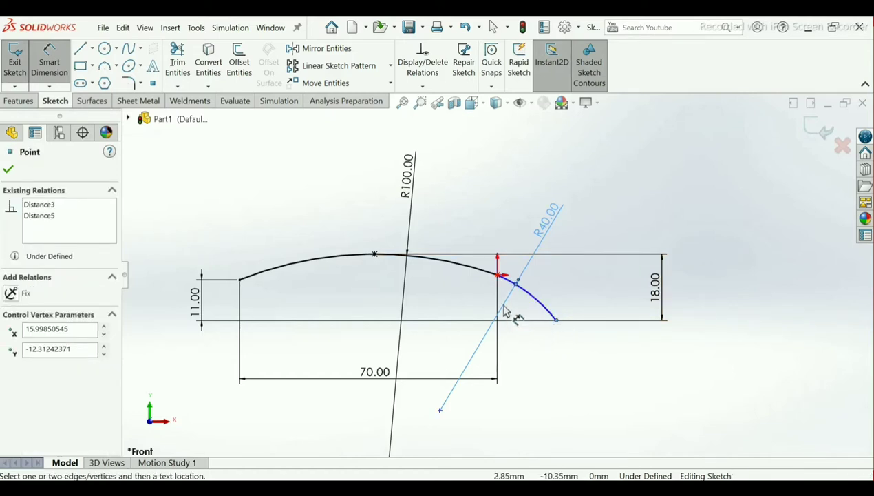
click(499, 275)
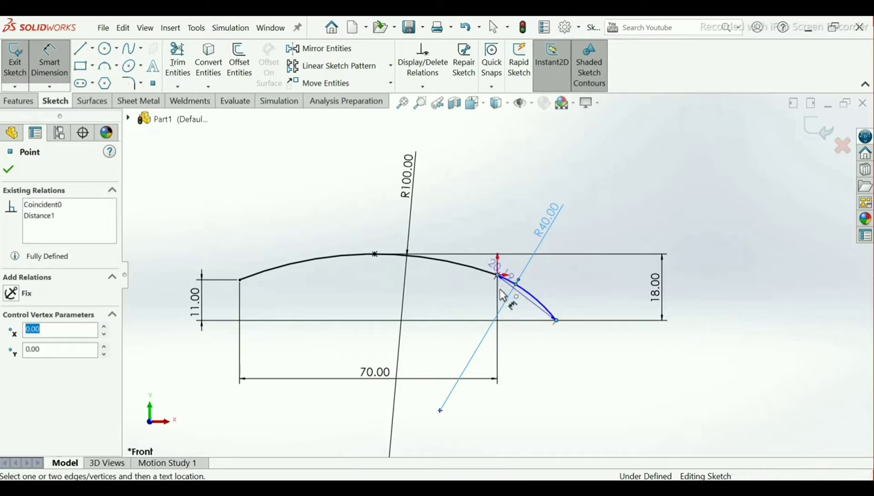
click(537, 367)
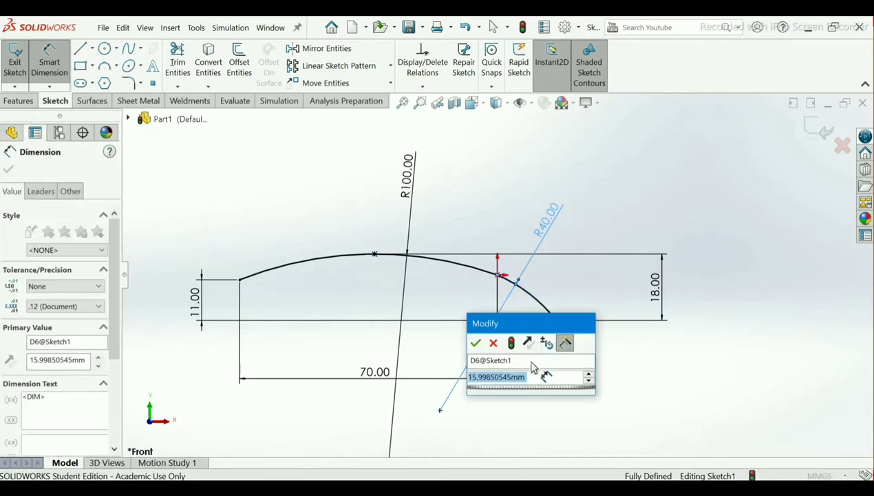
text(16)
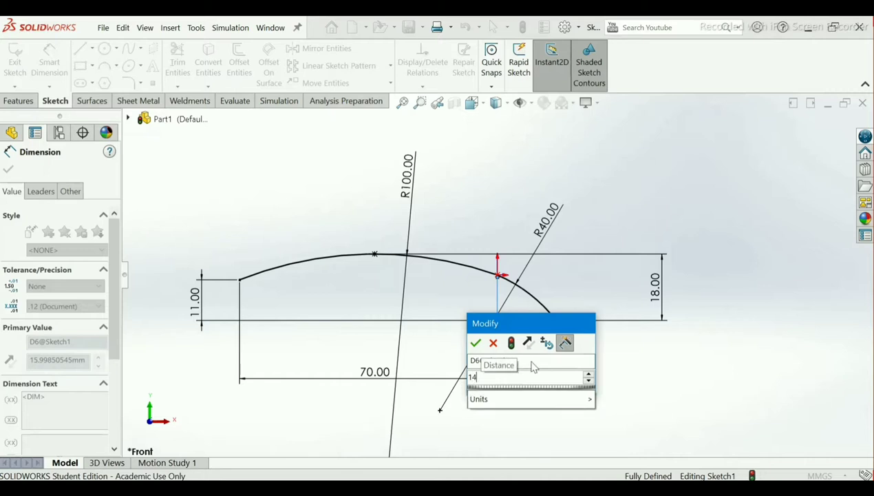
key(Return)
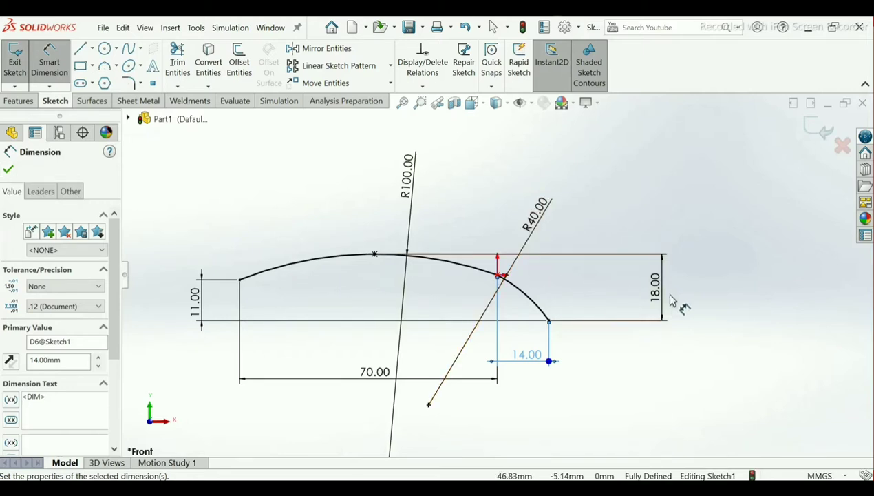
click(8, 170)
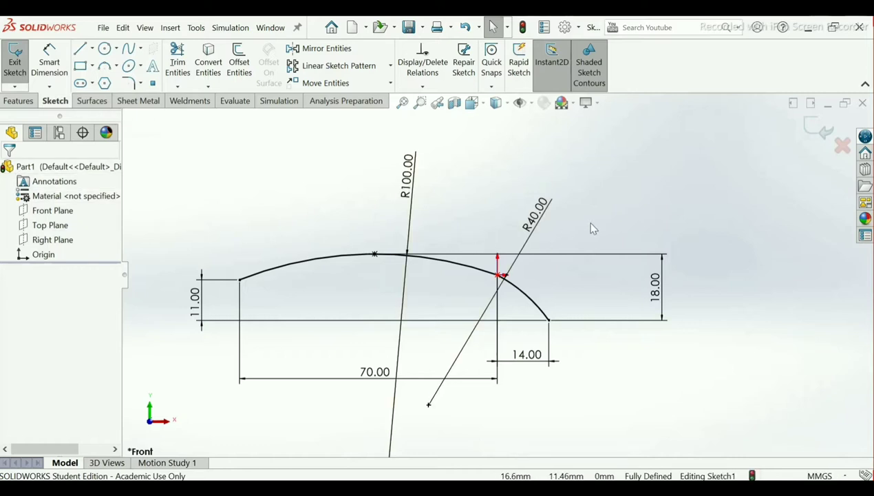
click(808, 129)
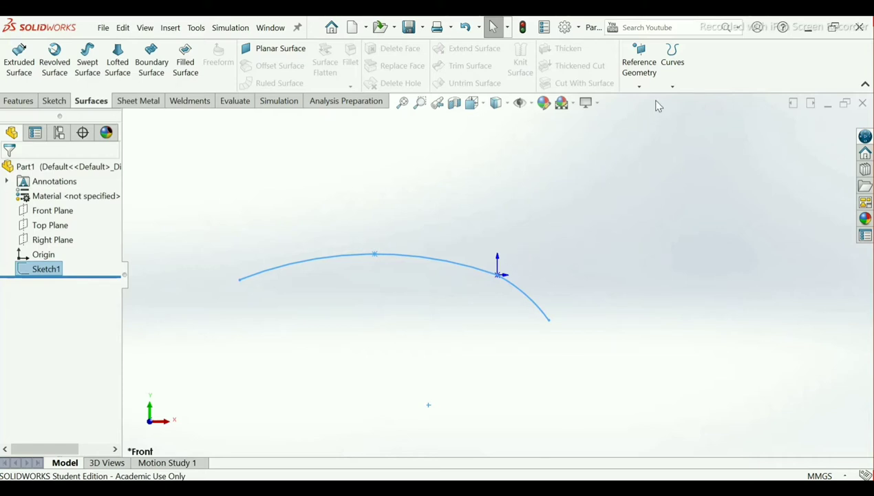
Create two reference planes offset from the Front Plane, spaced 61/2 mm (30.50 mm) apart
click(639, 88)
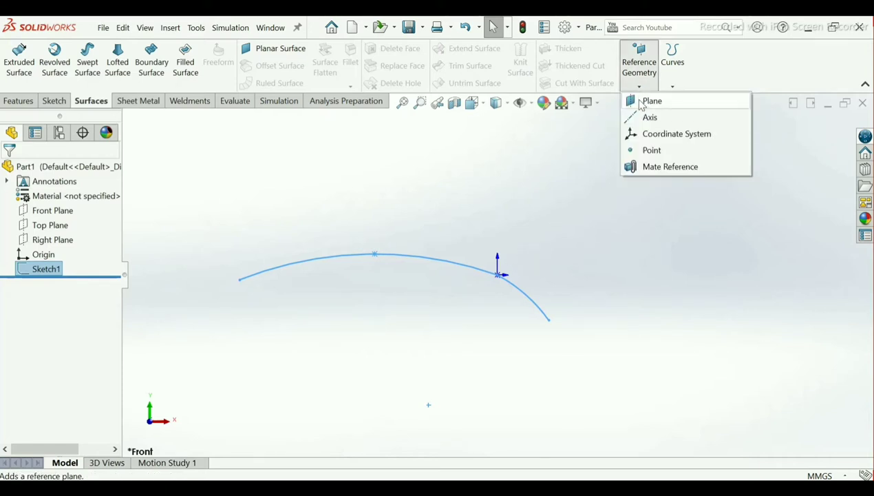
click(644, 102)
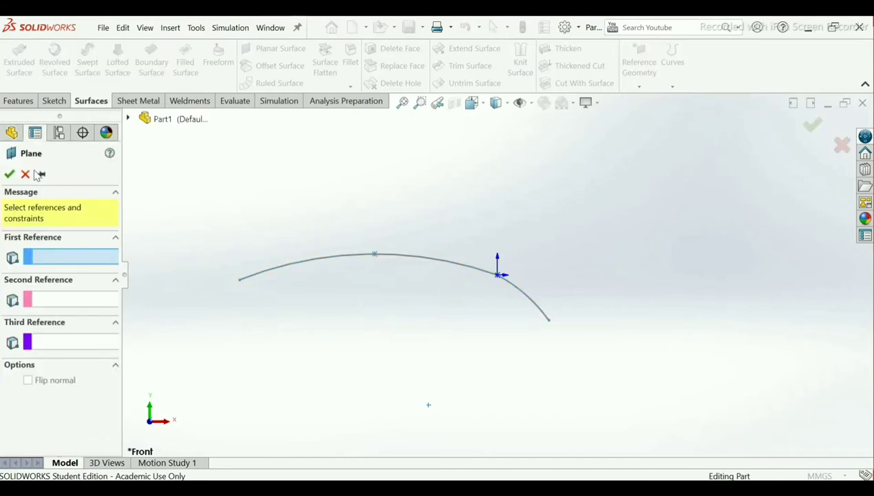
click(129, 119)
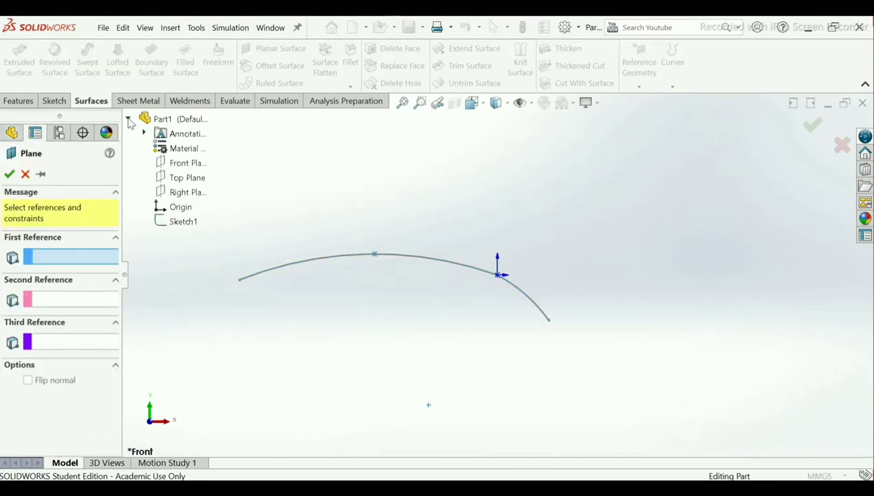
click(167, 169)
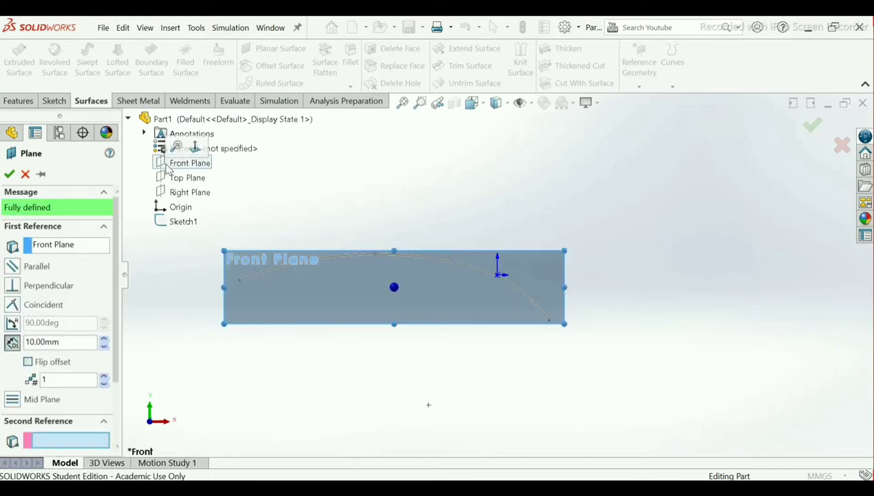
double_click(66, 343)
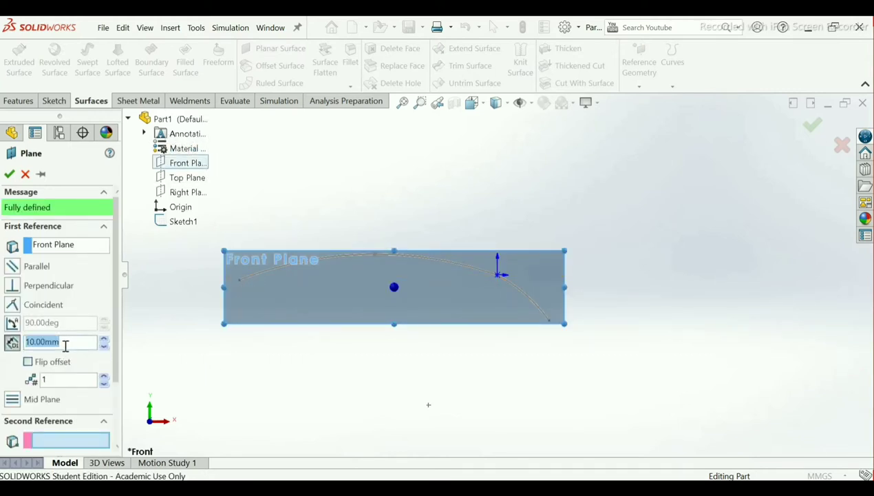
text(6)
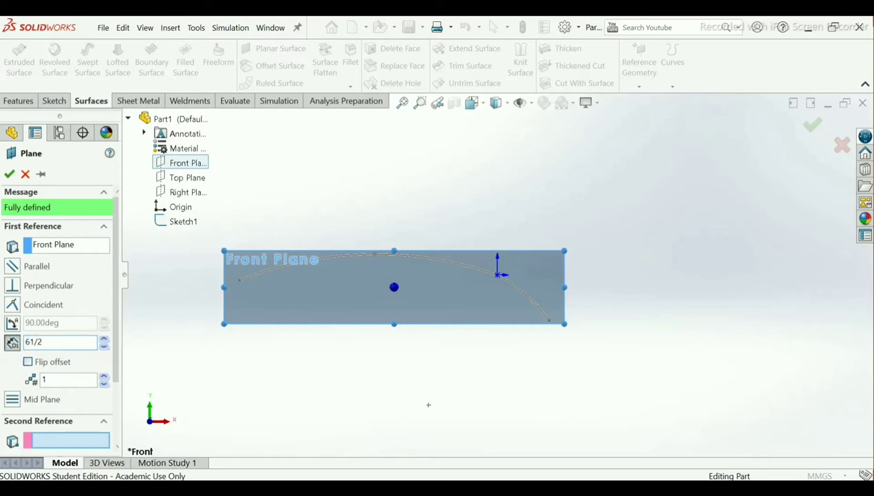
text(1/2)
key(Return)
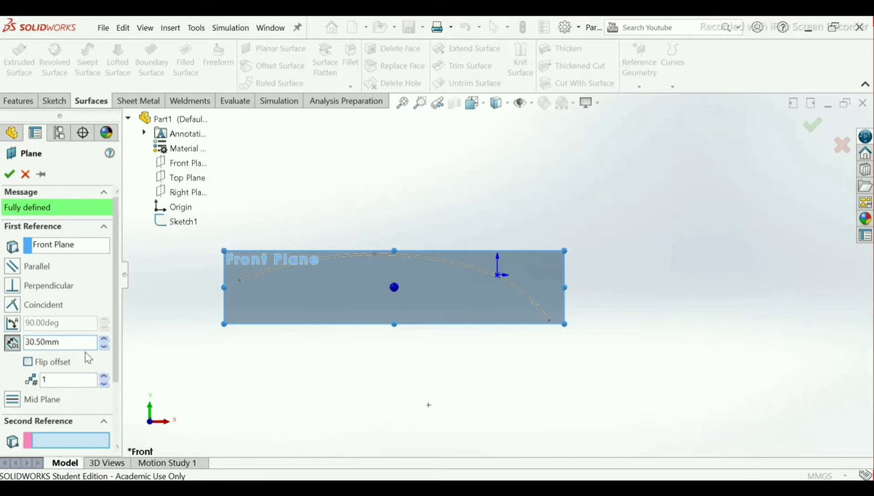
middle_drag(309, 348, 298, 366)
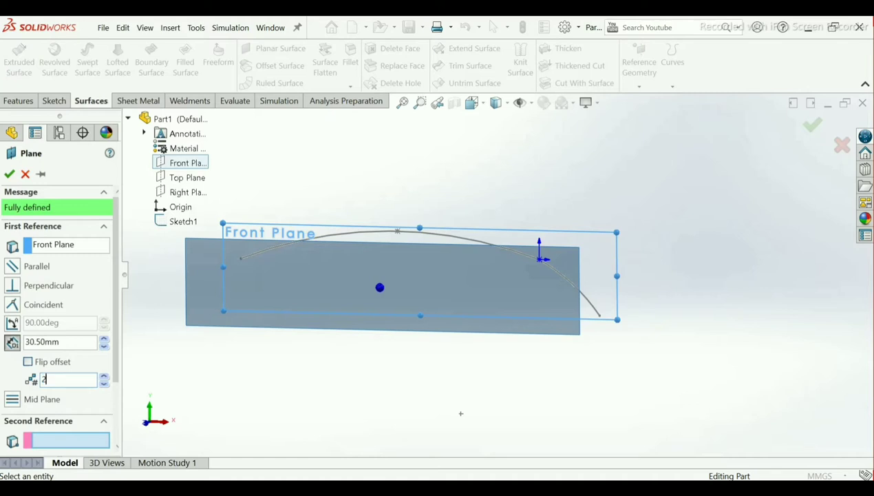
mouse_move(596, 273)
middle_down()
mouse_move(591, 260)
mouse_move(575, 289)
mouse_move(460, 331)
middle_up()
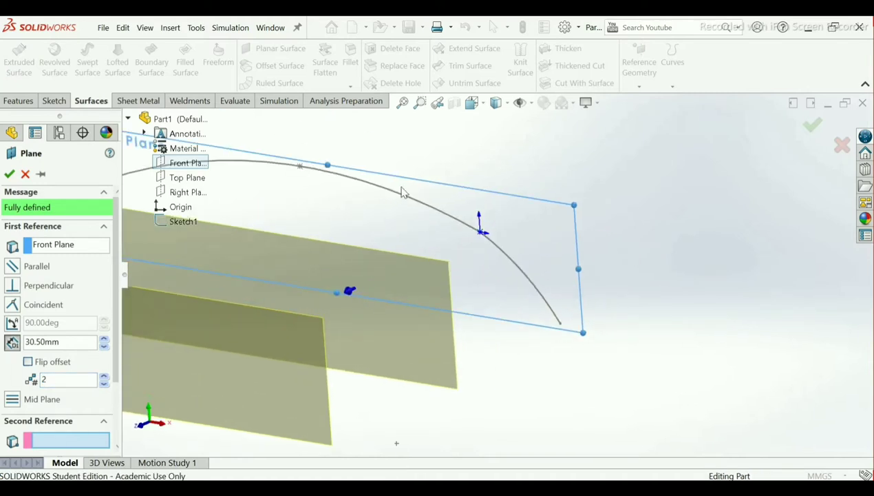
click(403, 103)
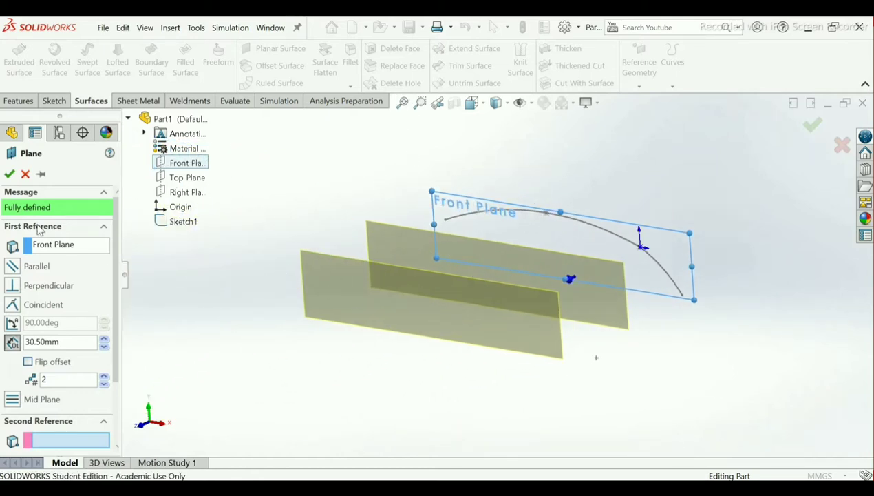
click(8, 176)
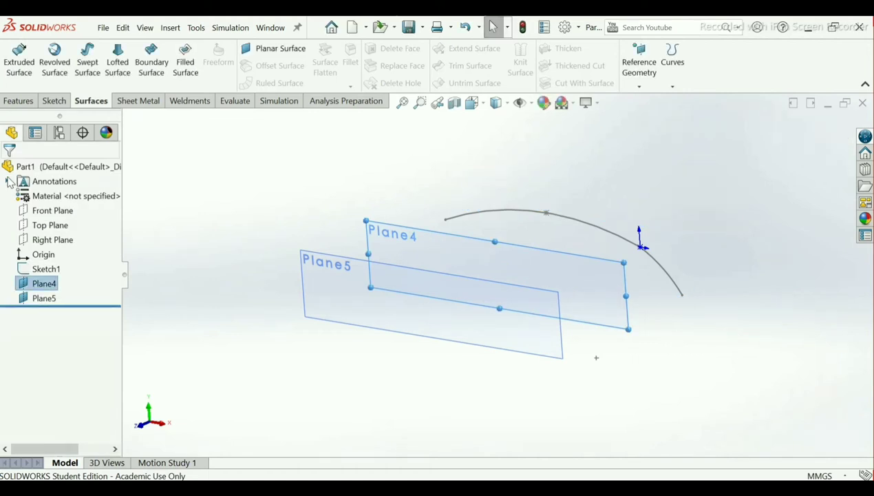
Start a sketch on Plane4 and draw a three-point arc about 70 mm wide above the existing profile, ending directly above the origin
click(425, 236)
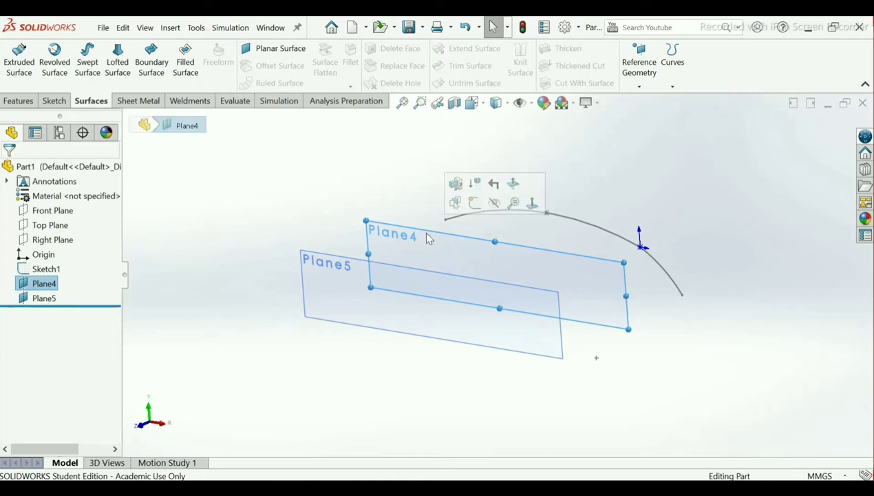
click(473, 211)
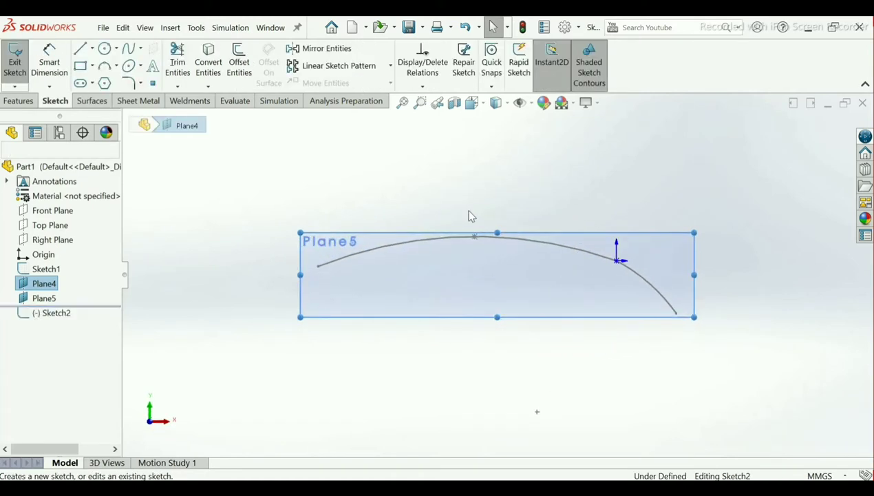
click(436, 180)
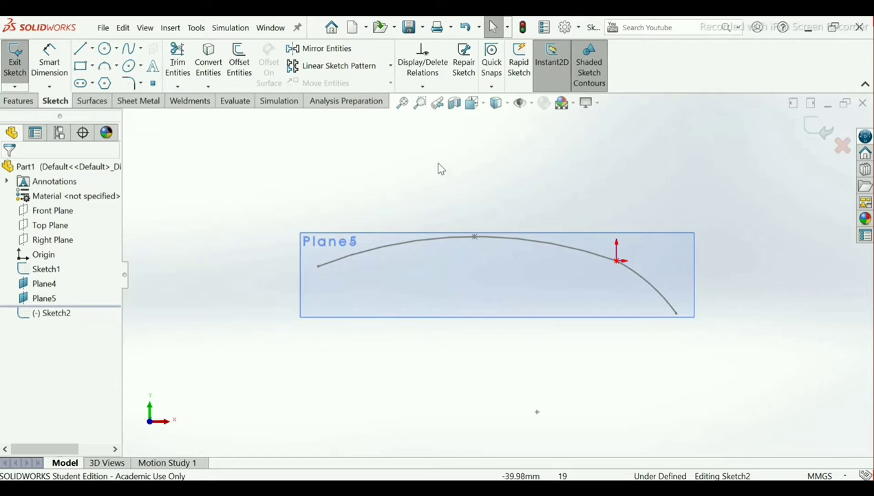
click(105, 69)
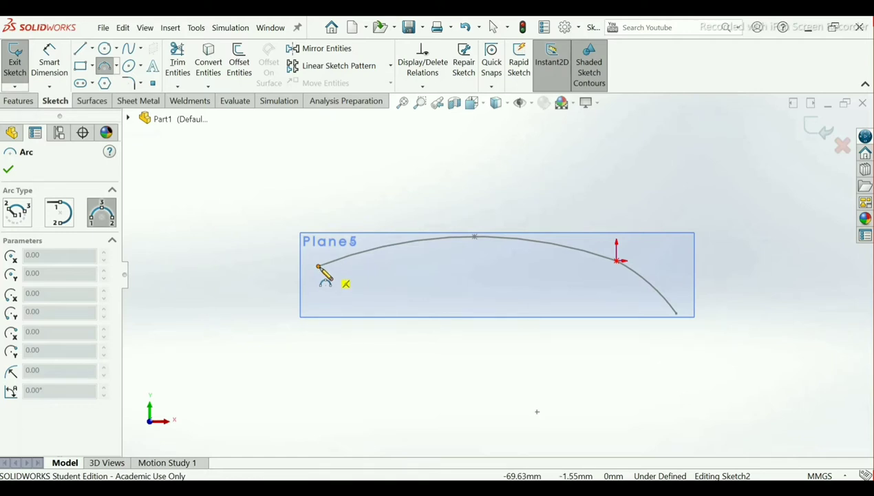
click(318, 216)
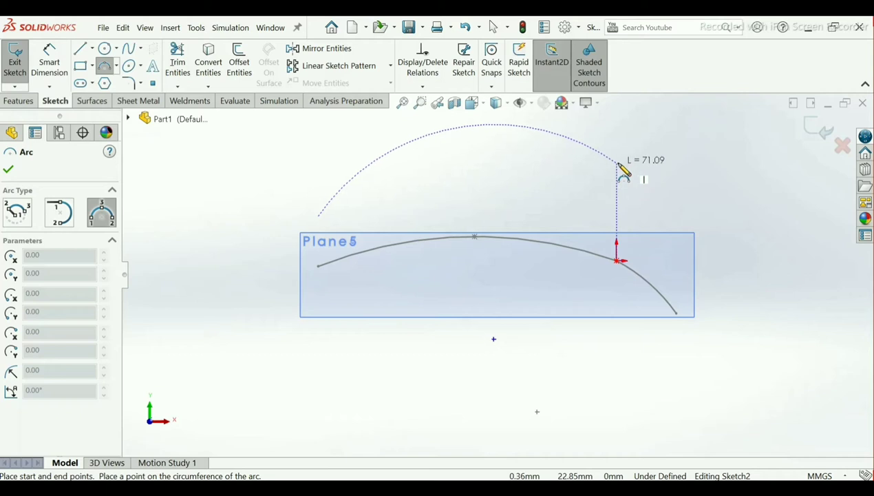
click(617, 164)
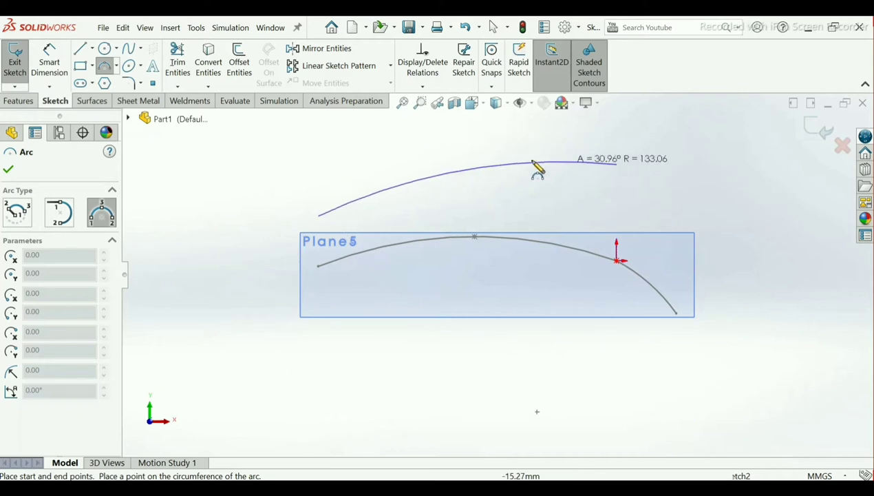
click(485, 169)
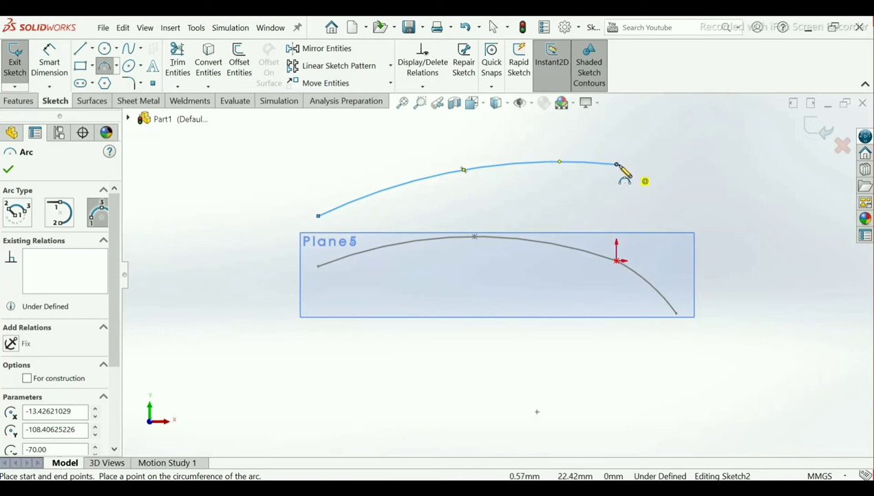
Draw a second three-point arc from the first arc's right end down to the profile's lower-end level, with a chord of about 50 mm
click(617, 165)
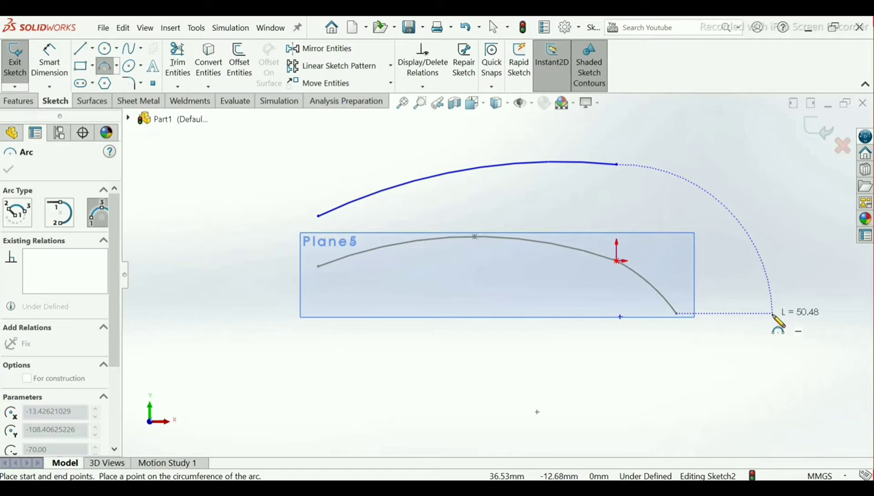
click(772, 313)
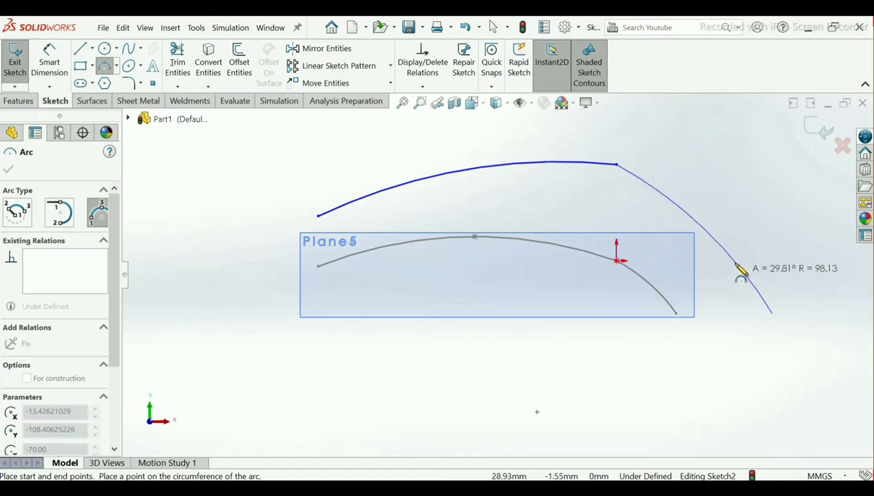
click(706, 210)
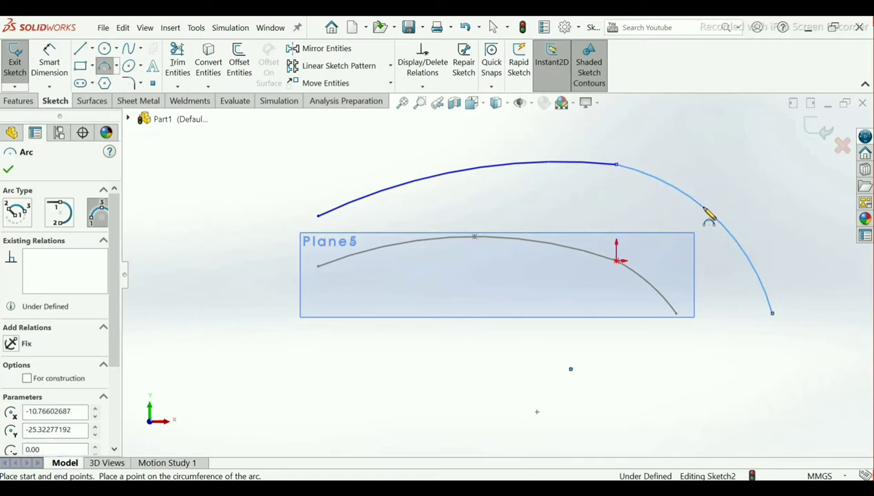
right_click(708, 215)
click(717, 217)
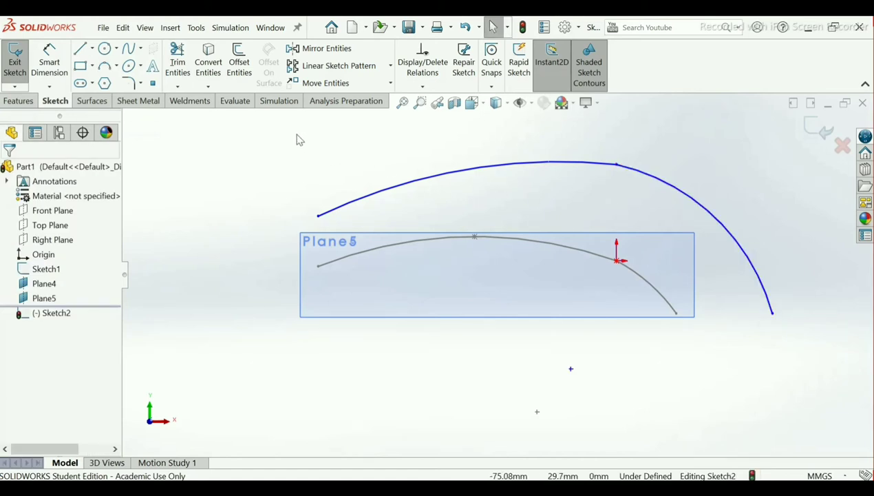
Try to dimension the vertical distance between the left arc's outer end and the right arc's lower end as 14 mm
click(50, 63)
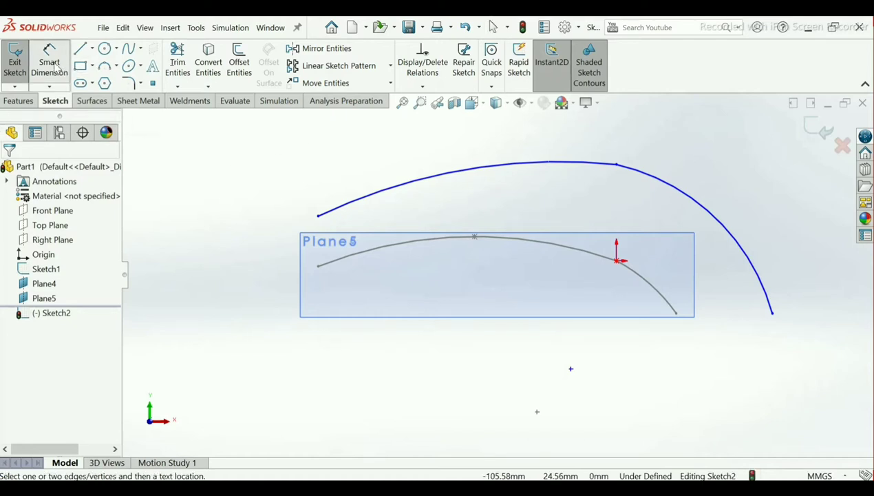
click(319, 218)
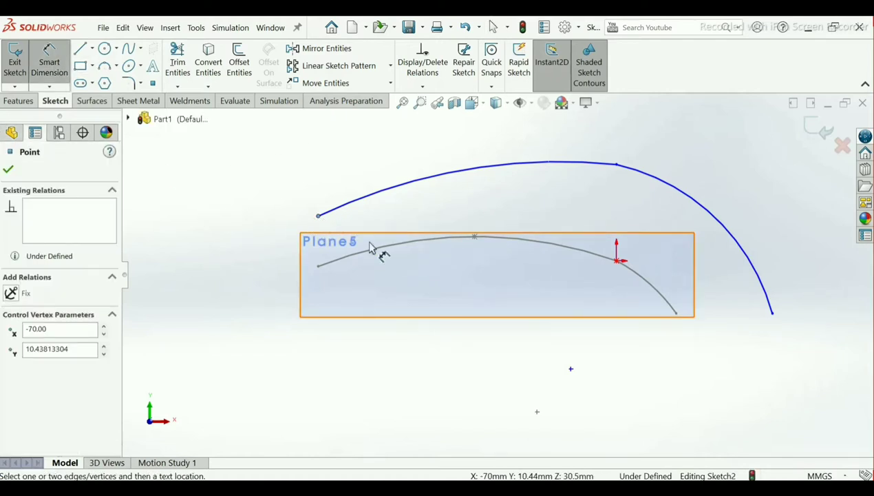
click(773, 314)
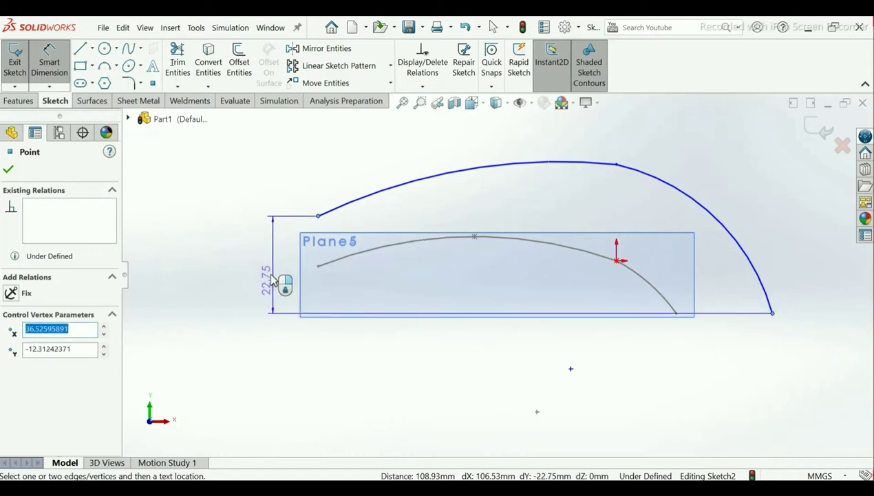
click(272, 278)
click(274, 279)
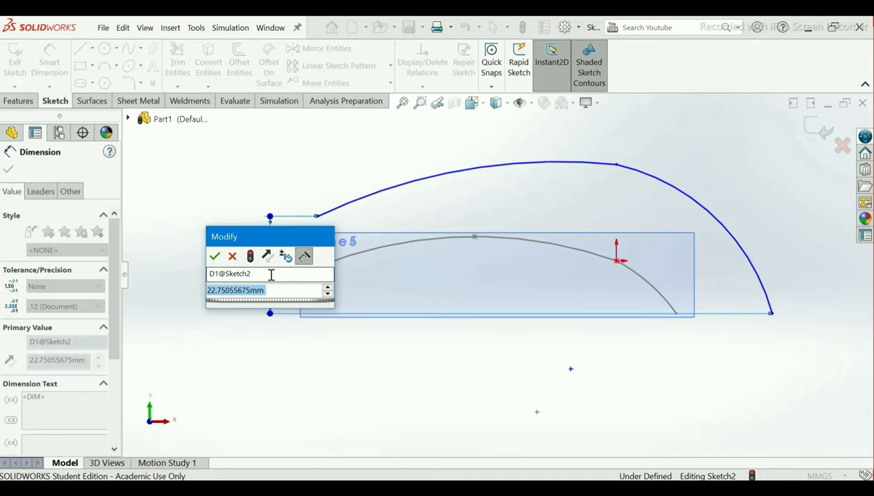
text(14)
key(Return)
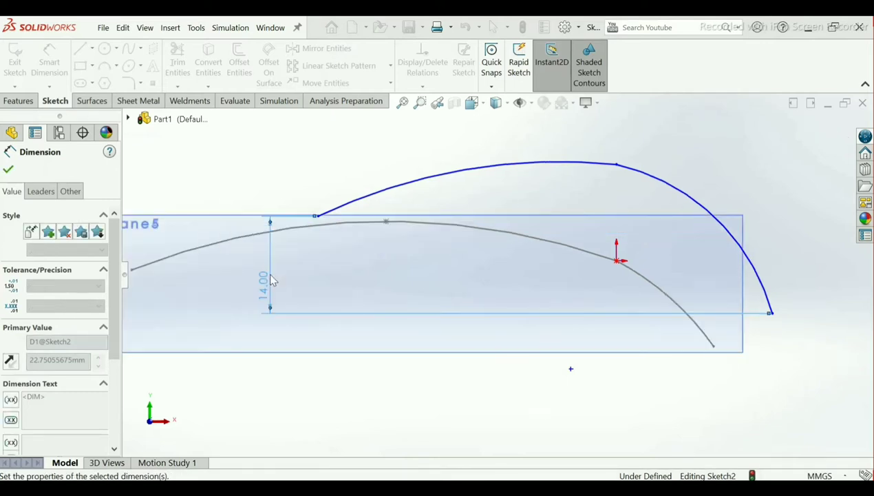
scroll(427, 295, up, 2)
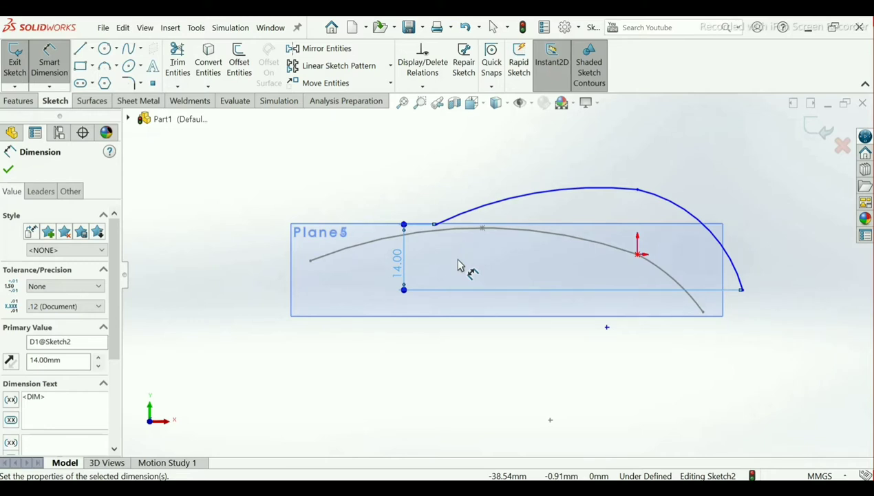
Undo the 14 mm value and delete the vertical dimension between the two outer arc ends
key(ctrl+z)
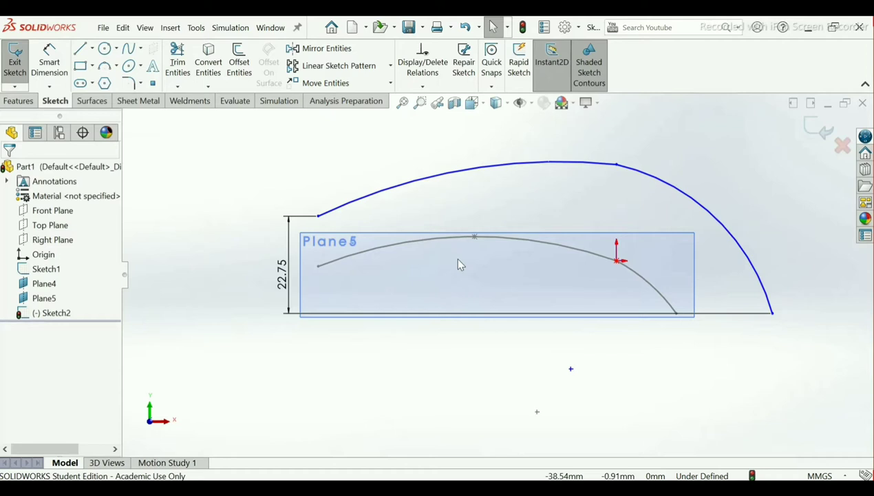
click(290, 318)
key(Delete)
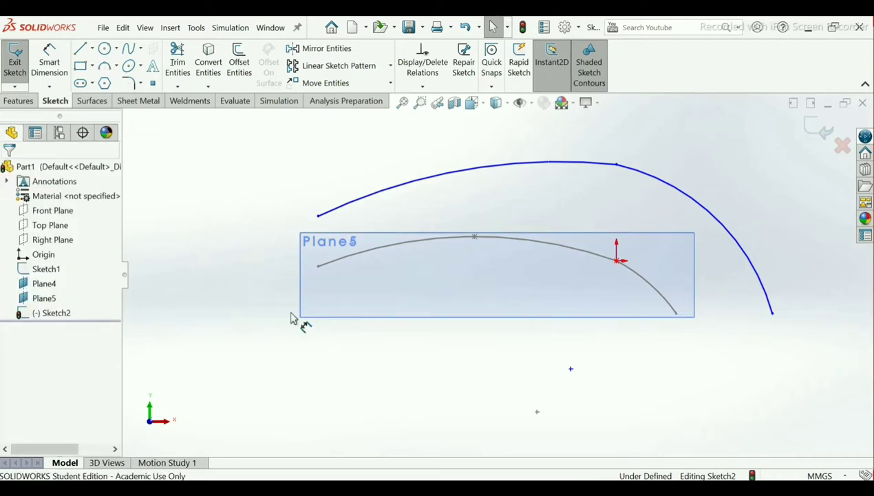
Dimension the horizontal distance between the left arc's outer end and the point where the arcs meet as 70 mm
click(50, 61)
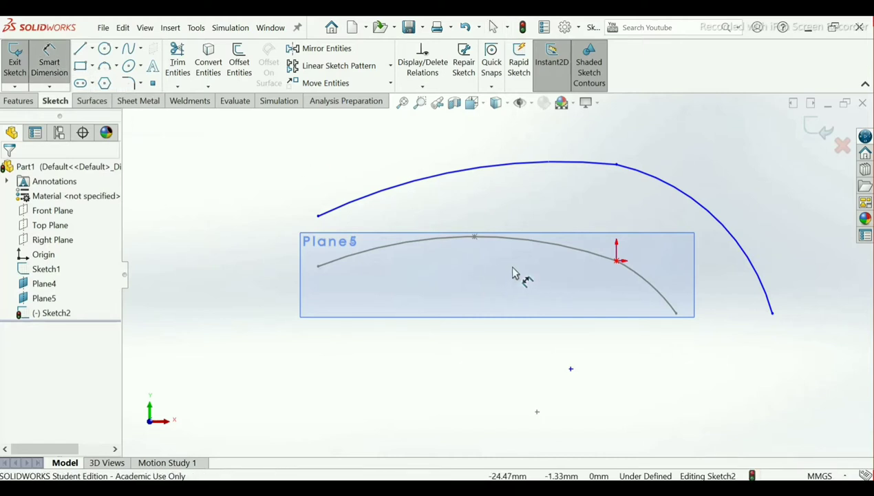
click(328, 224)
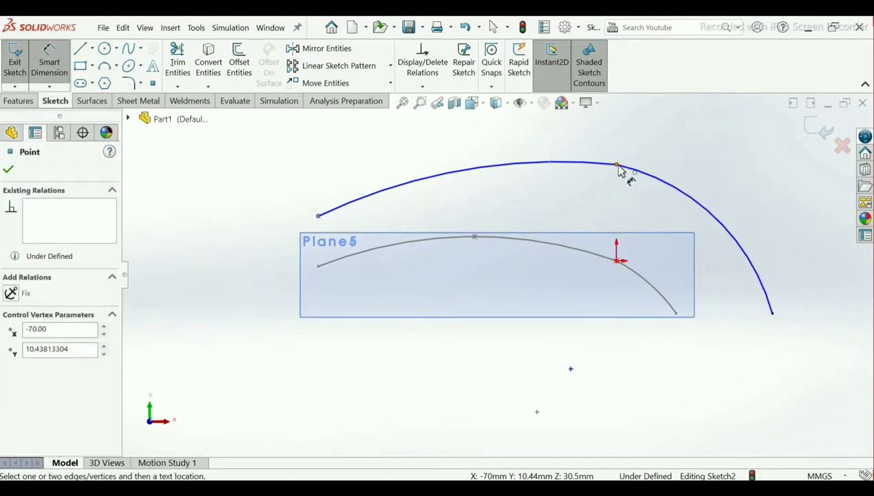
click(616, 167)
click(486, 356)
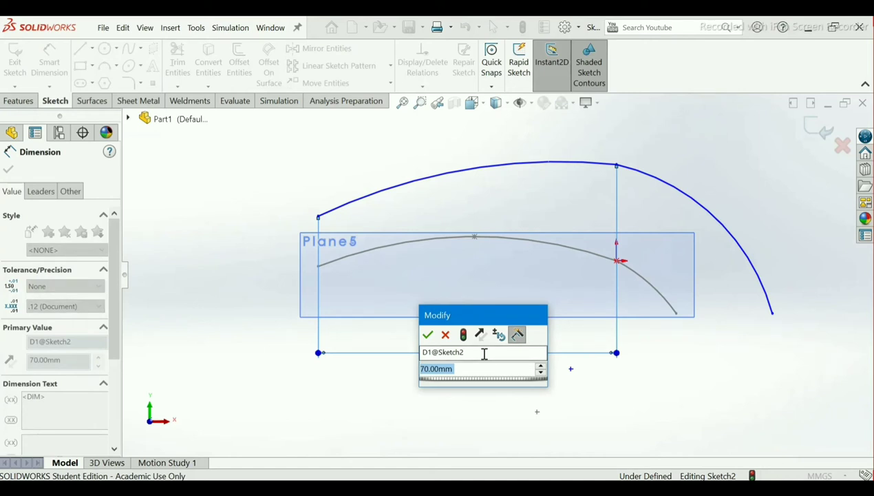
key(Return)
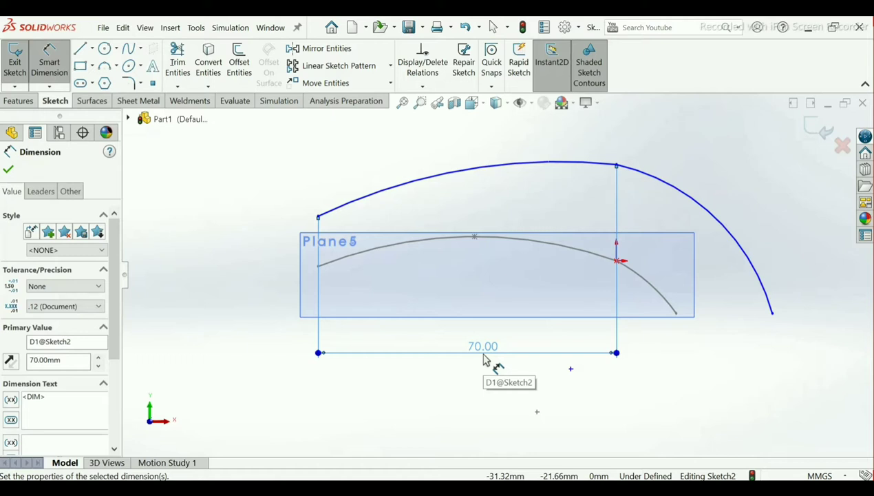
Dimension the horizontal distance between the left arc's outer end and the right arc's lower end as 114 mm
click(318, 218)
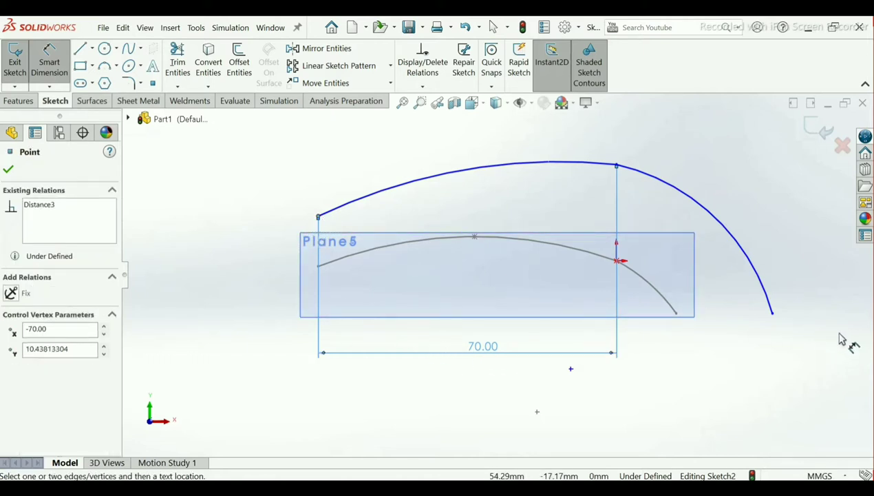
click(772, 314)
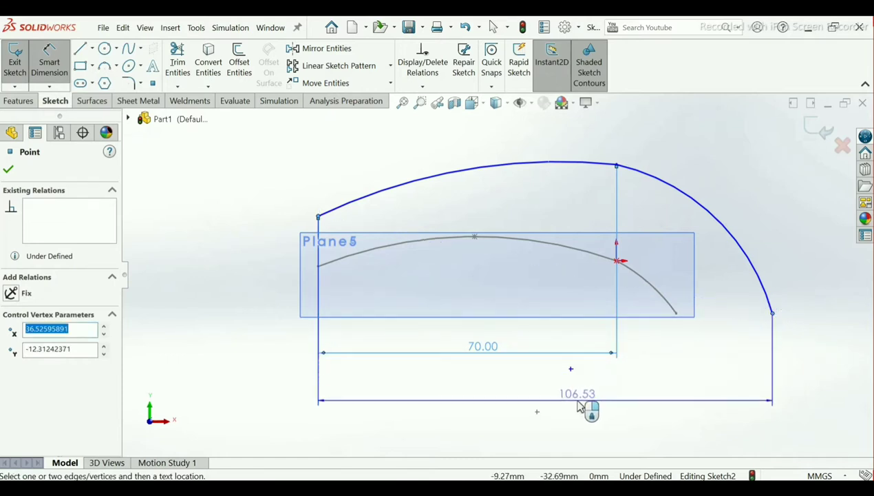
click(579, 406)
double_click(578, 402)
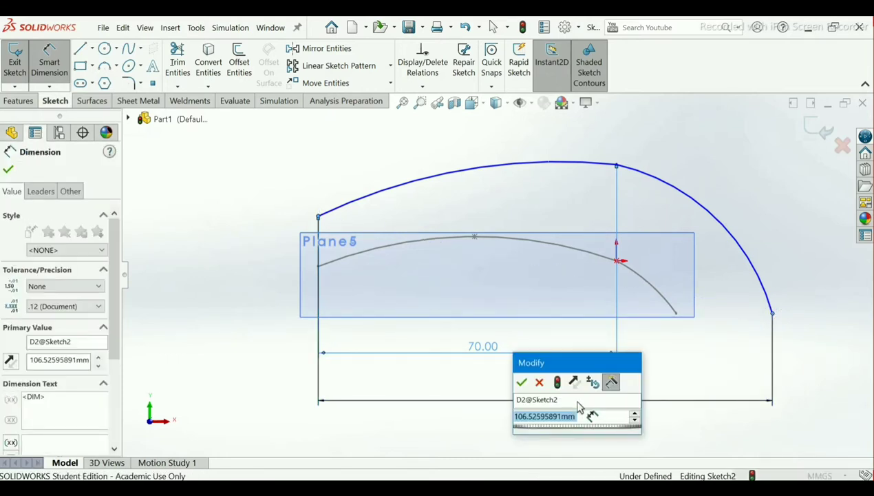
text(114)
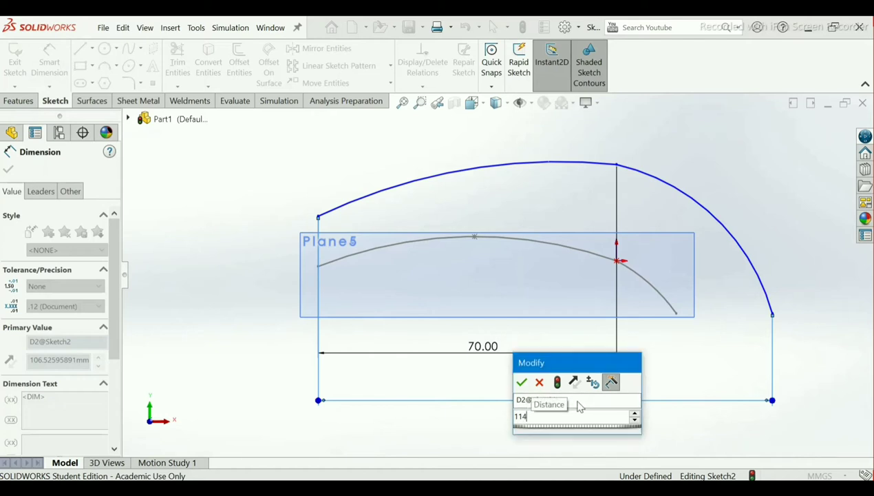
key(Return)
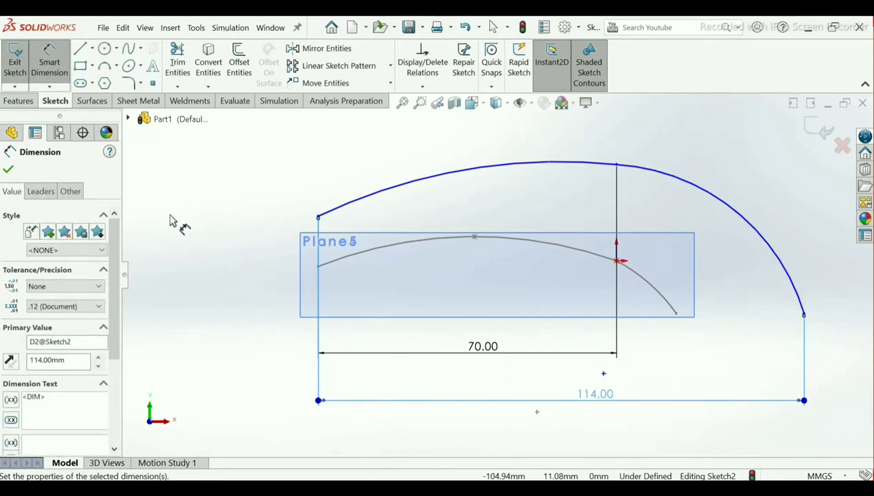
click(9, 171)
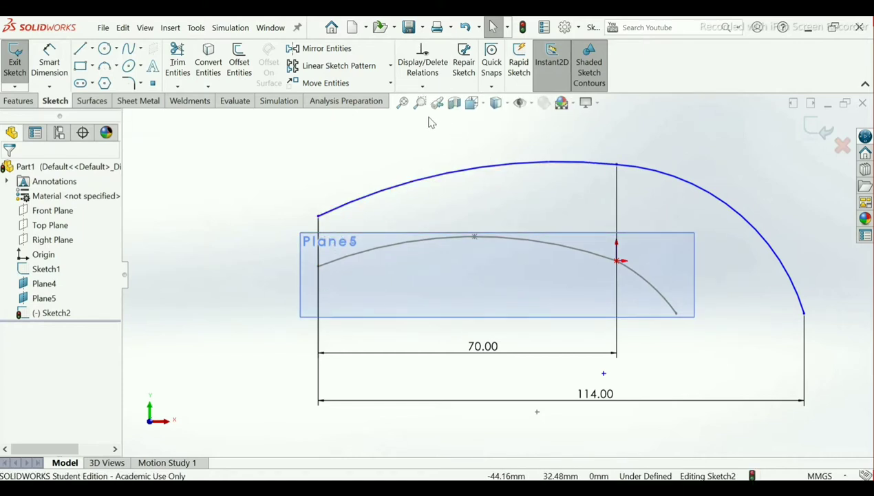
click(422, 87)
click(427, 117)
click(319, 268)
click(318, 216)
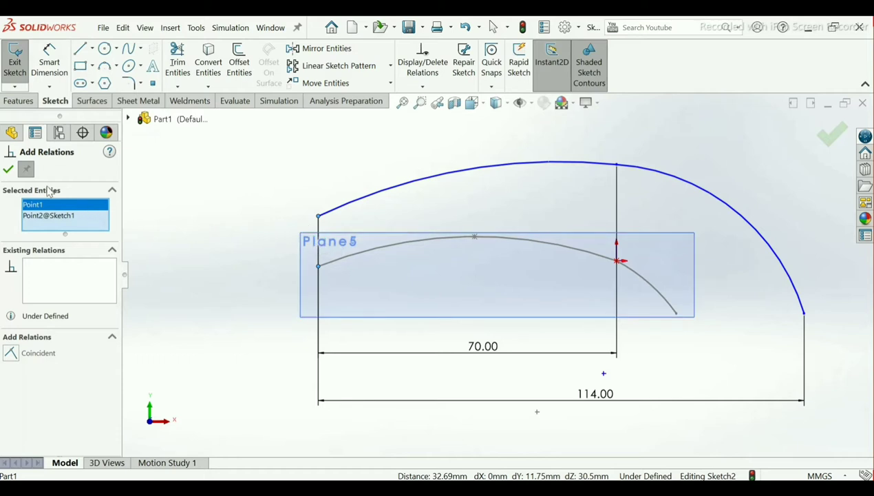
click(7, 170)
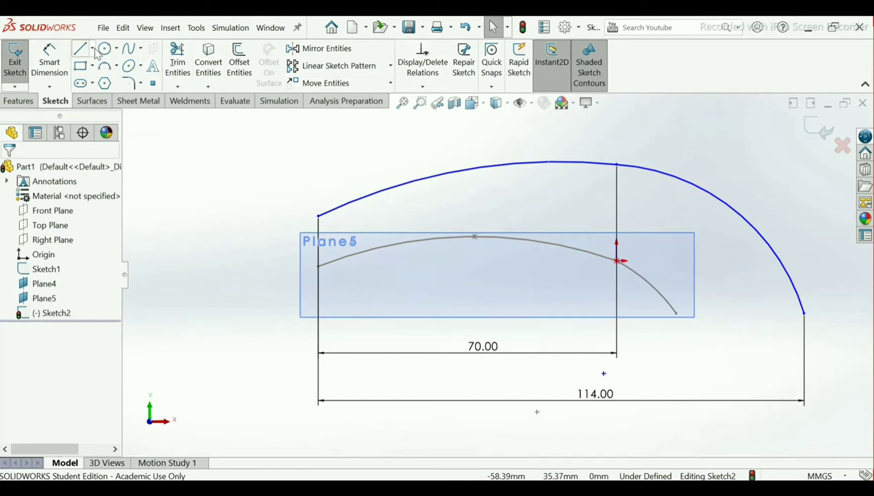
Draw a vertical centerline from the left end of the grey first-sketch profile up past the blue arc's left end
click(92, 48)
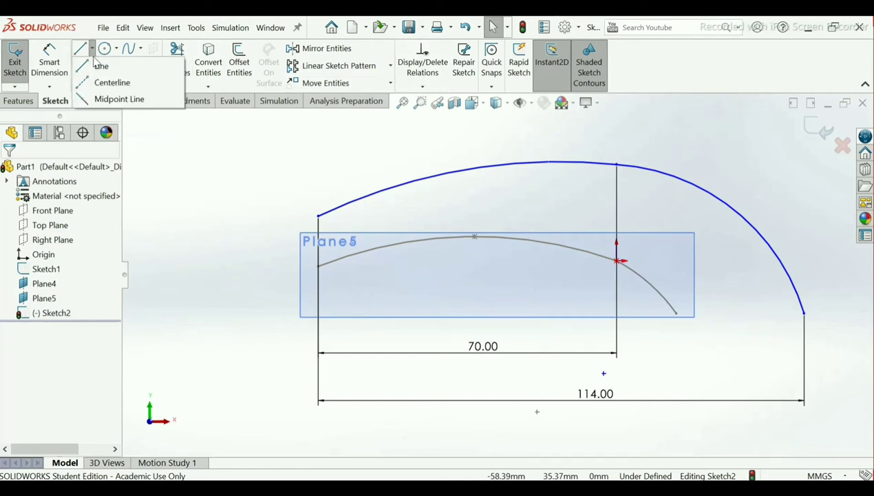
click(318, 267)
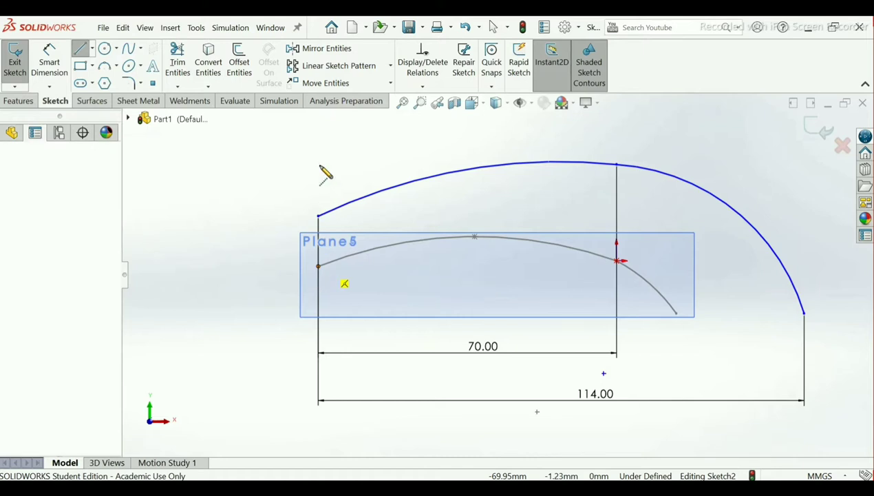
click(319, 165)
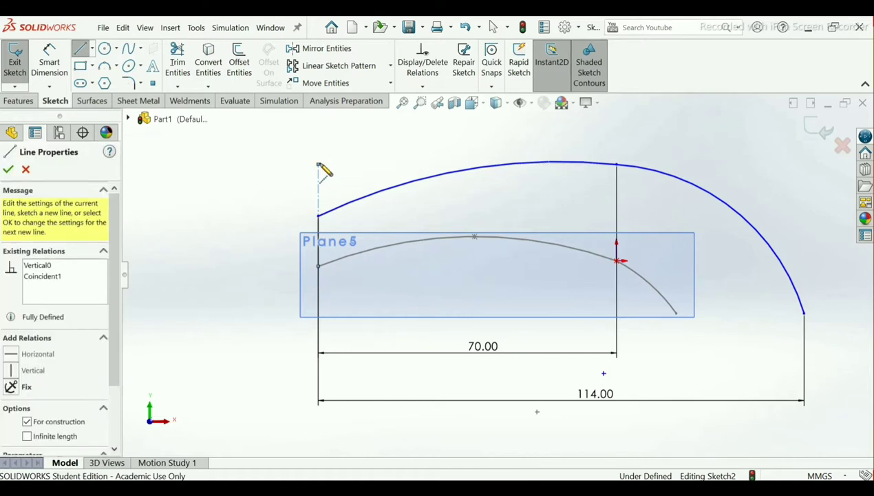
right_click(322, 170)
click(344, 174)
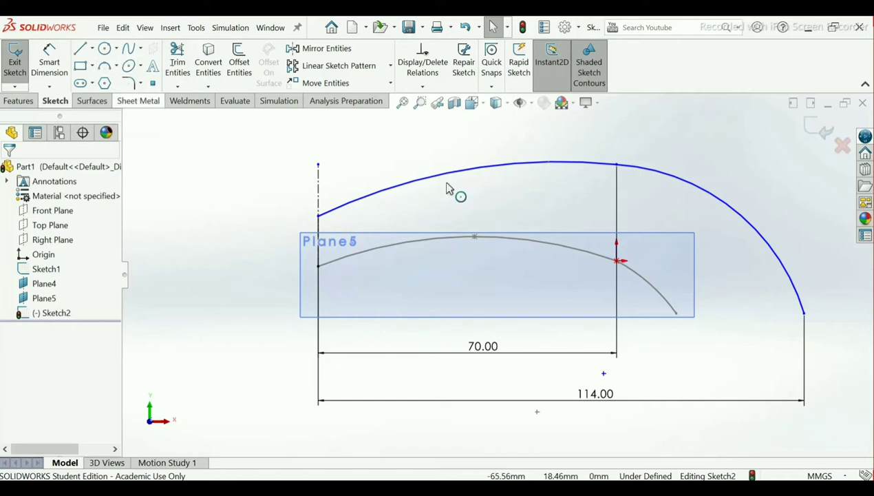
Add a vertical relation between the blue left arc's outer end and the centerline's lower endpoint
click(423, 87)
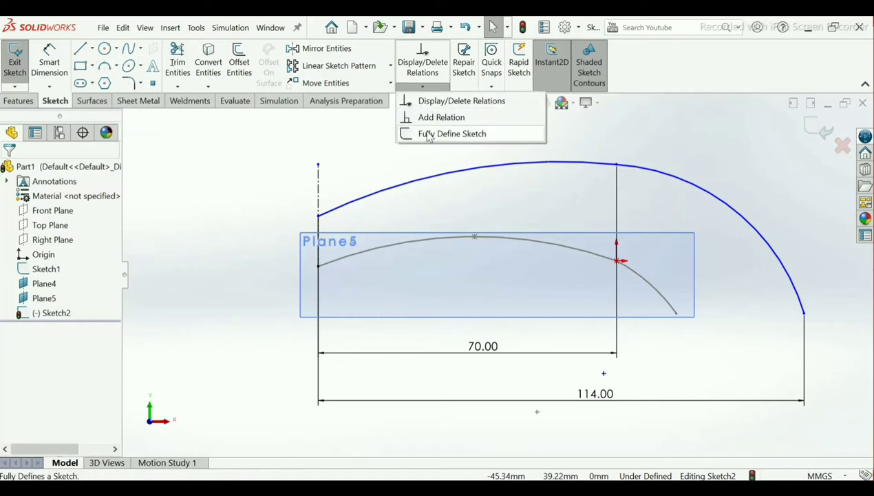
click(427, 117)
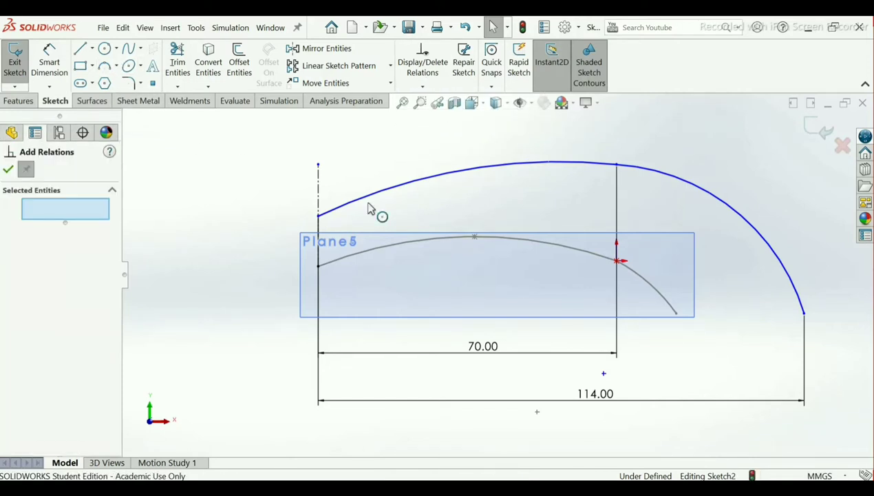
click(318, 267)
click(318, 216)
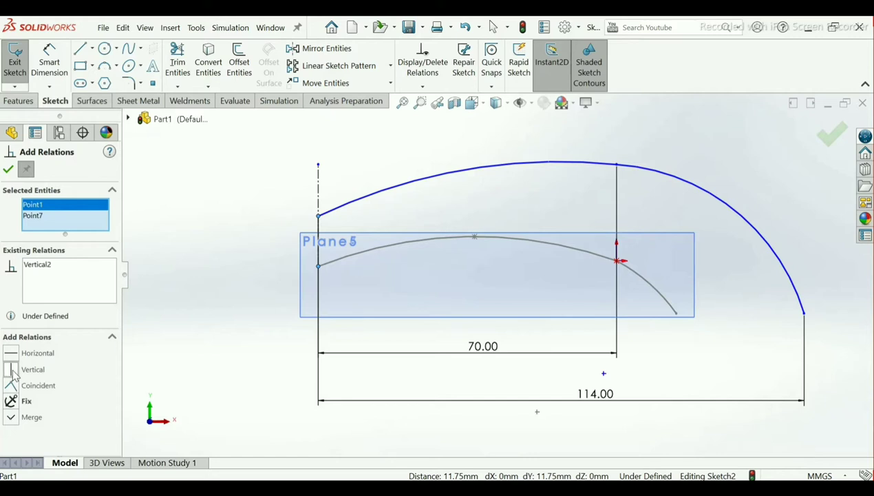
click(9, 169)
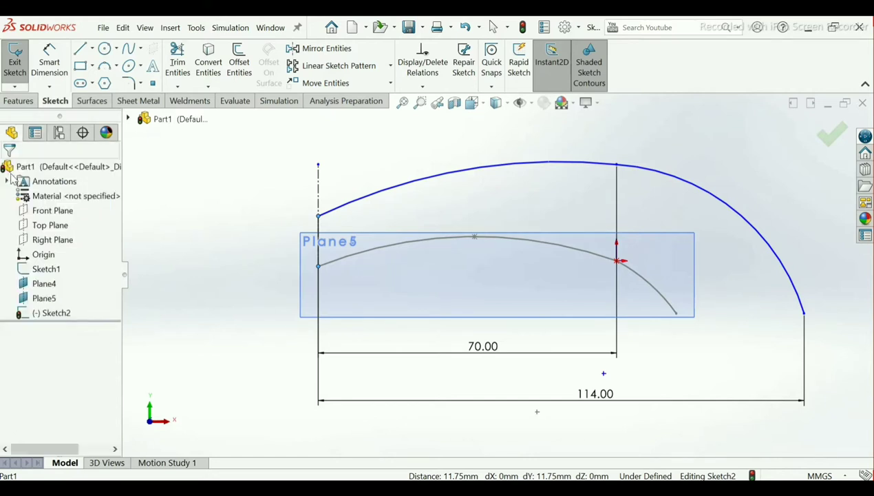
Try to add a vertical relation between the point where the blue arcs meet and the origin
click(422, 87)
click(432, 115)
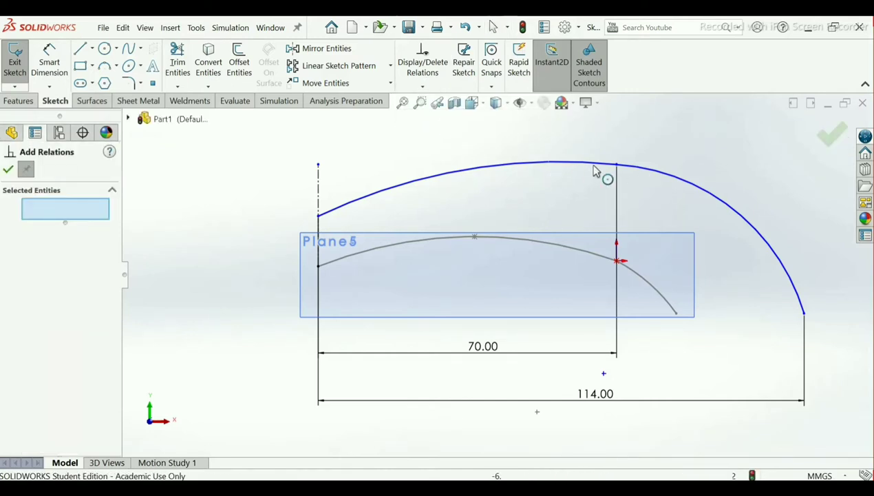
click(618, 166)
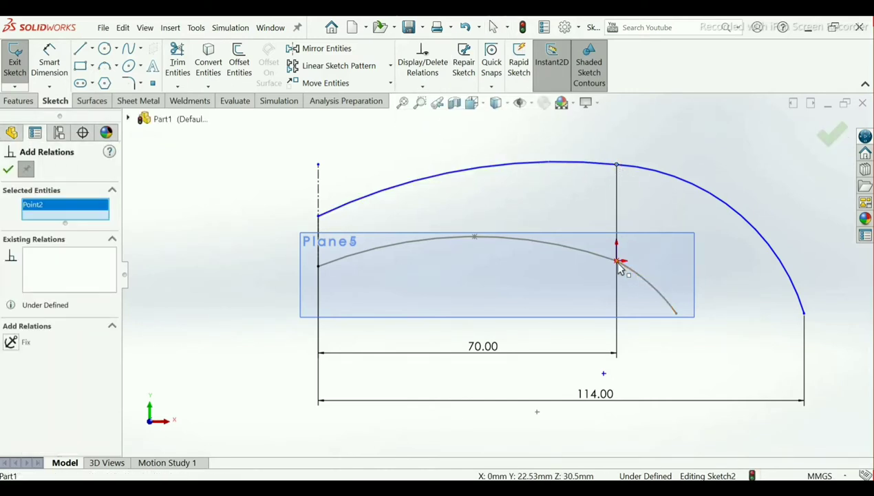
click(618, 264)
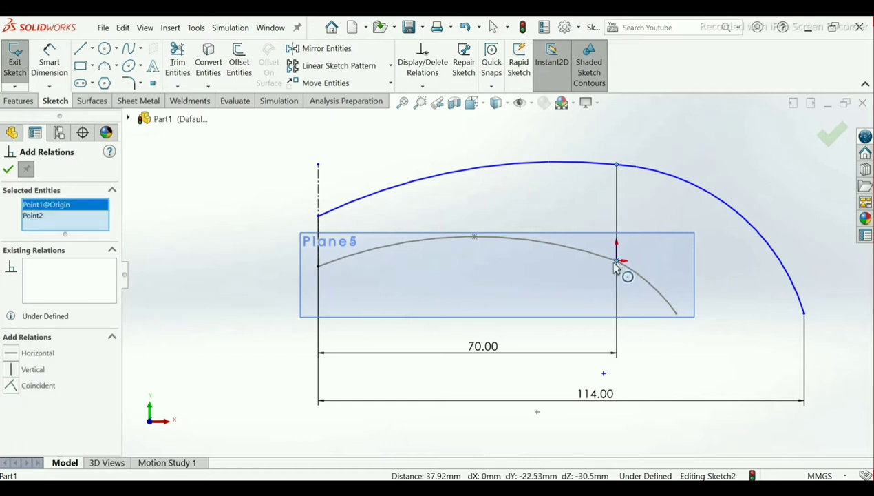
click(19, 372)
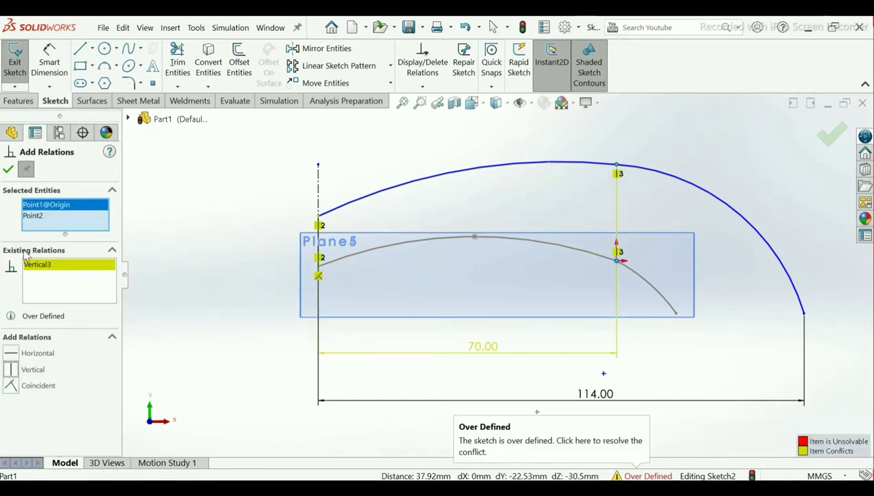
Delete the vertical relation between the arcs' meeting point and the origin
right_click(39, 271)
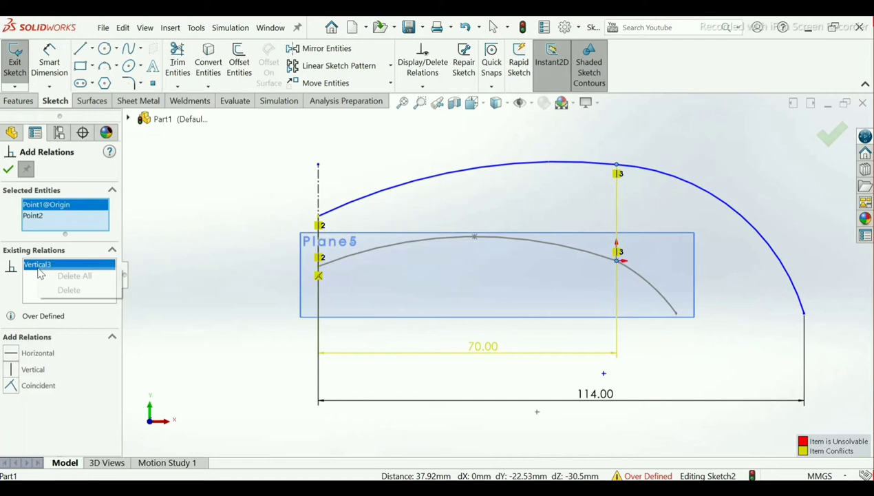
click(69, 290)
click(8, 170)
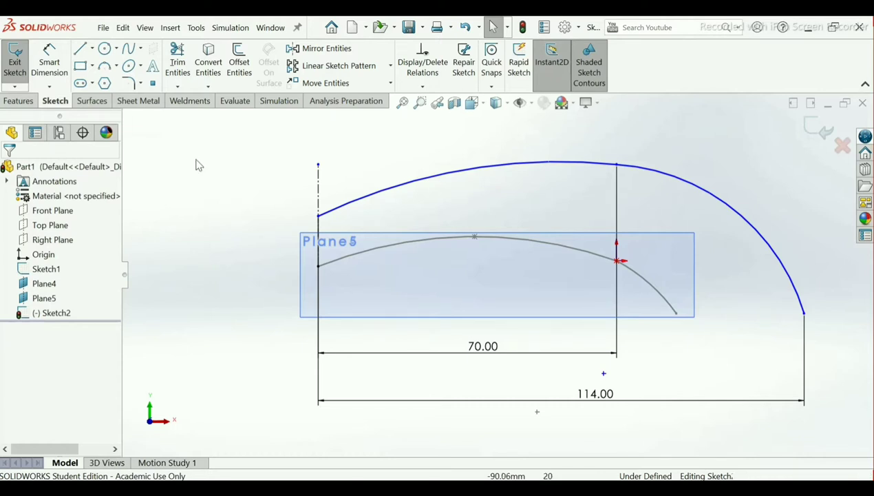
Dimension the vertical distance between the point where the arcs meet and the right arc's lower end as 37 mm
click(55, 65)
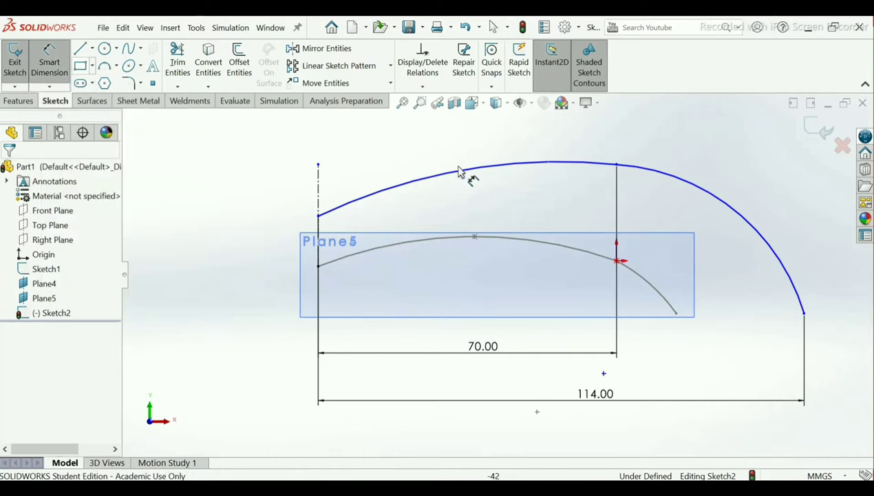
click(622, 167)
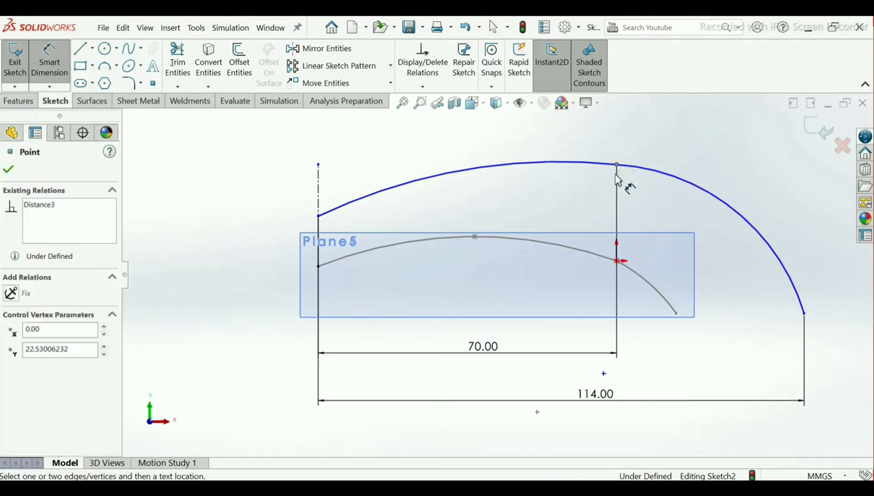
click(805, 315)
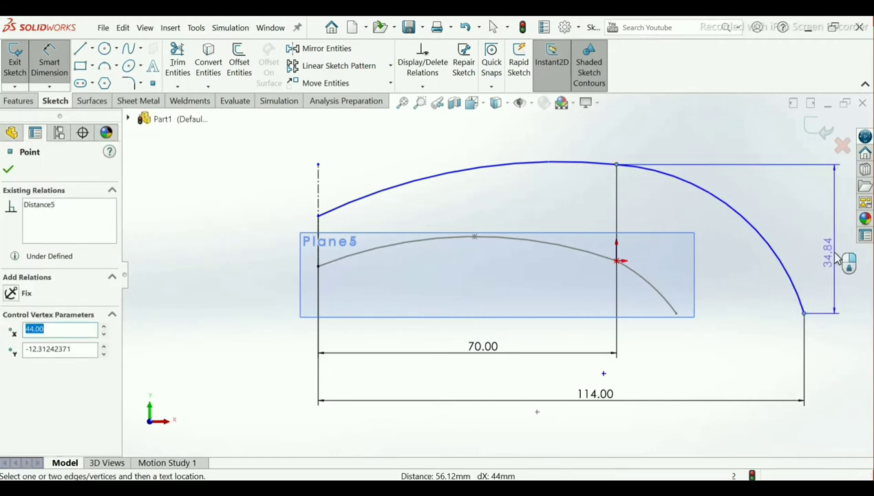
click(838, 259)
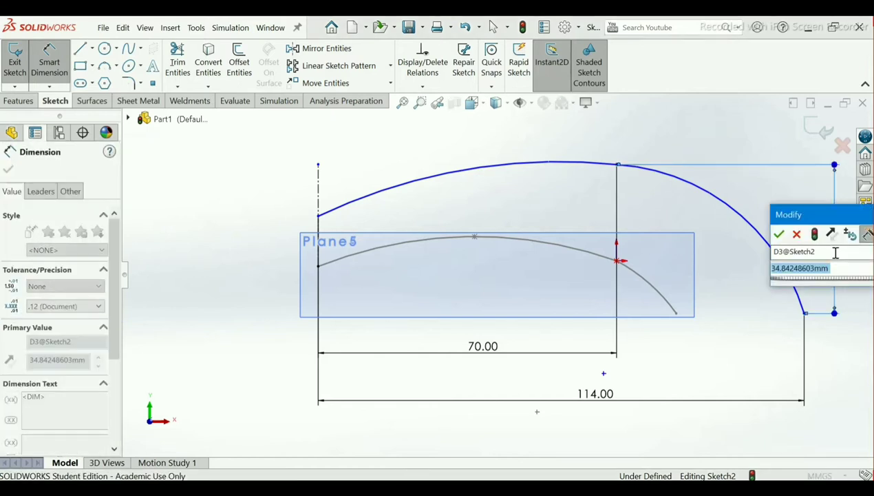
text(37)
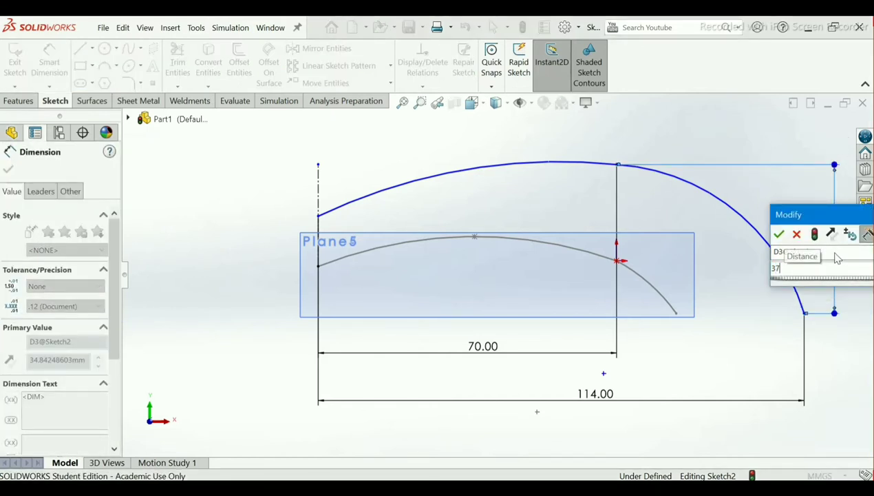
key(Return)
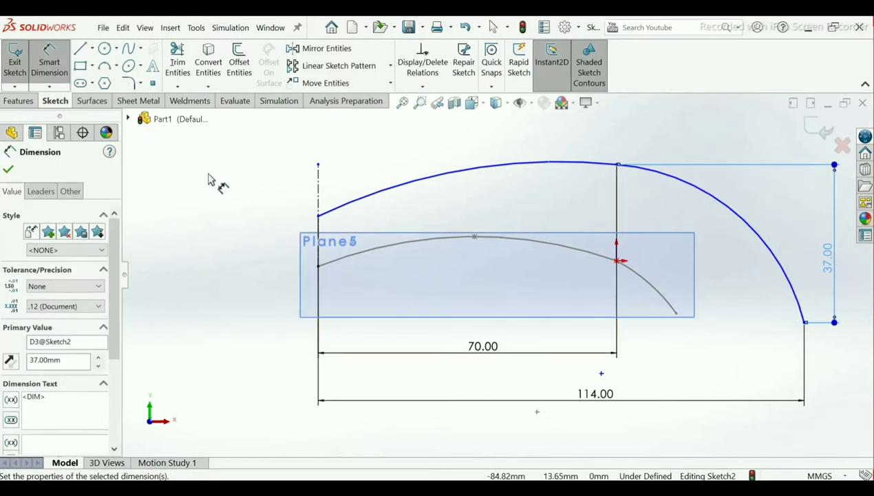
click(8, 170)
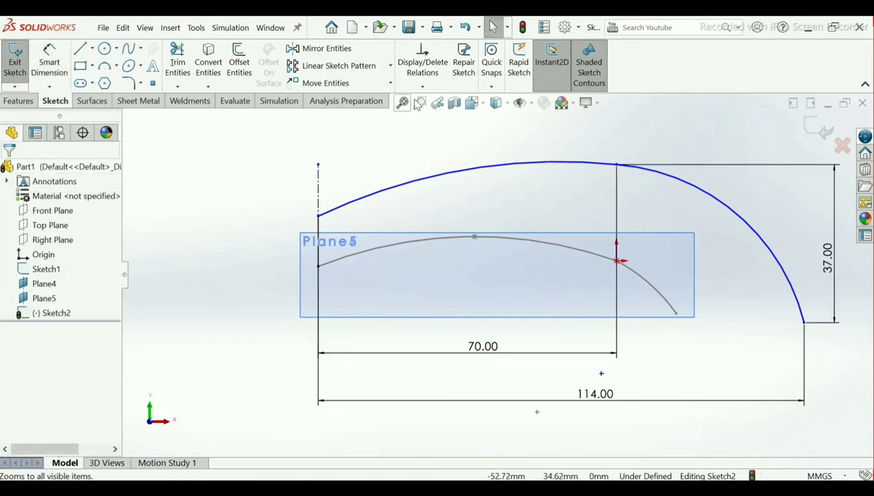
click(424, 88)
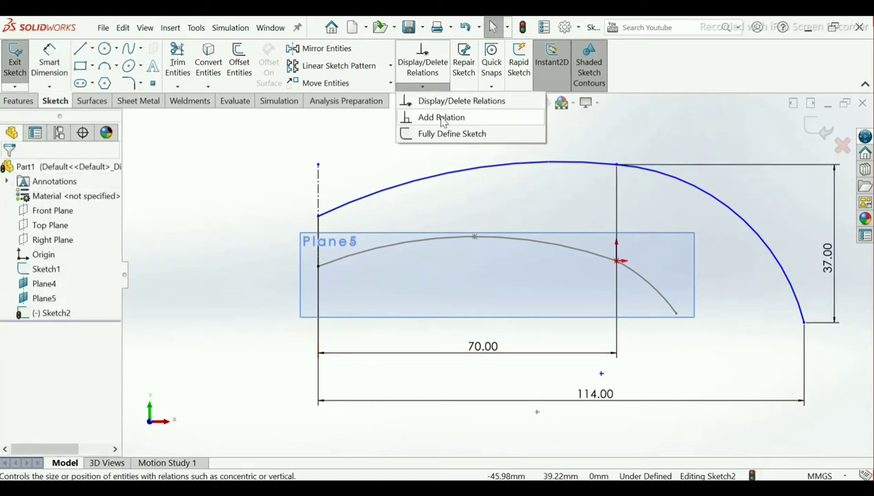
click(441, 118)
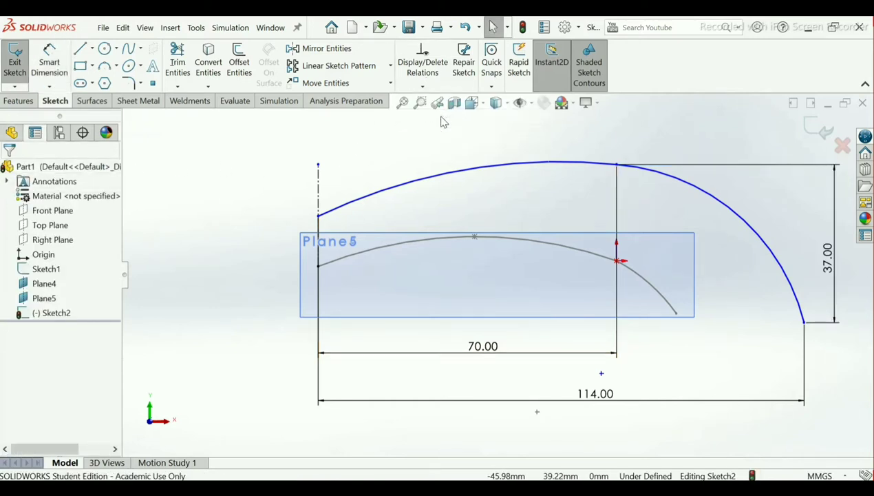
click(677, 314)
click(805, 323)
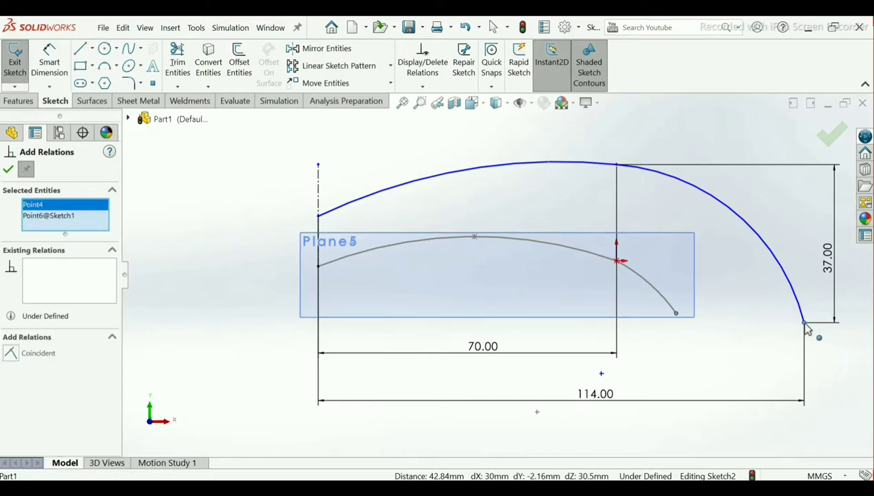
click(8, 168)
Draw a horizontal centerline about 42 mm long from the grey right arc's lower end, extending past the blue right arc
click(92, 50)
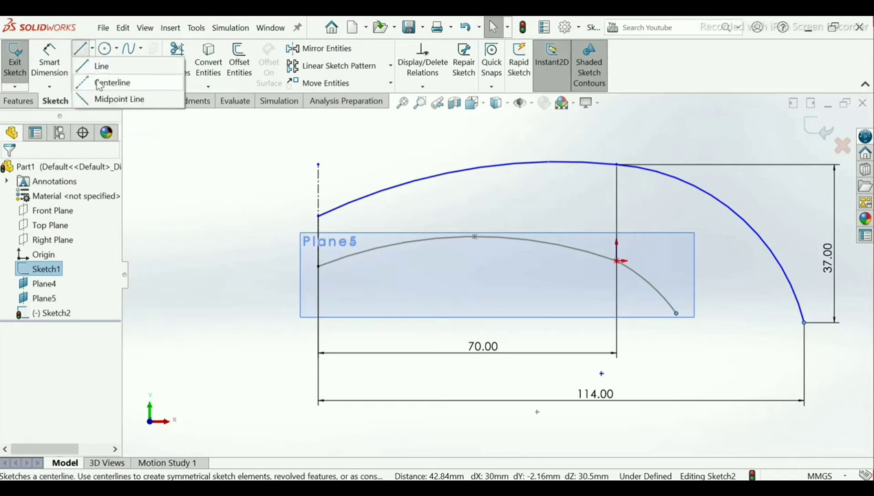
click(110, 83)
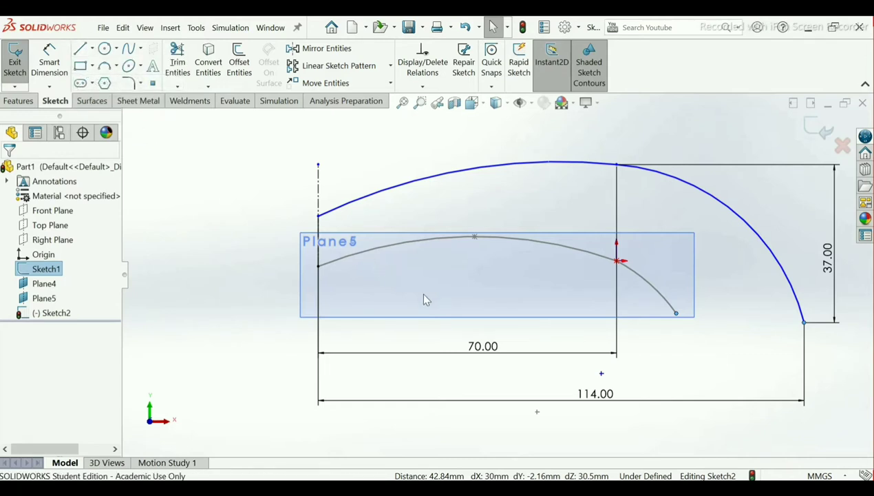
click(677, 314)
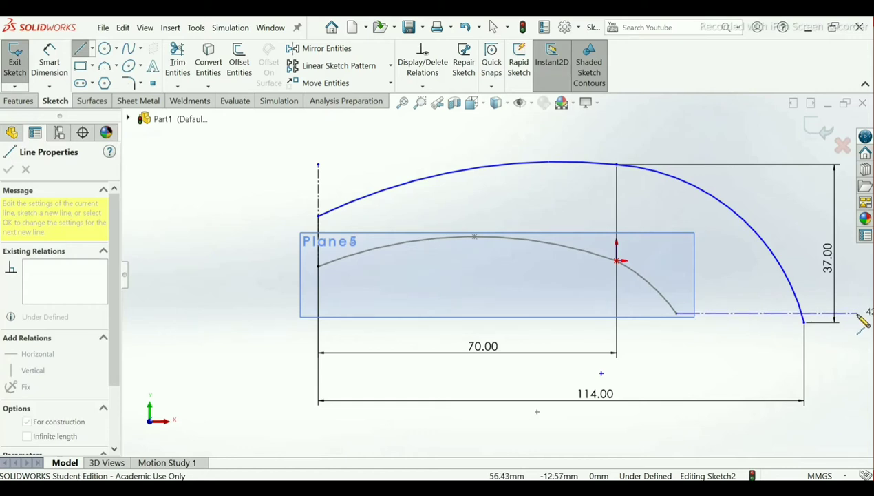
click(857, 314)
right_click(857, 313)
click(847, 324)
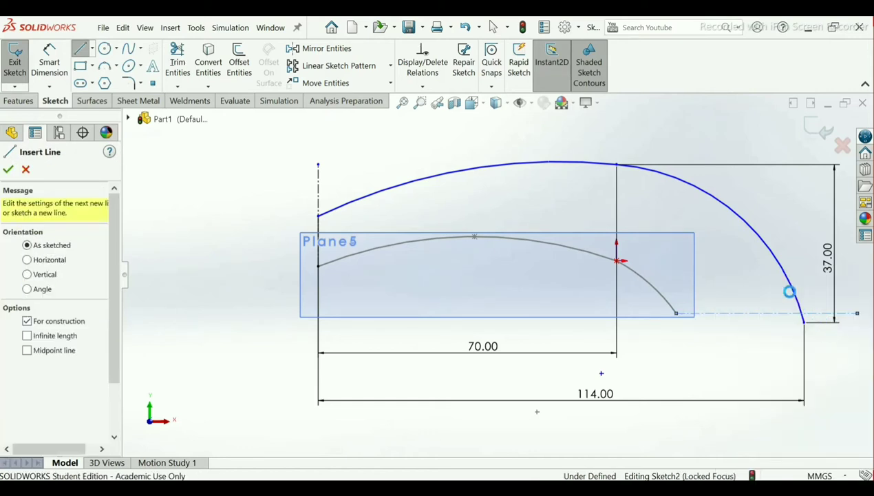
Add a coincident relation between the blue right arc's lower end and the horizontal centerline
click(423, 87)
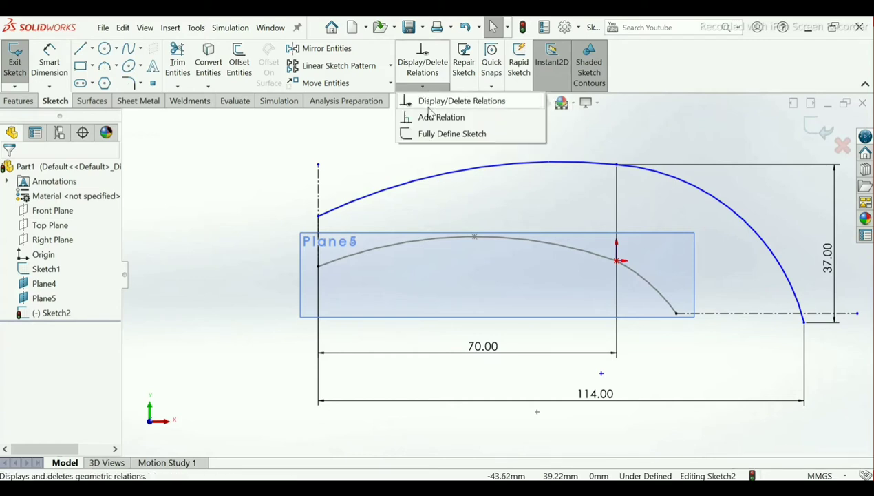
click(435, 116)
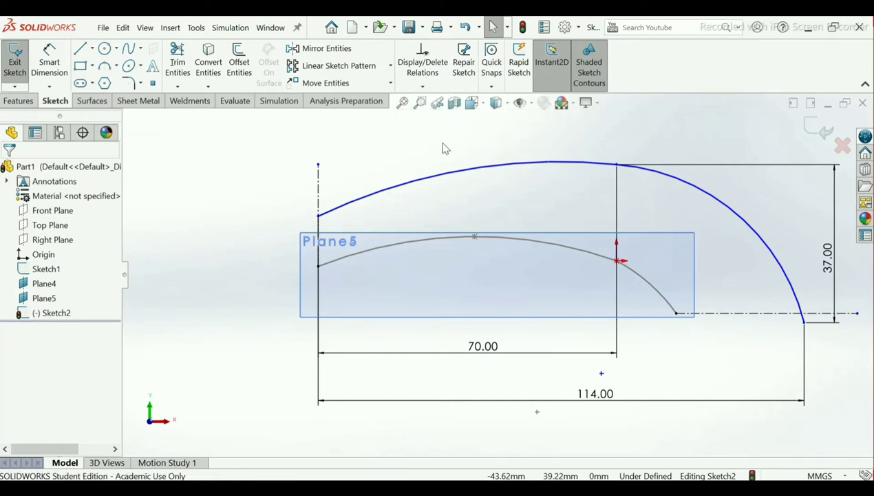
click(804, 321)
click(764, 313)
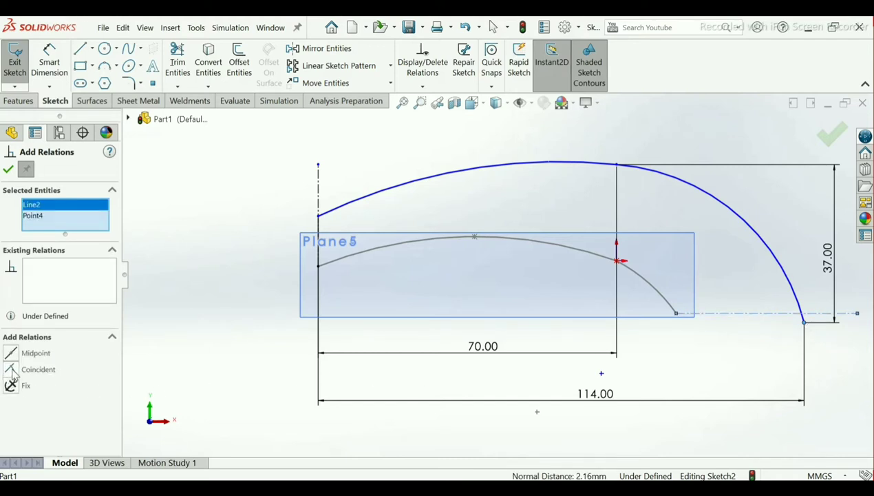
click(14, 370)
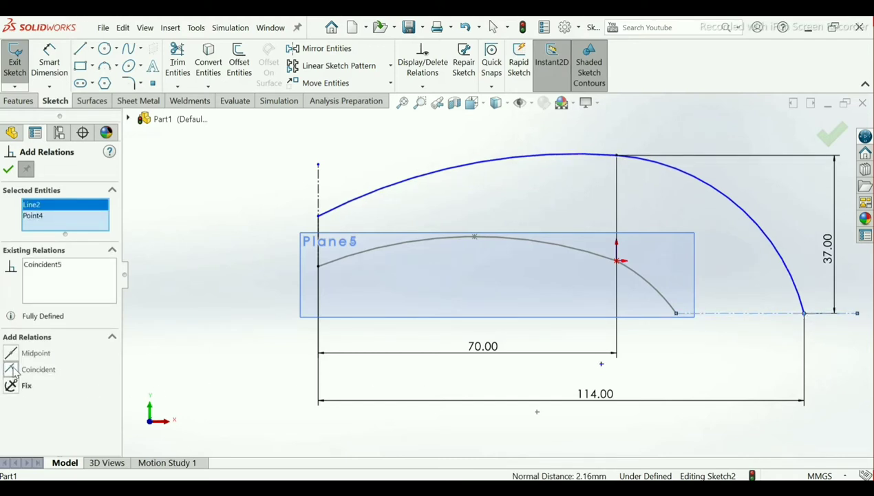
click(8, 171)
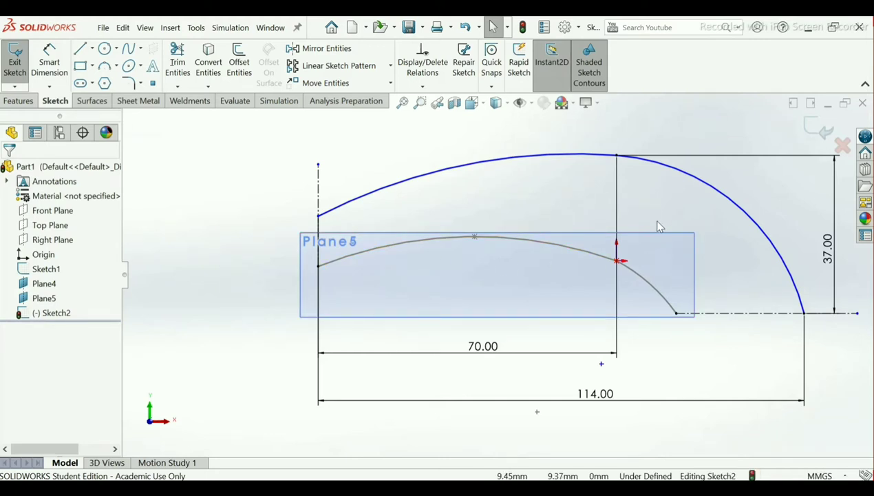
Dimension the vertical distance between the left arc's outer end and the right arc's lower end as 14 mm
click(52, 62)
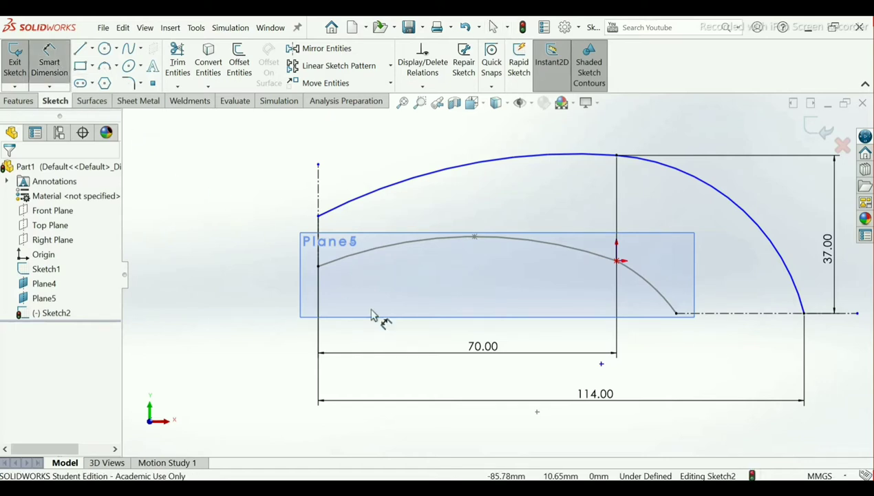
click(319, 217)
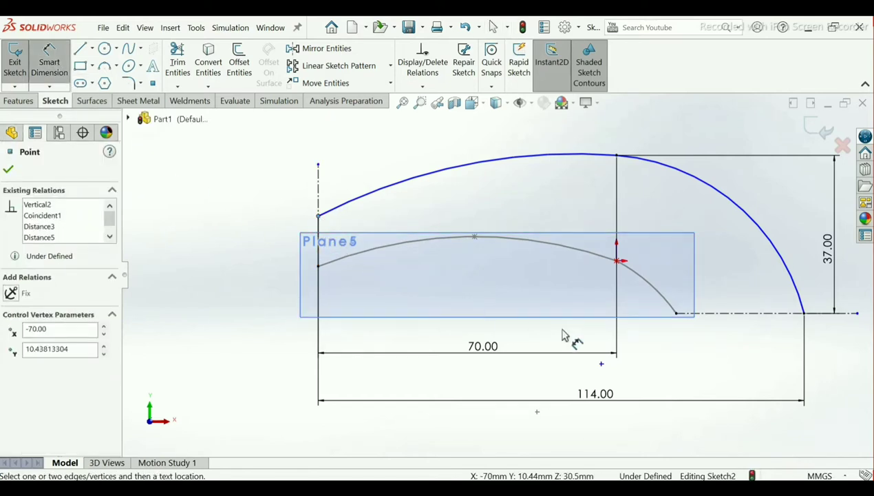
click(805, 314)
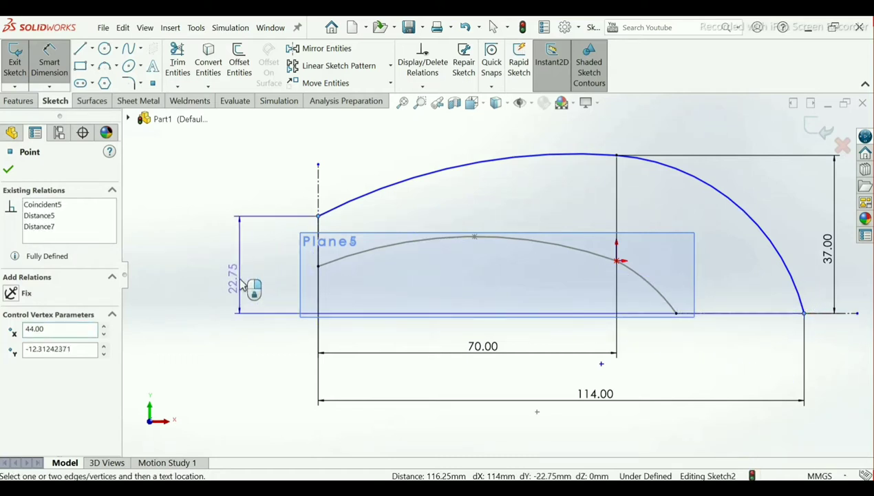
click(241, 286)
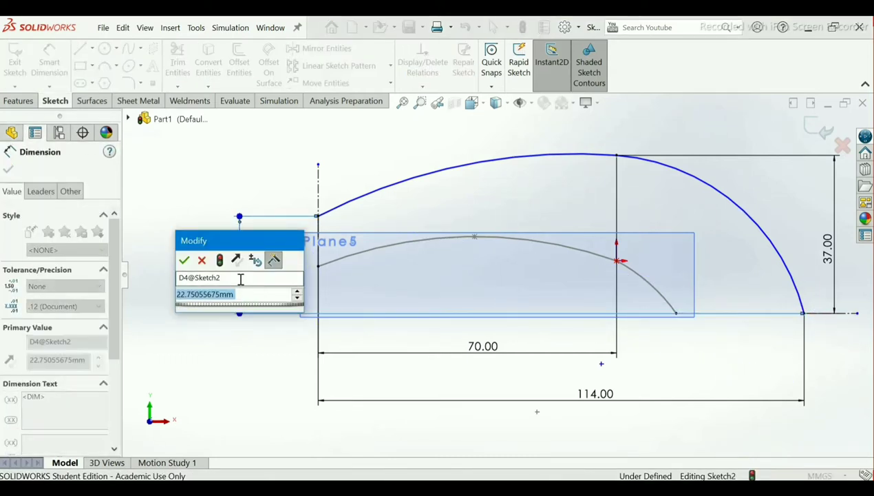
text(14)
key(Return)
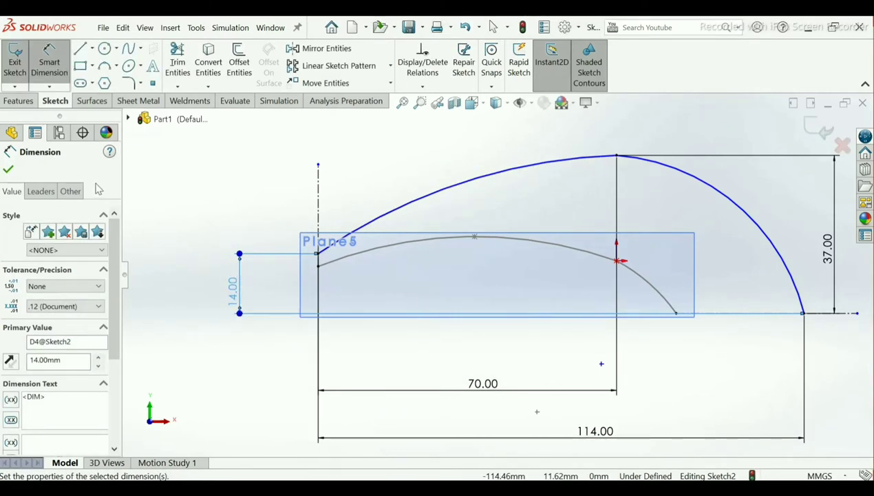
click(7, 170)
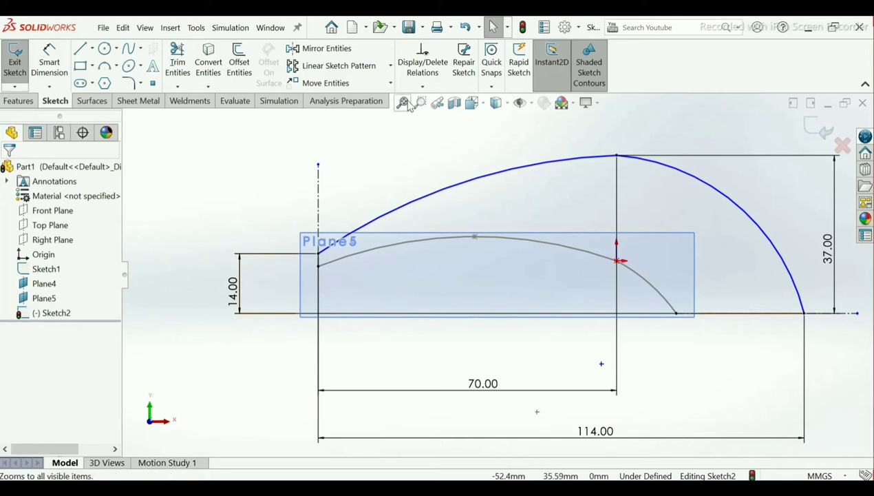
Add a tangent relation between the two blue arcs
click(422, 87)
click(425, 118)
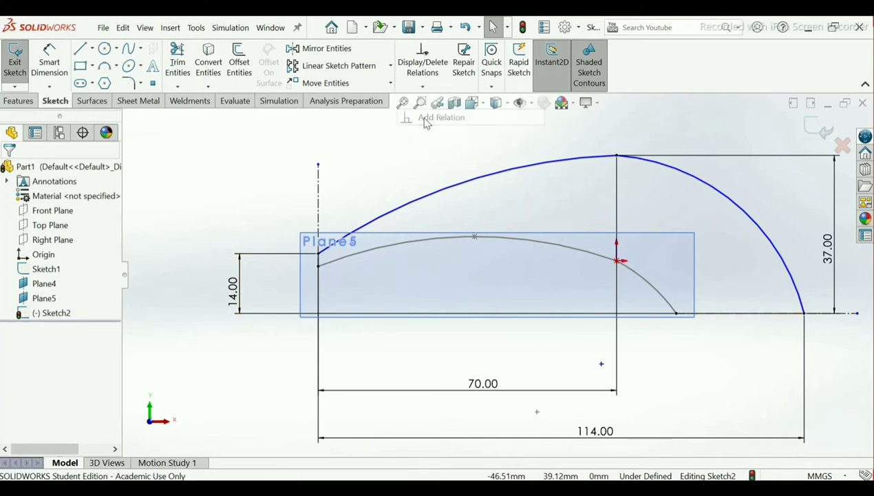
click(653, 166)
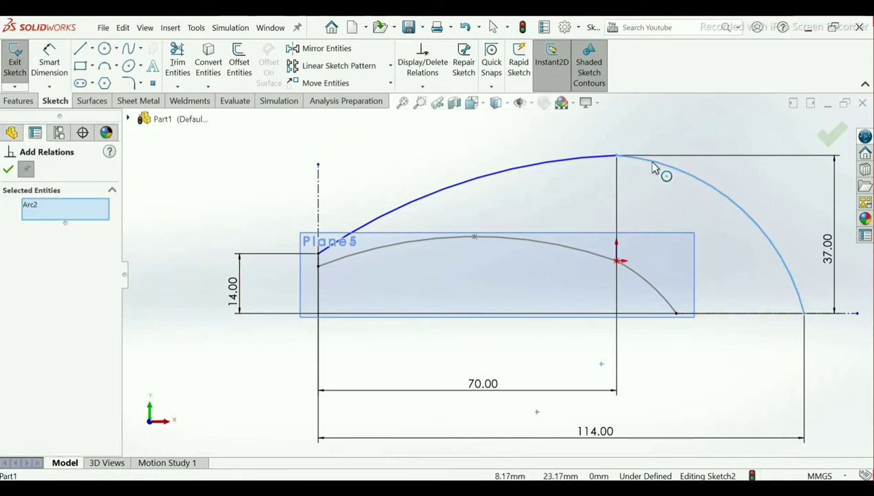
click(581, 161)
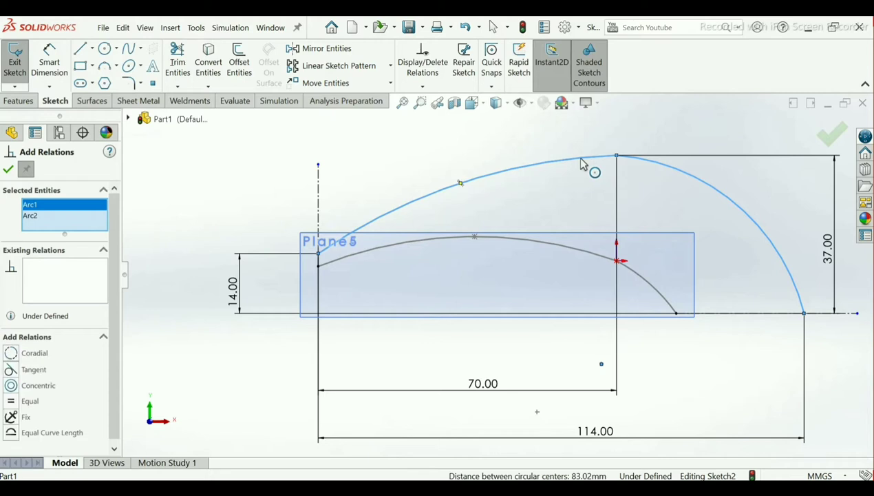
click(11, 370)
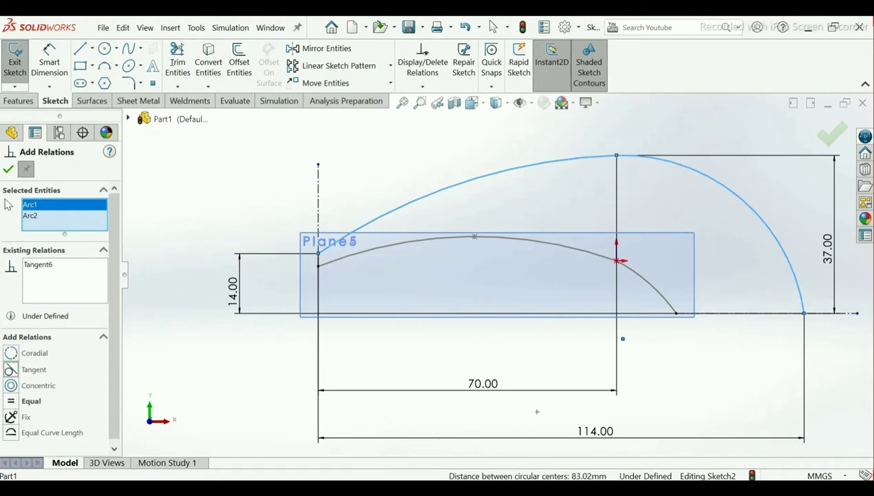
click(9, 172)
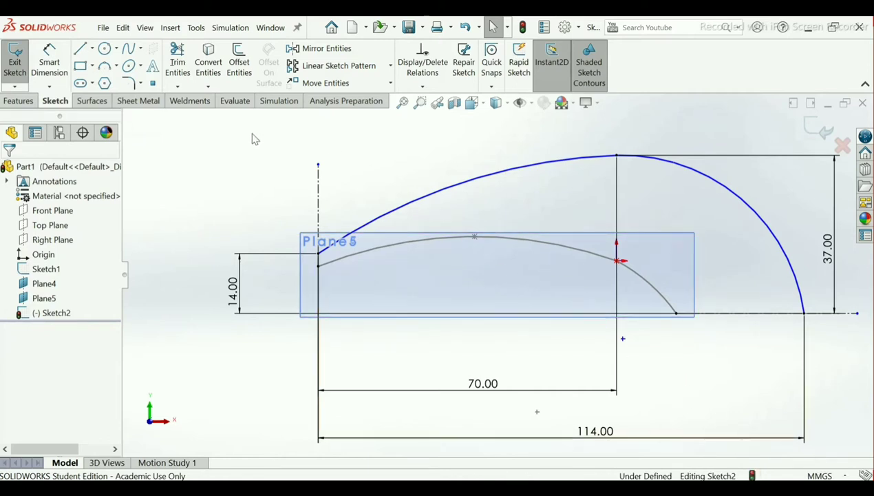
Dimension the right arc's radius as 45 mm
click(55, 69)
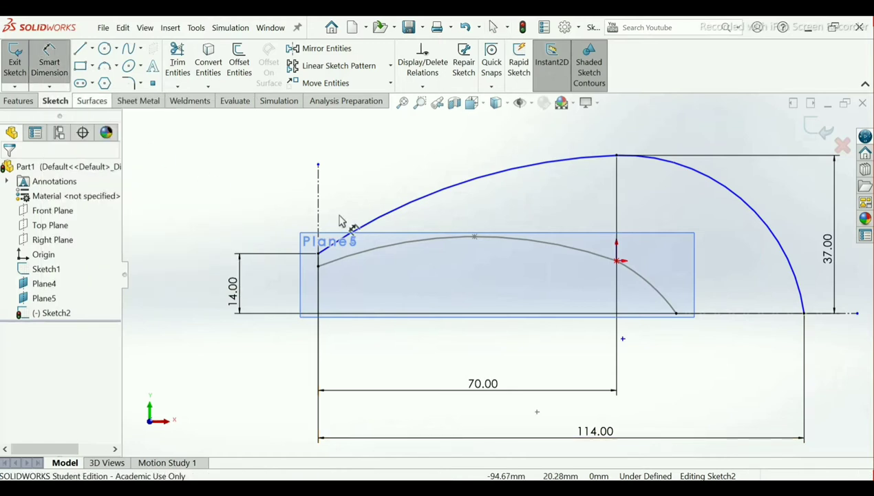
click(668, 167)
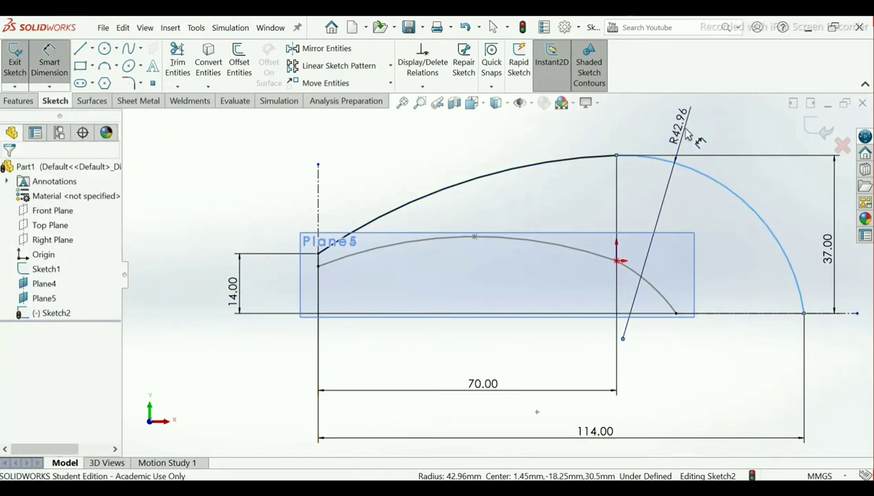
click(686, 133)
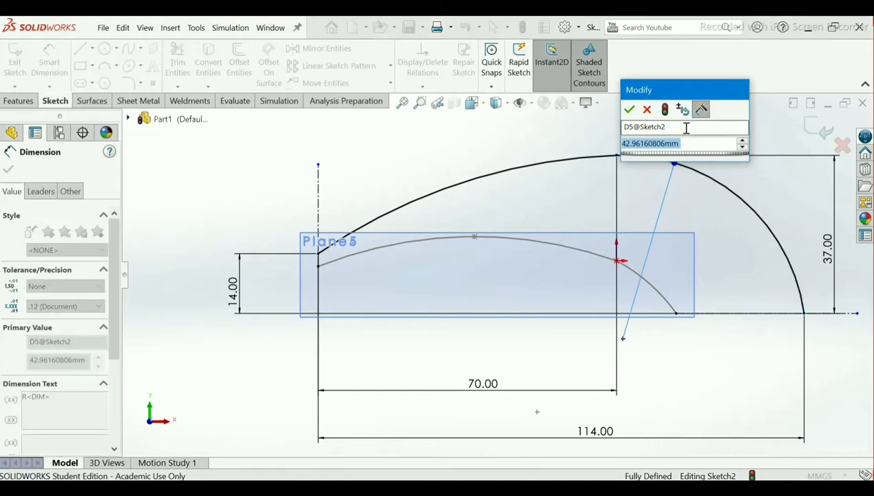
text(45)
key(Return)
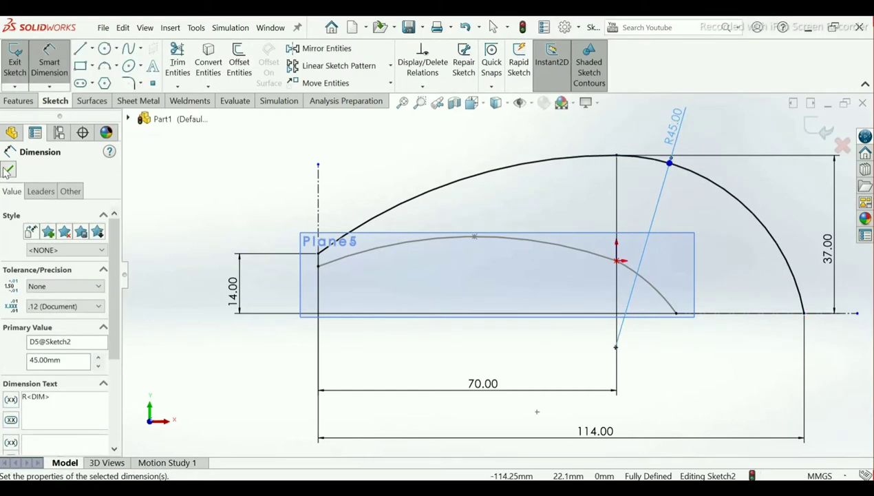
click(8, 170)
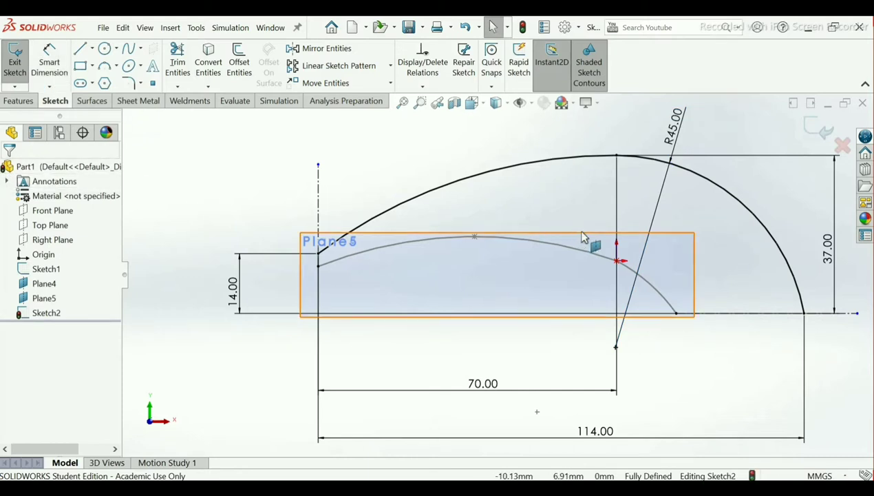
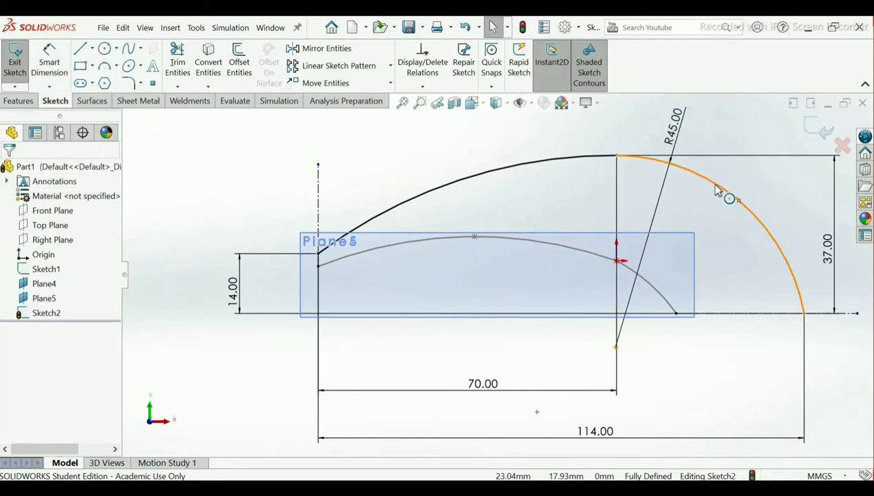
Change the 45 mm radius arc to construction geometry and exit the sketch
click(27, 328)
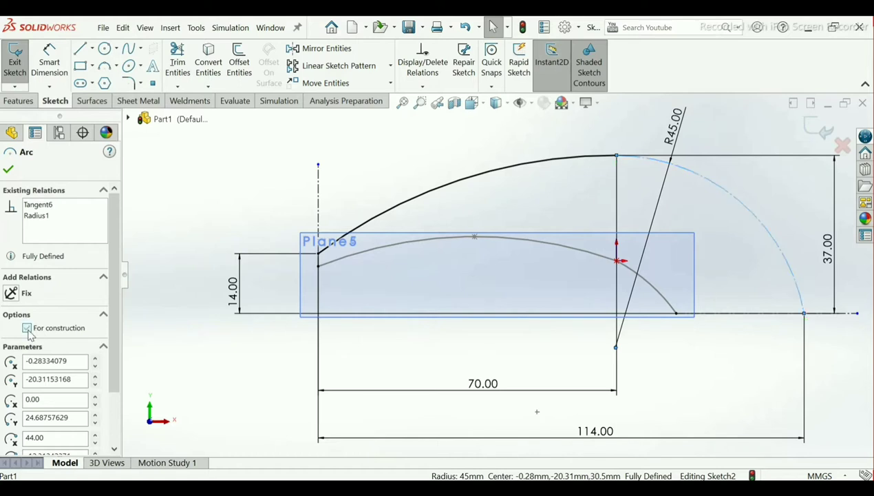
click(10, 166)
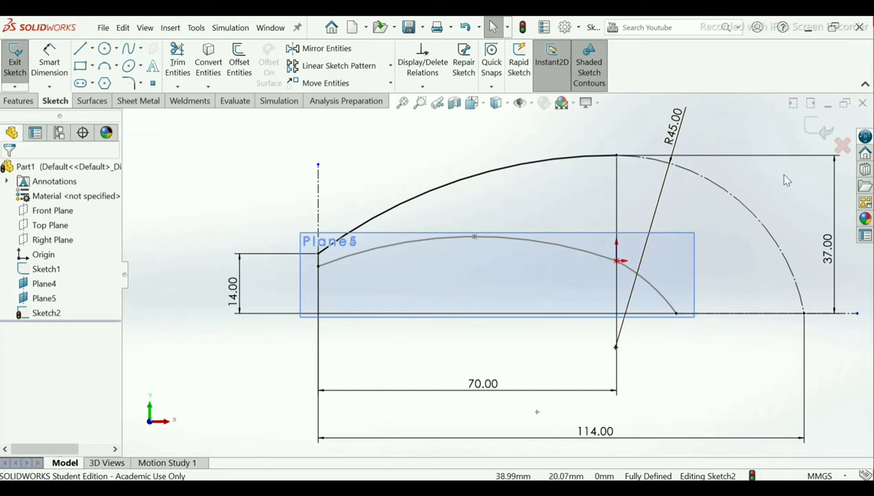
click(816, 134)
middle_drag(807, 144, 731, 209)
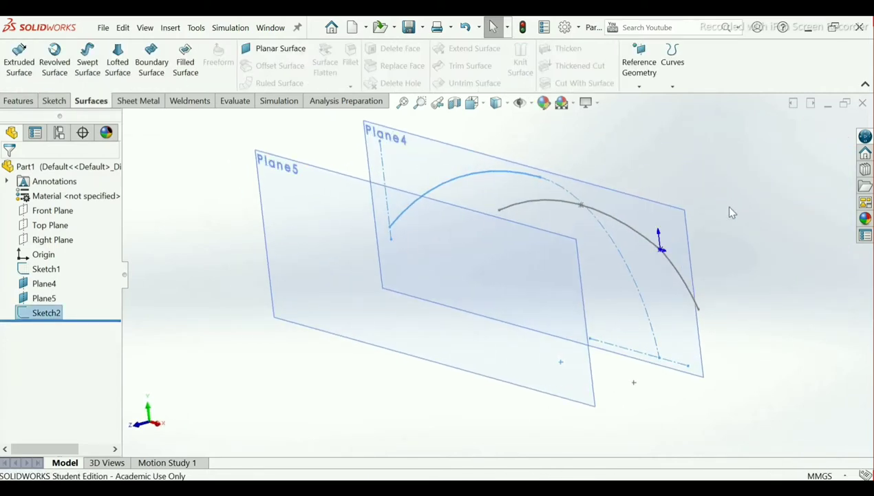
Start a sketch on Plane5 and convert both arcs of Sketch1 into it
click(279, 170)
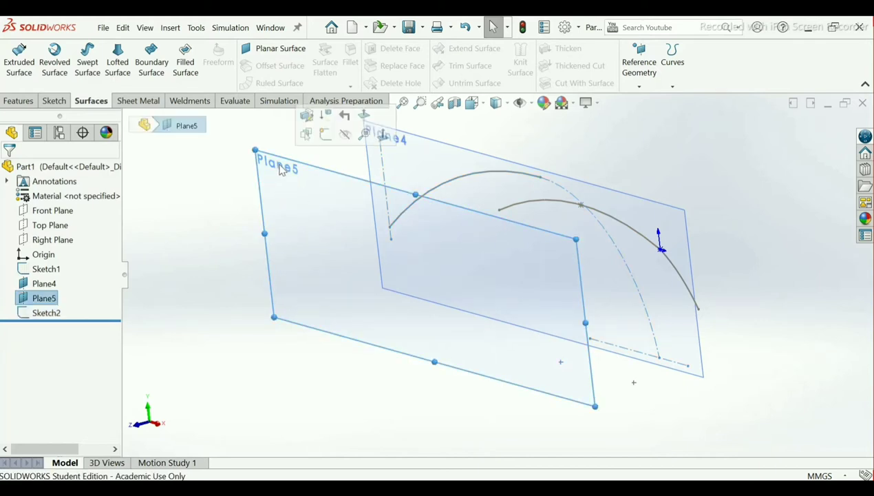
click(326, 135)
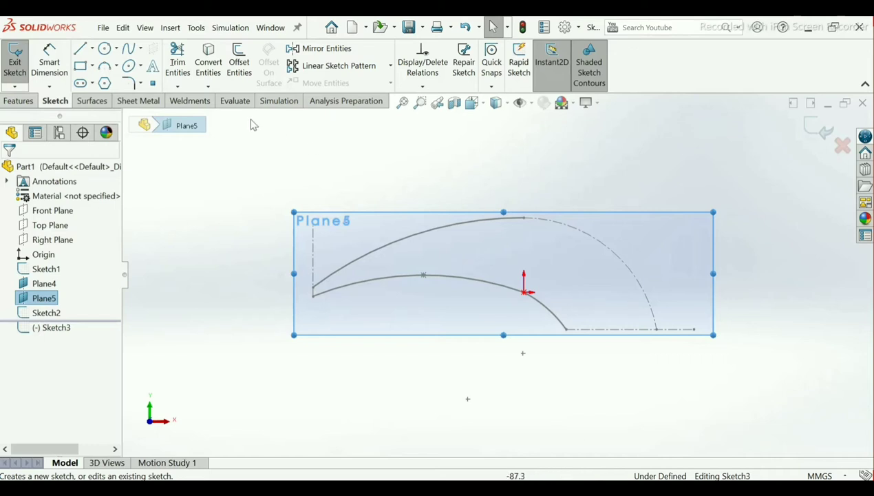
click(210, 77)
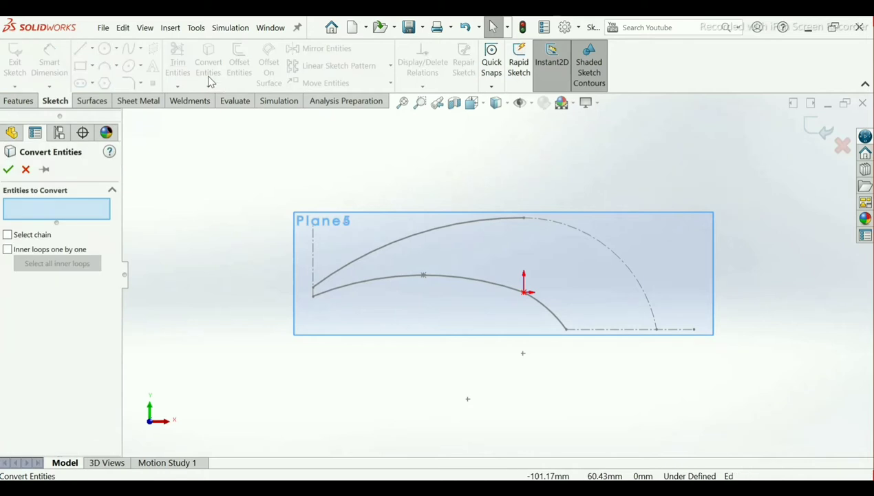
click(388, 278)
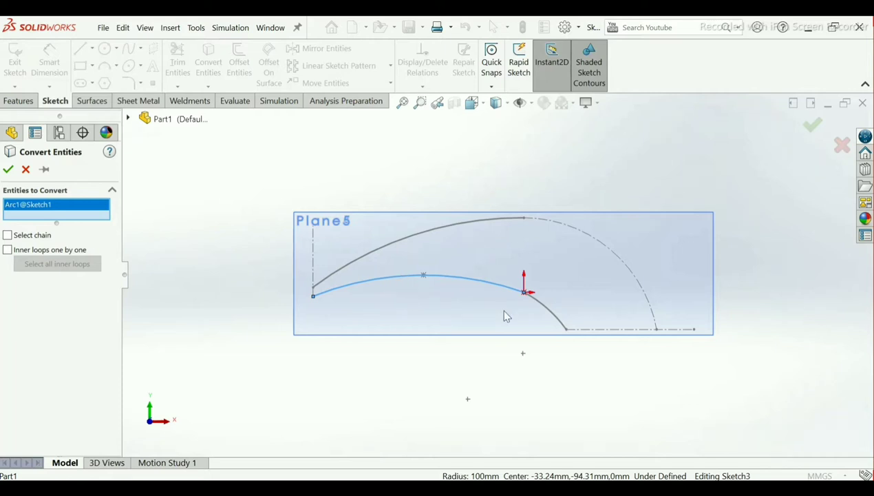
click(552, 308)
middle_drag(586, 352, 541, 368)
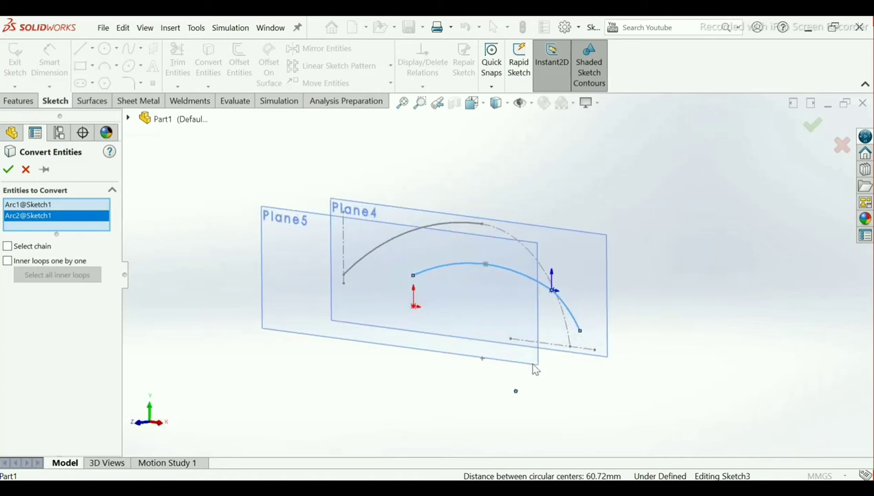
click(8, 170)
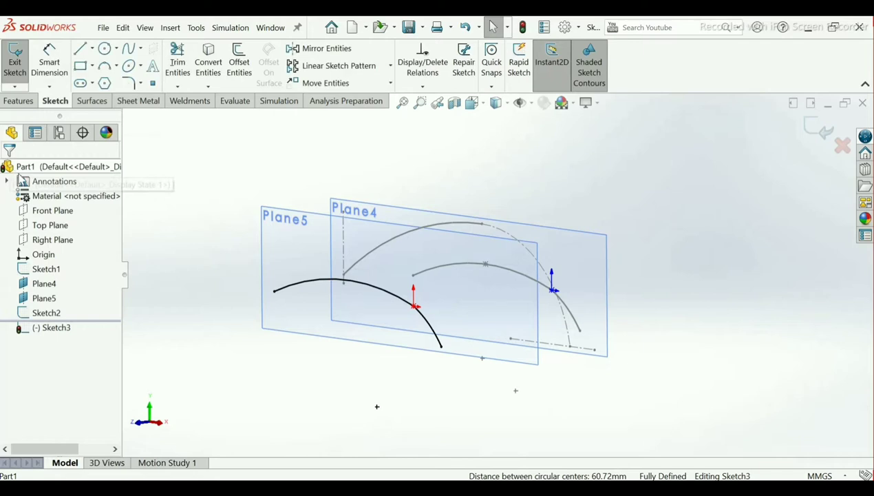
Change the short arc at the front end of the Plane5 sketch to construction geometry and exit the sketch
click(429, 327)
click(27, 328)
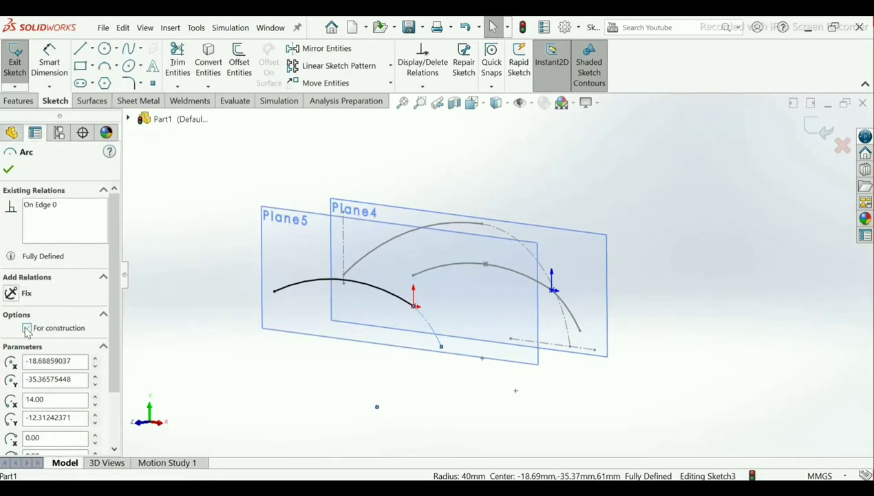
click(8, 170)
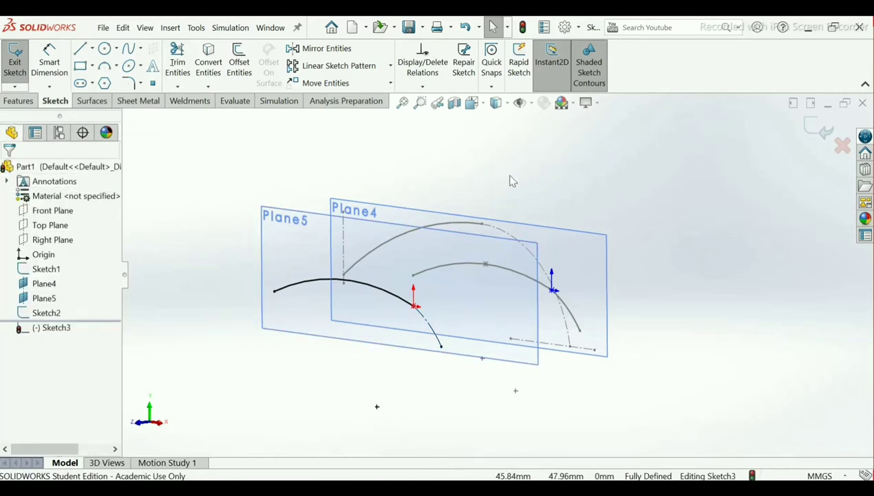
click(819, 129)
Edit Sketch1, change its 40 mm radius arc to construction geometry and exit the sketch
mouse_move(601, 243)
middle_down()
mouse_move(563, 267)
mouse_move(574, 272)
middle_up()
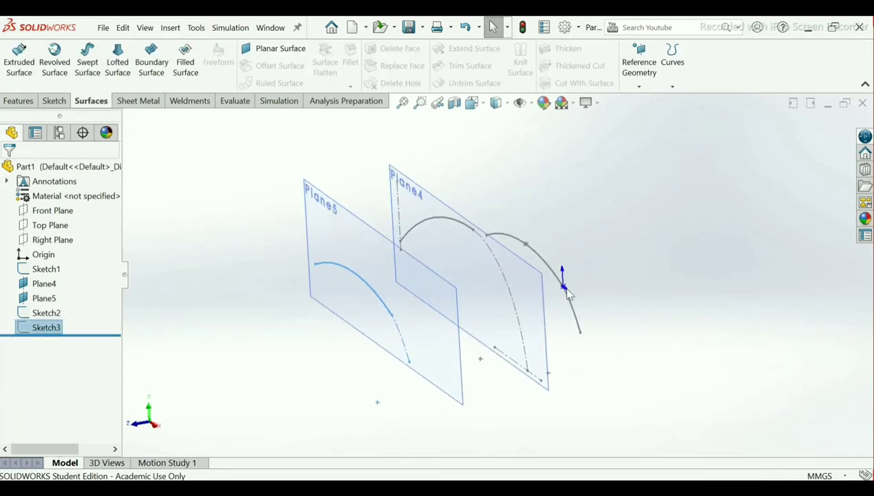
click(566, 298)
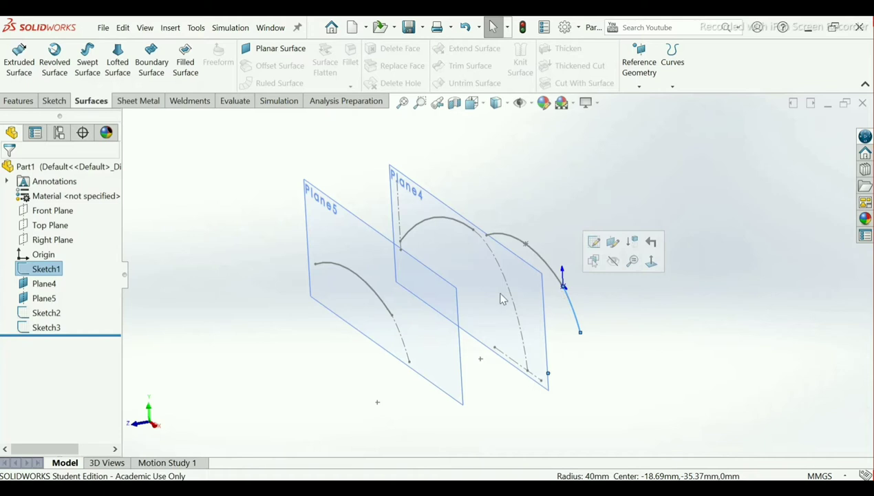
click(47, 211)
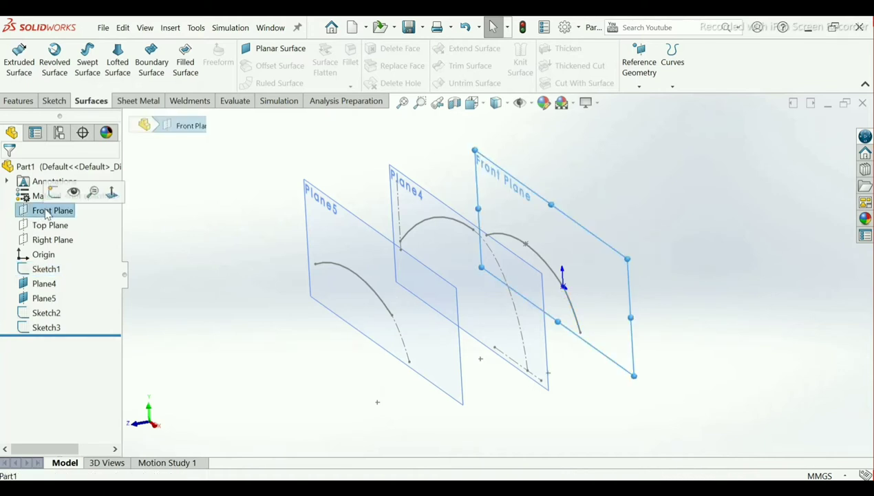
click(54, 271)
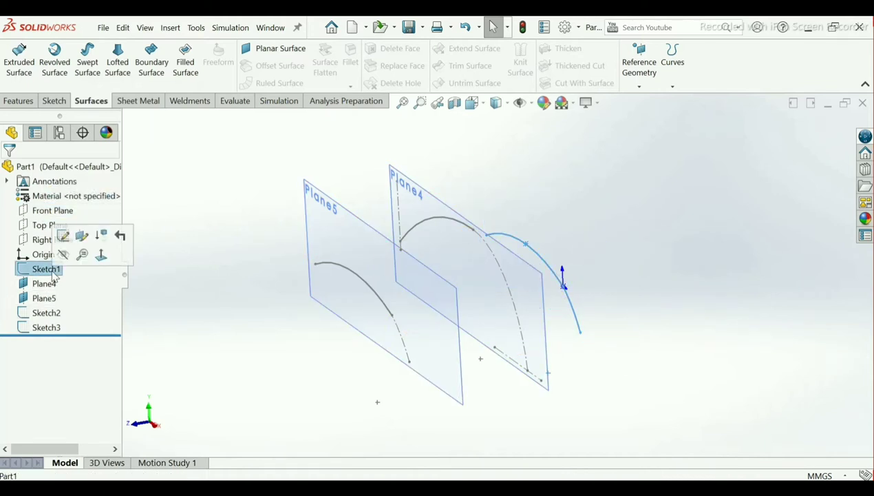
right_click(53, 273)
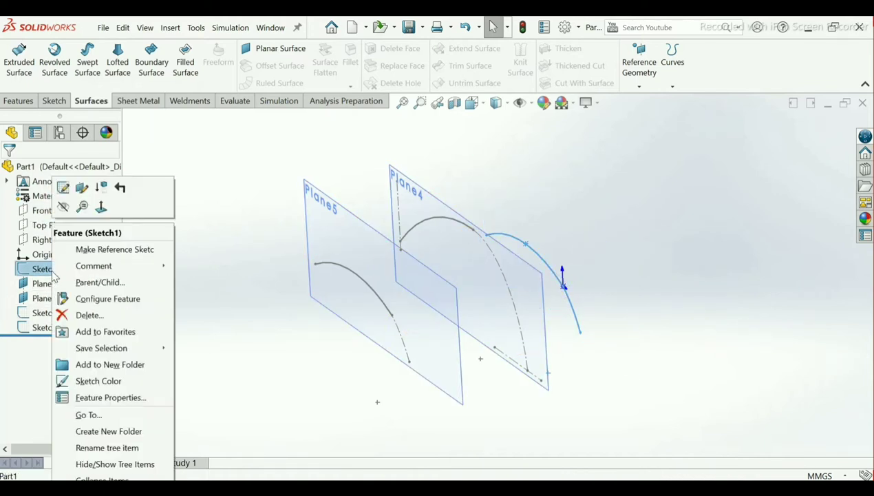
click(63, 189)
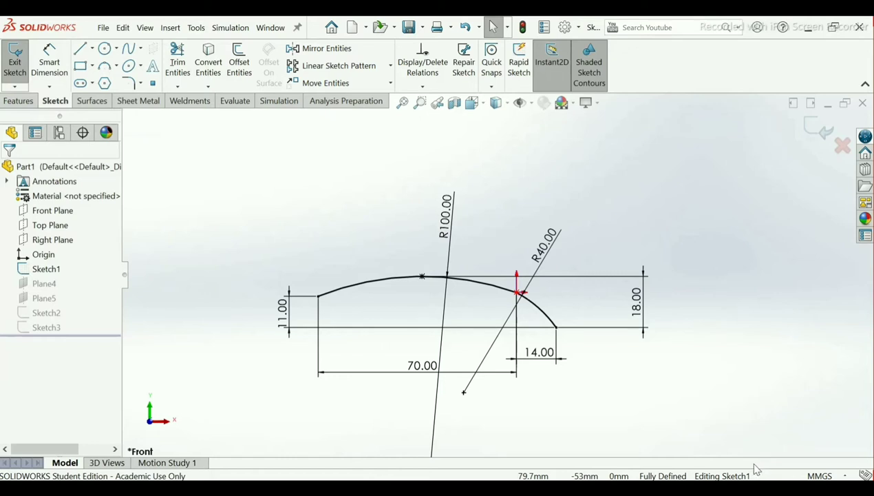
click(544, 313)
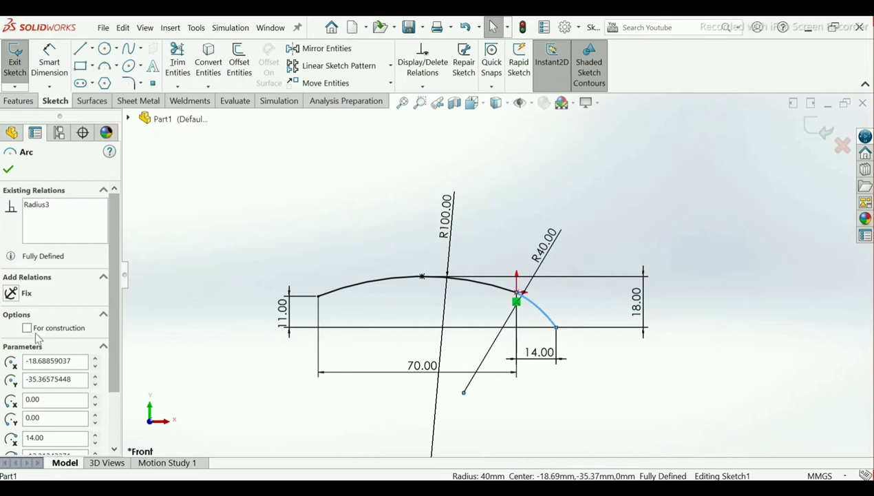
click(26, 328)
click(8, 172)
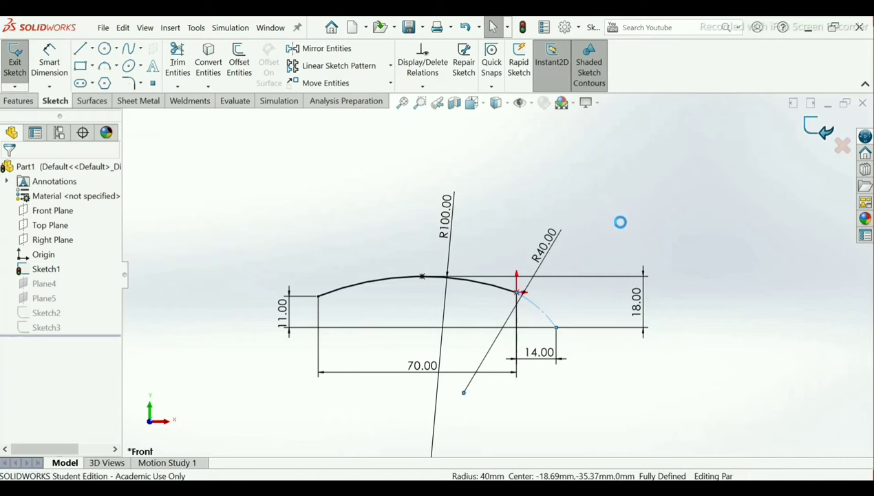
key(ctrl+b)
Hide Plane4 and Plane5 so only the three profile sketches are displayed
mouse_move(601, 276)
middle_down()
mouse_move(537, 312)
mouse_move(543, 320)
middle_up()
click(578, 287)
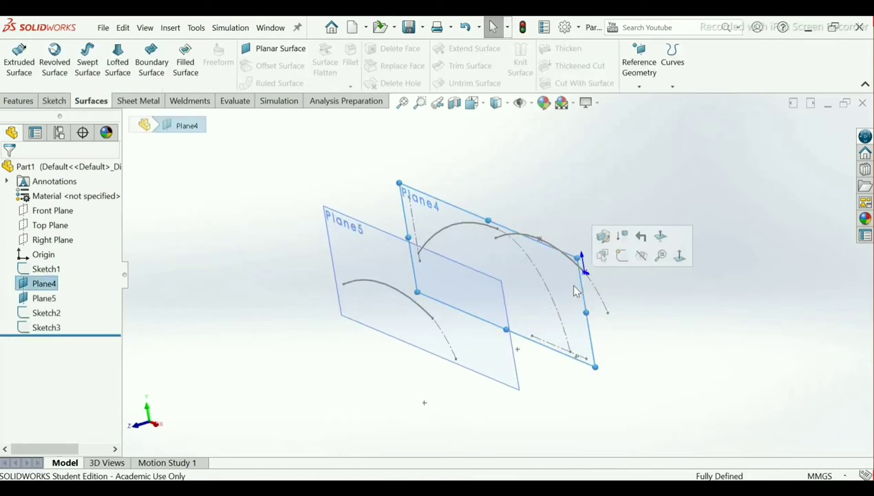
click(643, 256)
click(503, 293)
click(563, 251)
mouse_move(566, 232)
middle_down()
mouse_move(578, 203)
mouse_move(577, 234)
middle_up()
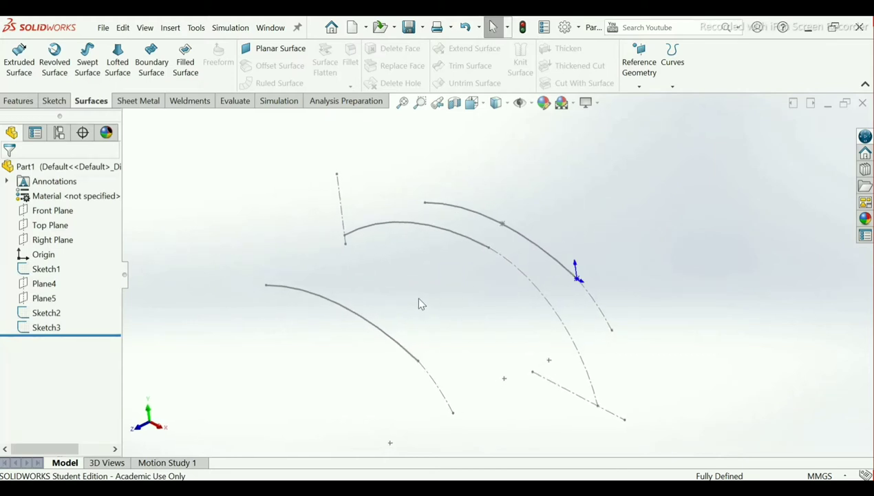
click(122, 83)
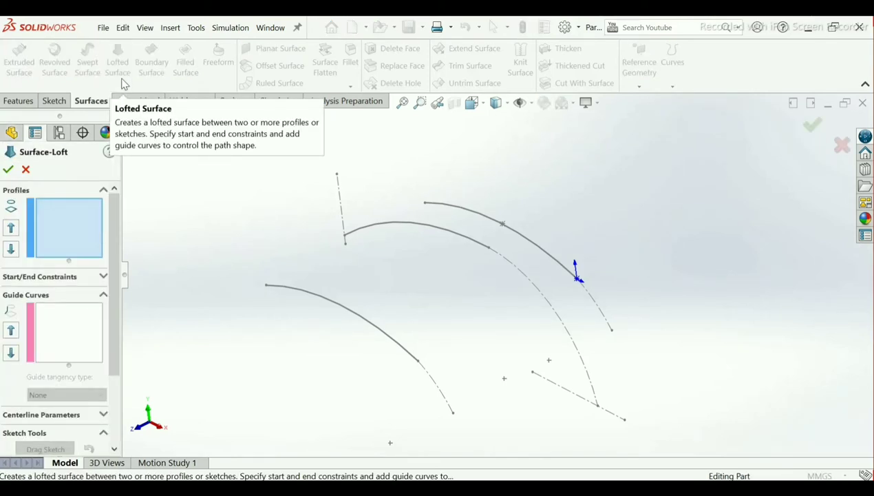
click(350, 316)
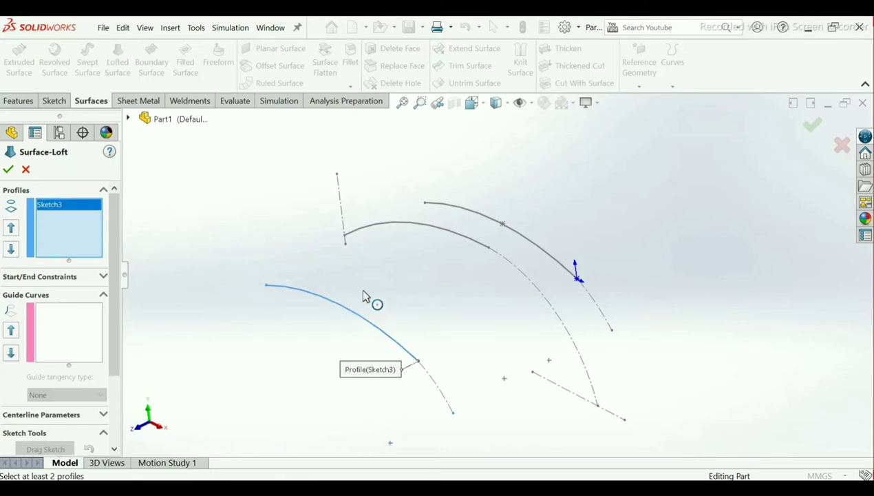
click(405, 223)
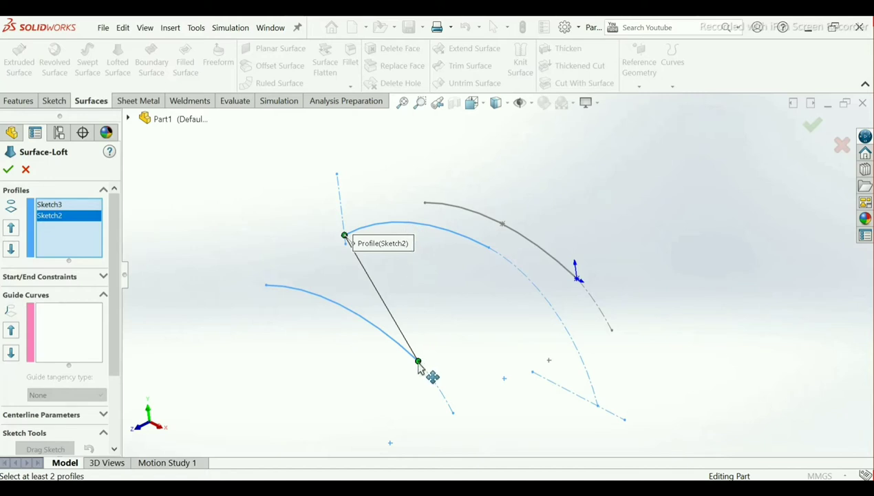
drag(418, 364, 262, 318)
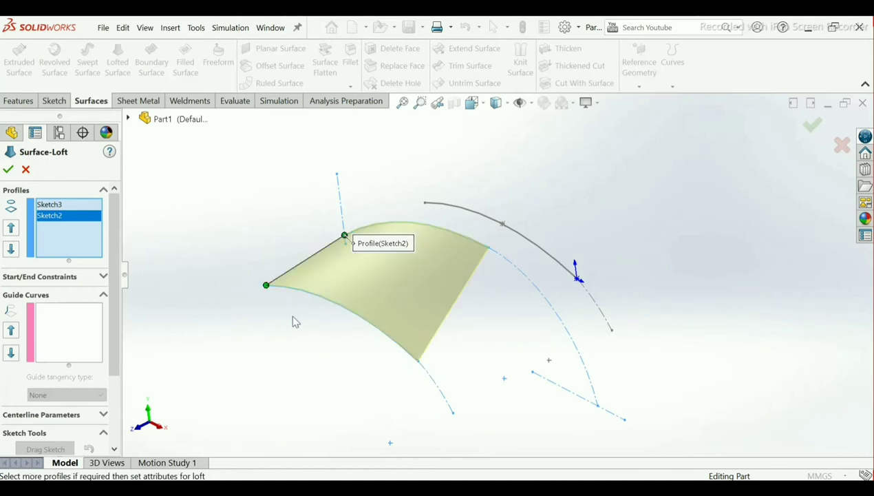
middle_drag(358, 310, 429, 302)
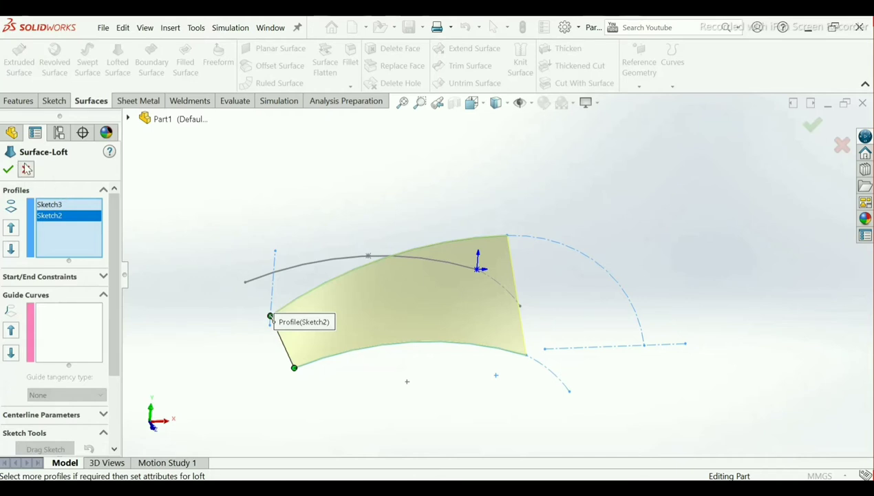
key(Escape)
Start a sketch on the Right Plane and draw a vertical construction line about 43 mm long down from the end of Sketch2's solid arc
mouse_move(318, 219)
middle_down()
mouse_move(295, 154)
mouse_move(247, 189)
middle_up()
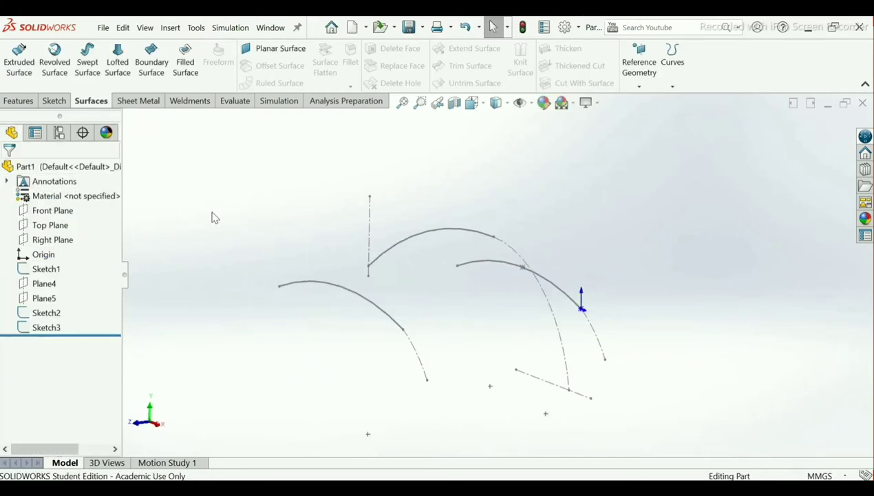
click(66, 243)
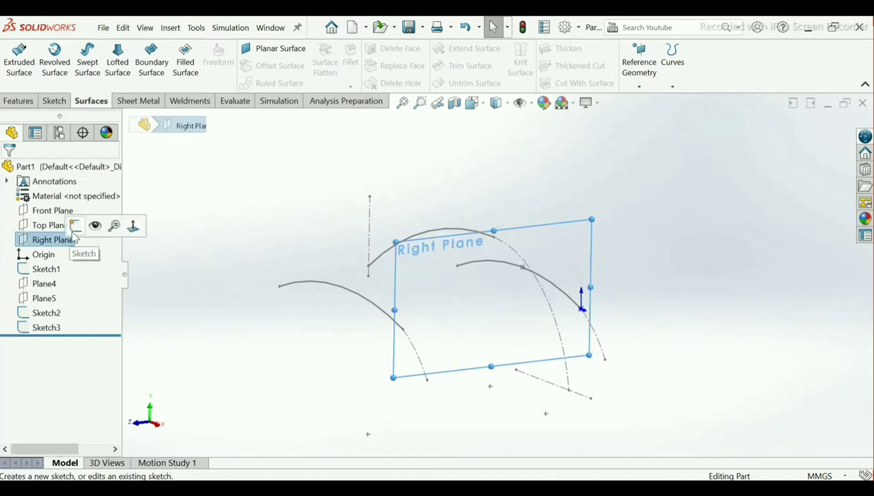
click(74, 228)
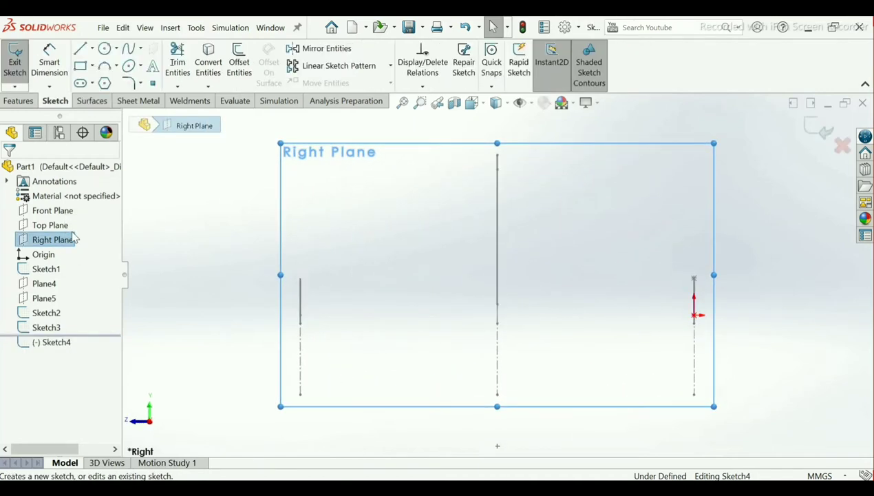
click(240, 196)
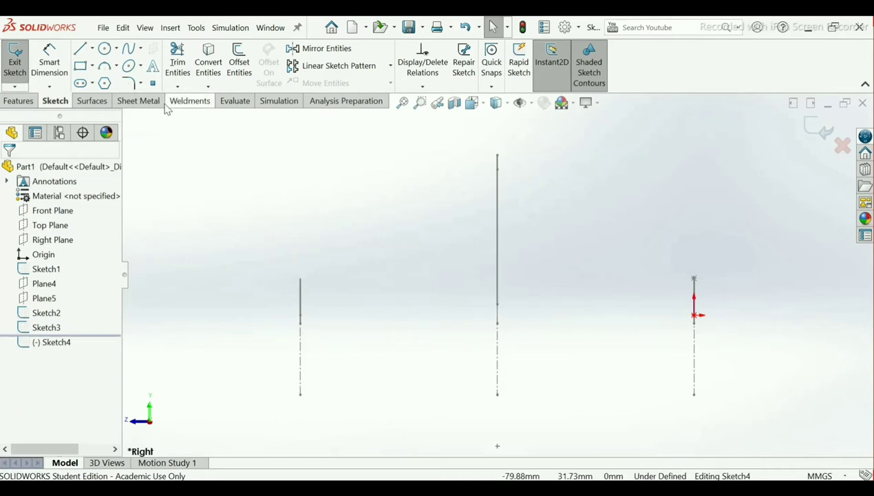
click(93, 50)
click(100, 83)
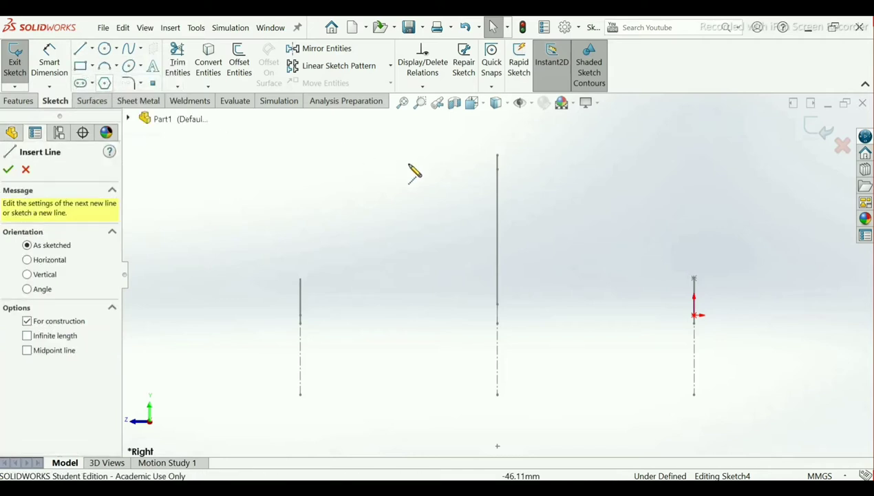
middle_drag(505, 252, 533, 267)
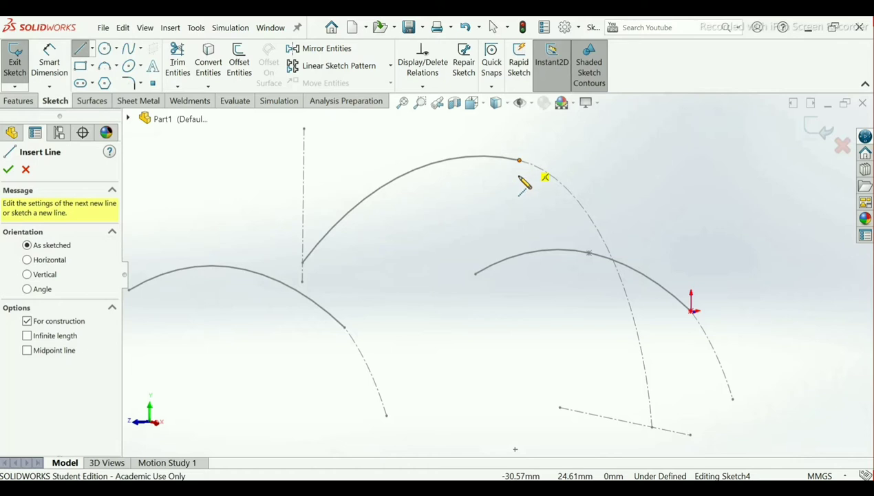
click(520, 163)
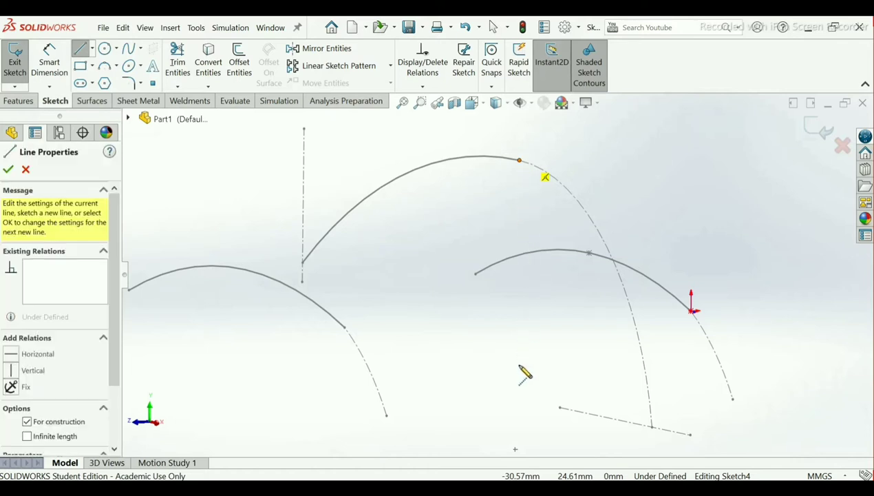
click(517, 439)
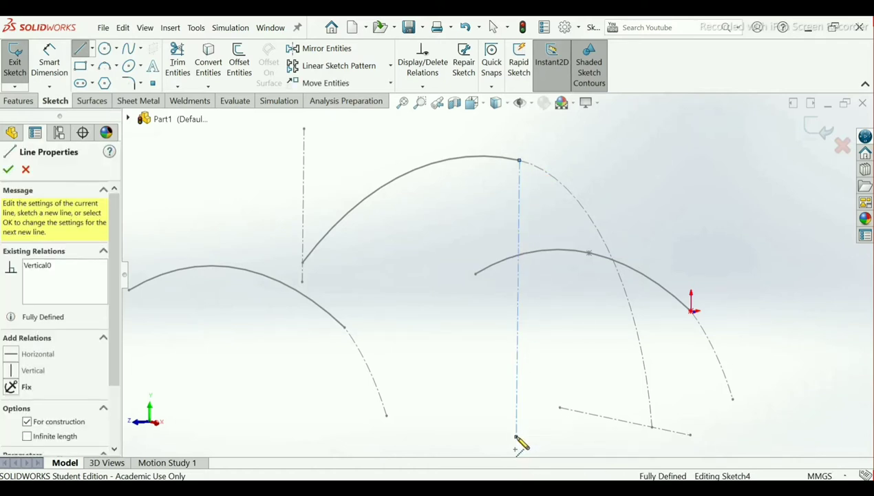
right_click(519, 444)
click(539, 338)
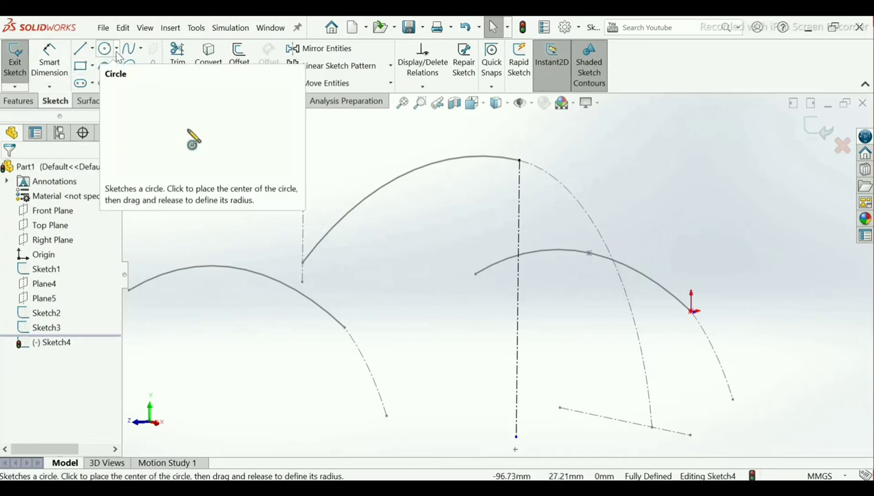
Dimension the vertical construction line's length as 38 mm
click(60, 73)
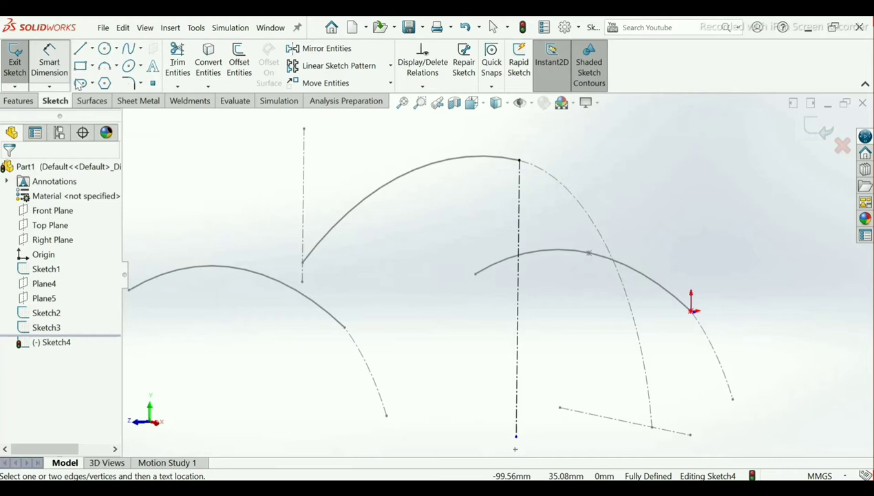
click(521, 345)
click(671, 308)
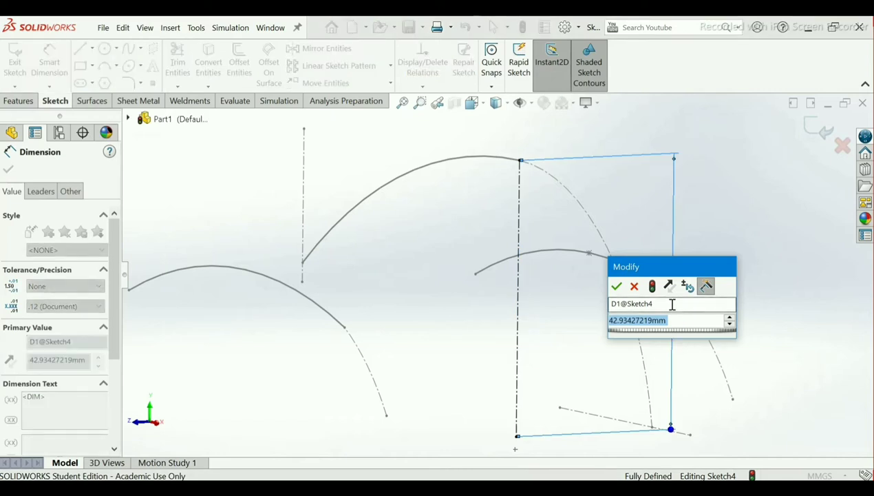
text(80)
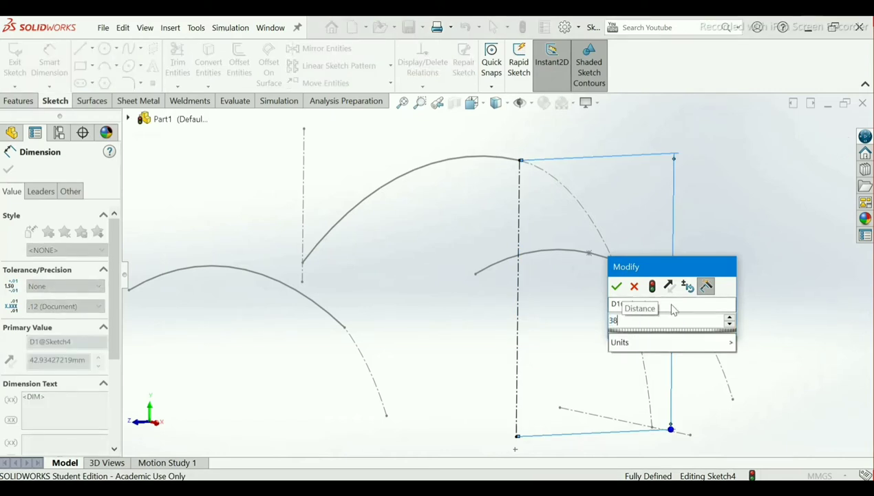
key(Return)
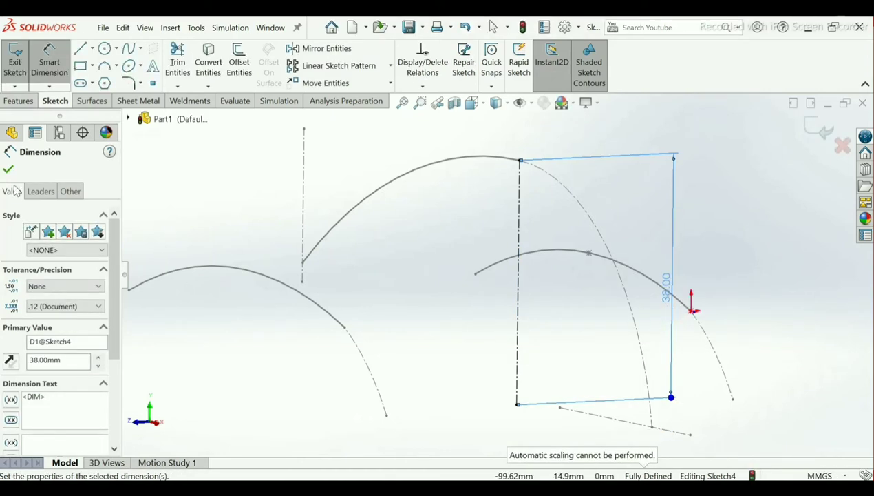
click(8, 170)
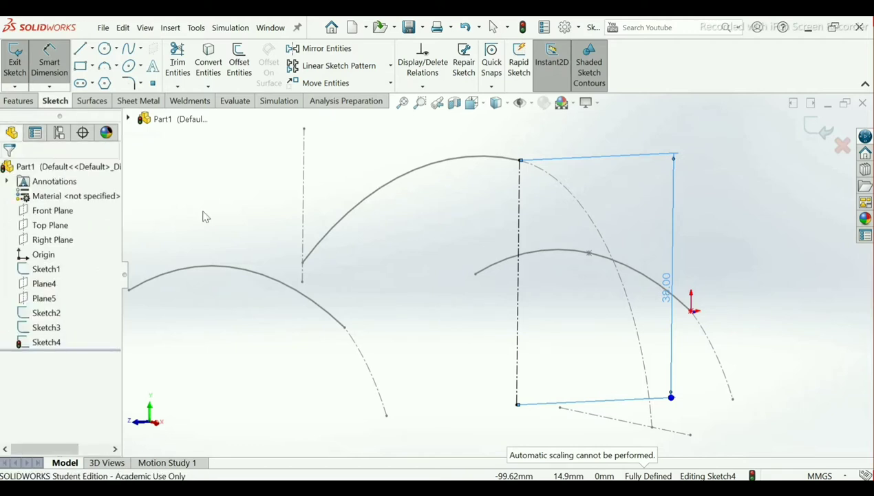
Draw a 90° centerpoint arc centred on the construction line's lower end, from its upper end toward the profile farthest from the origin
mouse_move(682, 240)
middle_down()
mouse_move(640, 236)
mouse_move(634, 248)
middle_up()
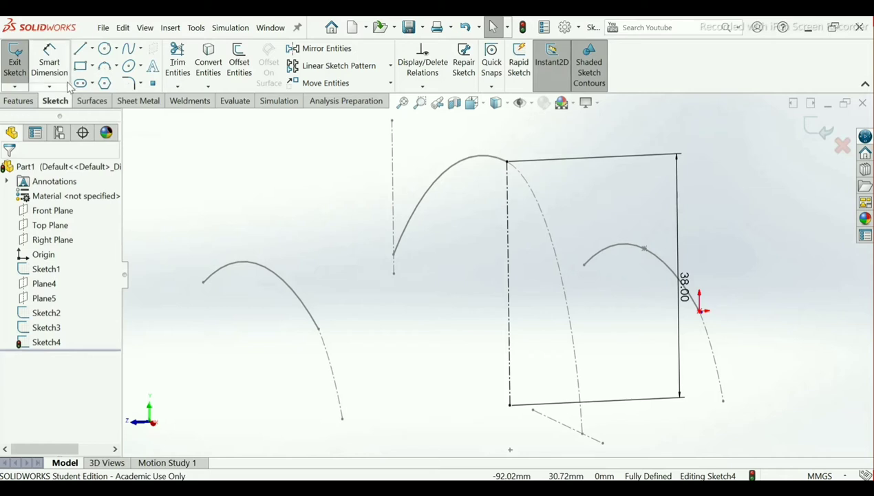
click(116, 67)
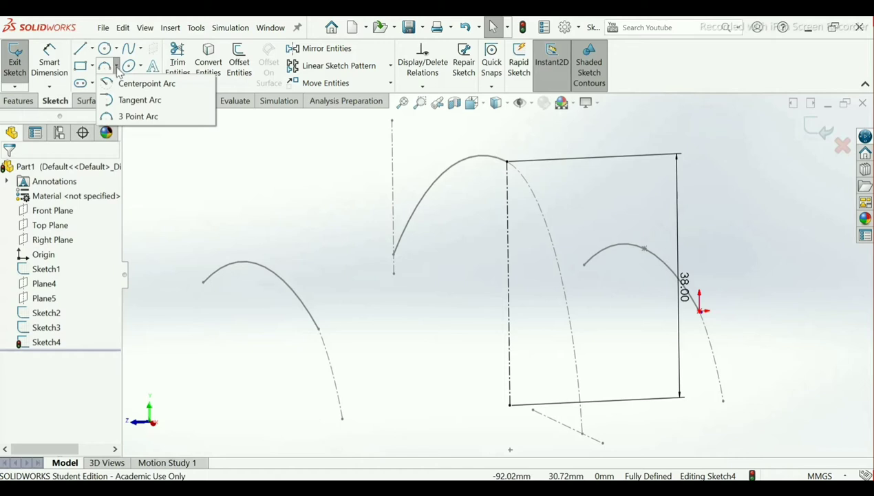
click(138, 86)
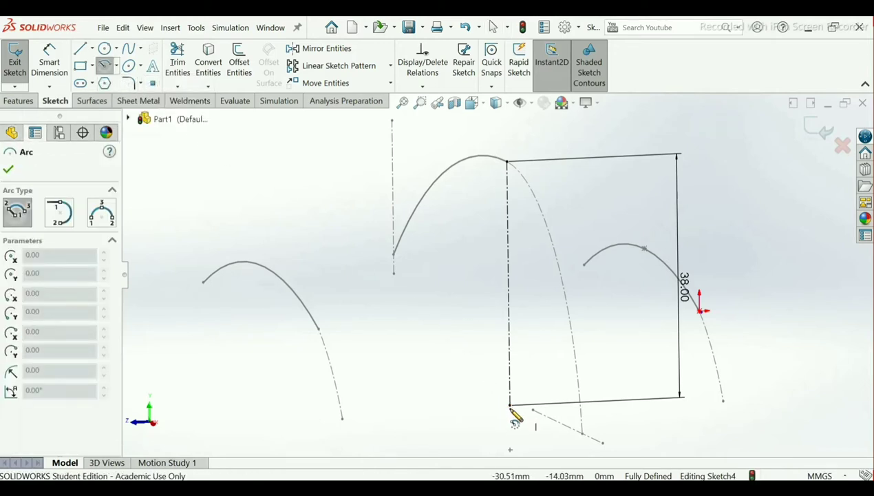
click(508, 283)
click(508, 161)
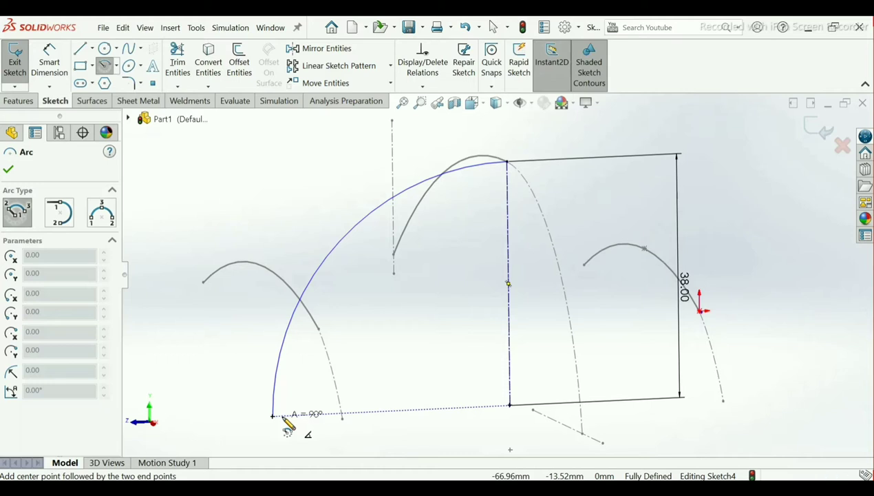
click(281, 417)
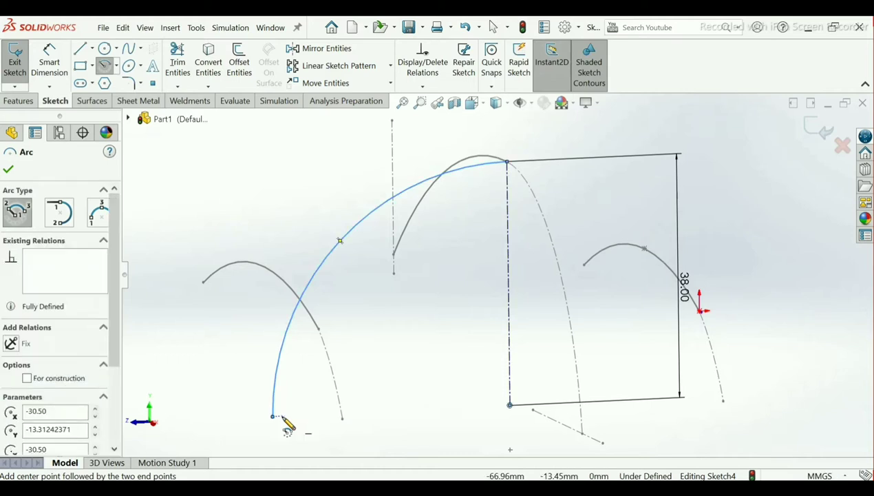
Draw a second 90° centerpoint arc from the same centre and upper endpoint, sweeping toward the origin side
click(510, 405)
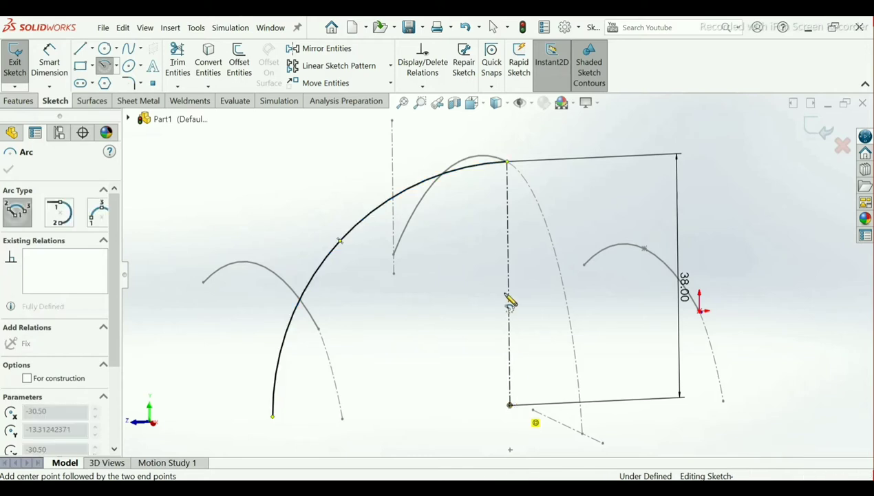
click(509, 163)
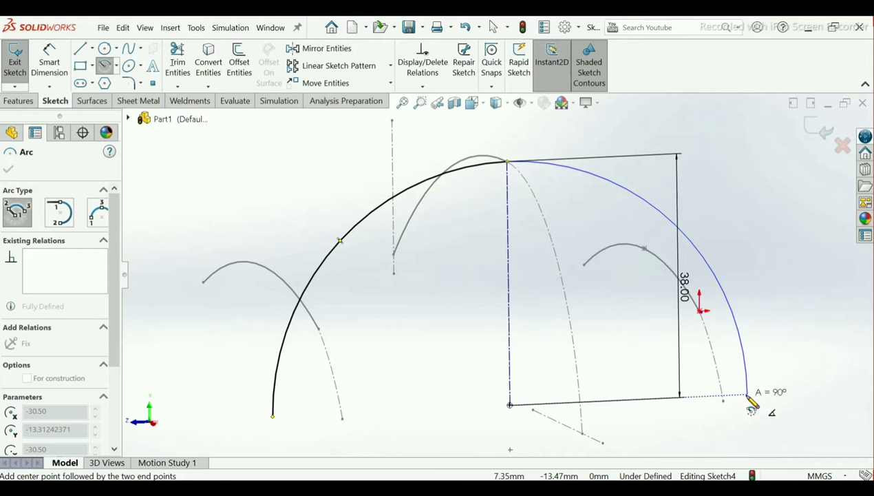
click(748, 397)
right_click(748, 397)
click(745, 379)
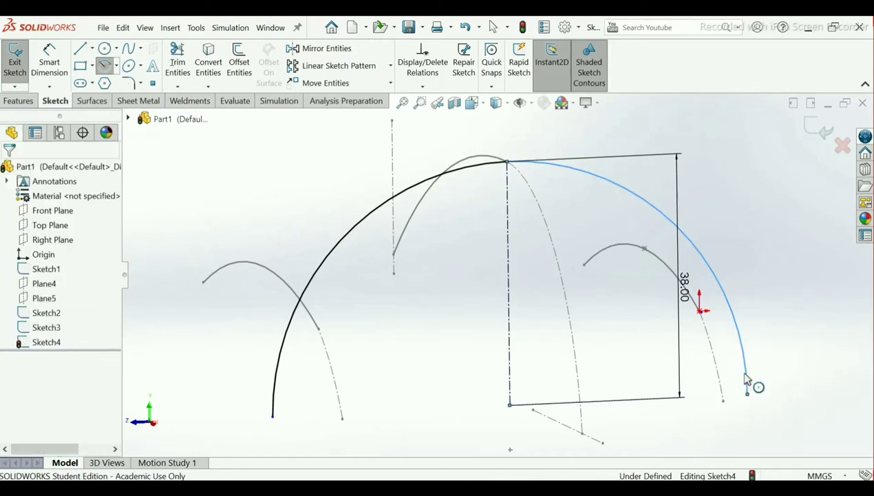
Draw a vertical line about 19.4 mm long upward from the solid arc's lower end on the profile farthest from the origin
mouse_move(554, 271)
middle_down()
mouse_move(546, 279)
mouse_move(562, 283)
mouse_move(559, 298)
middle_up()
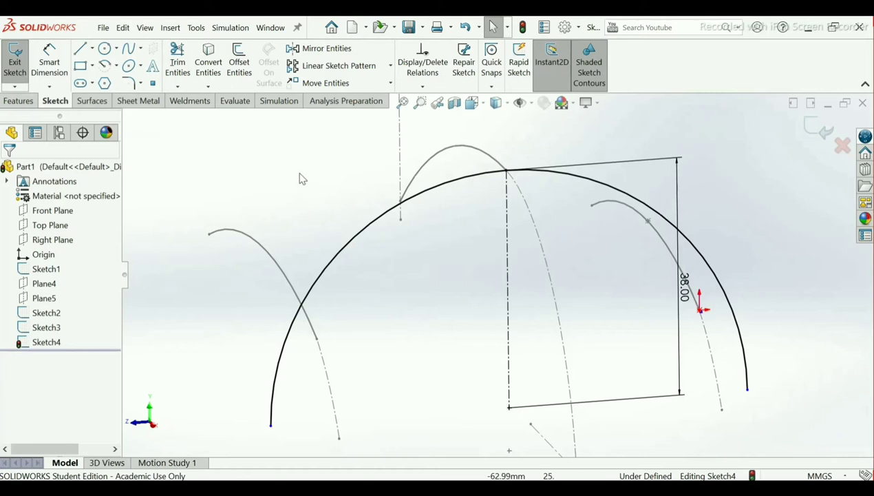
click(83, 50)
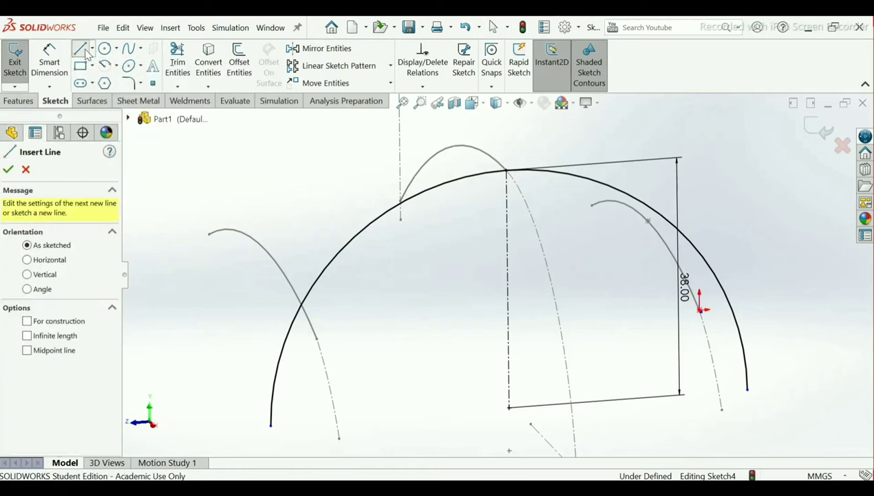
click(316, 337)
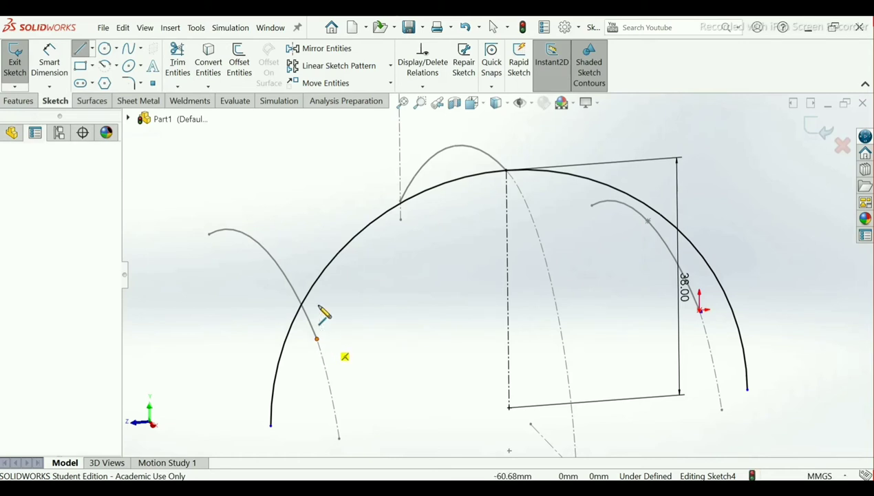
click(316, 219)
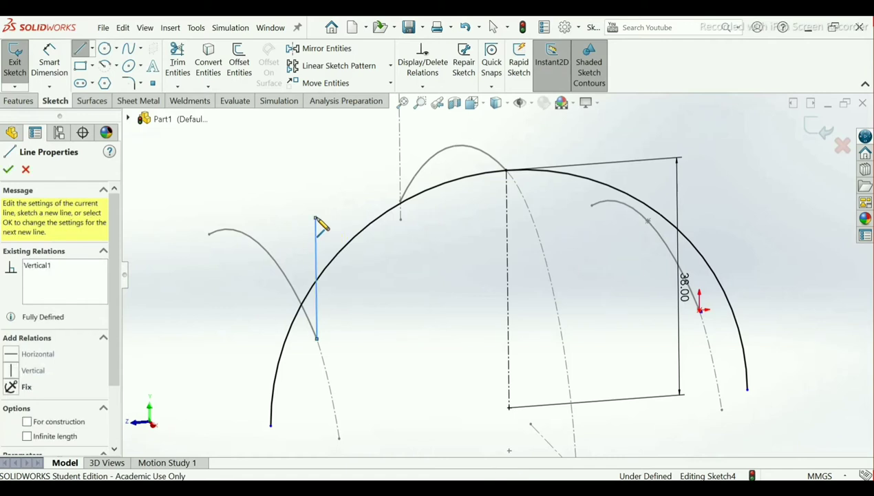
right_click(322, 222)
click(331, 230)
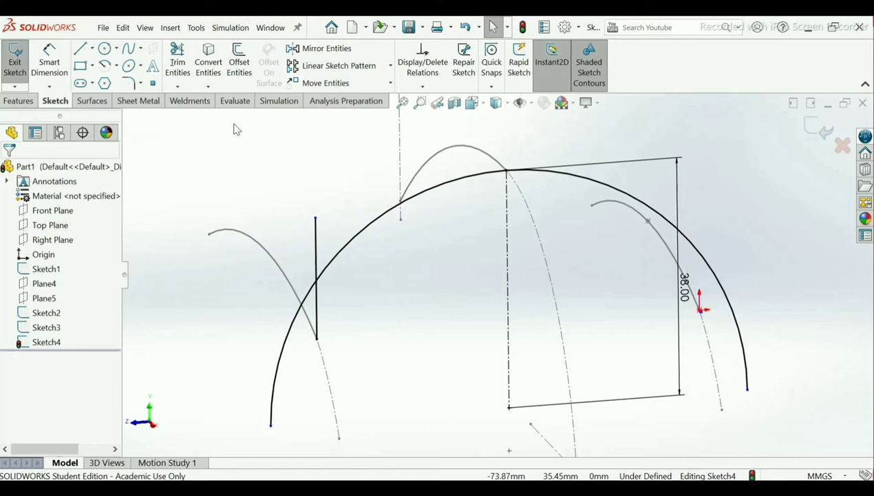
Mirror the new vertical line about the vertical construction line, keeping the original
click(313, 49)
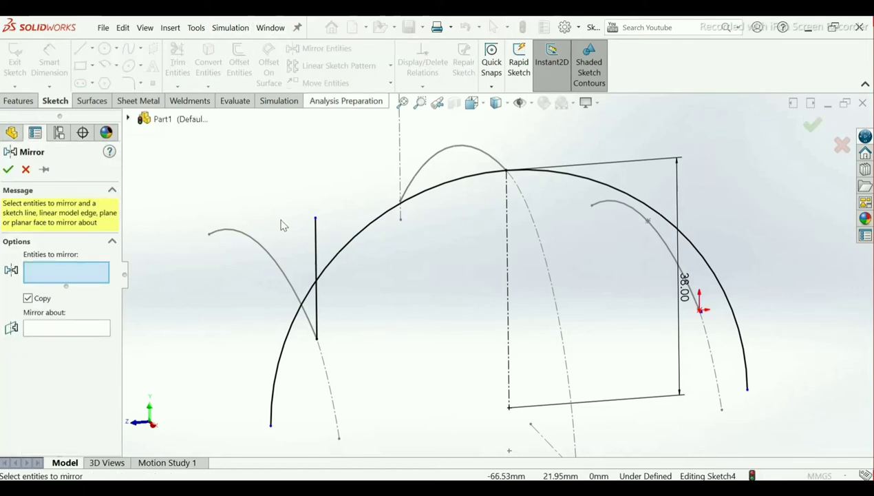
click(315, 249)
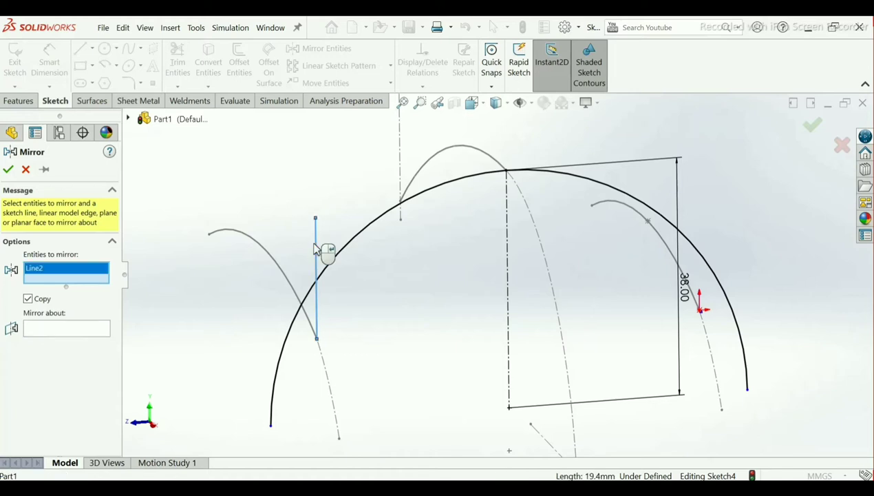
click(94, 332)
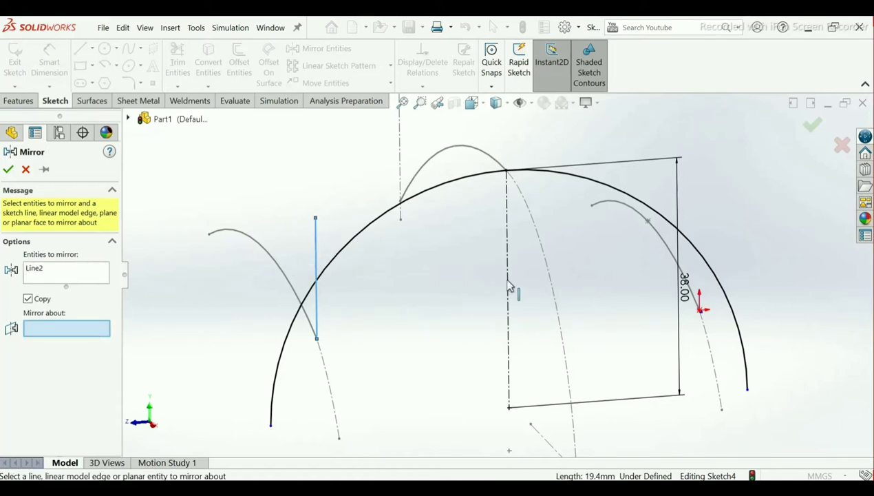
click(509, 285)
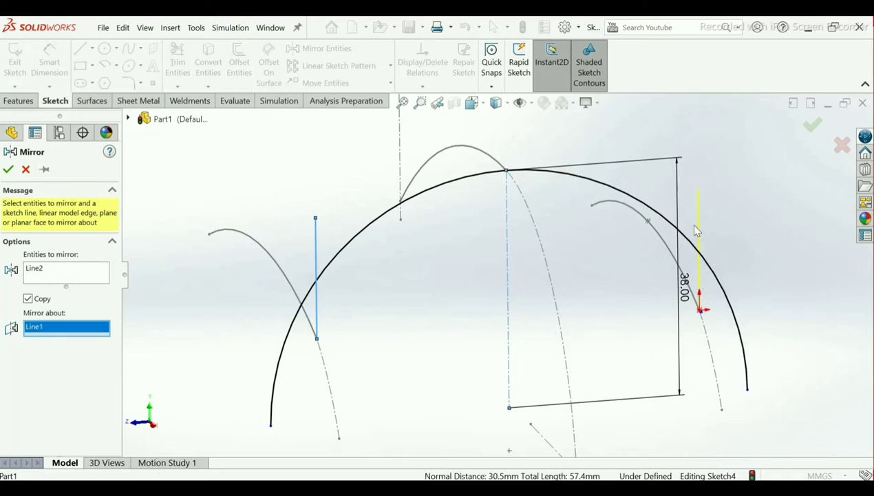
click(8, 169)
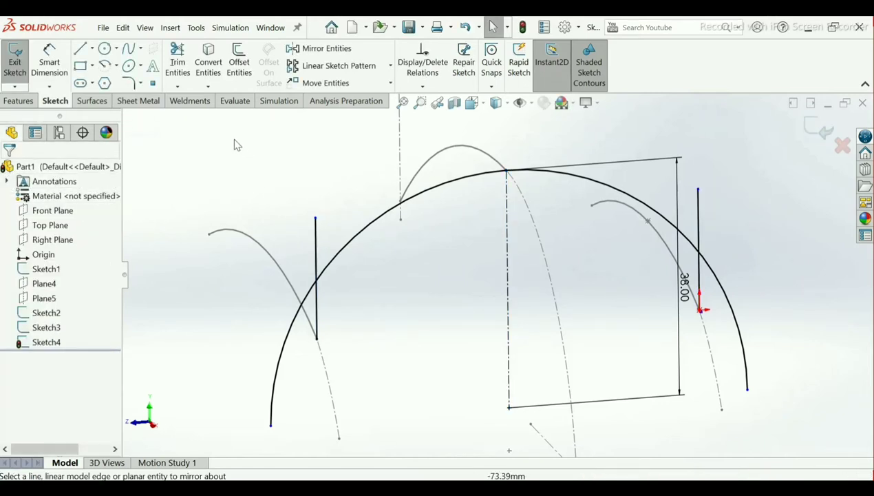
Dimension the original vertical line's length as 11 mm
click(58, 72)
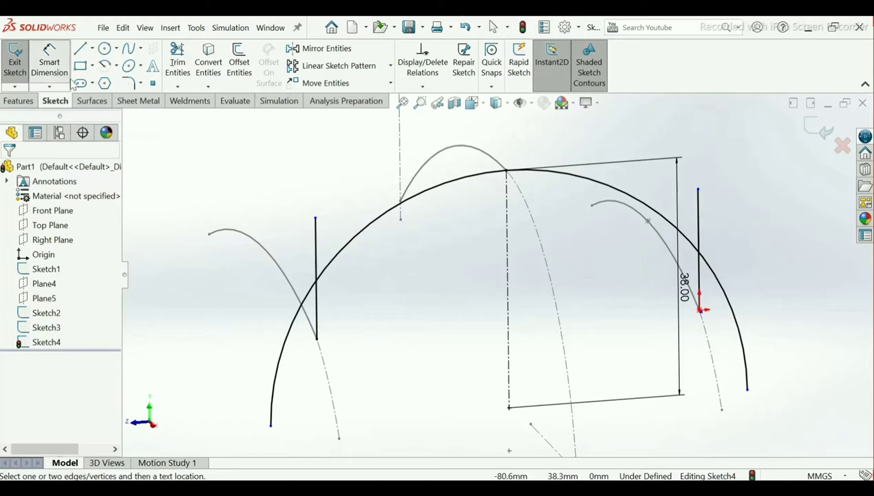
click(252, 299)
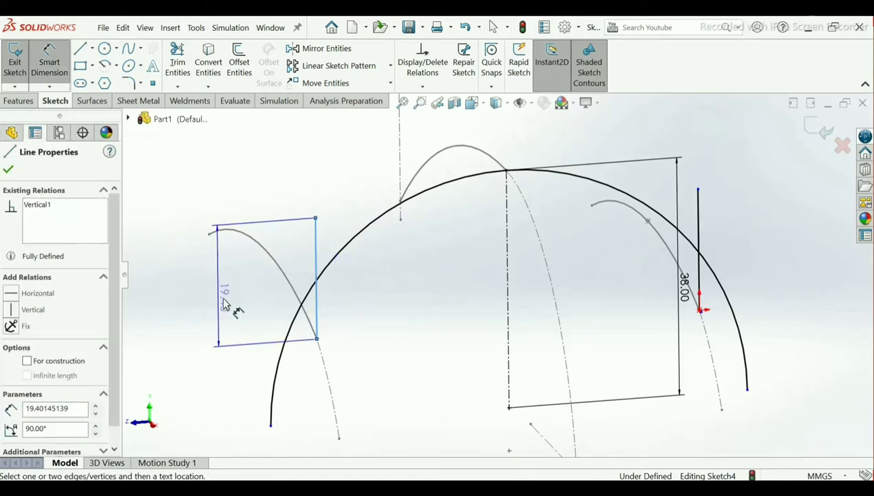
click(234, 309)
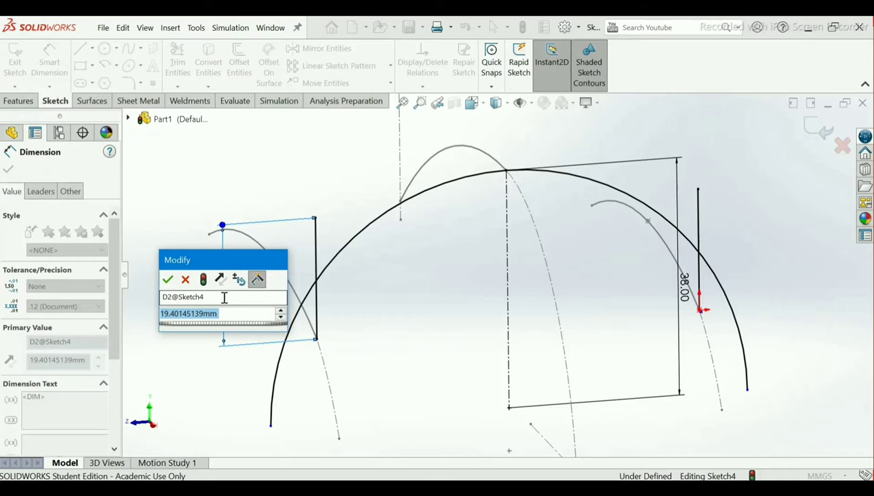
text(11)
key(Return)
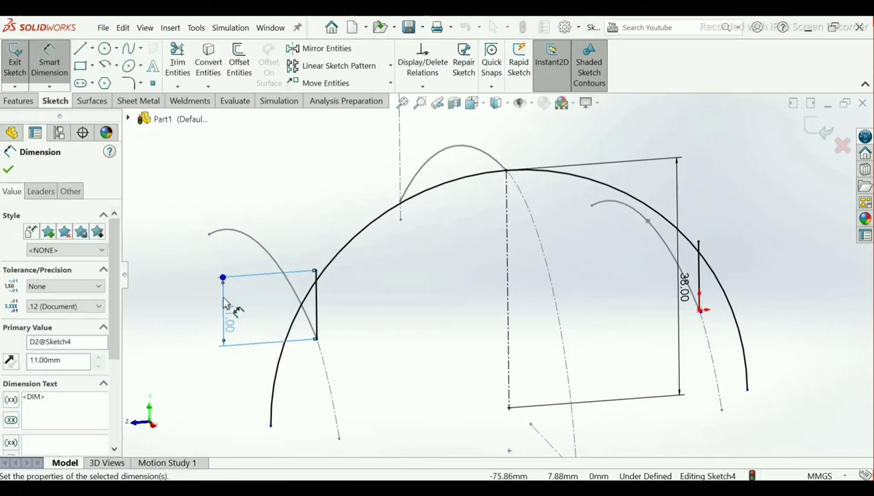
click(9, 169)
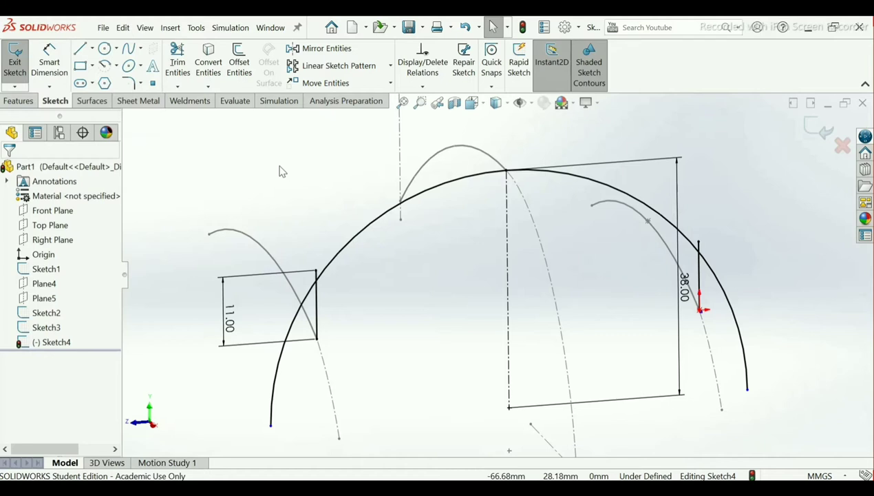
Trim the arc below and the original vertical line above their intersection so the two meet at a corner
click(178, 64)
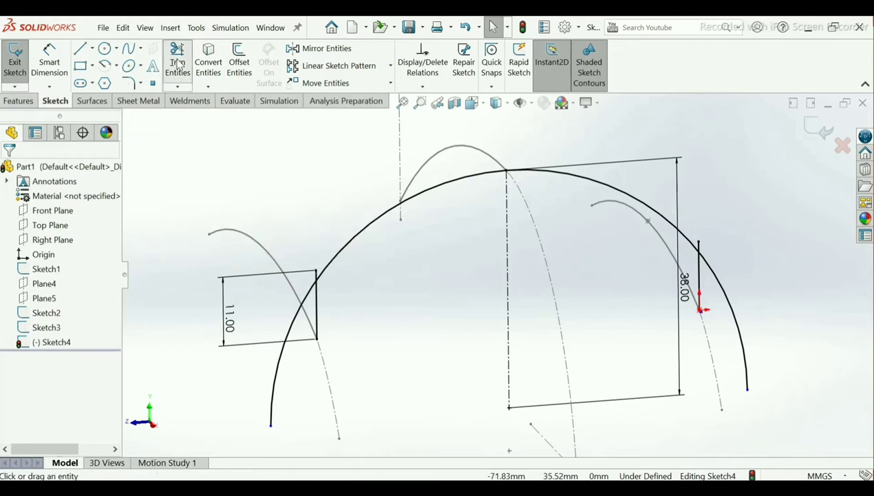
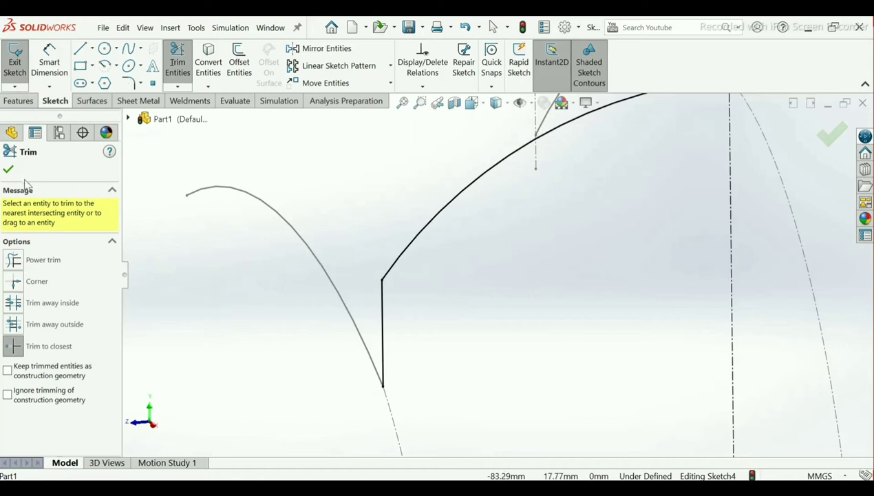
click(9, 169)
Dimension the mirrored vertical line at the origin with a length of 11 mm
scroll(489, 270, up, 5)
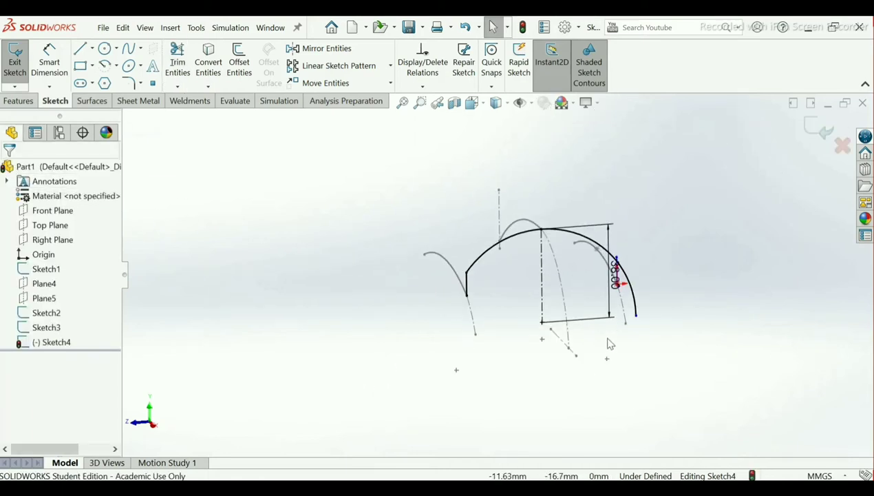
scroll(566, 273, down, 3)
scroll(474, 240, up, 2)
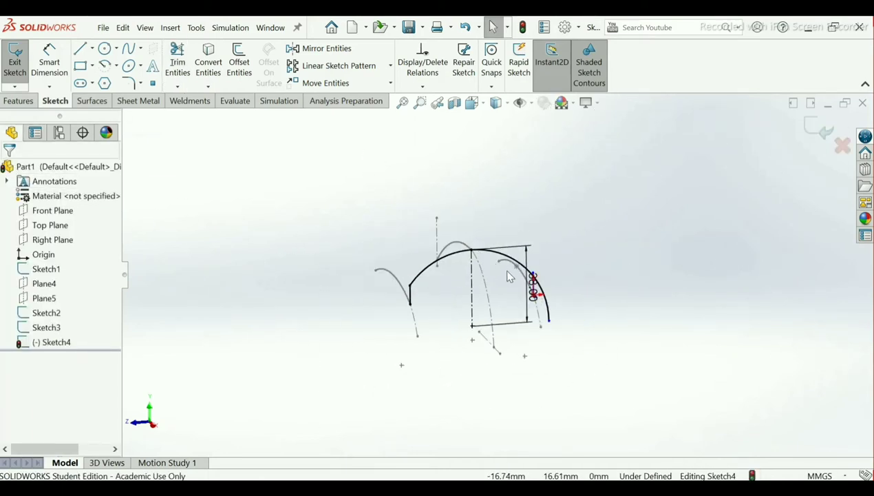
scroll(549, 296, down, 3)
scroll(549, 296, up, 1)
scroll(557, 299, down, 4)
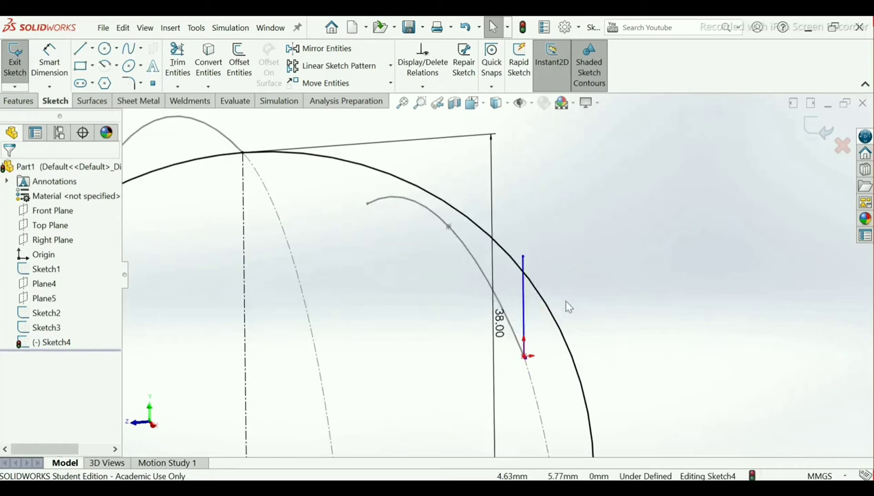
key(d)
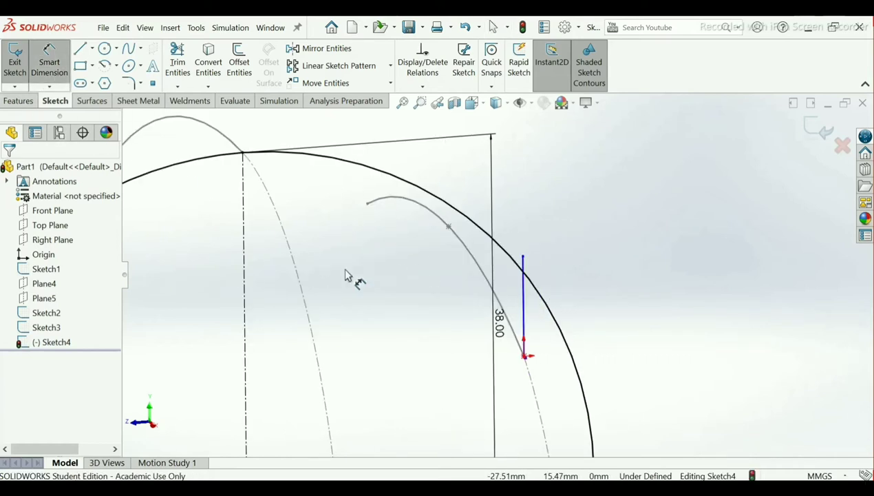
click(524, 302)
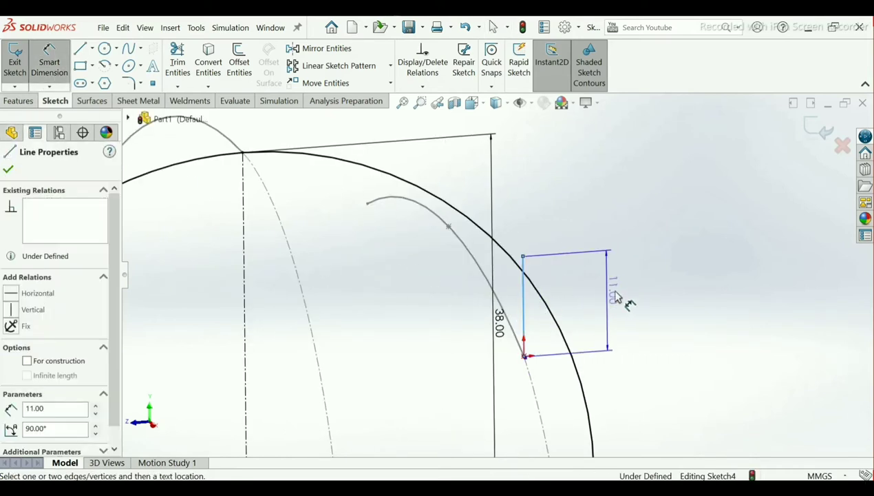
click(623, 294)
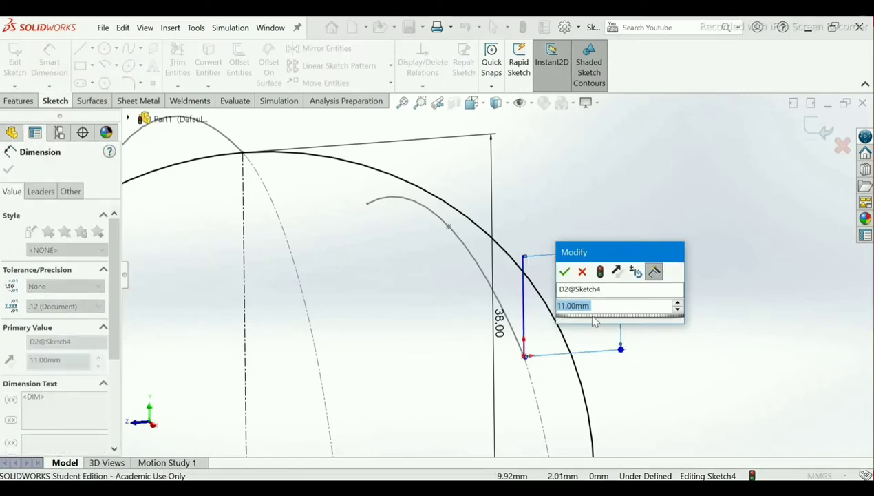
click(564, 271)
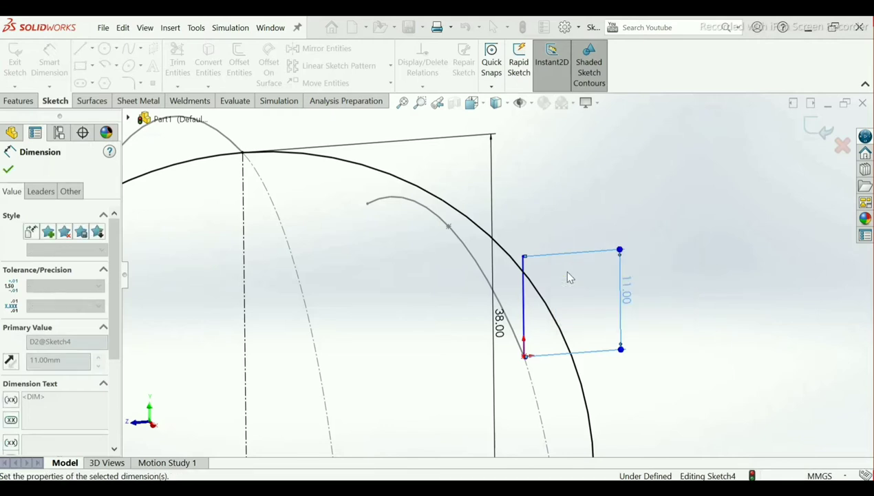
click(5, 171)
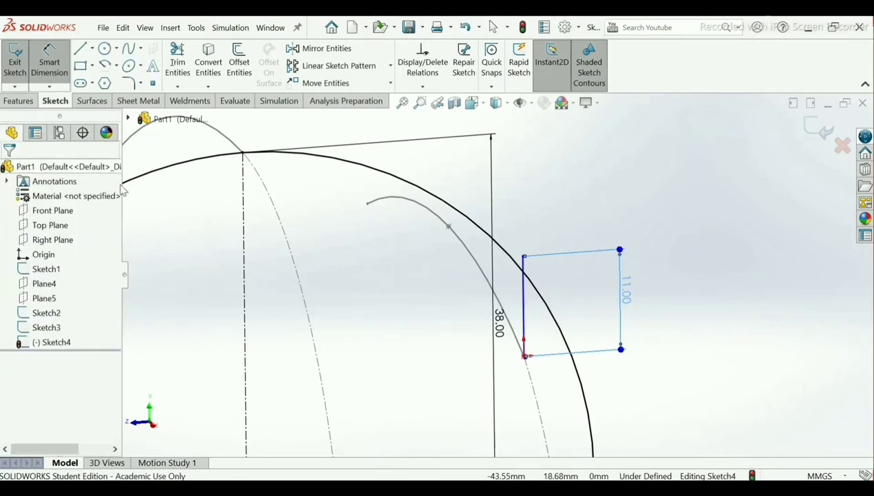
Try to trim the arc and the 11 mm vertical line at the origin back to their intersection
click(179, 64)
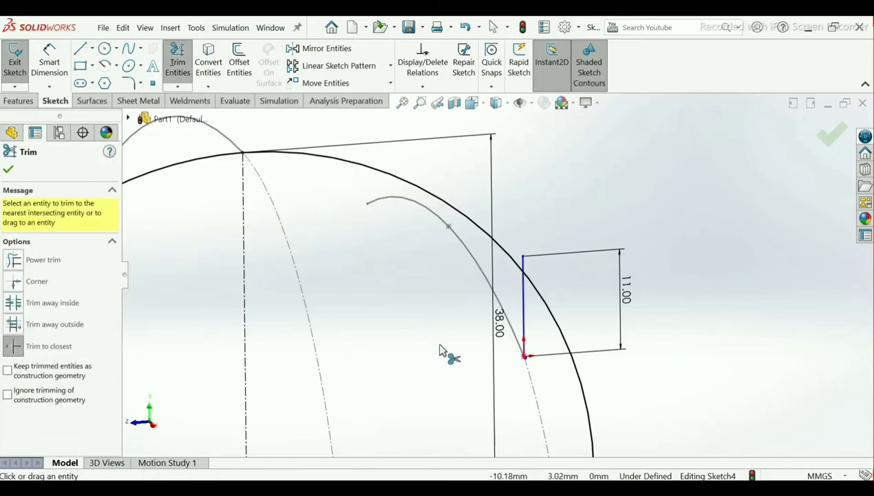
click(589, 414)
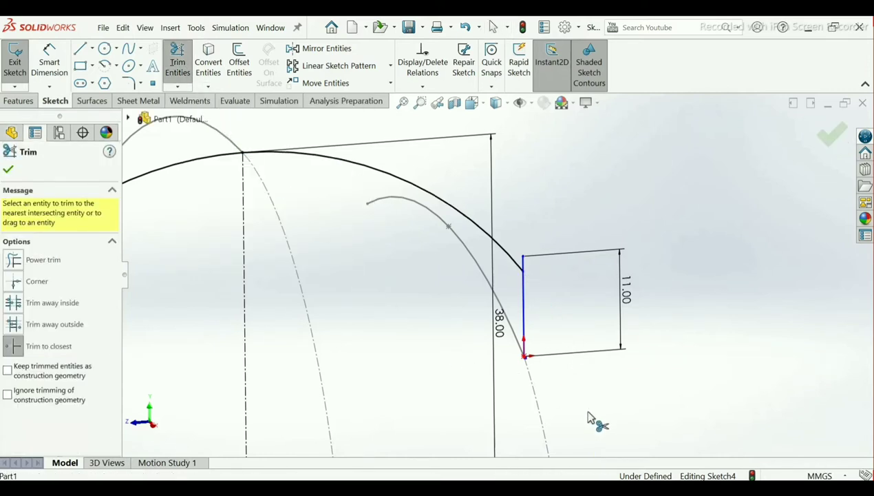
click(525, 269)
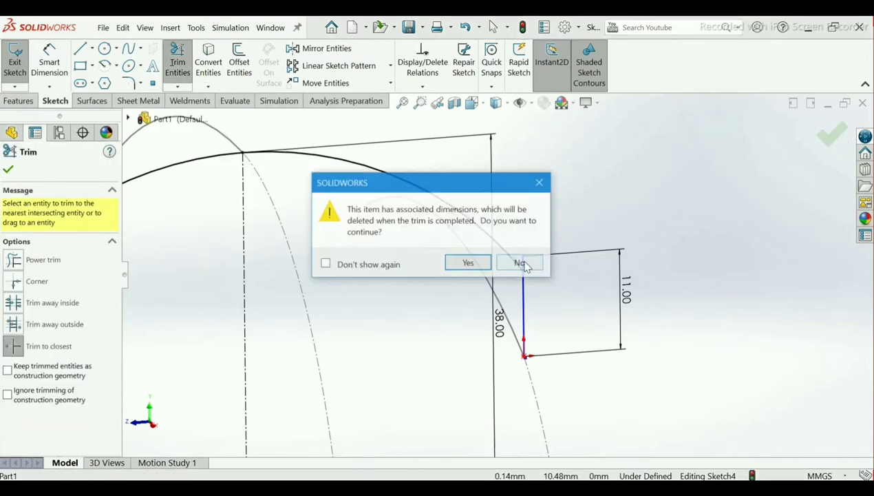
click(521, 262)
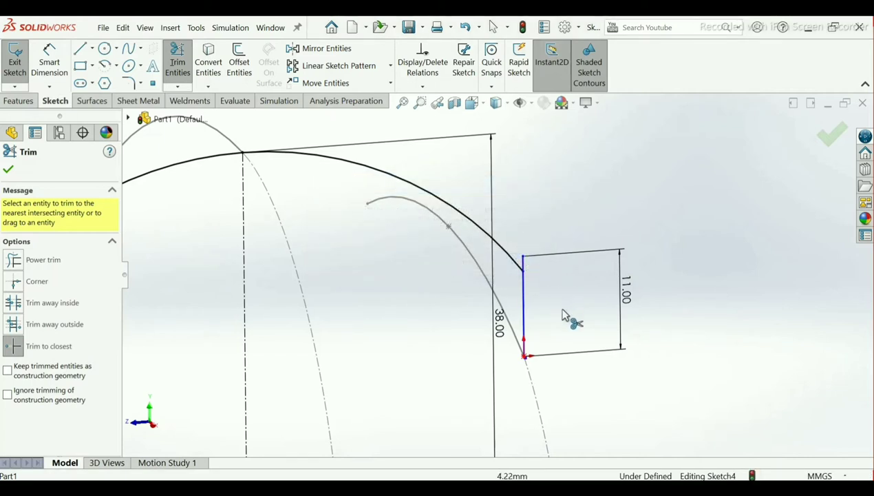
click(9, 171)
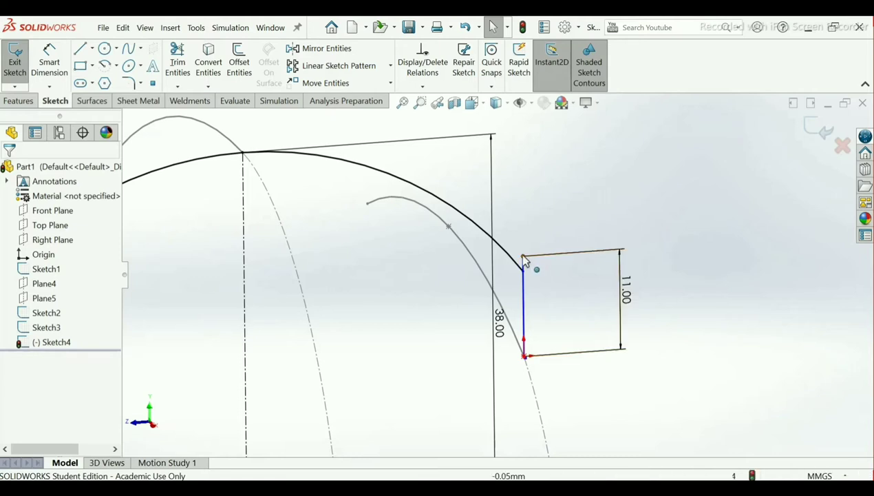
Try to move the upper endpoint of the vertical line at the origin upward, and undo the last arc trim
drag(525, 257, 533, 222)
click(569, 222)
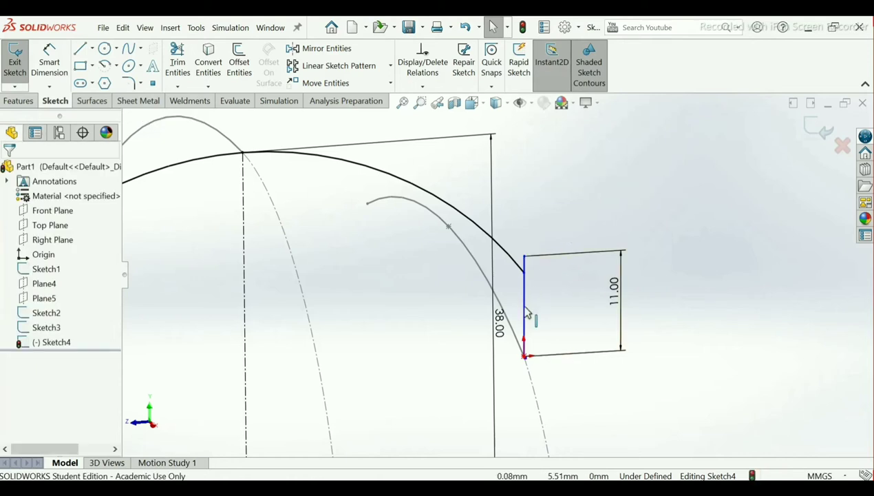
scroll(525, 308, up, 3)
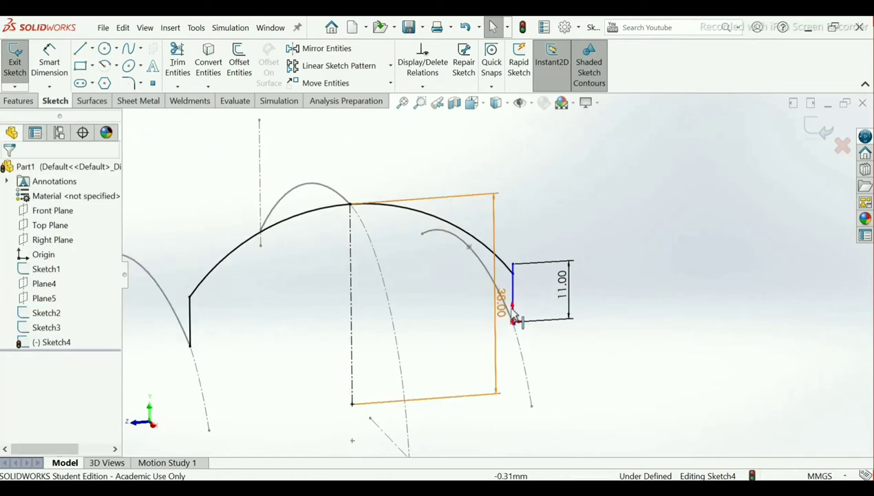
click(515, 300)
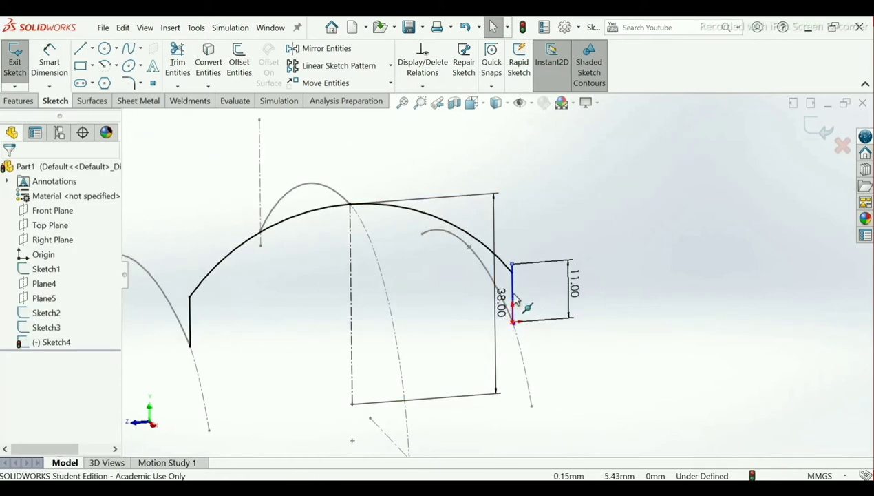
key(ctrl+z)
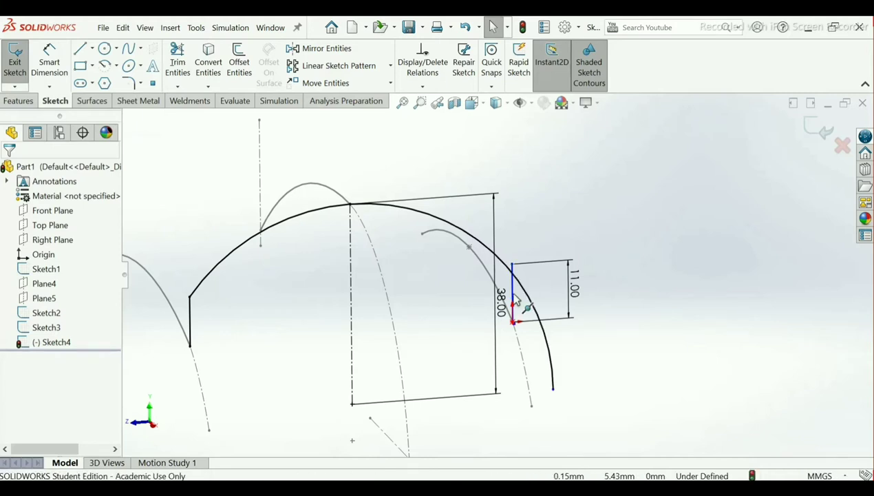
Add a Vertical relation to the 11 mm line at the origin
click(513, 264)
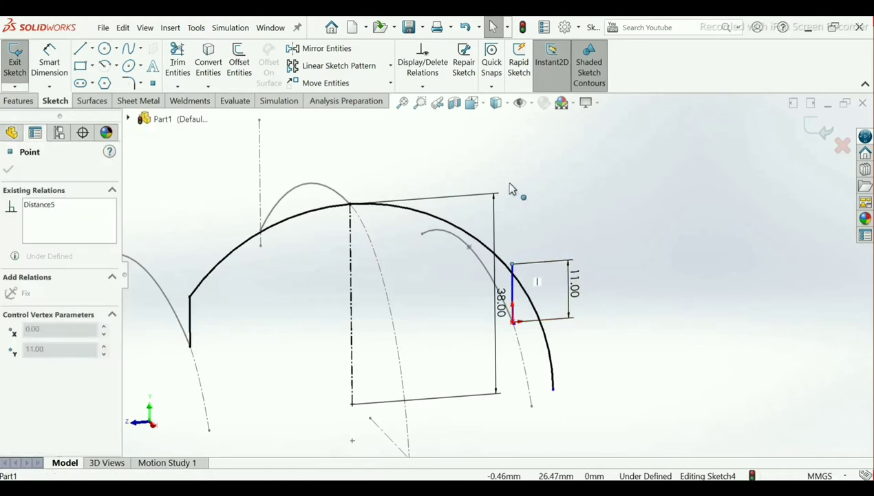
click(528, 238)
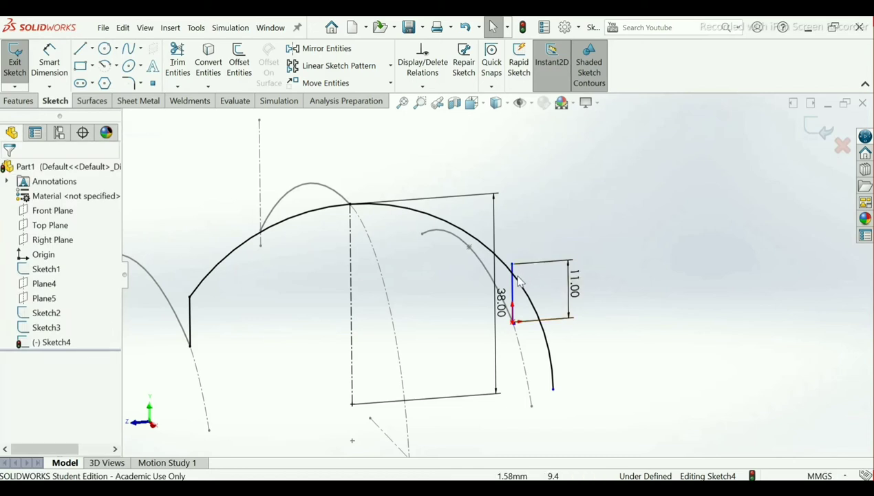
click(519, 288)
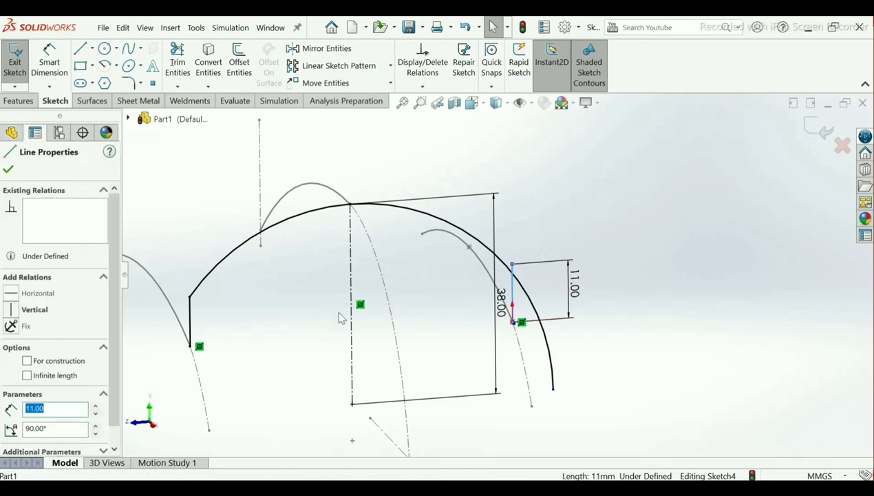
click(18, 312)
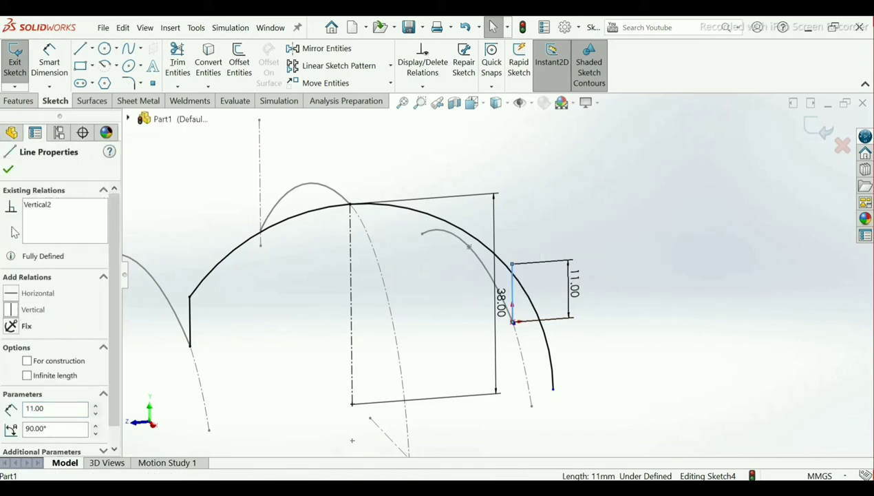
click(9, 169)
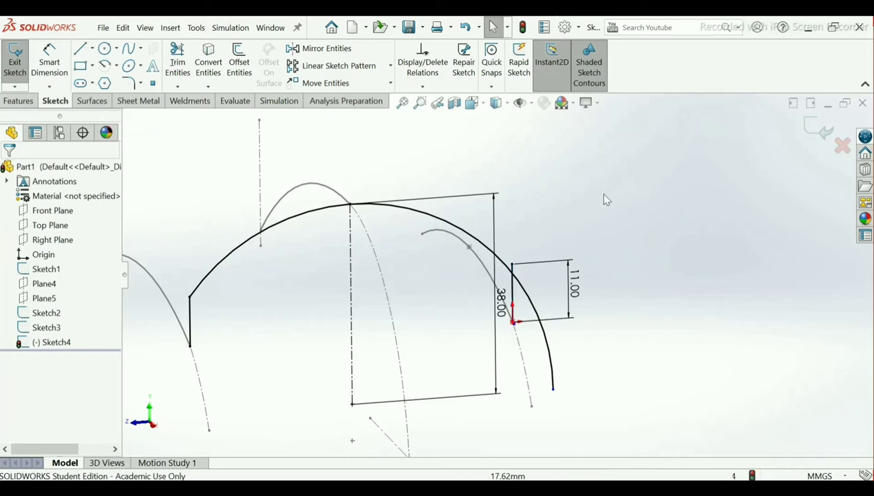
Set the length dimension of the vertical line at the origin to 12 mm
scroll(527, 257, down, 3)
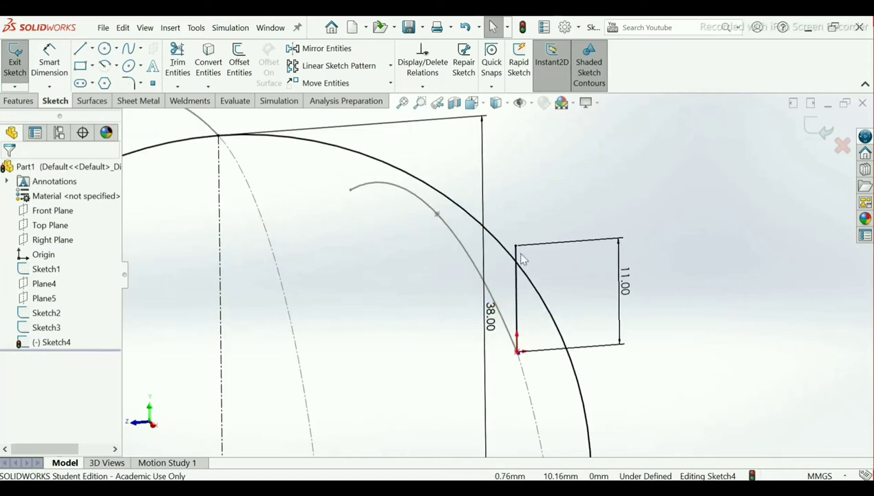
double_click(624, 283)
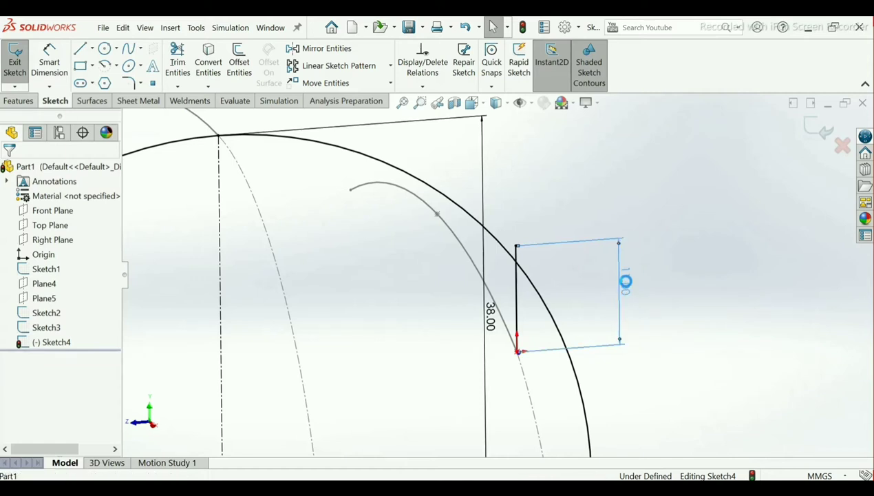
text(12)
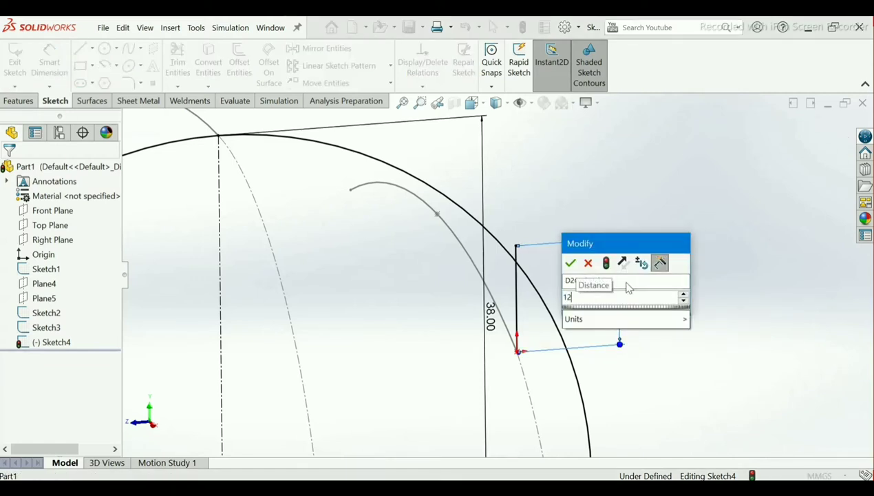
click(570, 262)
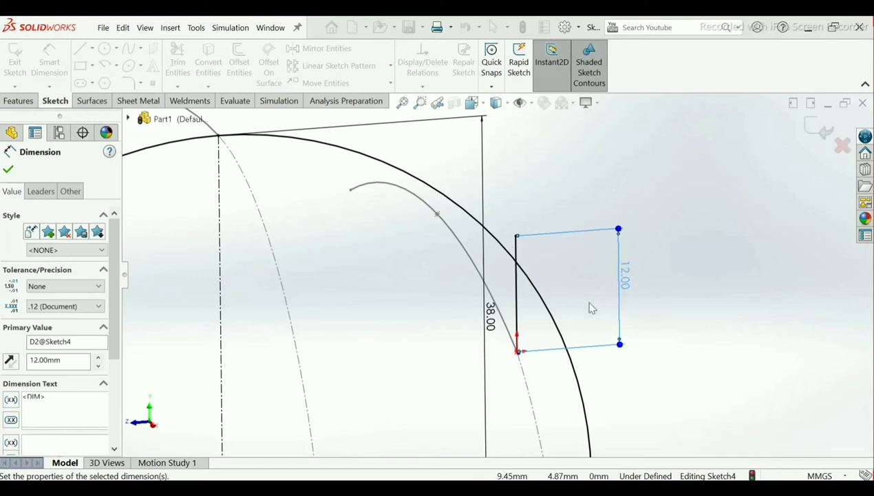
click(8, 168)
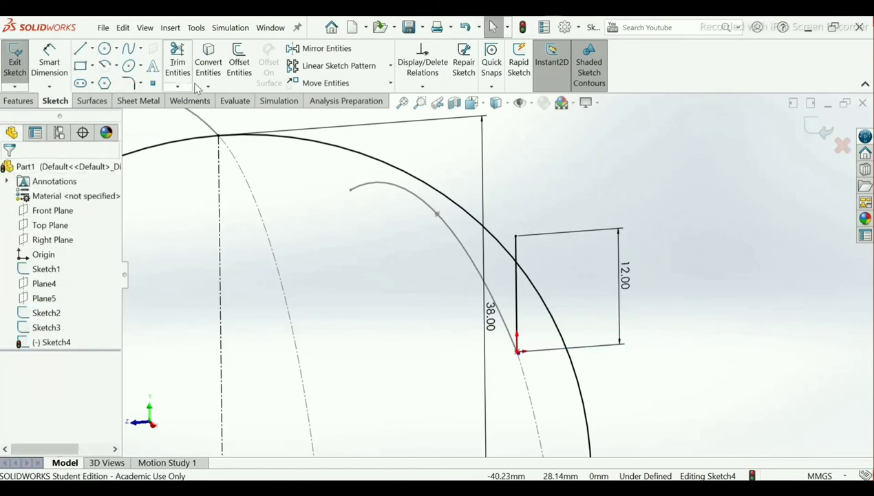
Trim away the part of the arc beyond its intersection with the vertical line at the origin
click(185, 63)
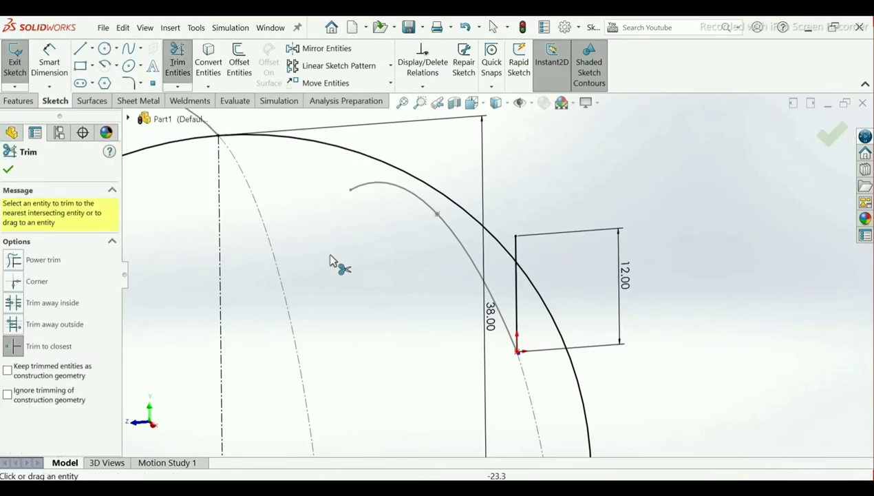
click(580, 386)
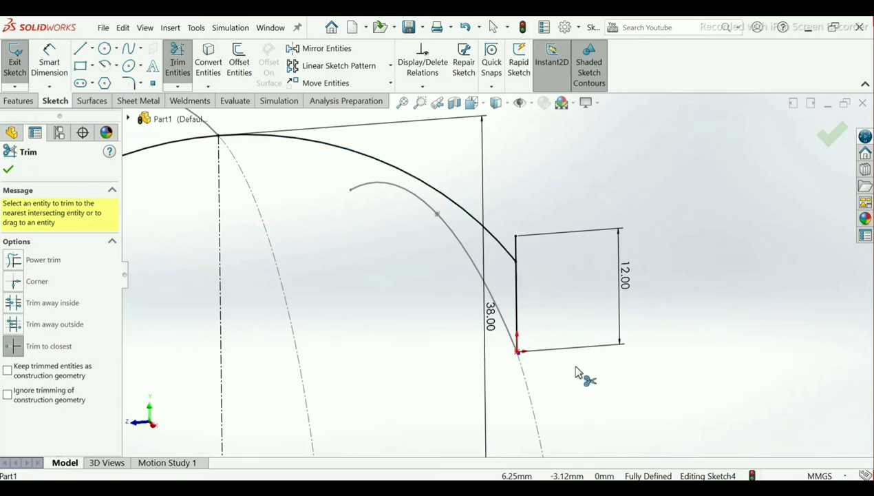
click(518, 250)
click(520, 263)
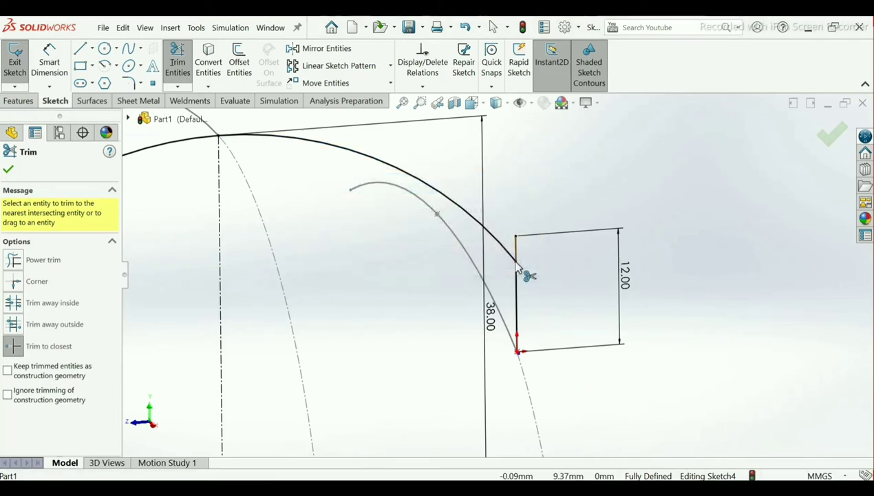
Trim away the vertical line's stub above the arc at the origin side, accepting the deletion of its 12 mm dimension
click(518, 256)
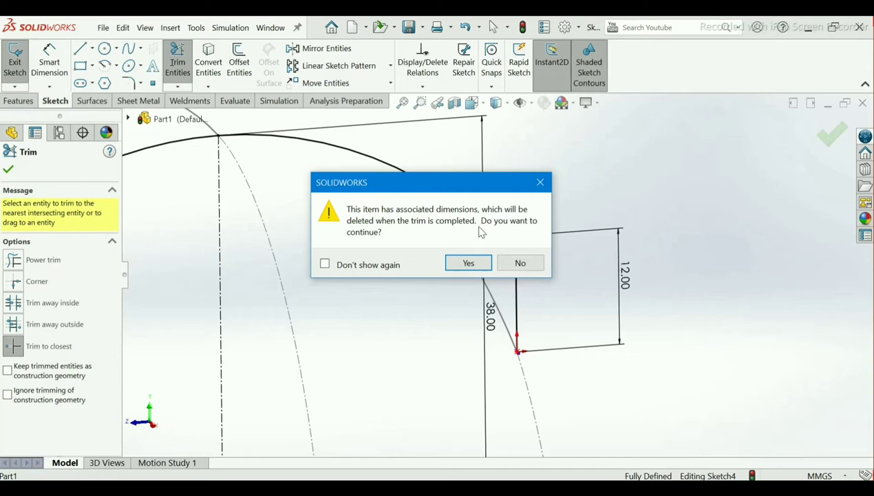
click(478, 267)
scroll(517, 287, down, 5)
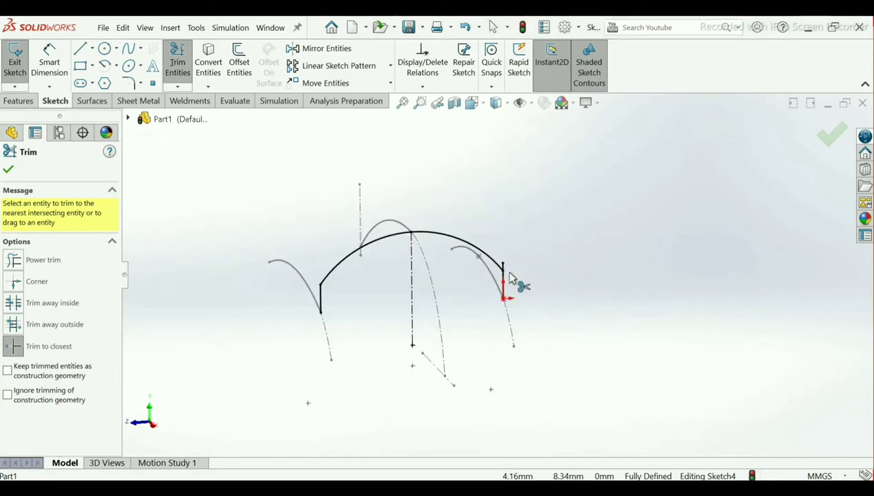
mouse_move(517, 287)
middle_down()
mouse_move(488, 272)
mouse_move(526, 279)
middle_up()
scroll(517, 273, down, 6)
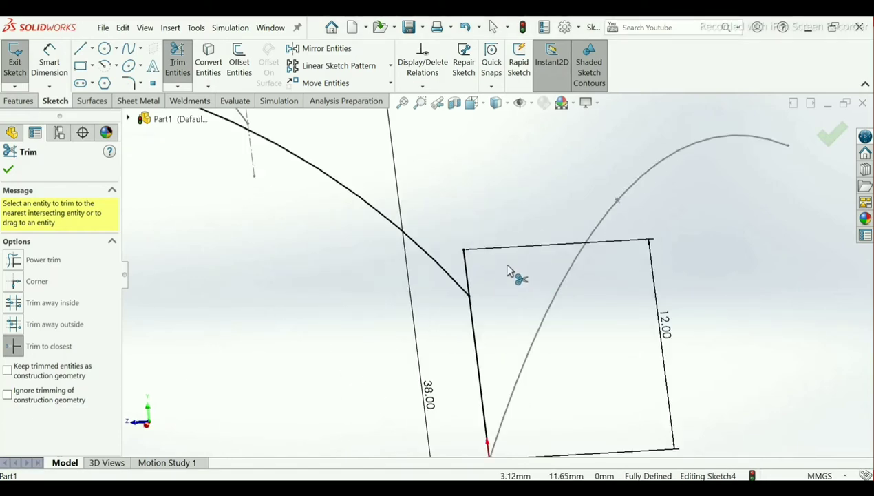
scroll(473, 279, up, 2)
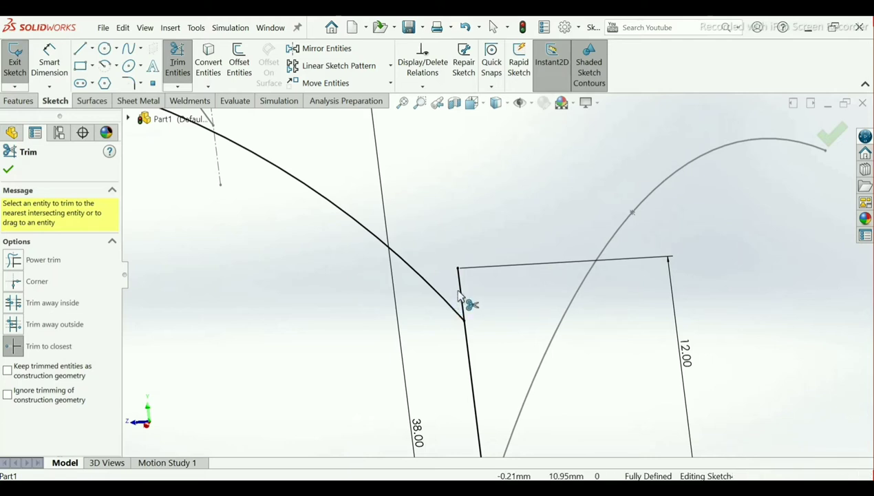
click(458, 290)
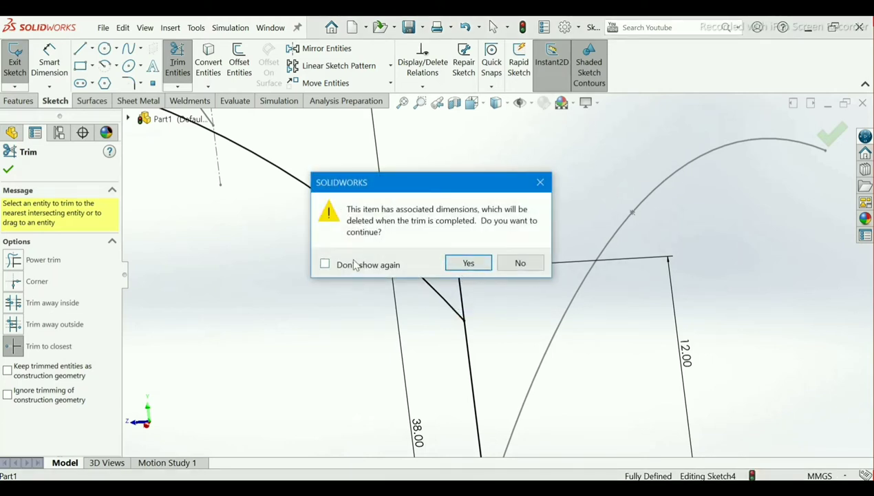
click(468, 266)
scroll(474, 275, up, 3)
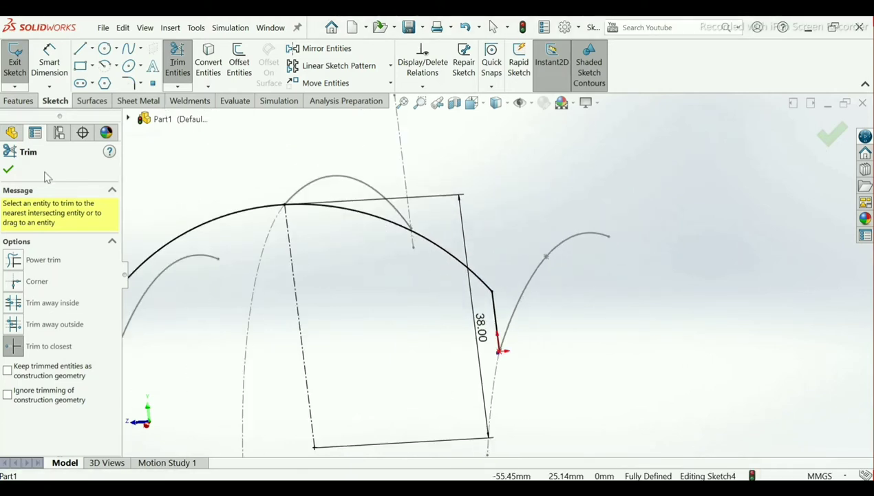
click(7, 170)
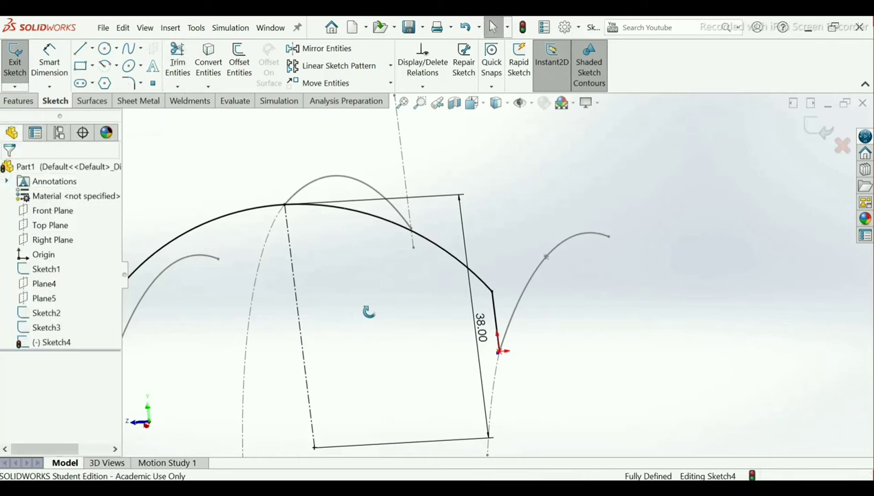
Finish and exit the trimmed arc-and-line sketch on the Right Plane
middle_drag(369, 308, 387, 315)
scroll(386, 317, up, 3)
scroll(383, 312, up, 1)
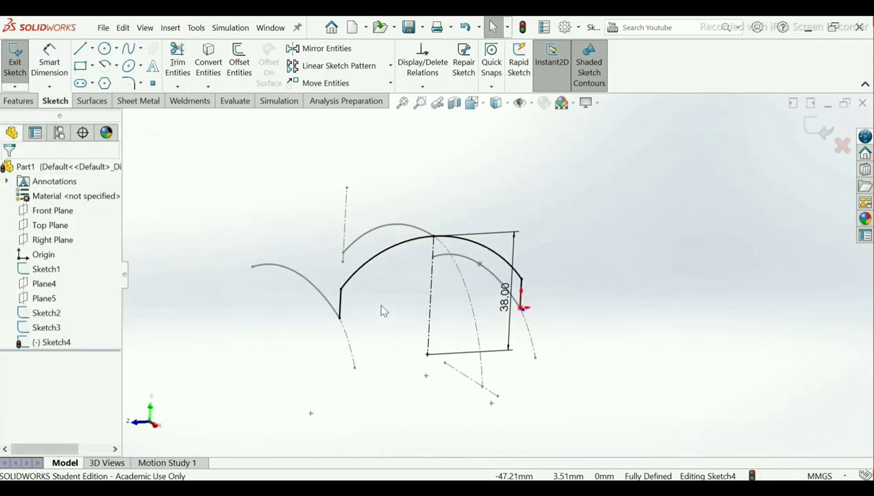
scroll(440, 275, up, 3)
scroll(496, 272, up, 1)
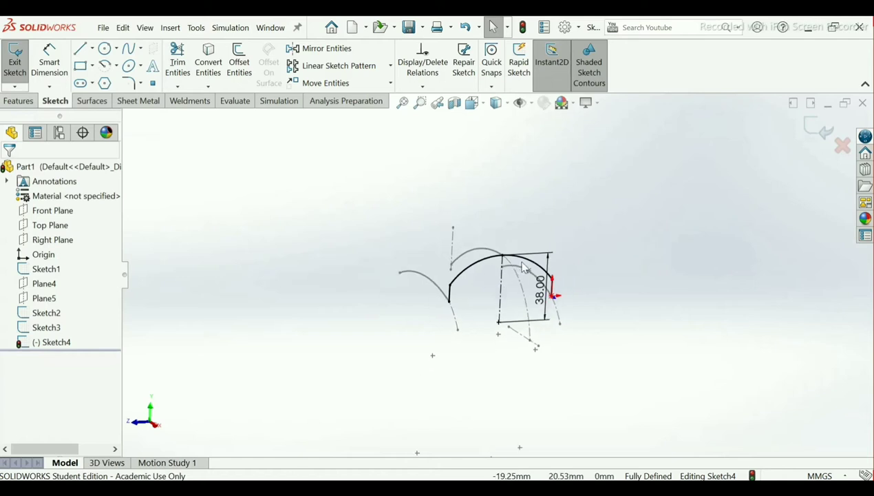
scroll(514, 278, down, 2)
scroll(513, 283, up, 3)
scroll(500, 289, down, 2)
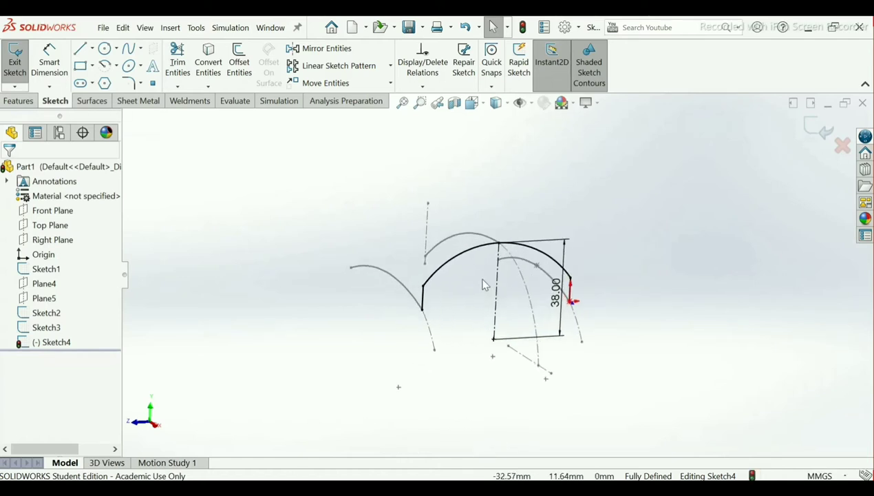
click(819, 129)
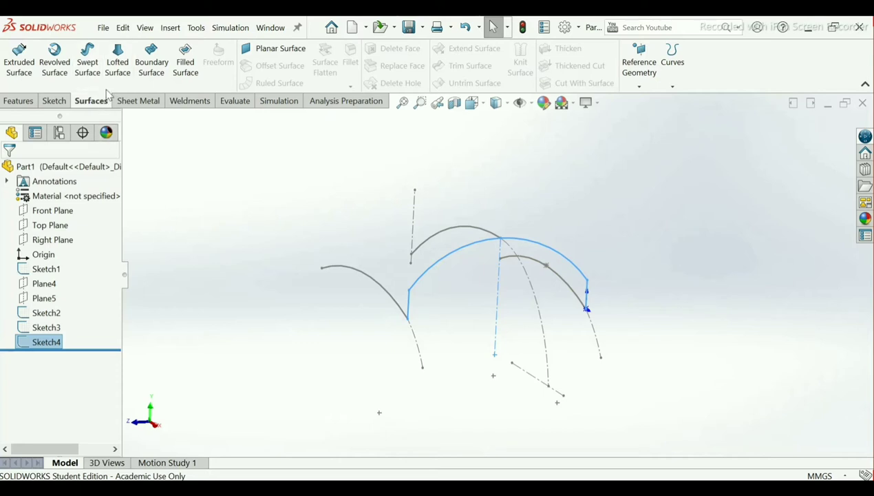
Start a Lofted Surface and remove the preselected arc-and-line sketch, Sketch4, from its profiles
click(131, 86)
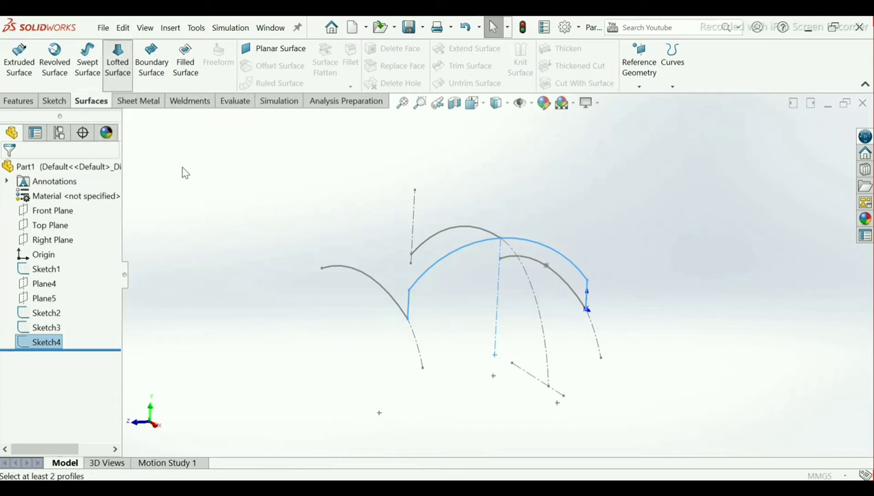
middle_drag(252, 232, 270, 243)
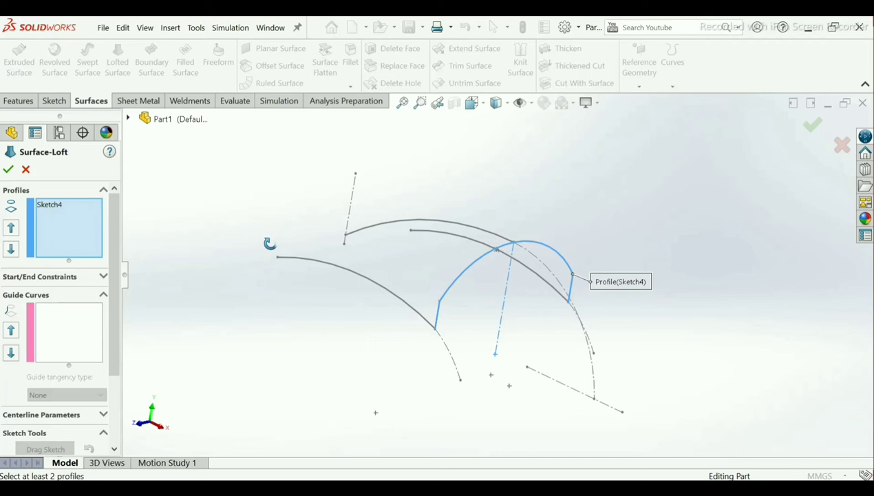
click(57, 205)
right_click(68, 205)
click(76, 211)
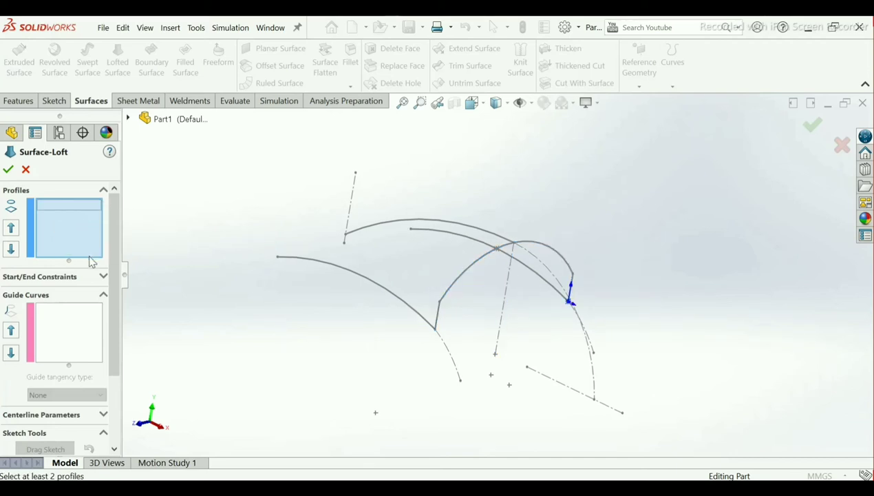
Pick the arc sketches Sketch3, Sketch2 and Sketch1, in that order, as the loft profiles
click(318, 267)
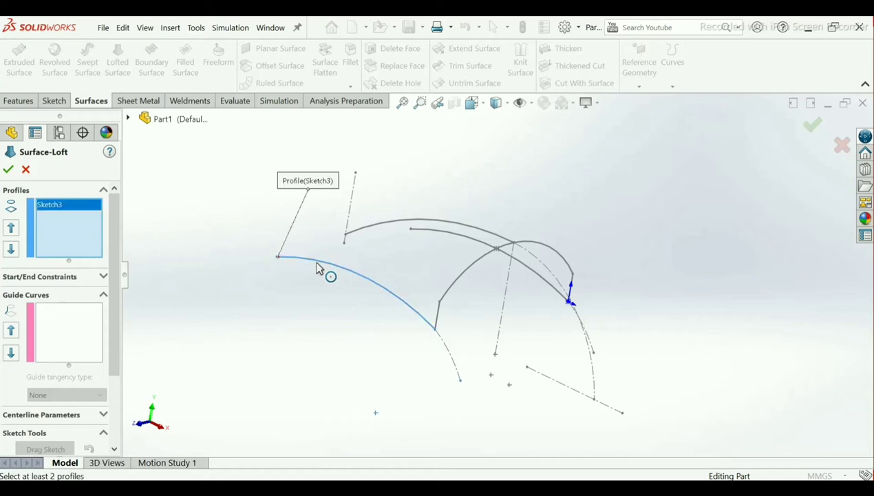
click(381, 229)
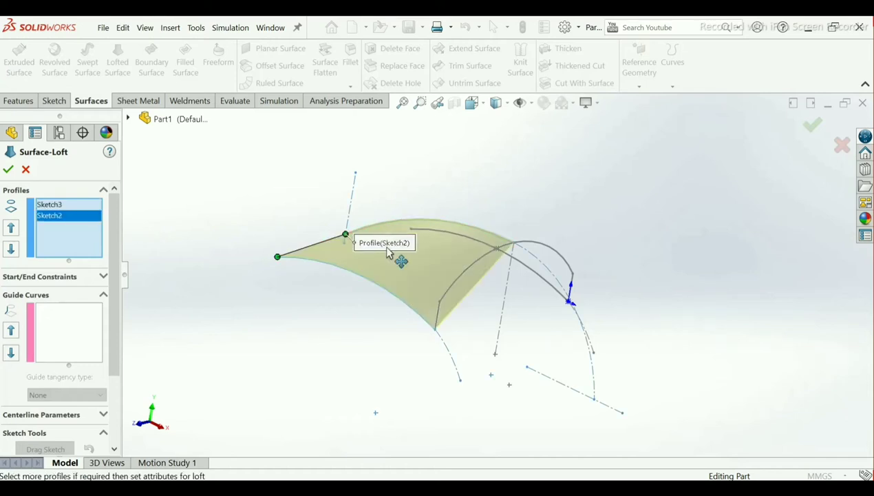
mouse_move(401, 258)
middle_down()
mouse_move(407, 316)
mouse_move(396, 240)
mouse_move(433, 293)
mouse_move(359, 248)
middle_up()
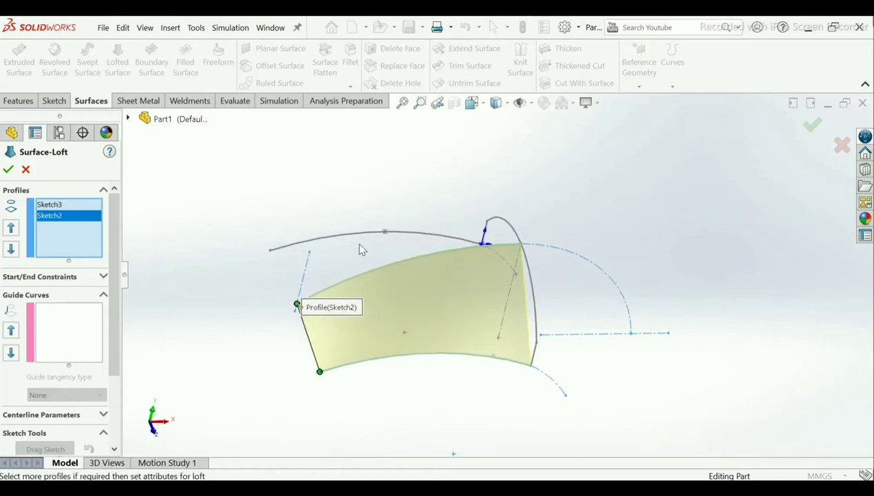
click(346, 236)
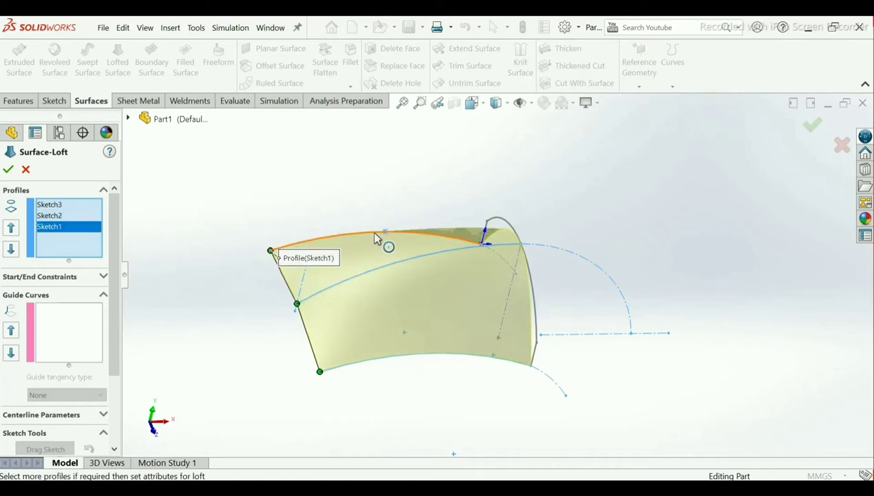
Add the arc-and-line sketch on the Right Plane as an open-loop guide curve and finish the lofted surface
middle_drag(392, 276, 337, 316)
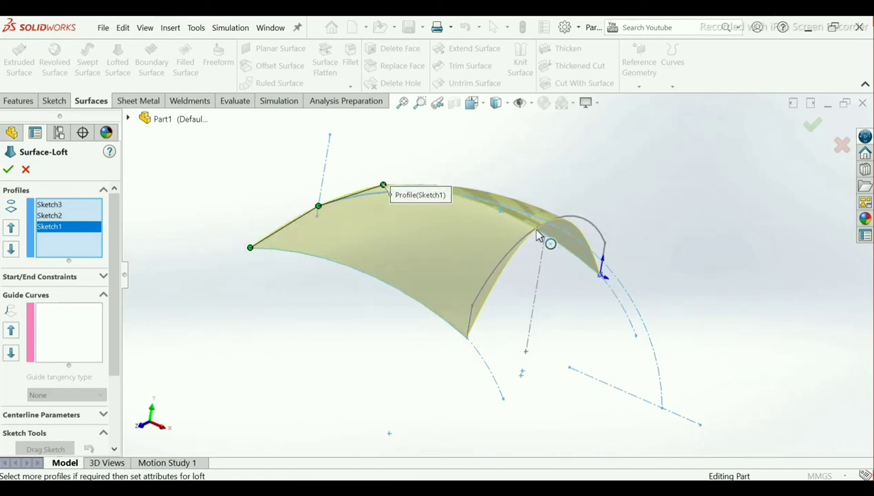
click(62, 334)
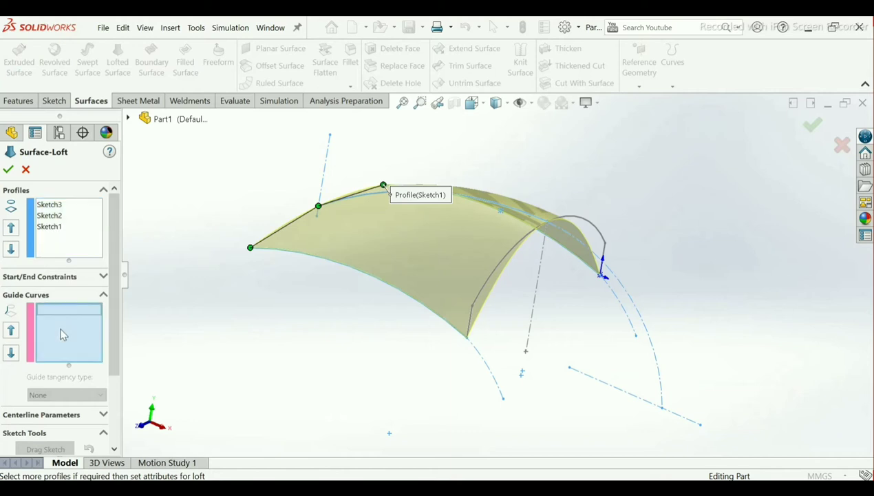
right_click(63, 334)
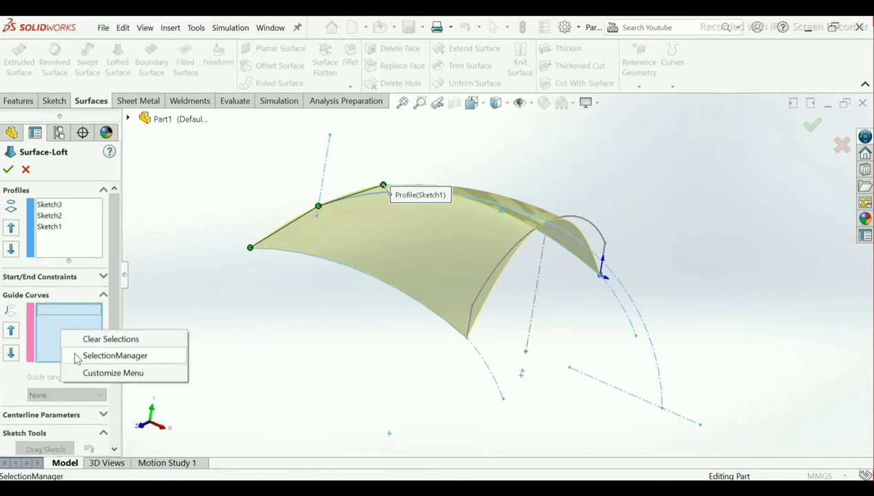
click(103, 355)
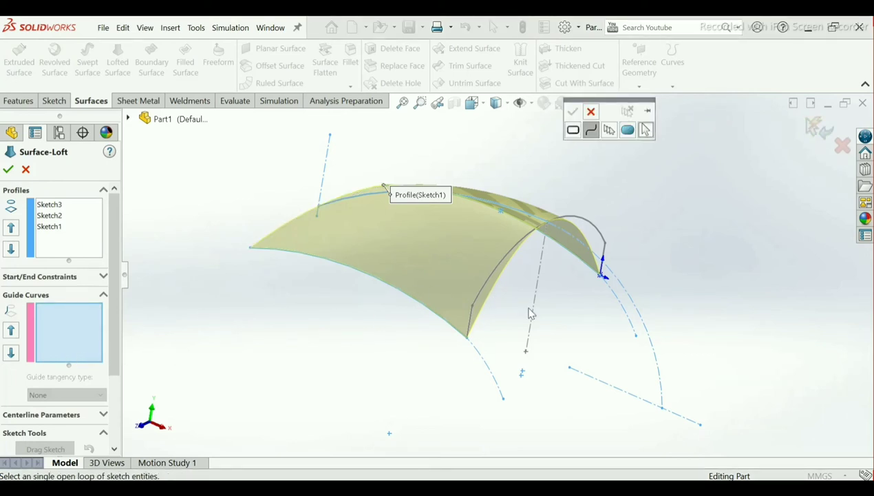
middle_drag(530, 314, 517, 297)
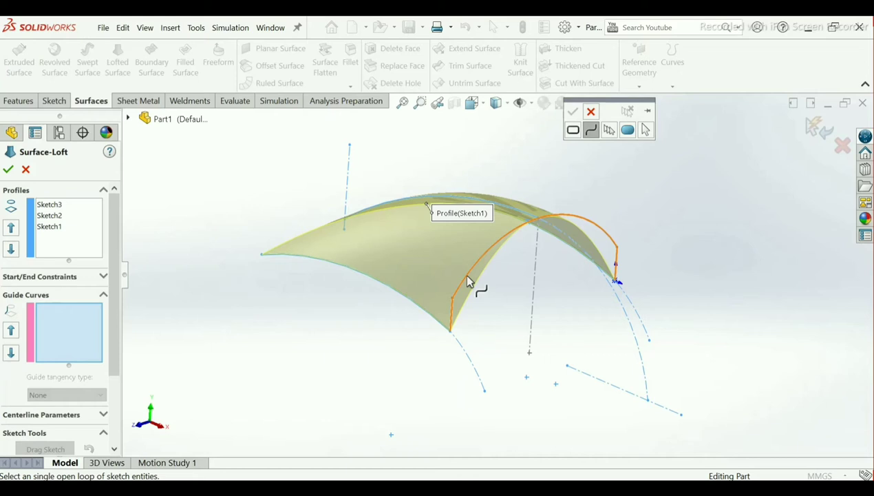
click(467, 278)
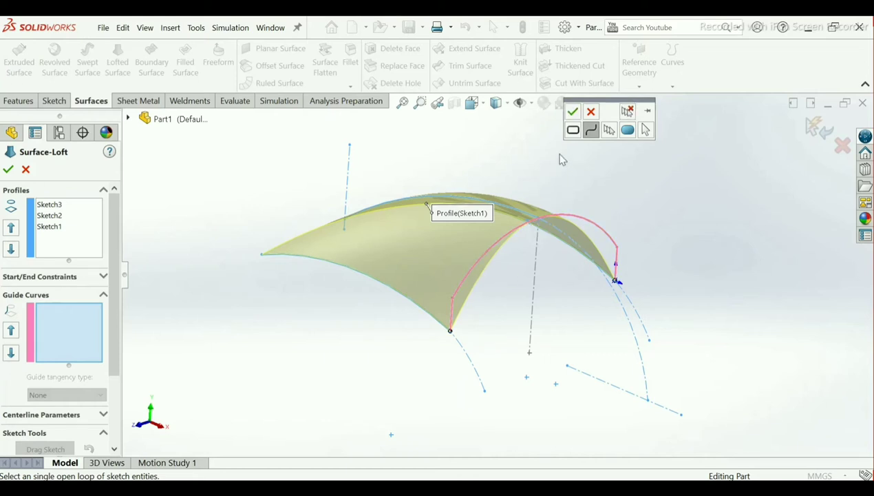
click(573, 112)
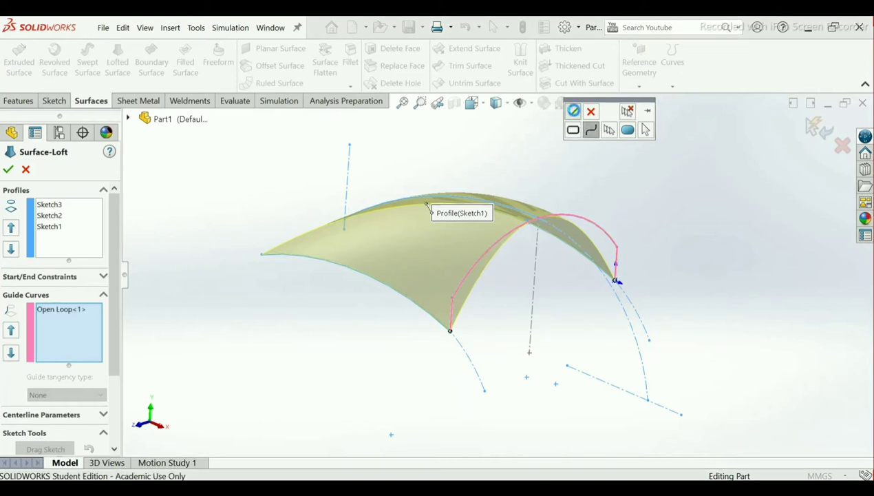
mouse_move(564, 242)
middle_down()
mouse_move(529, 246)
mouse_move(554, 347)
mouse_move(481, 267)
mouse_move(531, 244)
mouse_move(525, 274)
middle_up()
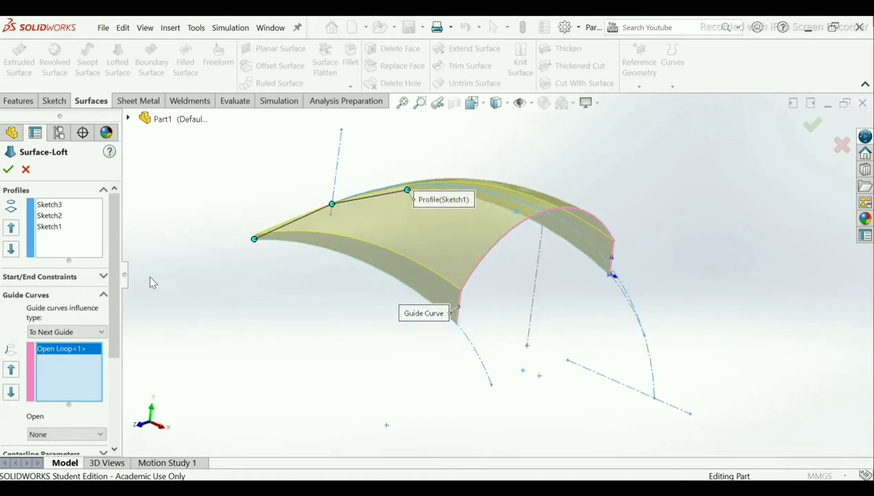
click(8, 170)
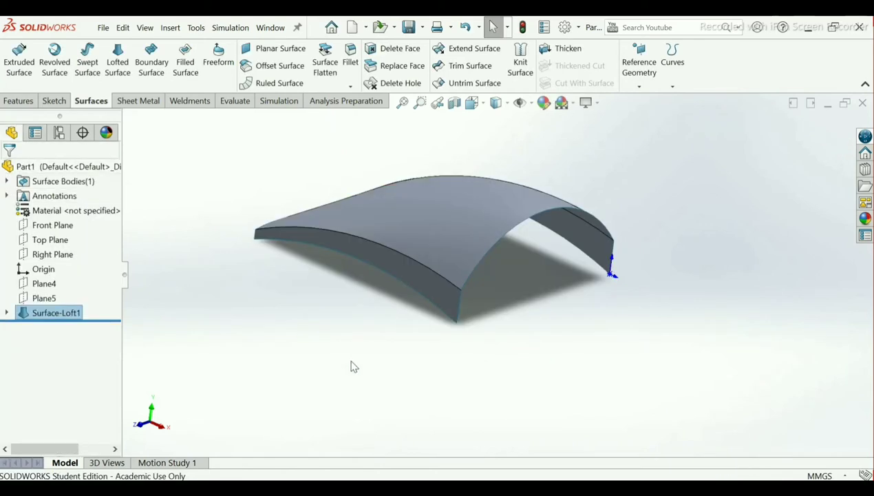
Start a variable size fillet on the long curved edge between the casing's top face and the side wall opposite the origin
middle_drag(351, 365, 402, 382)
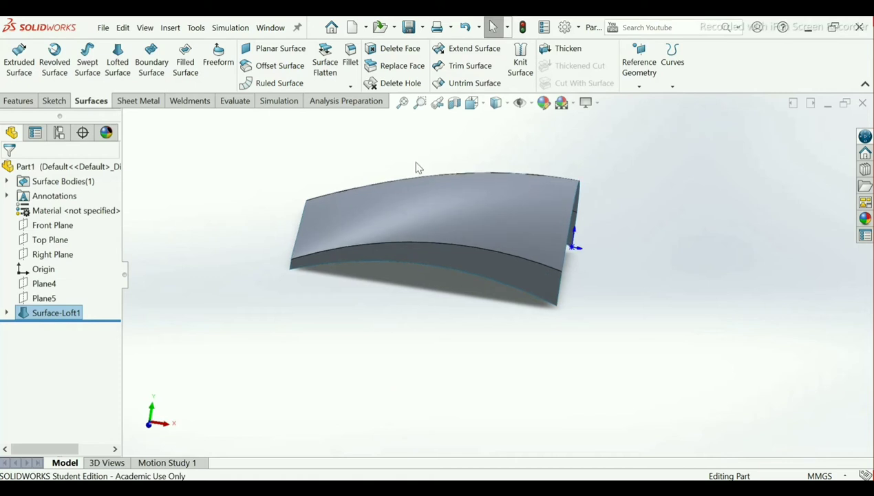
scroll(448, 225, down, 5)
scroll(462, 257, up, 8)
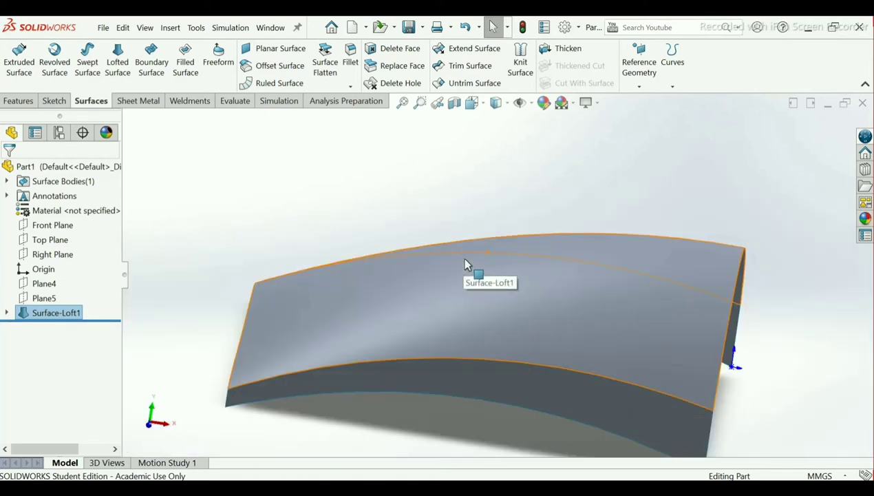
scroll(504, 353, down, 4)
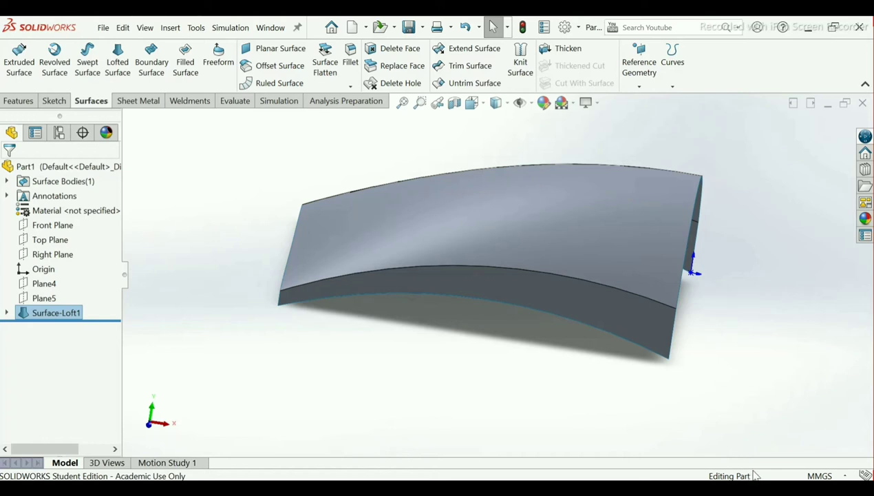
click(351, 66)
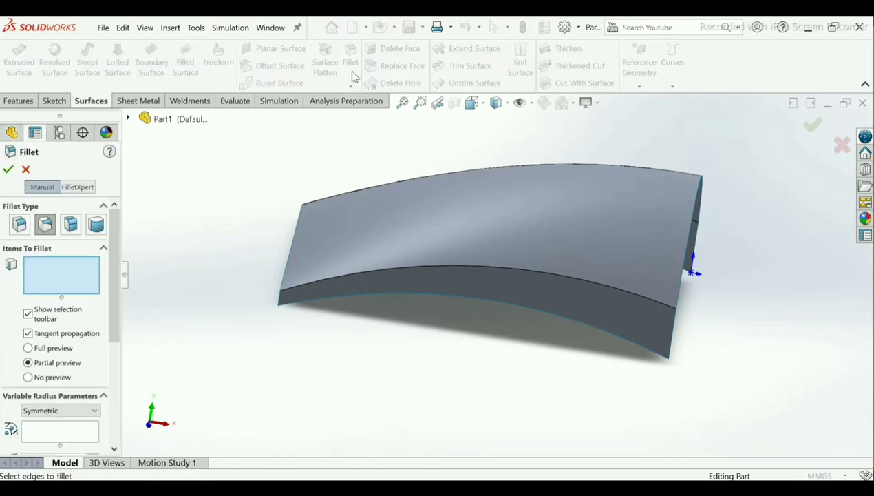
click(43, 229)
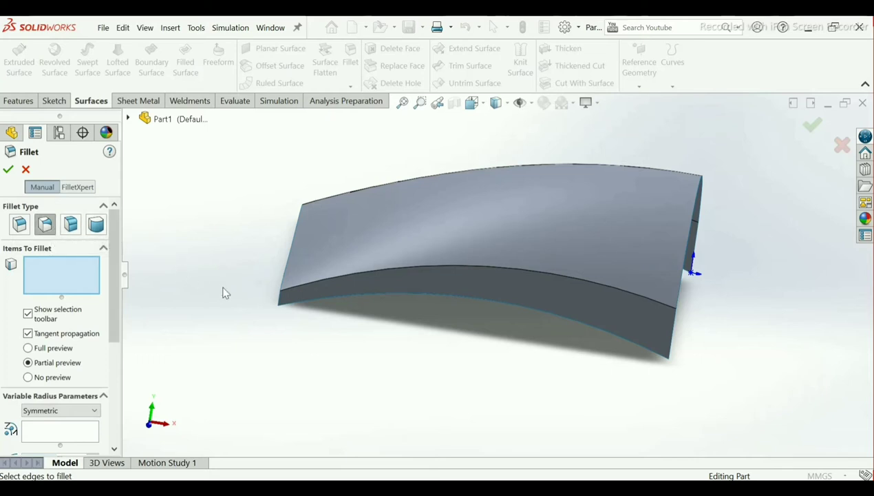
click(307, 289)
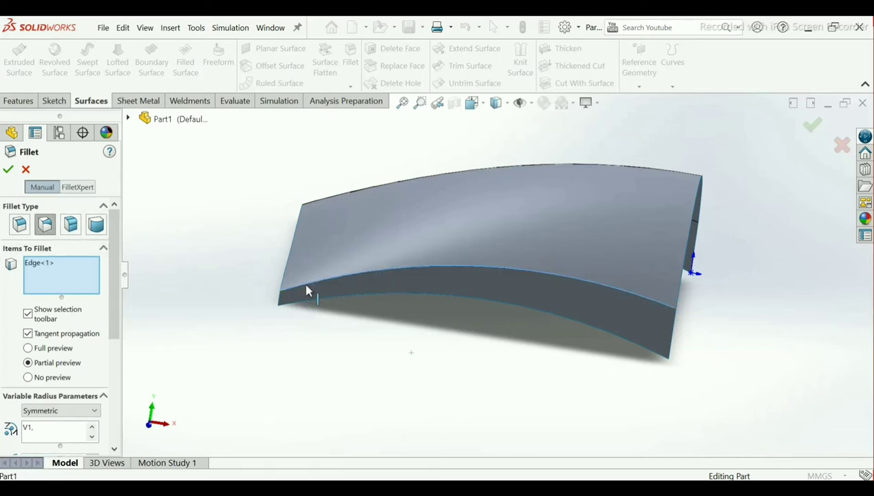
Consult the casing drawing PDF for the variable fillet radii and set the radius at the edge's end away from the Right Plane to 3 mm
mouse_move(410, 335)
middle_down()
mouse_move(441, 338)
mouse_move(418, 336)
middle_up()
scroll(480, 289, down, 3)
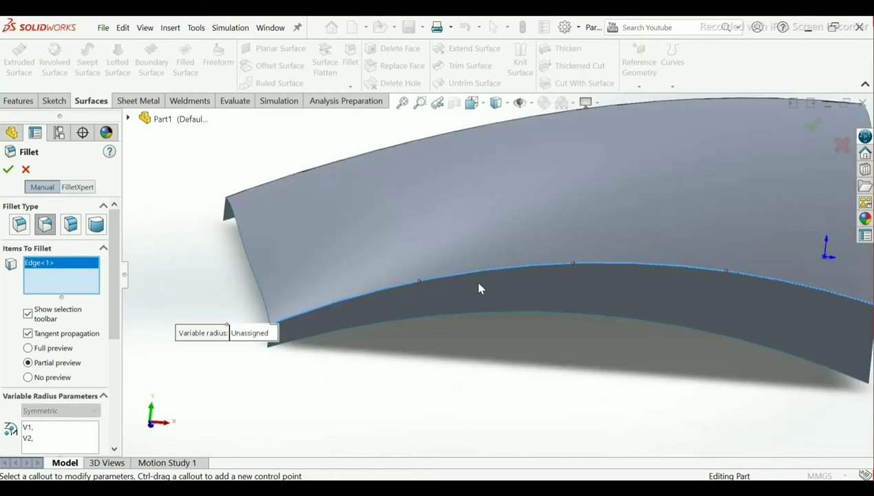
scroll(591, 289, up, 4)
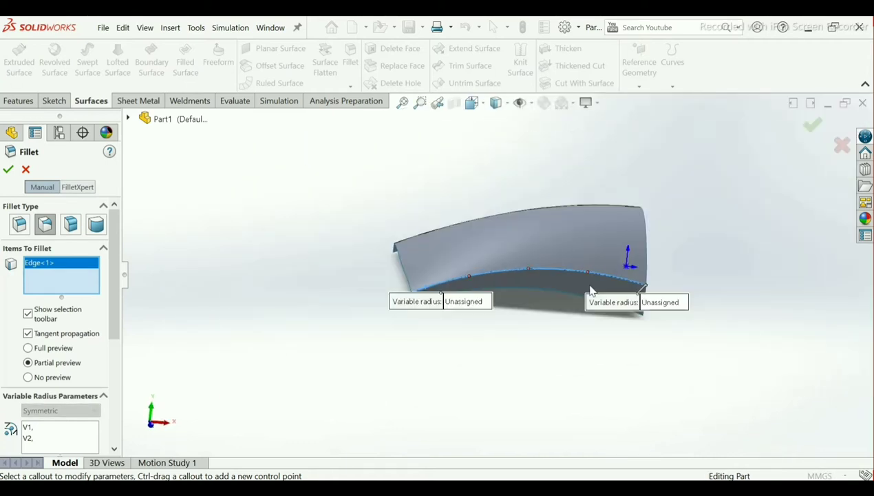
scroll(582, 279, down, 3)
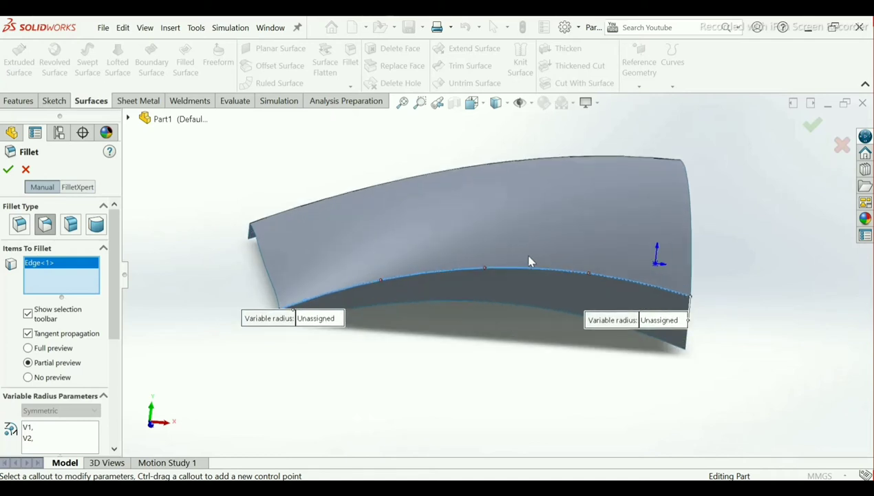
click(329, 319)
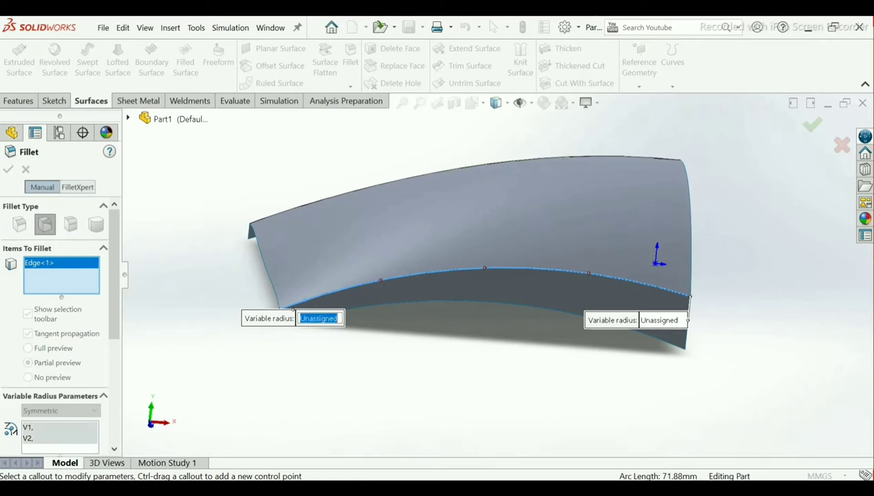
key(alt+Tab)
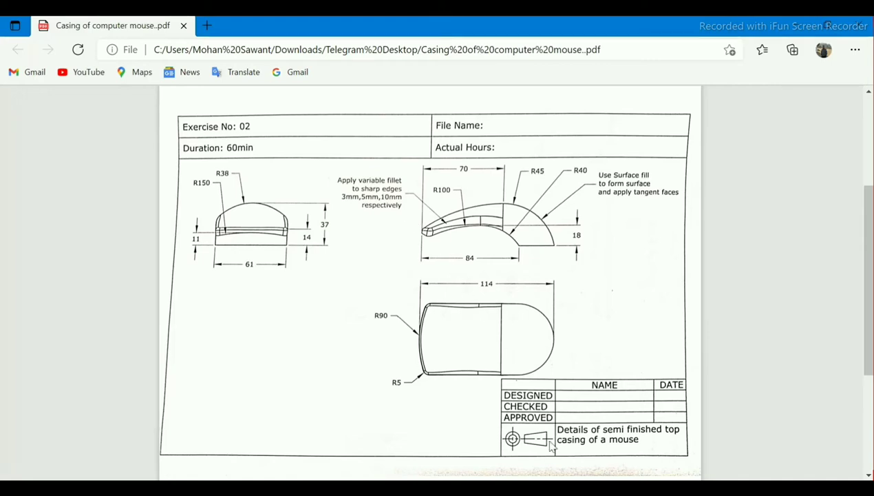
key(alt+Tab)
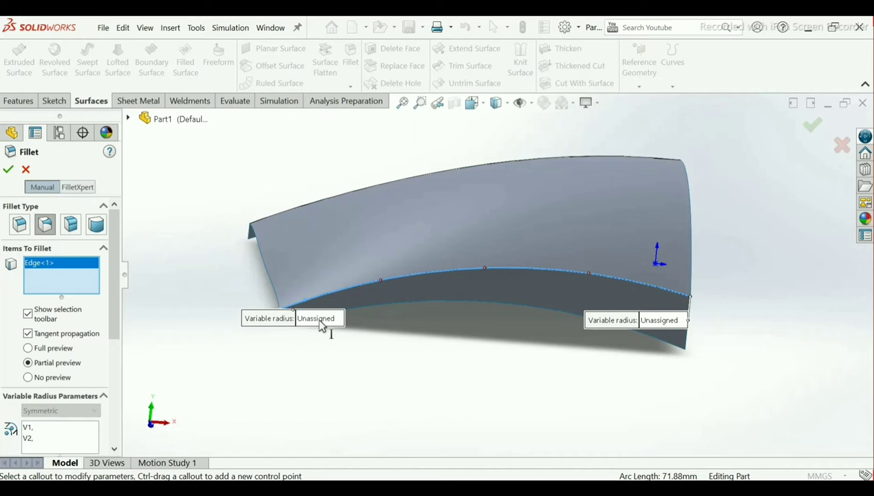
click(28, 430)
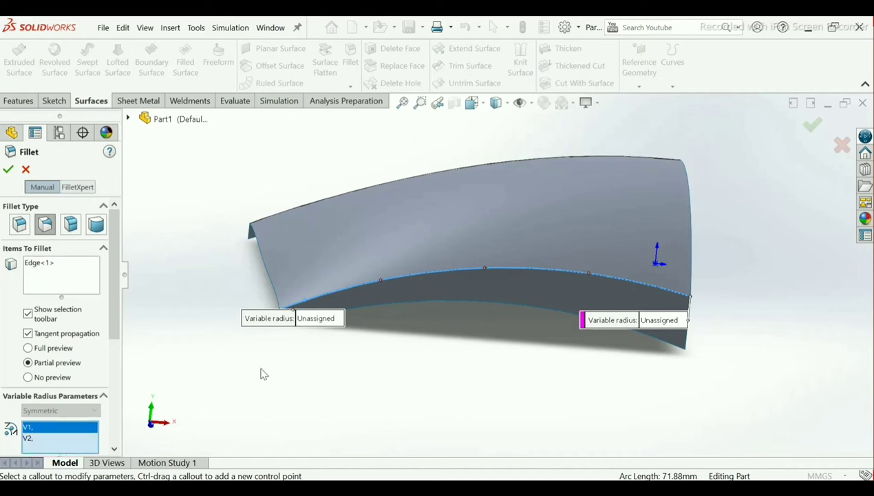
click(313, 319)
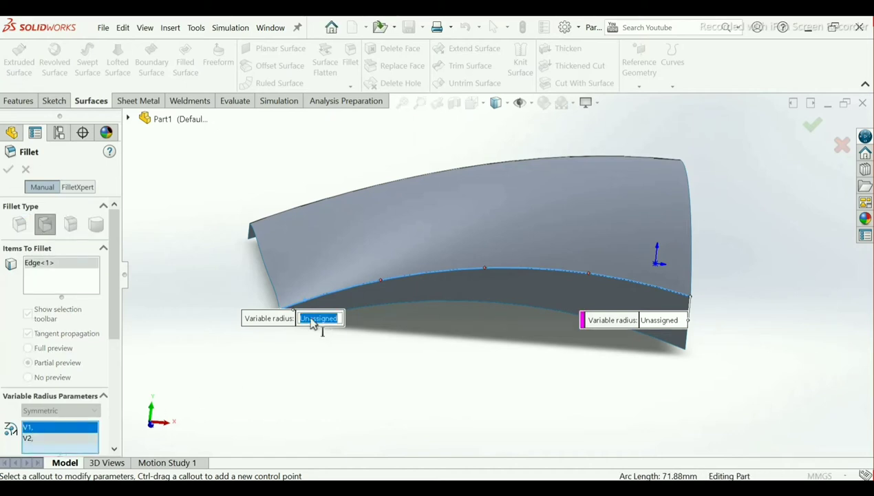
text(3)
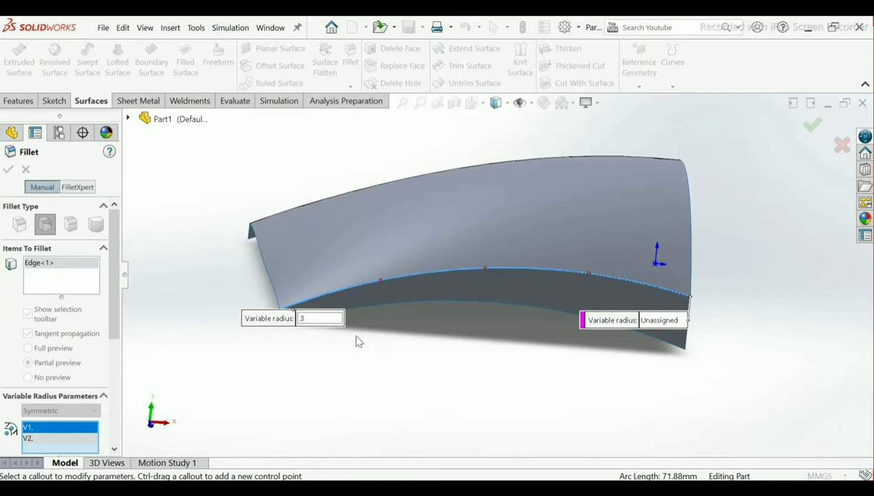
key(Return)
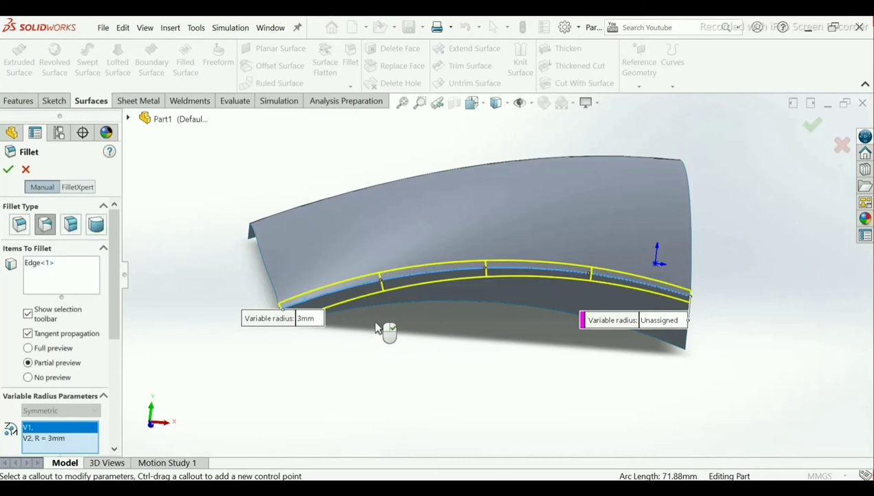
Add a fillet control point at the edge's midpoint (50%) and set its radius to 5 mm
click(485, 272)
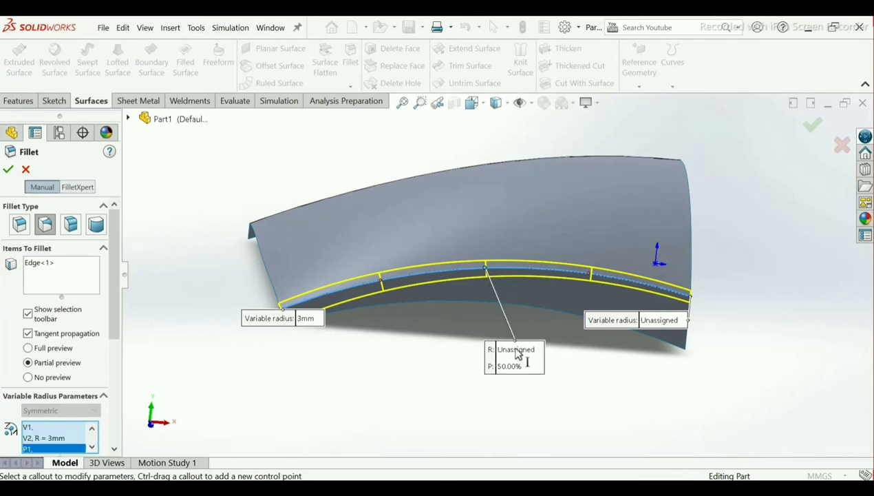
click(517, 350)
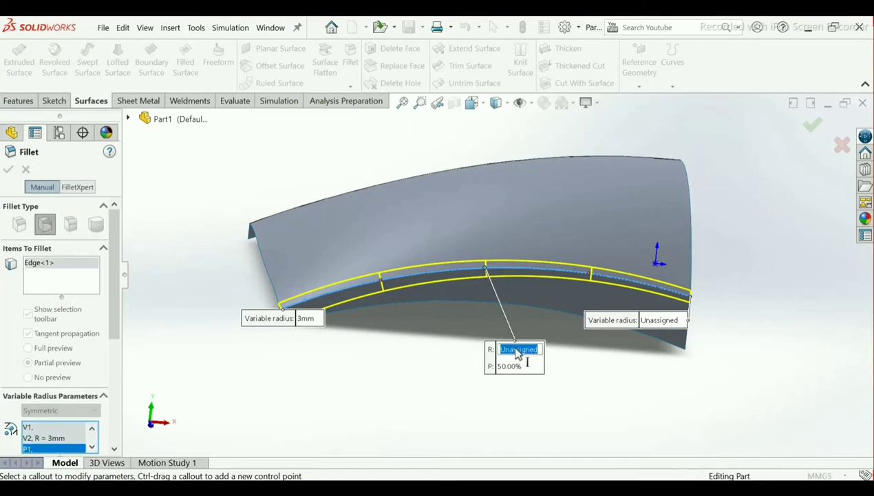
text(5)
key(Return)
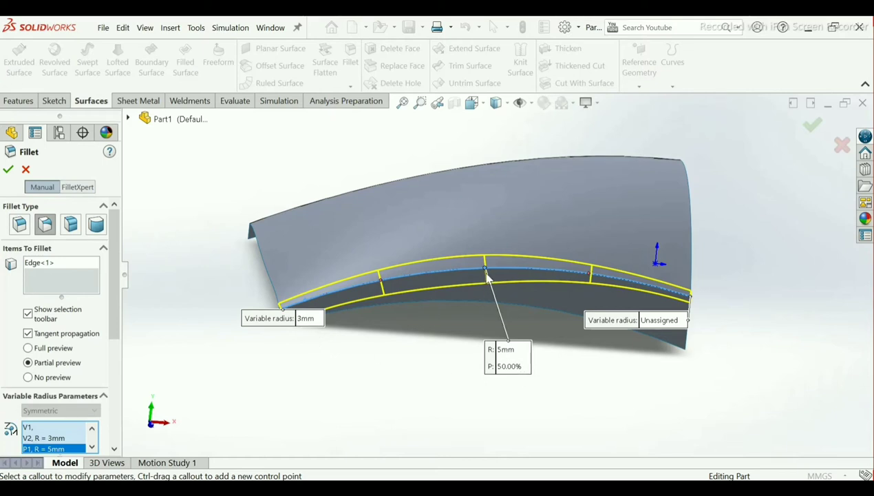
Recheck the casing drawing PDF, set the radius at the edge's Right Plane end to 10 mm, and finish the variable fillet
click(662, 320)
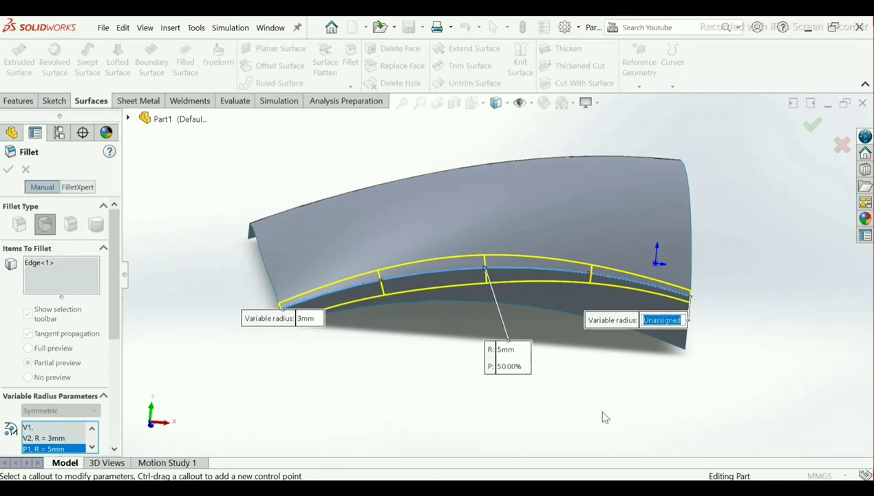
key(alt+Tab)
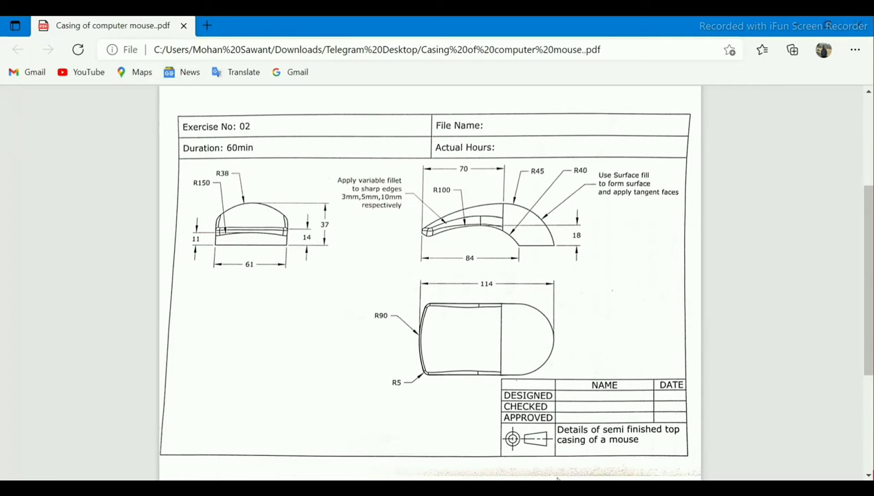
key(alt+Tab)
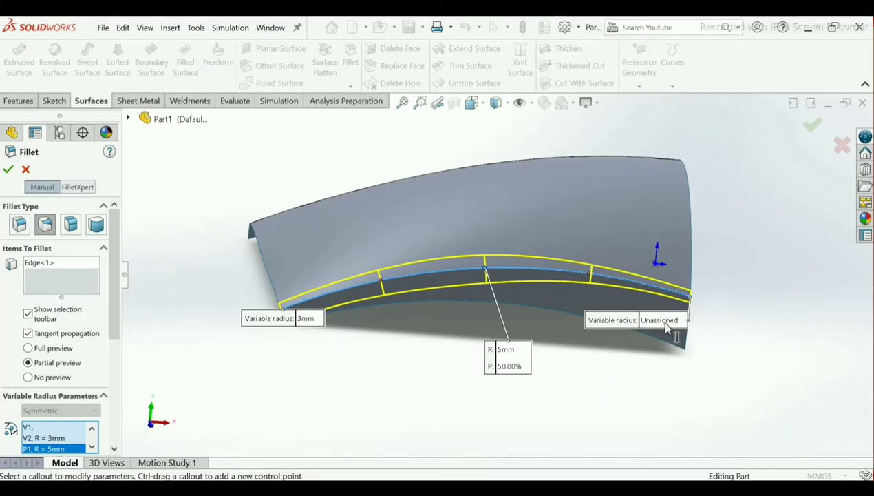
click(662, 320)
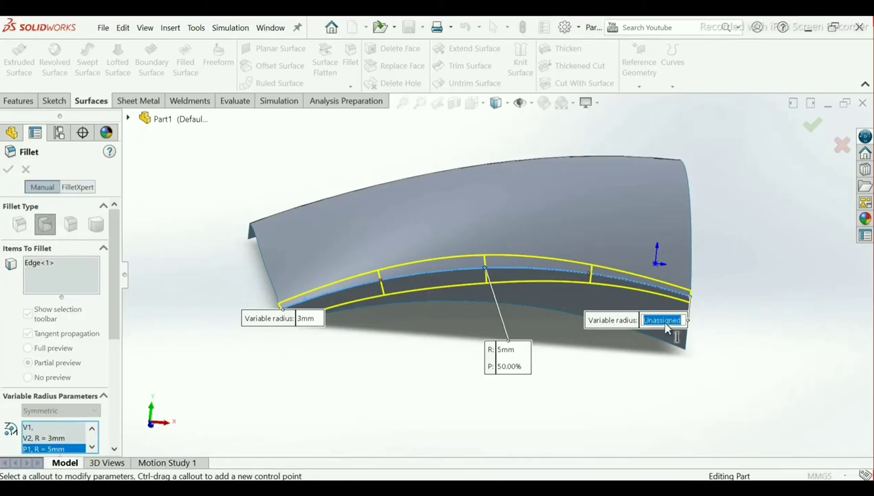
text(10)
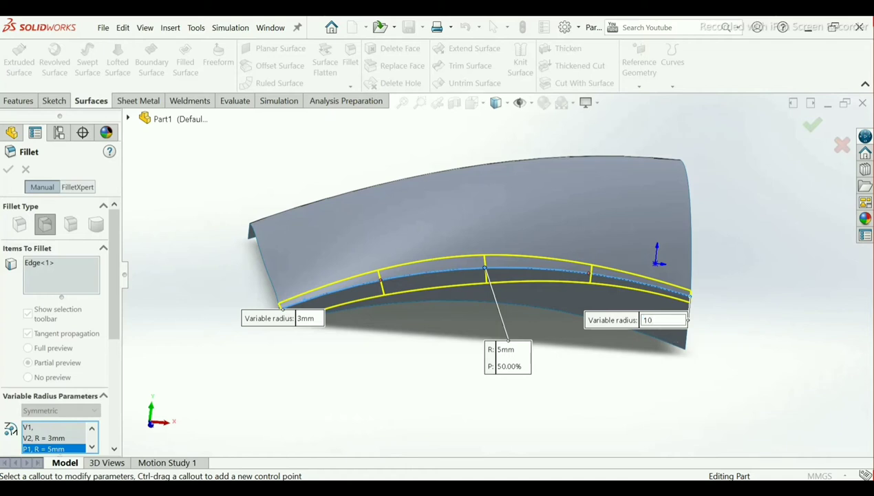
key(Return)
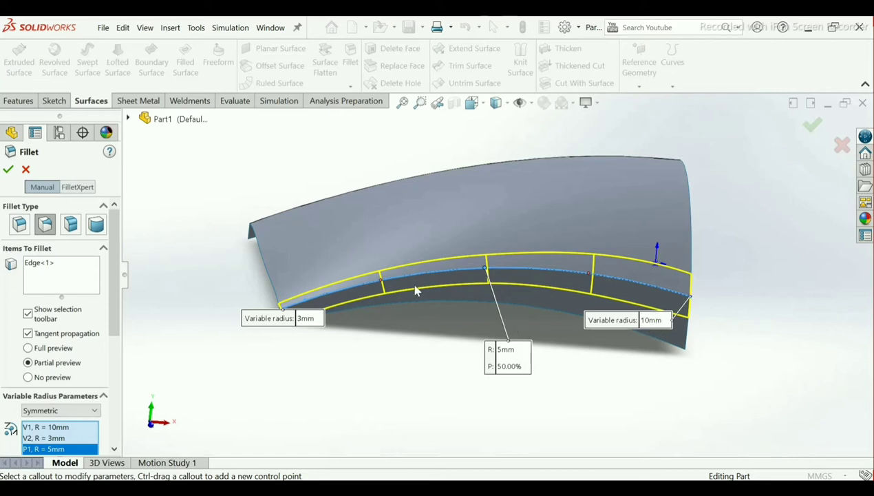
click(8, 167)
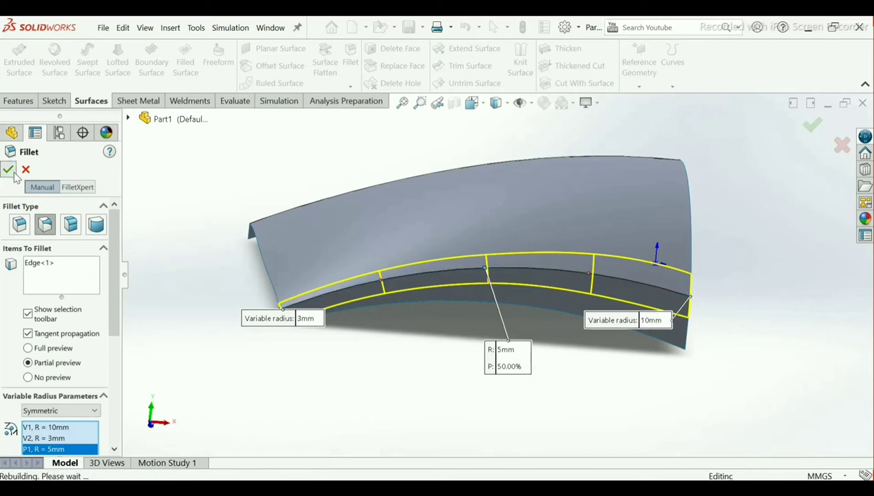
Start a variable size fillet on the long top edge of the origin-side wall, with a 3 mm radius at the end away from the origin
middle_drag(359, 248, 480, 269)
scroll(480, 269, down, 3)
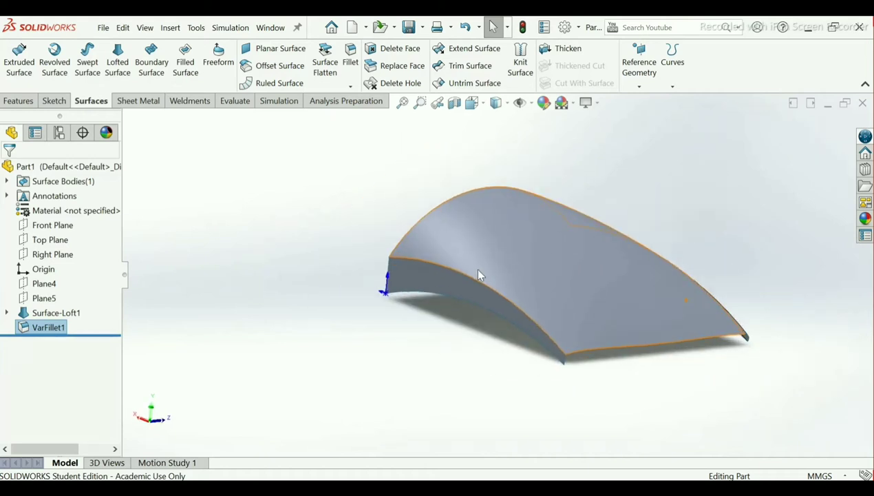
scroll(518, 259, up, 5)
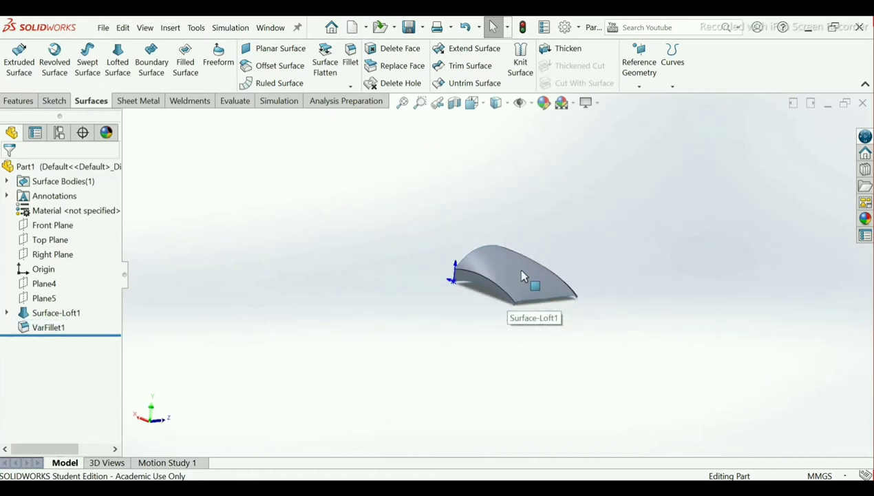
click(402, 102)
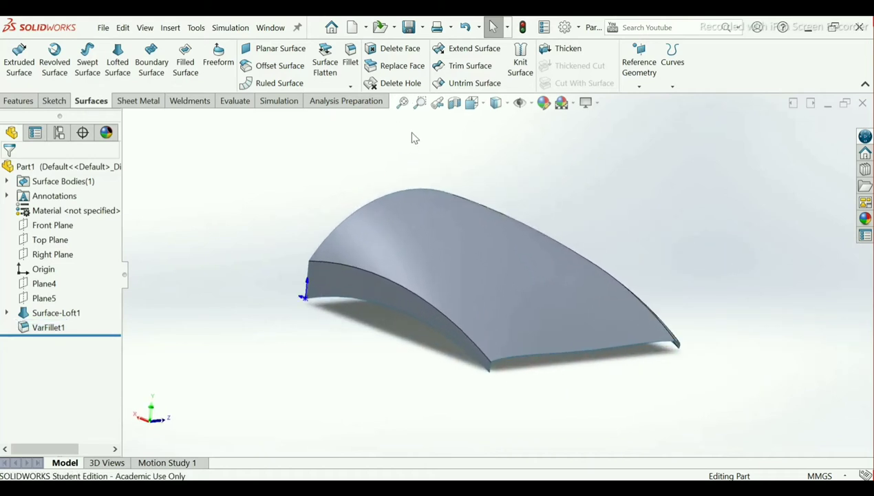
click(349, 64)
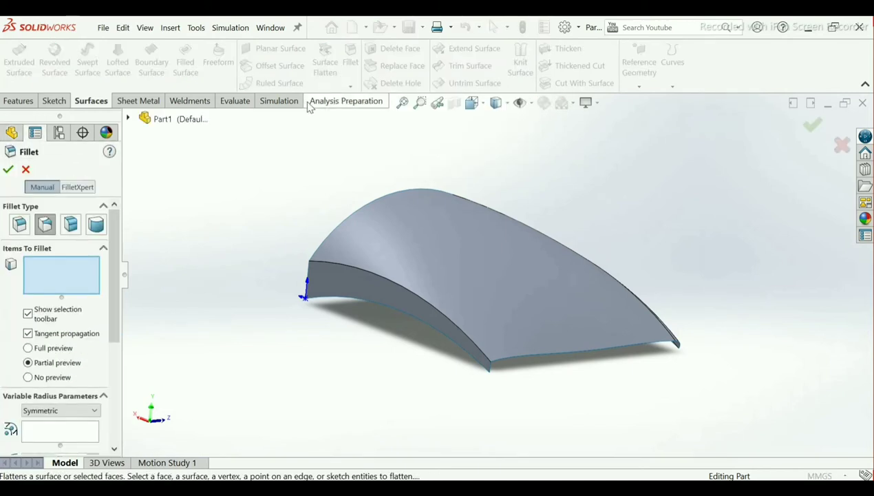
click(395, 283)
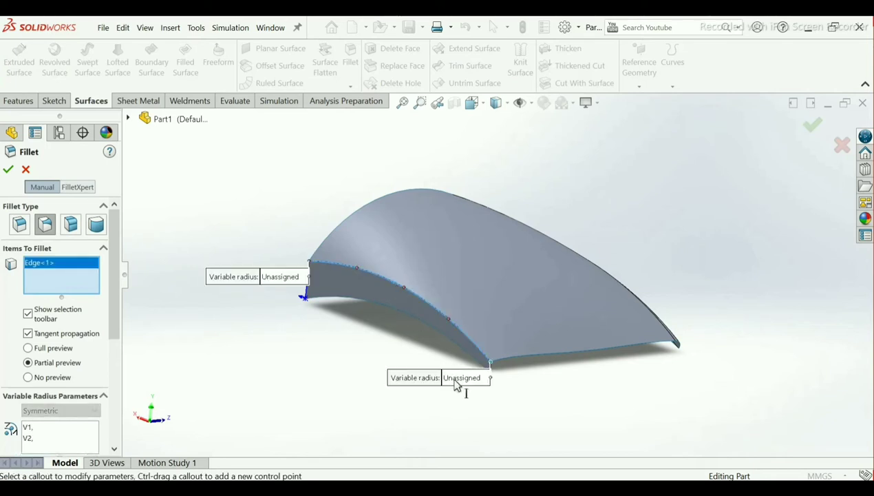
click(461, 378)
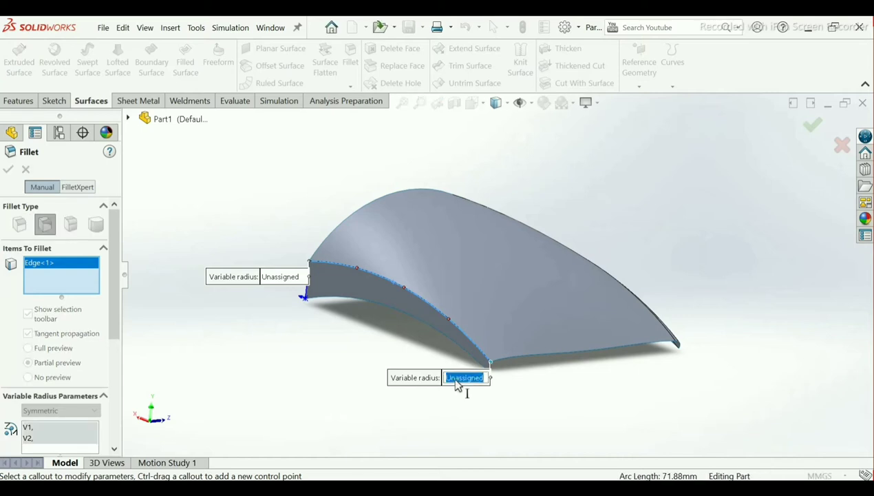
text(3)
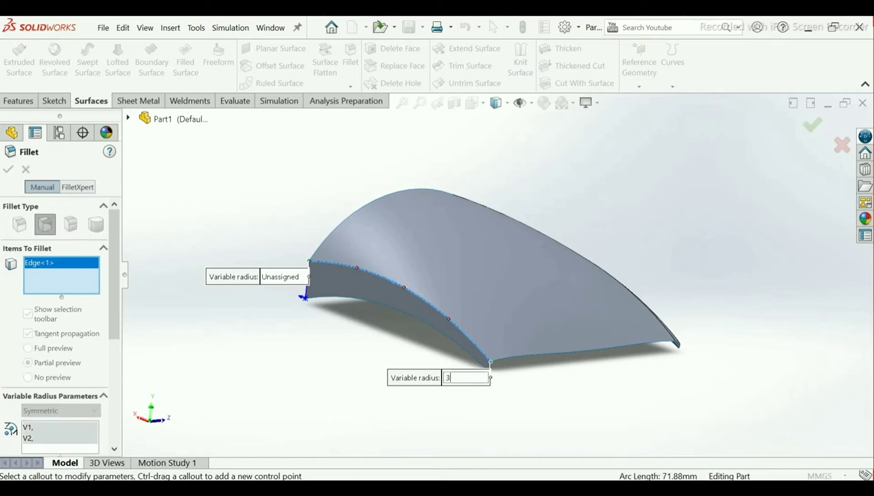
key(Return)
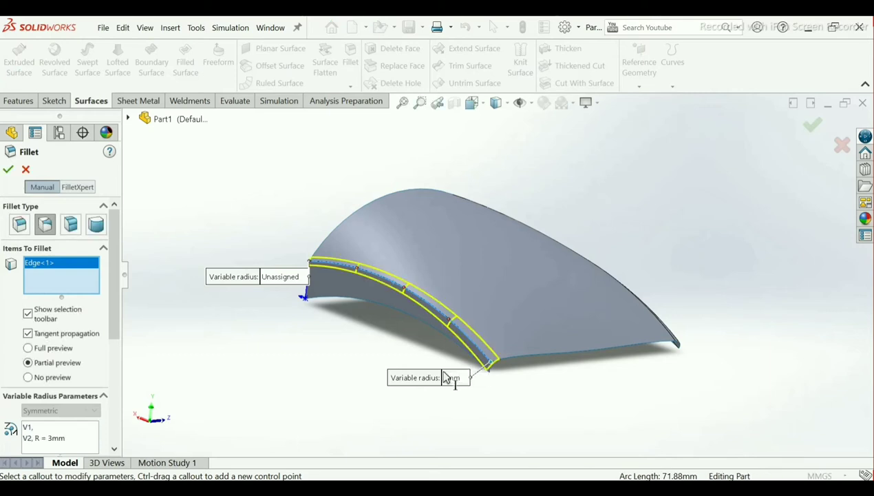
Add a control point at 50% of the origin-side edge and set its radius to 5 mm
click(404, 292)
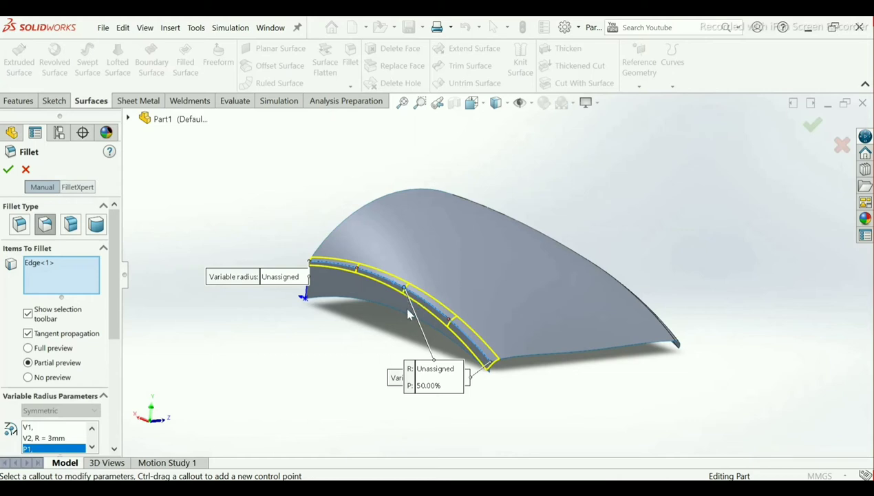
click(434, 375)
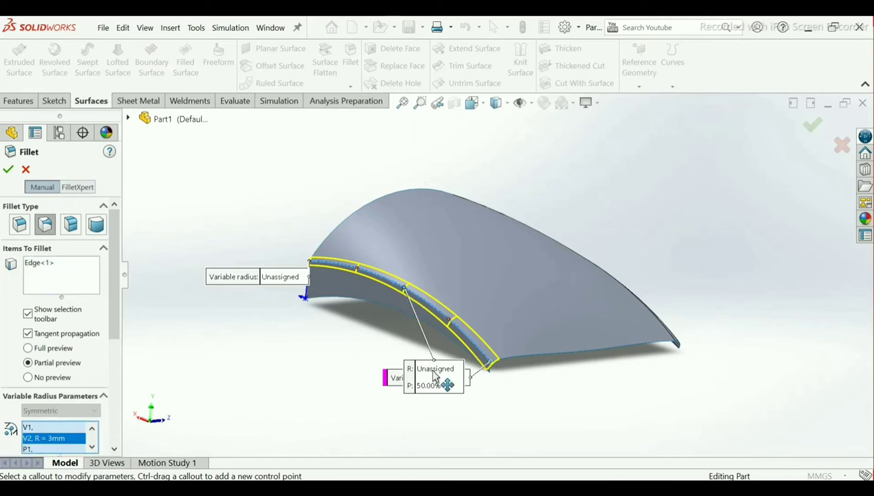
drag(416, 365, 333, 349)
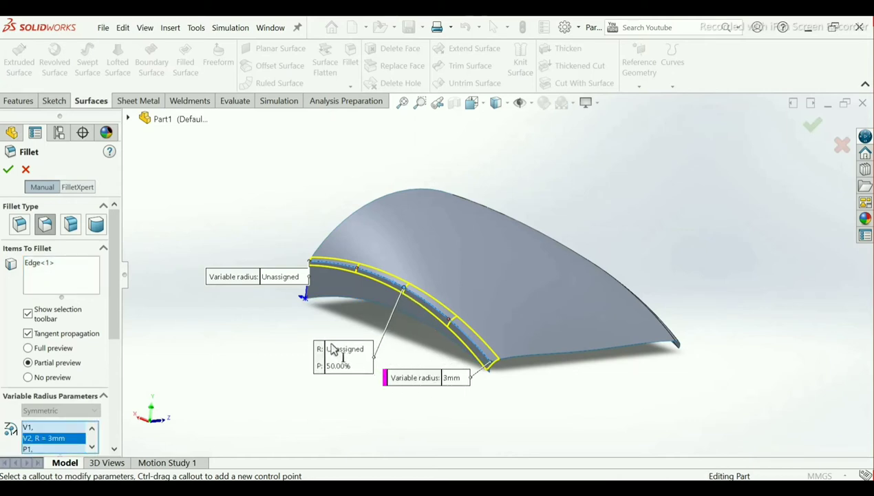
click(334, 349)
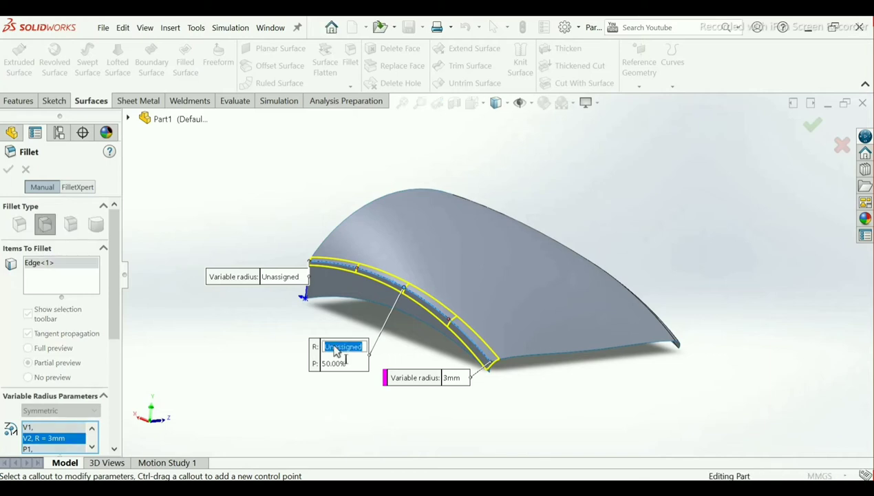
text(5)
key(Return)
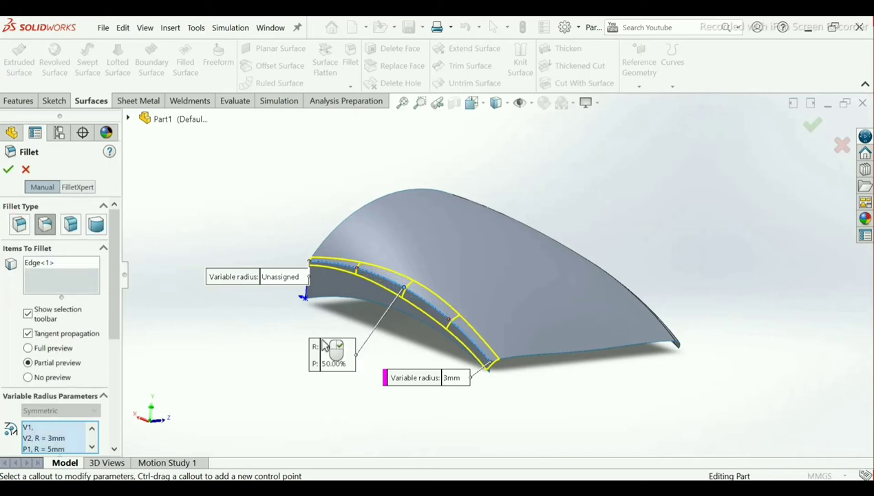
Set the radius at the edge's end near the origin to 10 mm and finish the second variable fillet
click(283, 278)
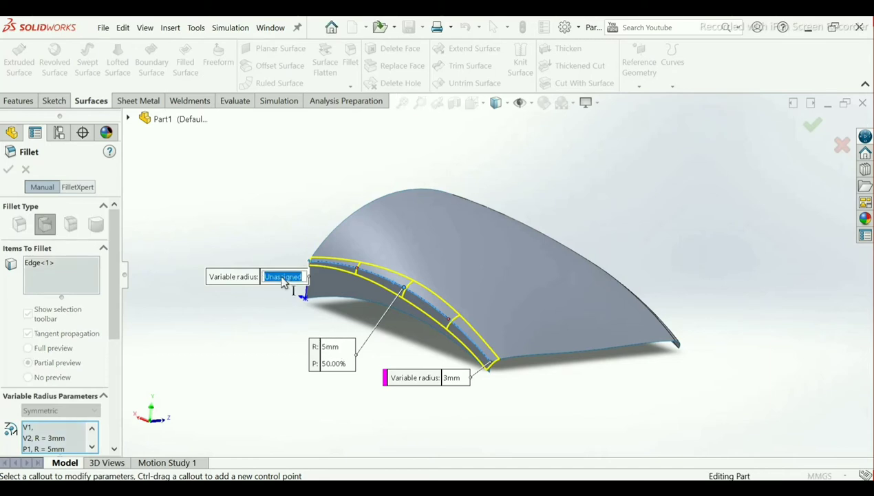
text(1)
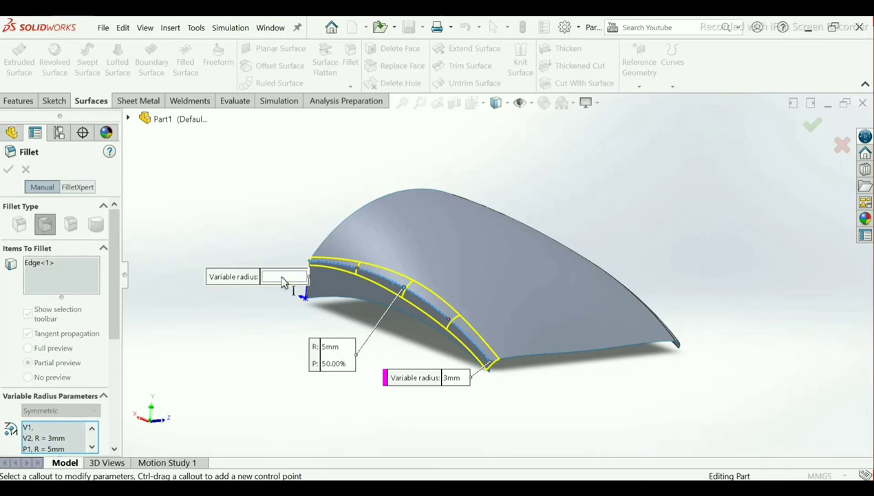
key(Return)
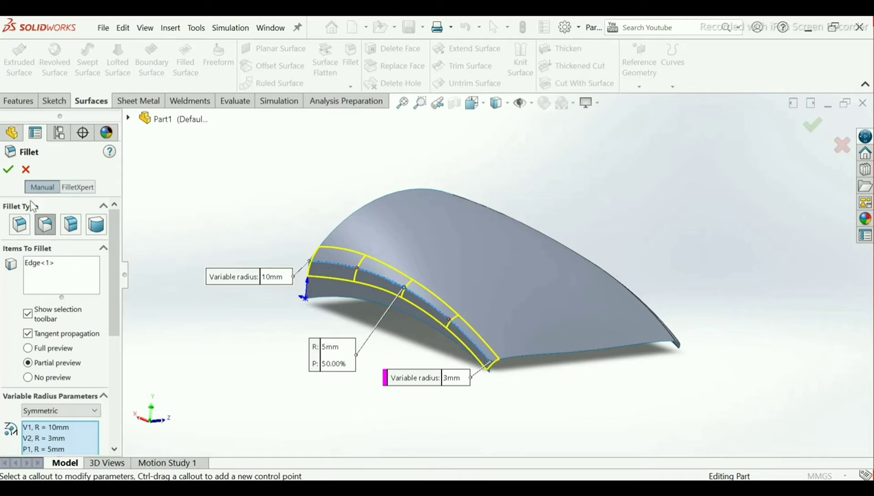
click(7, 170)
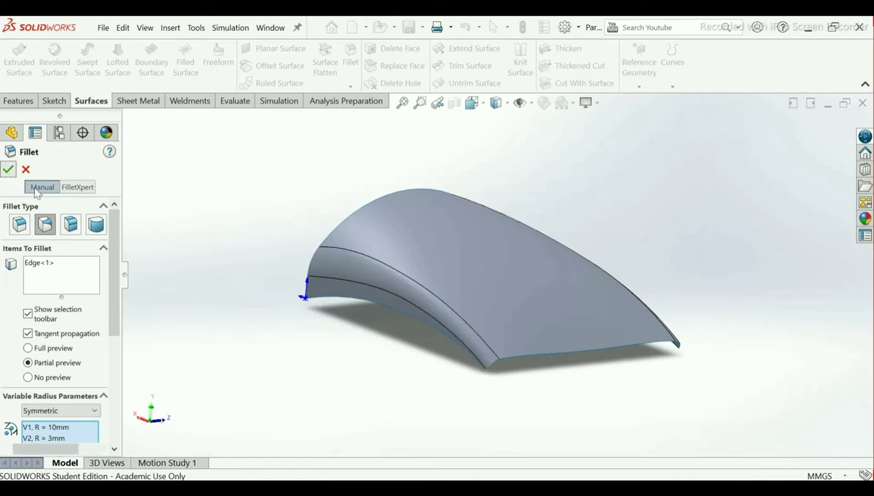
Start a reference plane through the midpoint of the lower curved edge on the side wall opposite the origin
middle_drag(430, 305, 403, 317)
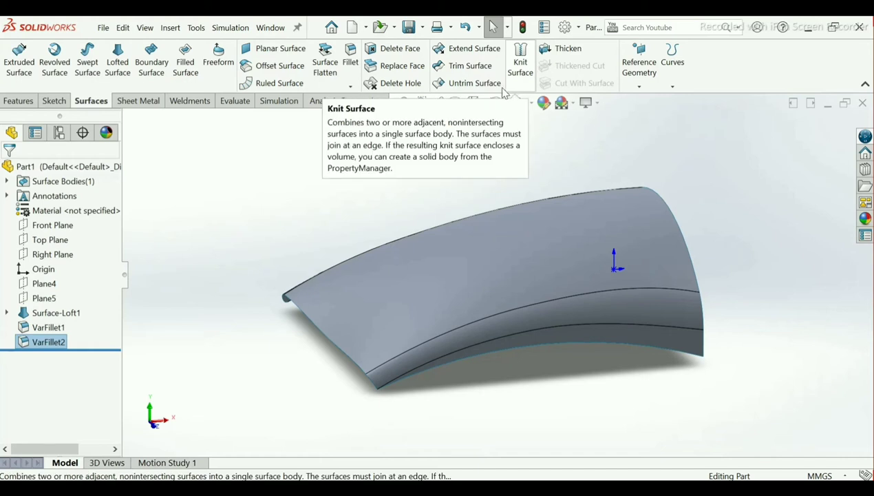
click(639, 87)
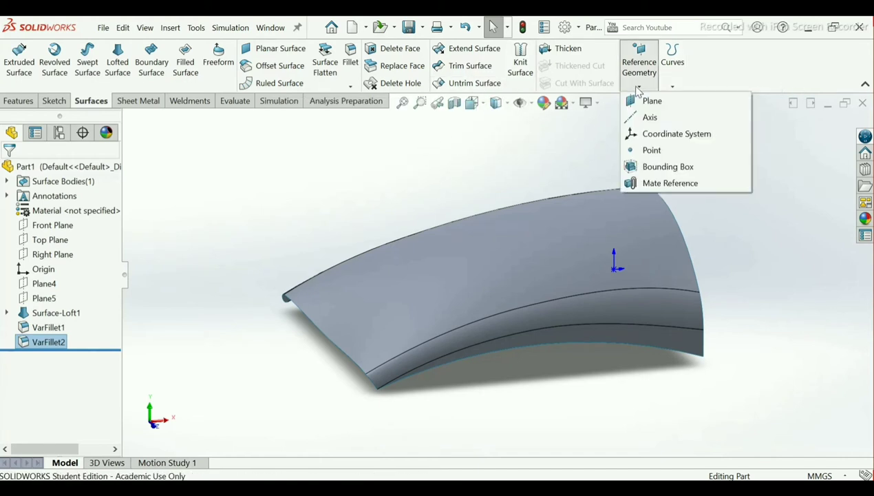
click(647, 101)
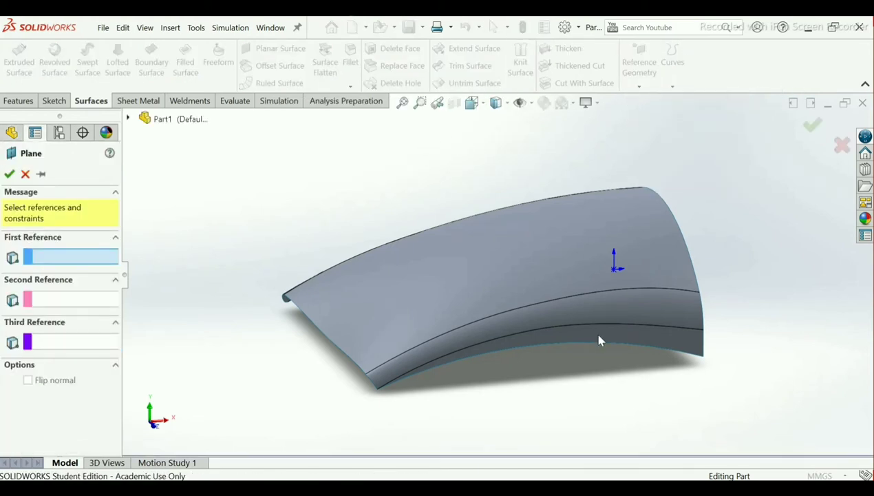
mouse_move(592, 329)
middle_down()
mouse_move(564, 320)
mouse_move(574, 331)
mouse_move(579, 313)
mouse_move(580, 336)
middle_up()
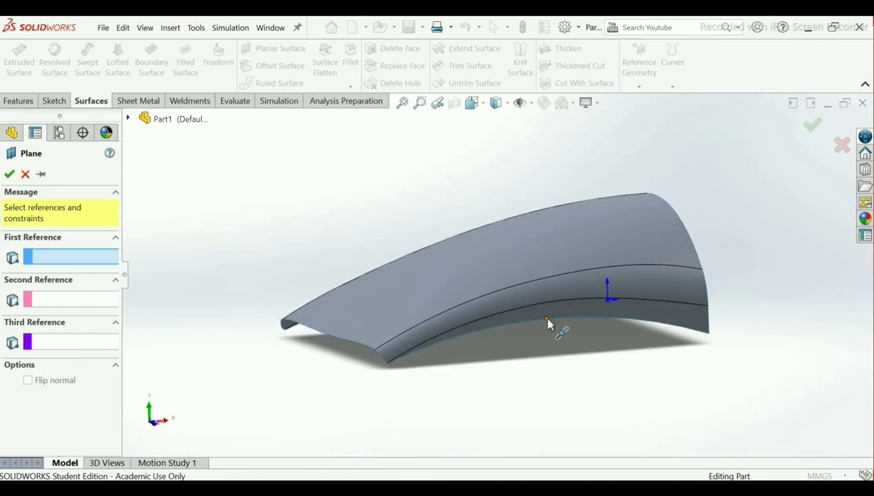
click(549, 320)
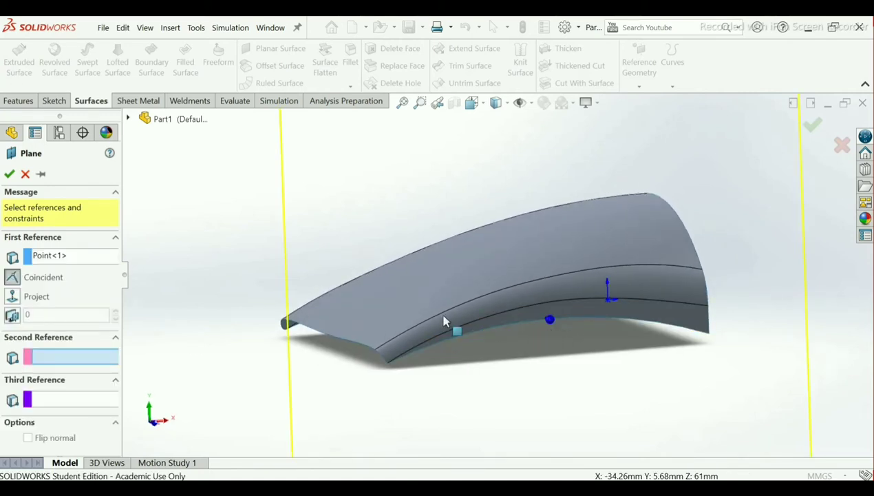
click(128, 120)
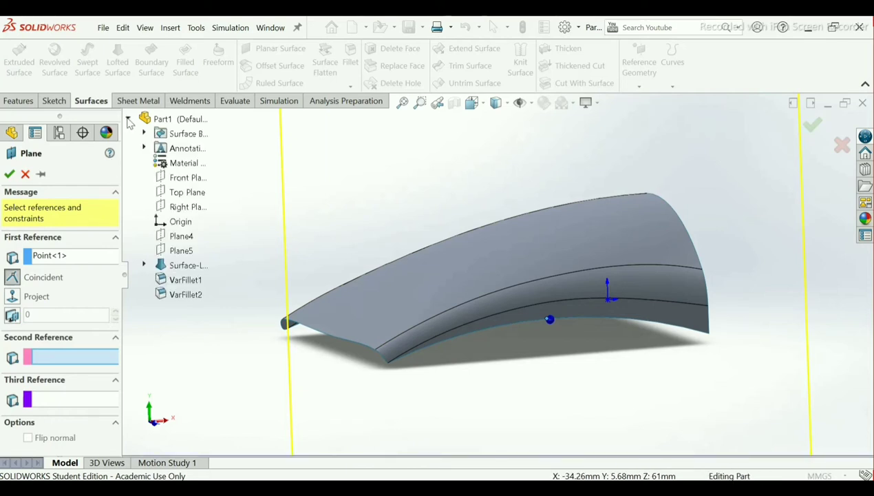
Create a reference plane through the selected point on the surface's lower edge, parallel to the Top Plane
click(180, 195)
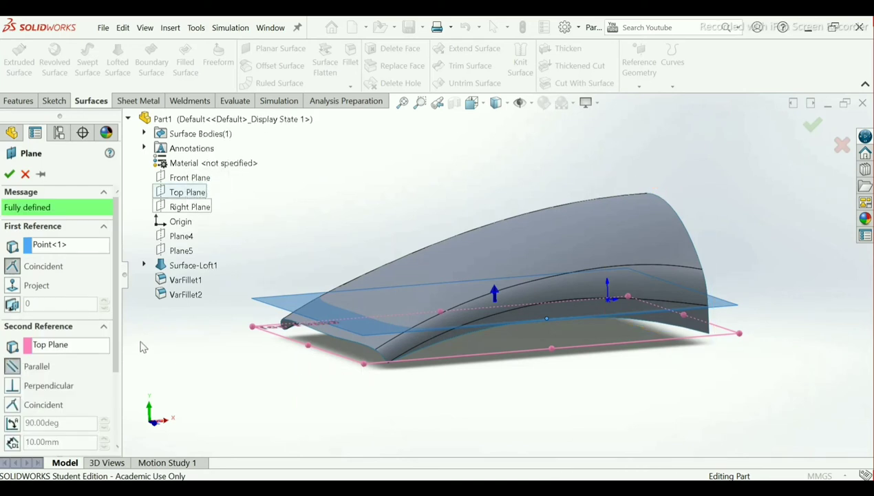
click(9, 173)
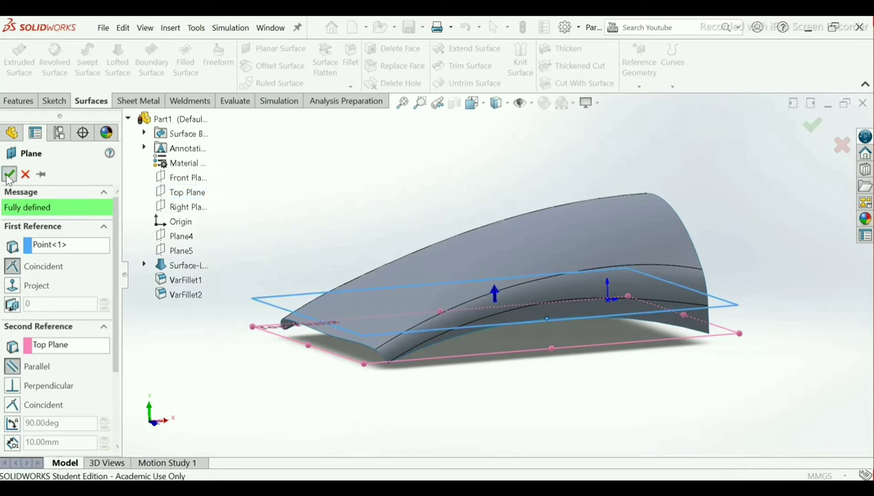
Create a second reference plane offset 18 mm below the new plane, using the flipped offset direction
middle_drag(293, 308, 260, 324)
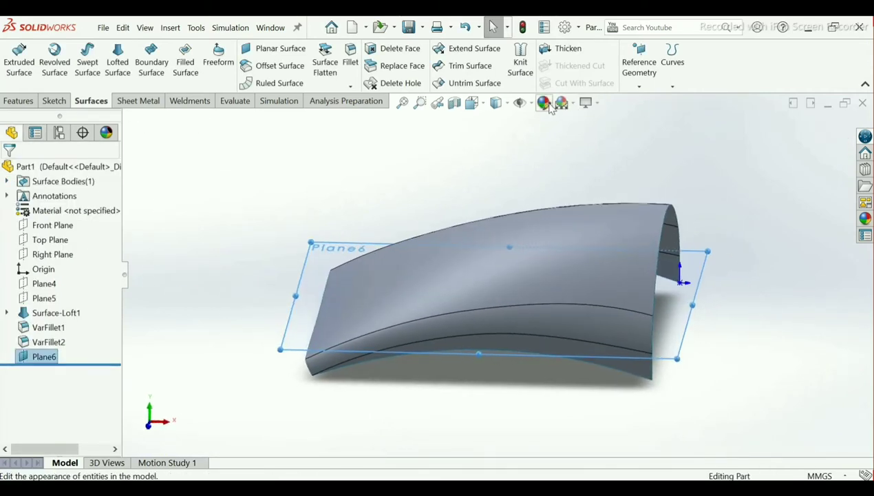
click(624, 90)
click(638, 100)
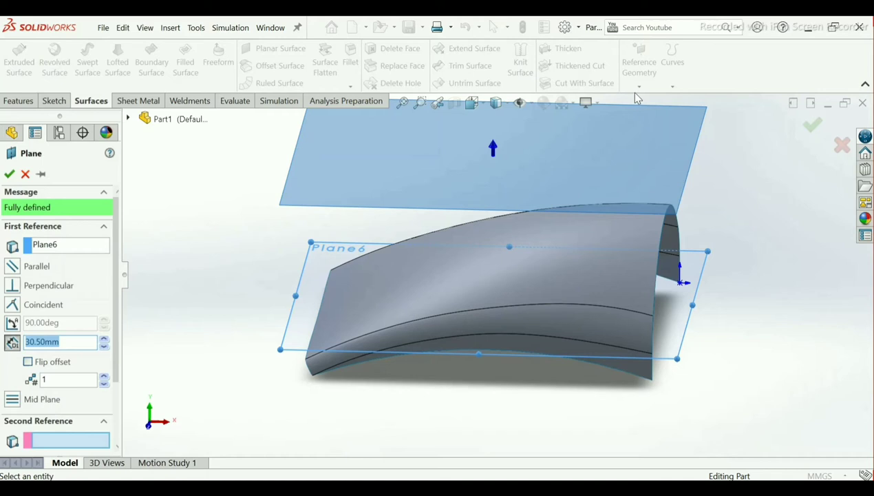
click(27, 362)
middle_drag(243, 389, 234, 370)
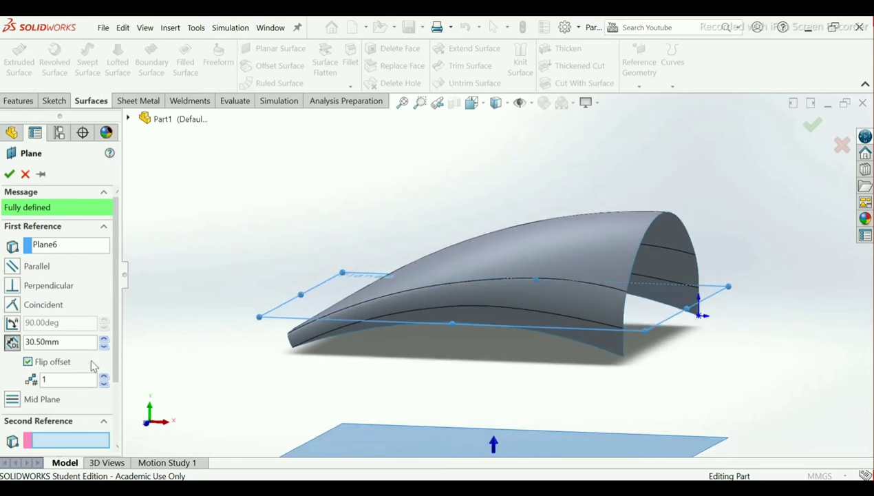
double_click(66, 343)
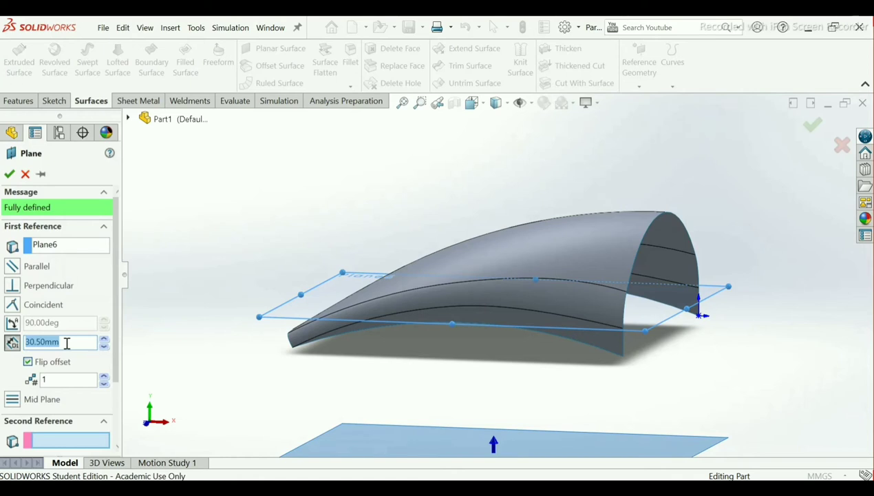
text(18)
key(Return)
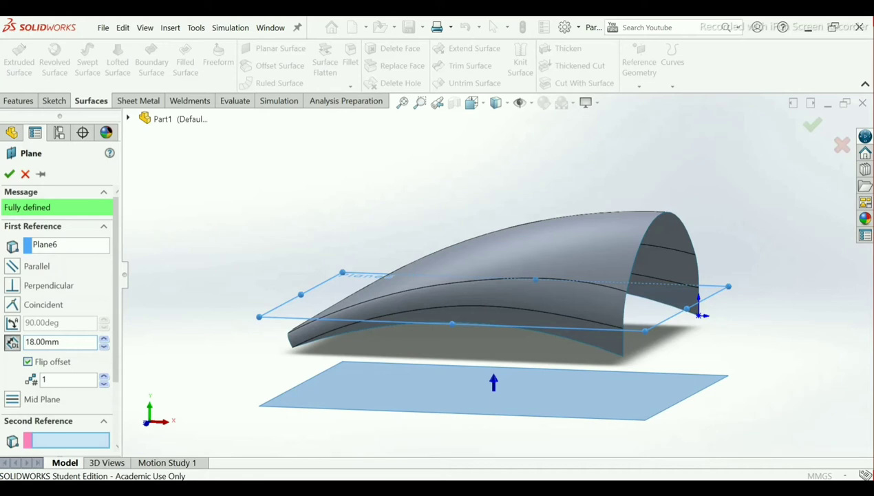
click(8, 173)
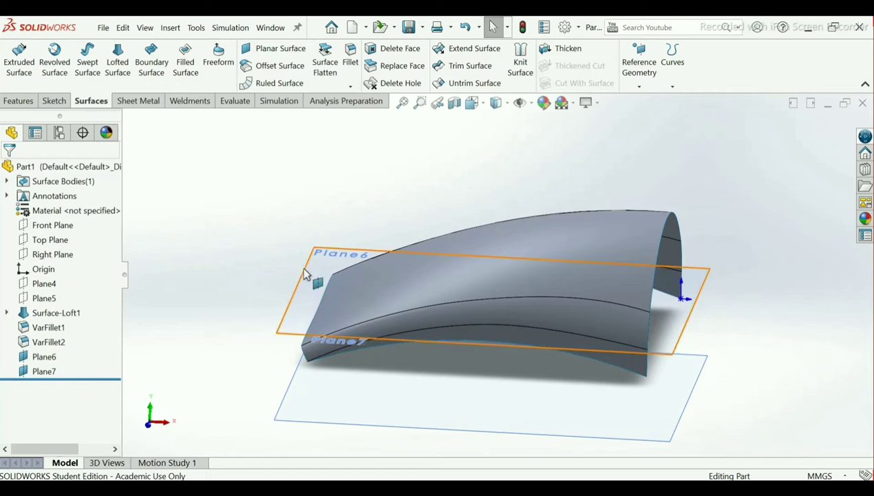
Hide the upper reference plane, Plane6, and start a sketch on the lower offset plane, Plane7
click(298, 278)
click(370, 241)
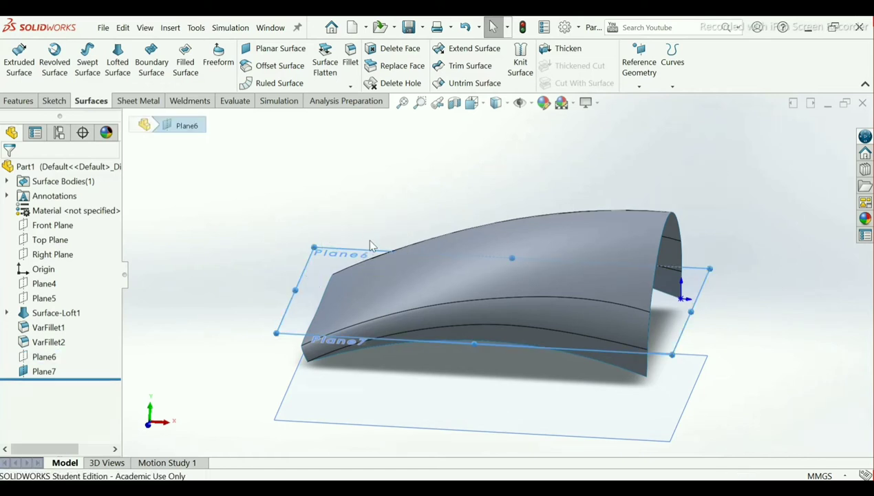
click(391, 397)
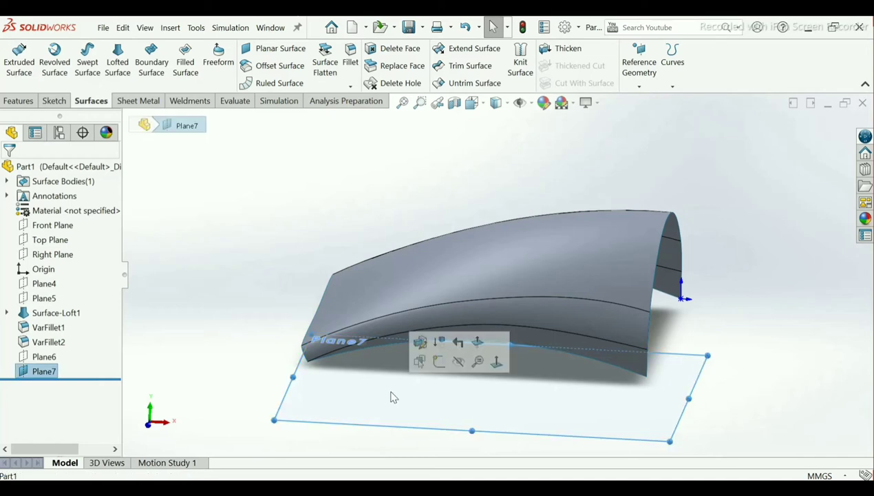
click(432, 365)
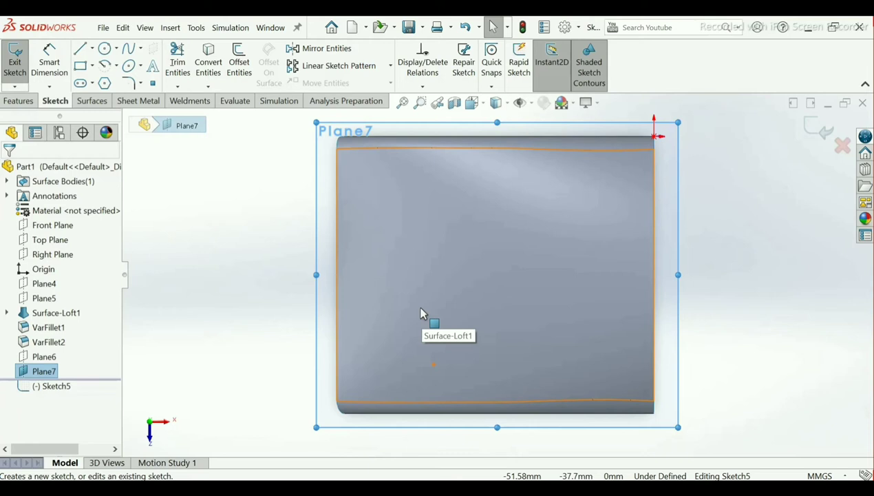
Sketch a horizontal construction line about 38.5 mm long, outward from the midpoint of the surface's end edge nearest the origin
click(92, 49)
click(96, 82)
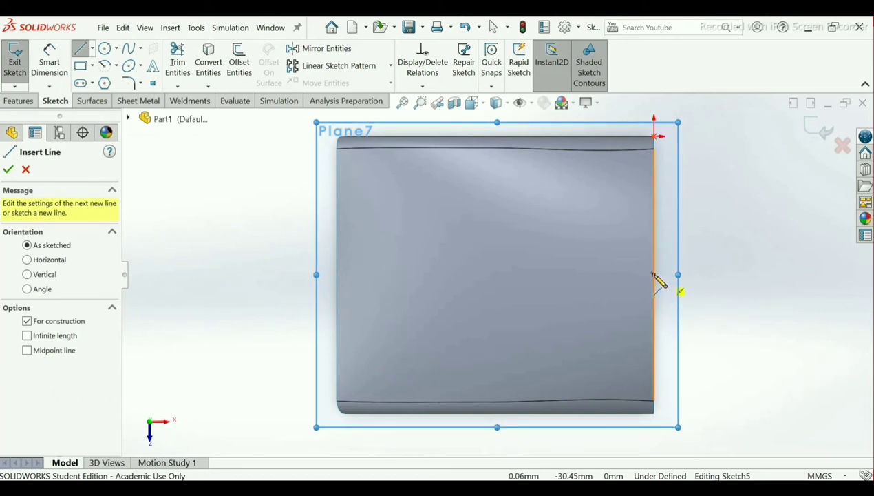
click(654, 275)
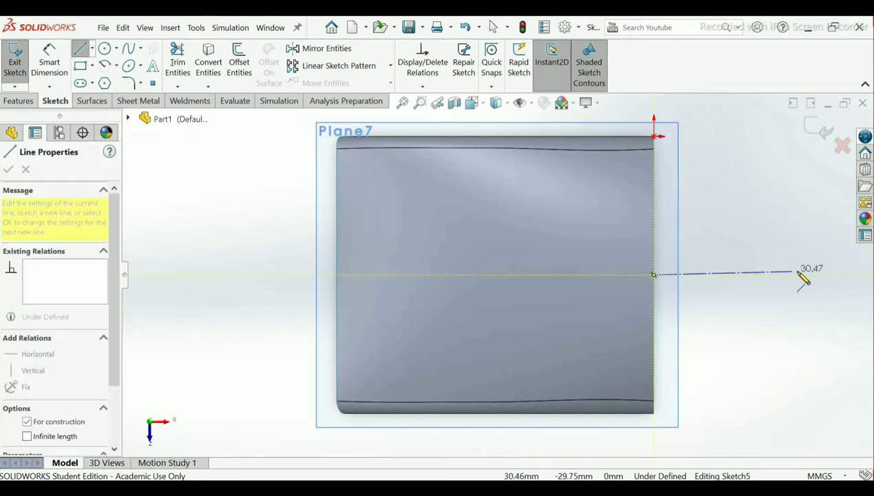
click(829, 275)
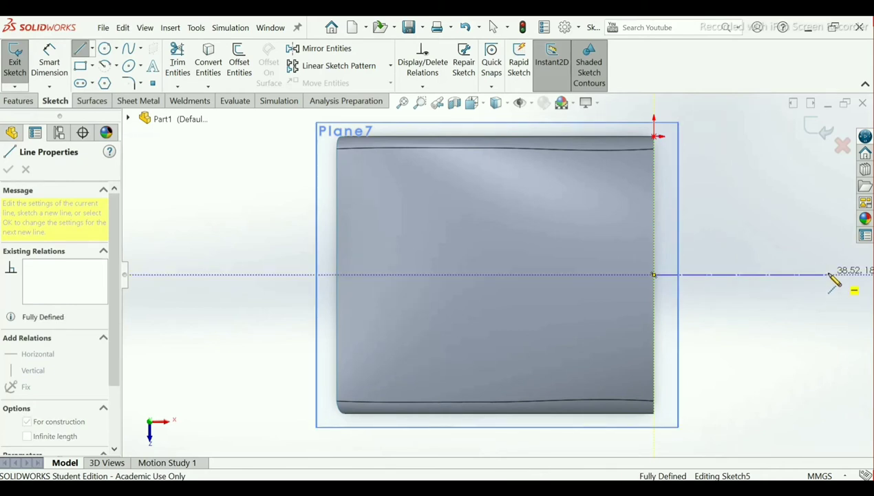
right_click(829, 276)
click(834, 283)
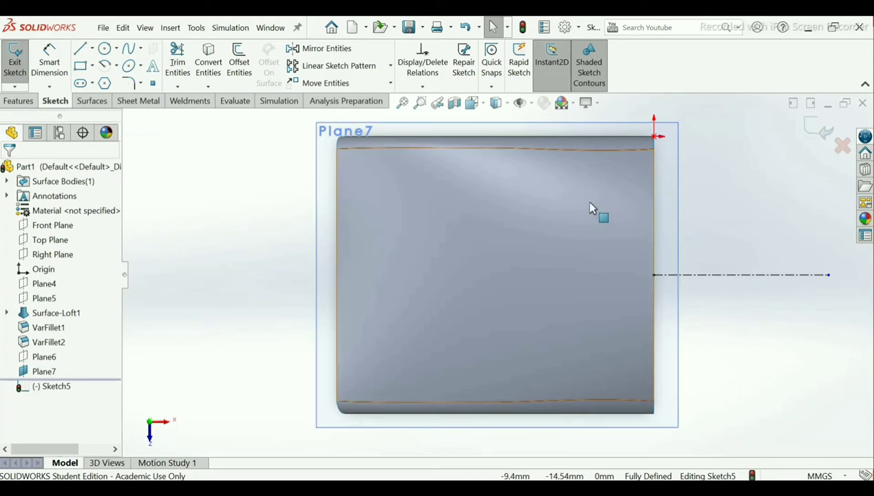
click(105, 67)
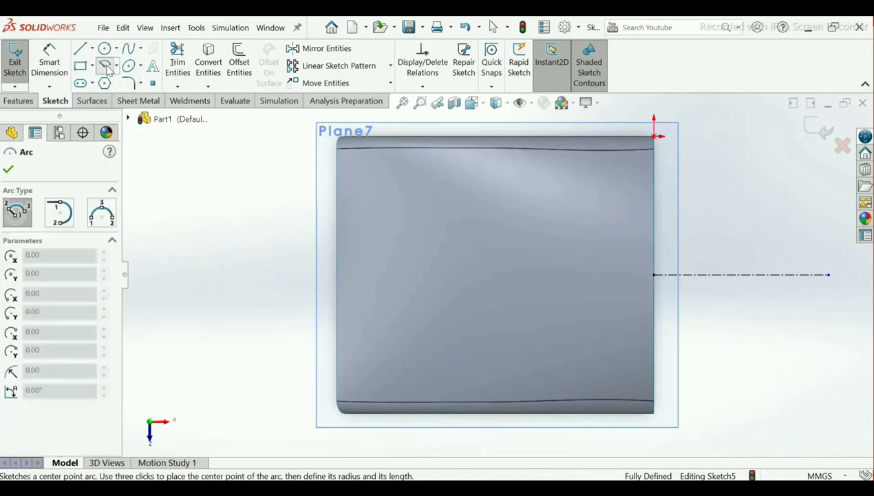
click(654, 274)
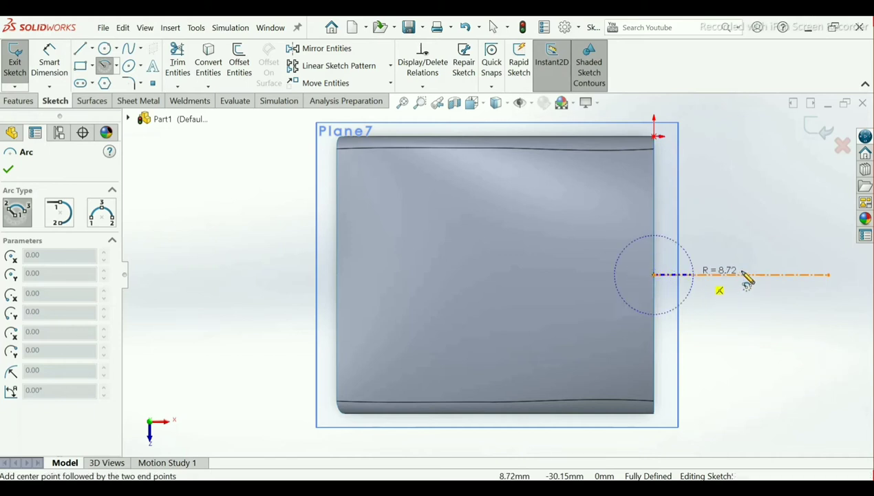
click(829, 275)
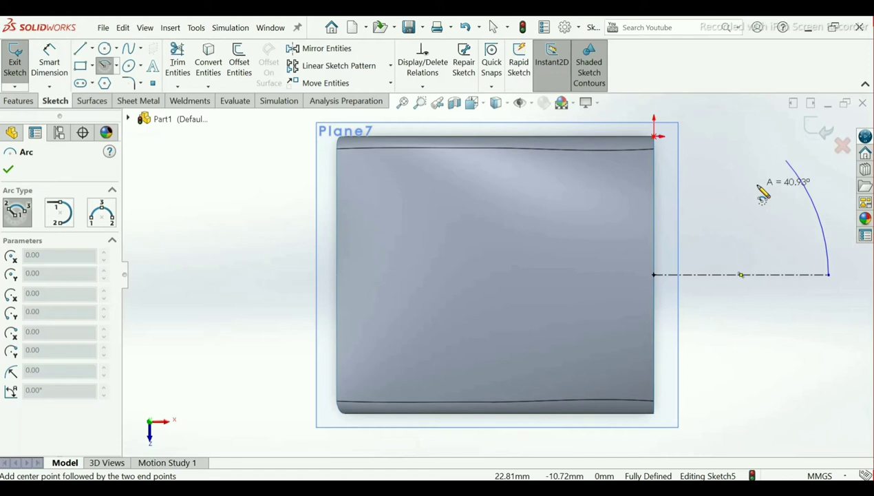
key(Escape)
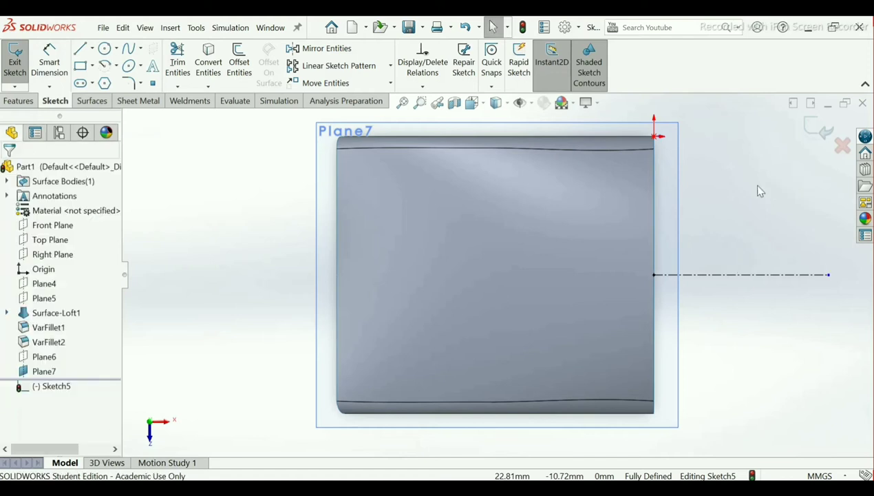
click(749, 277)
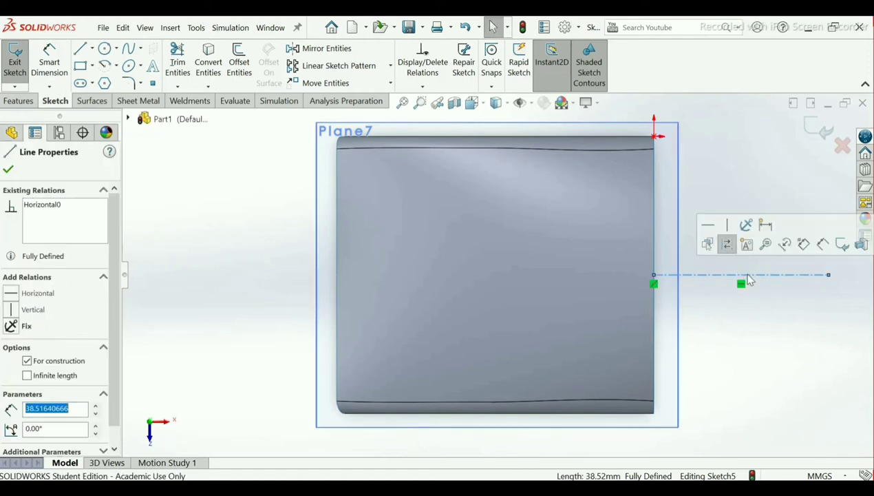
click(699, 185)
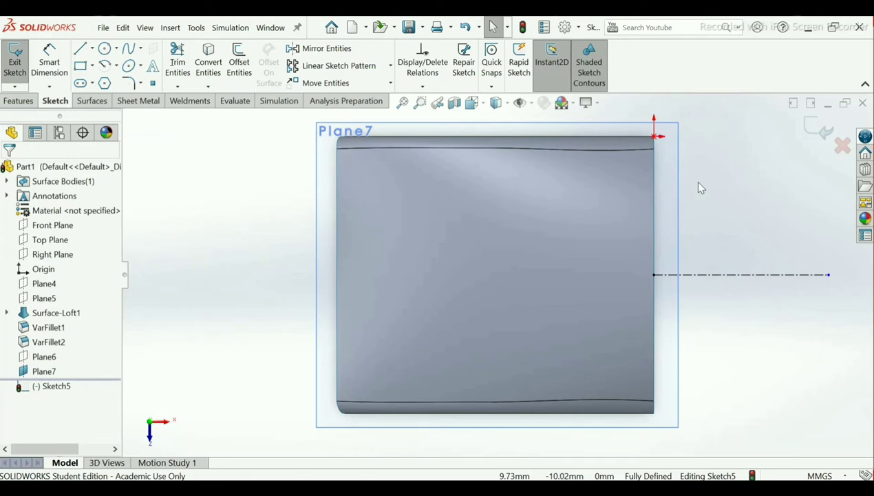
click(116, 67)
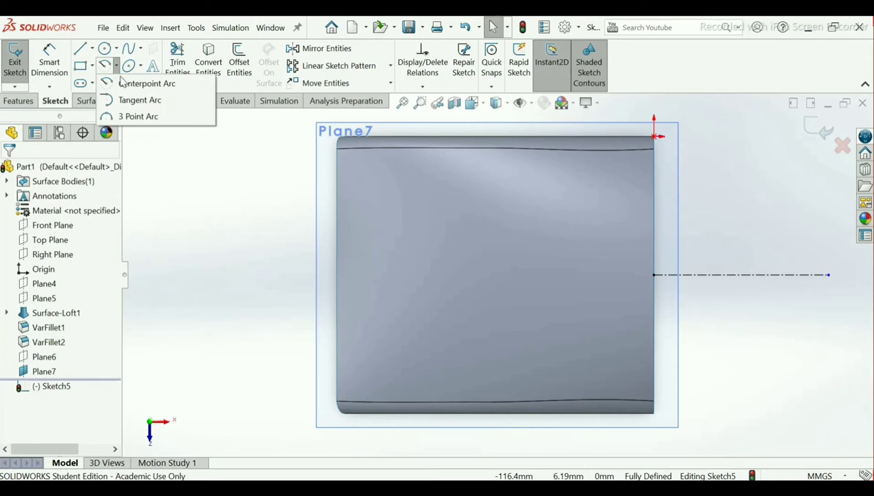
click(138, 83)
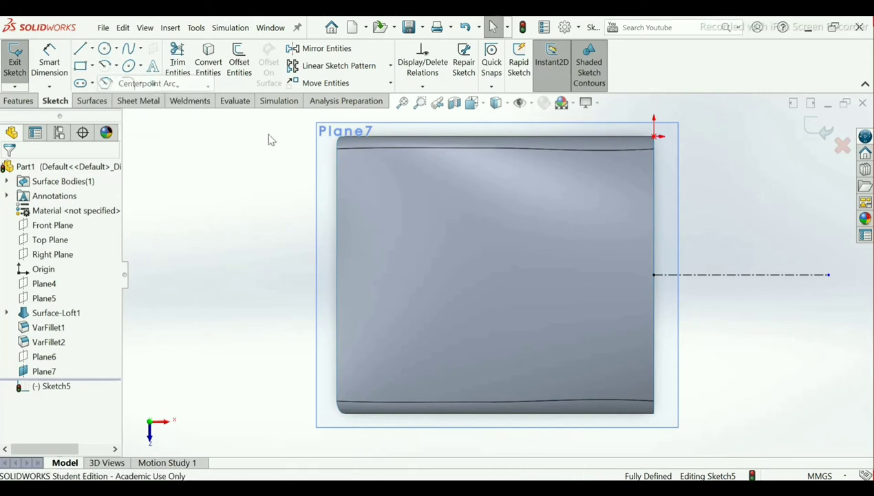
click(762, 274)
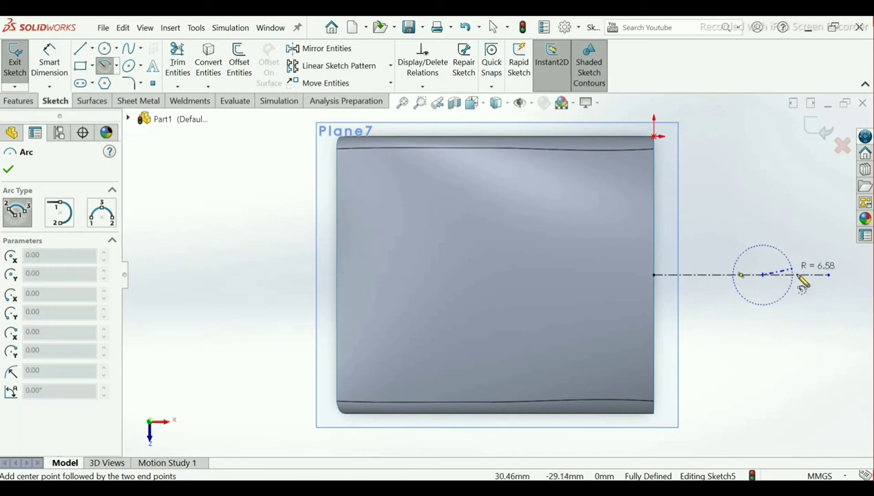
key(z)
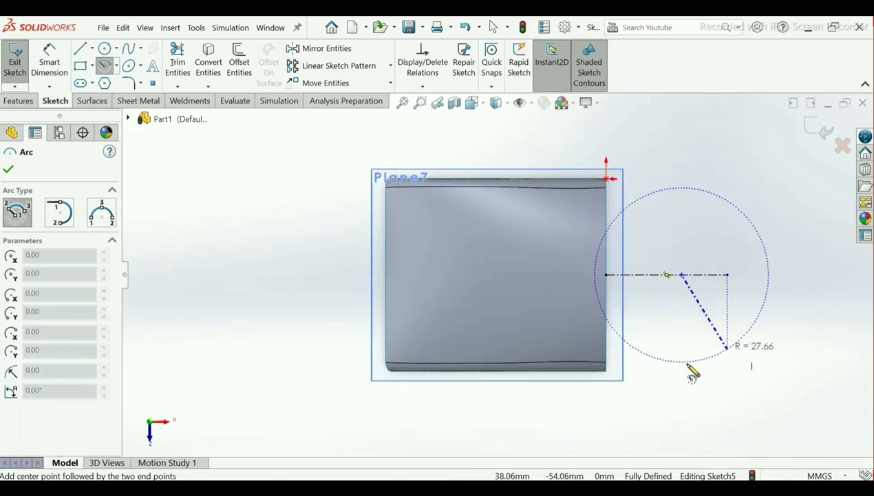
click(628, 277)
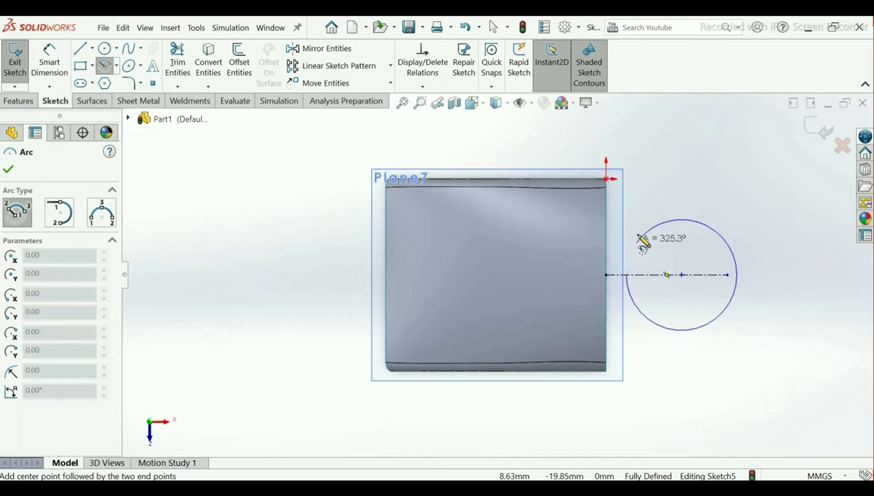
click(736, 275)
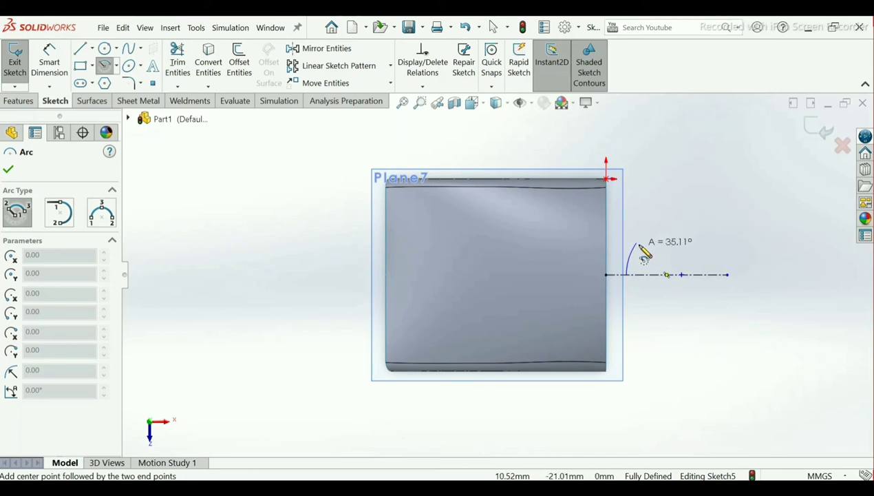
key(z)
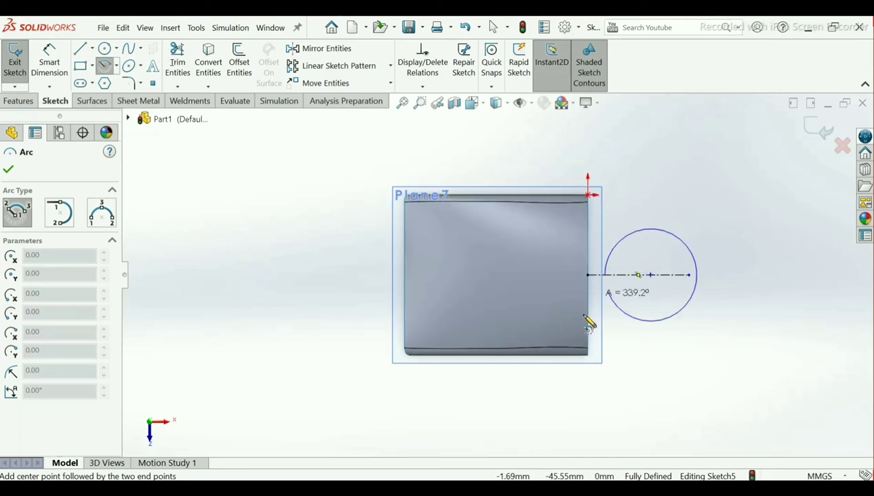
right_click(611, 279)
click(622, 283)
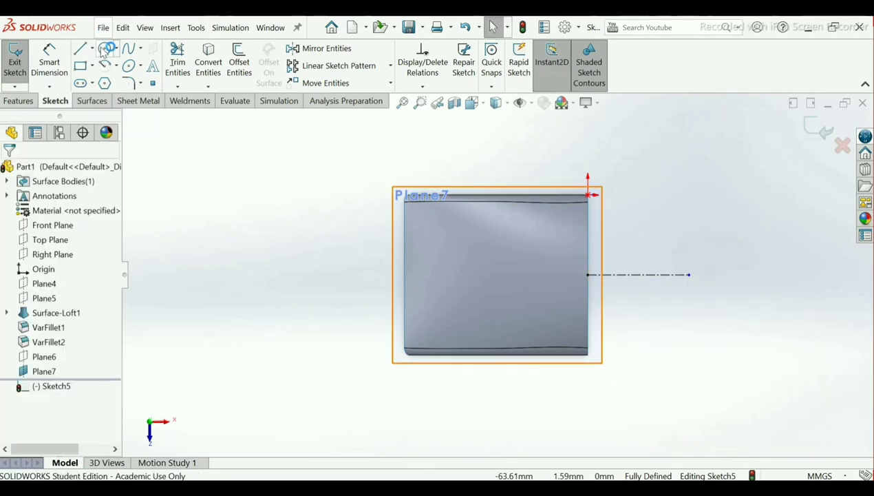
Sketch a circle of about 36.8 mm radius centred on the midpoint of the construction line
click(105, 49)
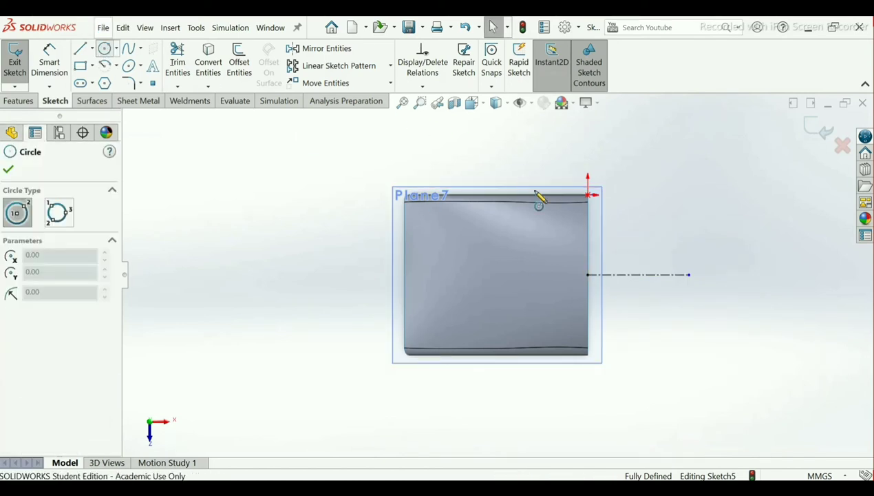
click(639, 275)
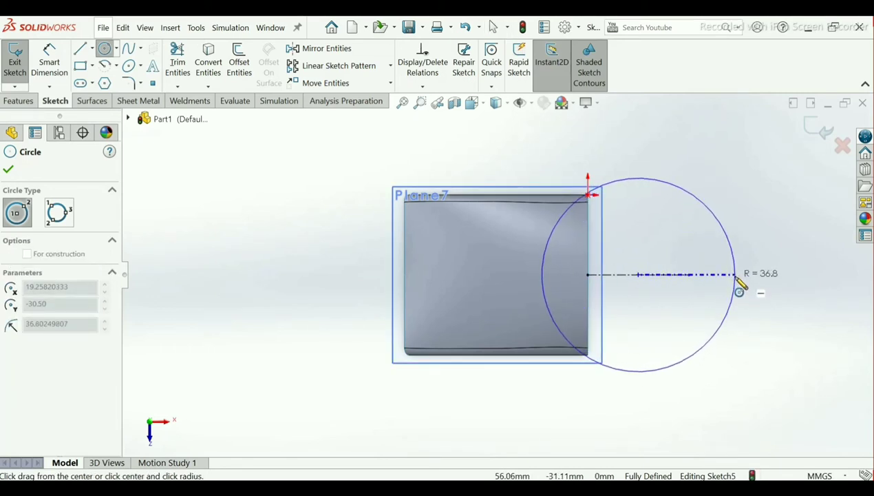
click(735, 276)
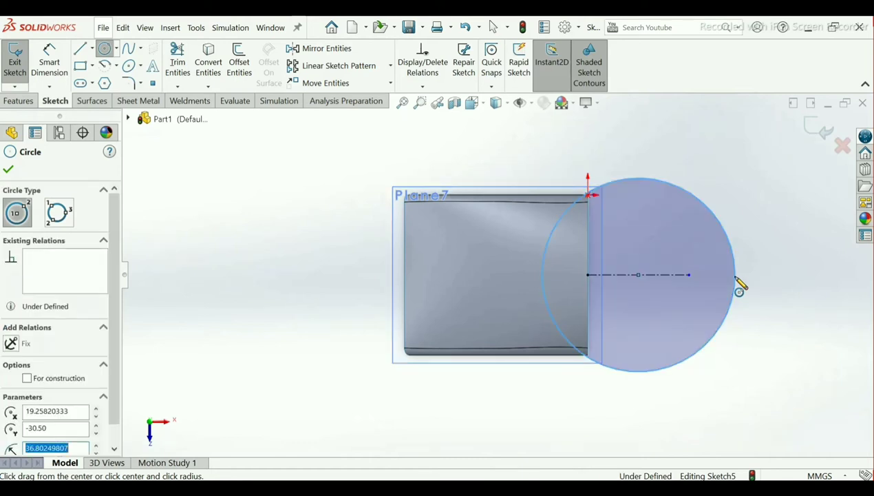
right_click(738, 282)
click(741, 285)
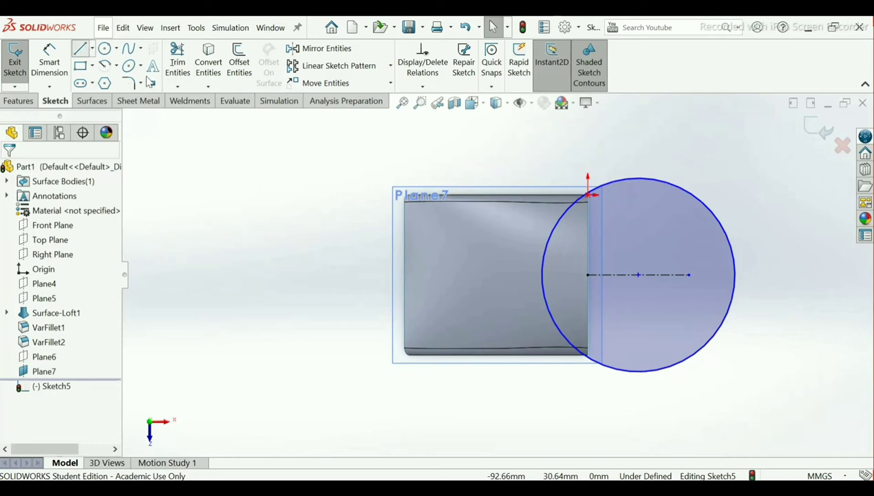
Sketch a vertical line across the circle's full diameter, from its top quadrant point to its bottom quadrant point
key(l)
click(639, 180)
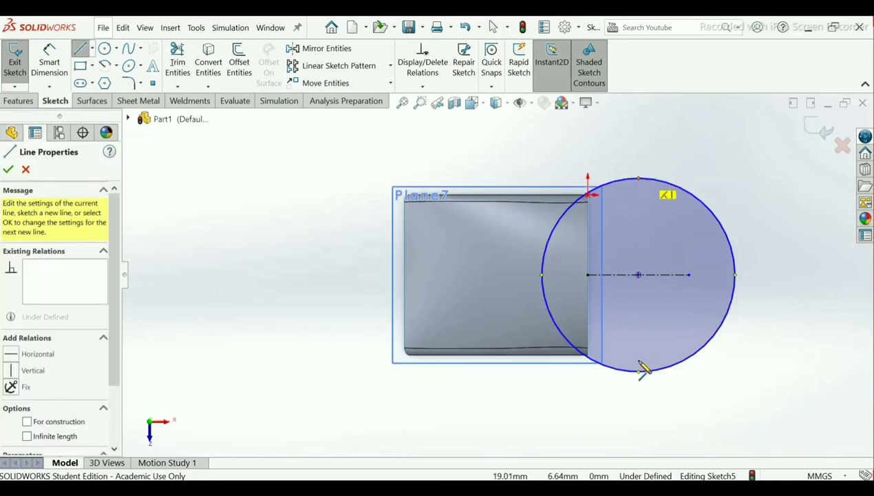
click(639, 372)
right_click(640, 375)
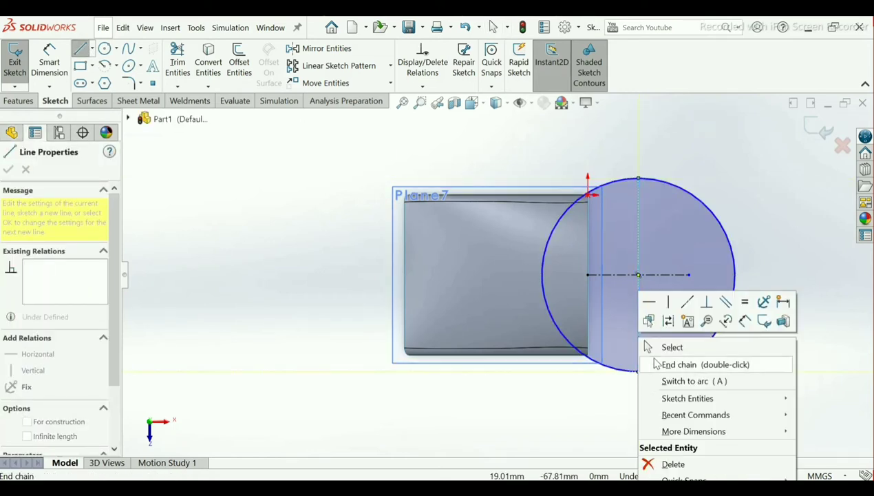
click(678, 363)
key(Escape)
Trim away the half of the circle nearest the surface and both halves of the vertical line, leaving the outer semicircle
click(178, 62)
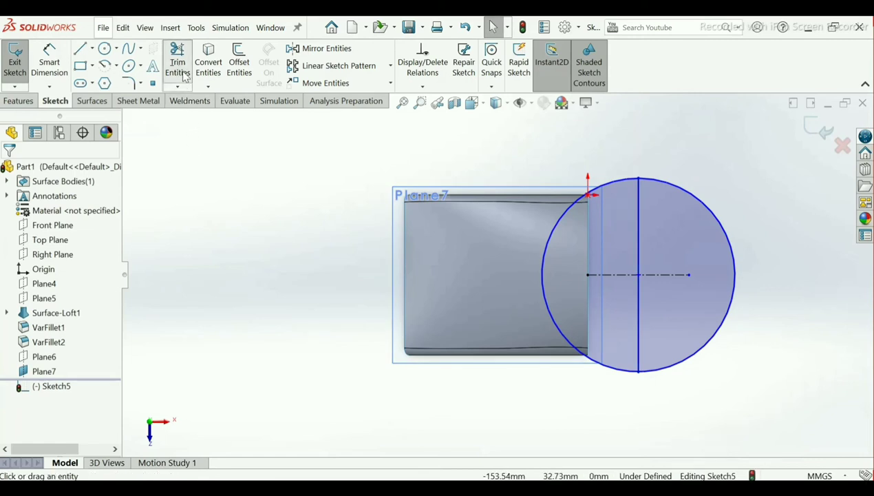
click(567, 241)
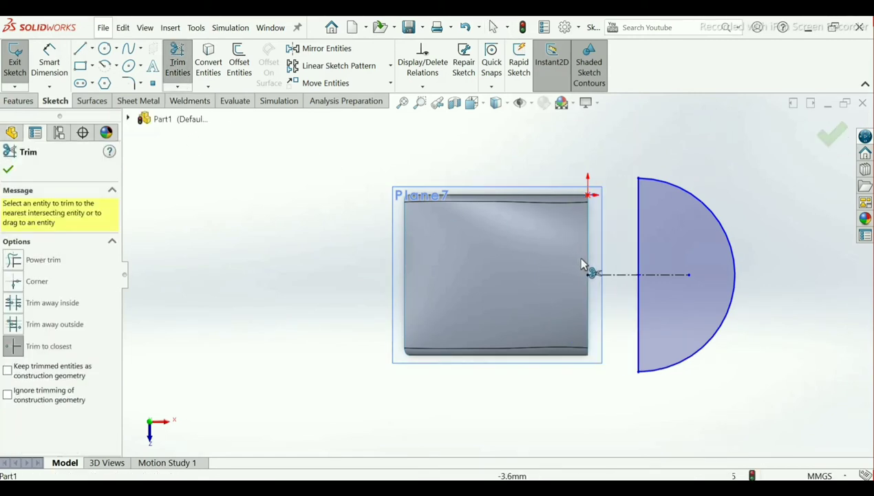
click(640, 242)
click(639, 309)
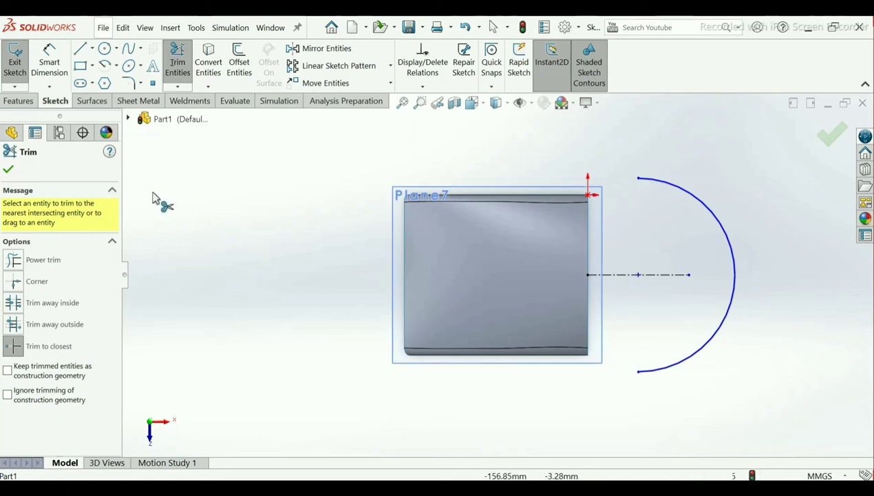
click(9, 170)
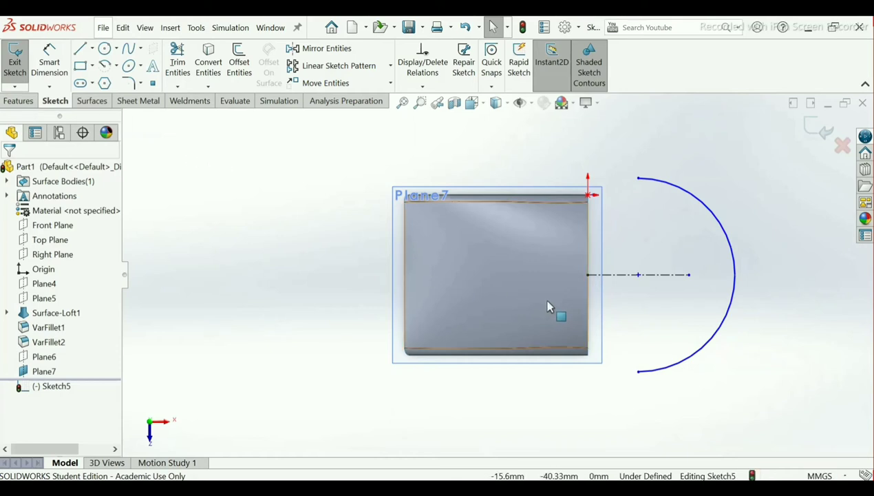
Dimension the semicircular arc's radius at 38 mm
click(49, 62)
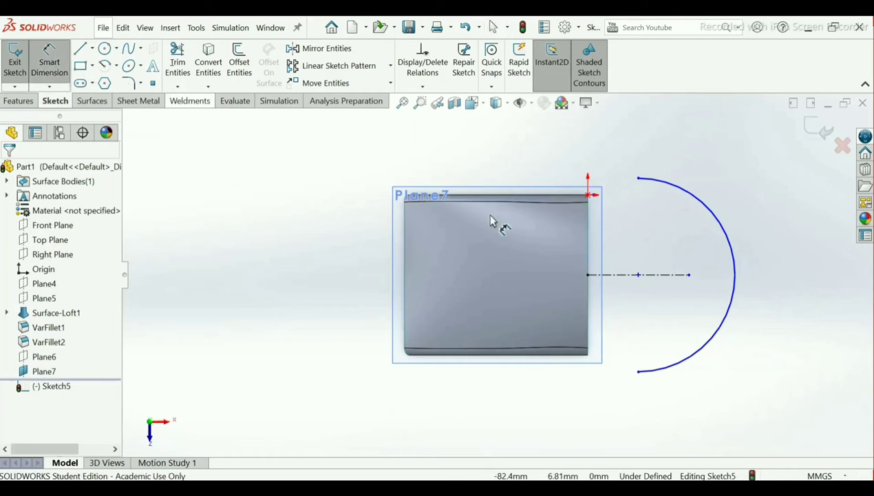
click(735, 292)
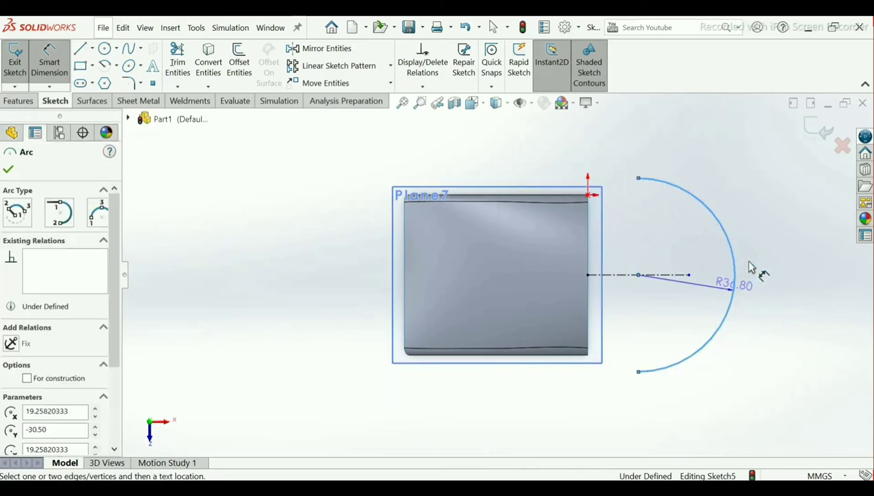
click(777, 253)
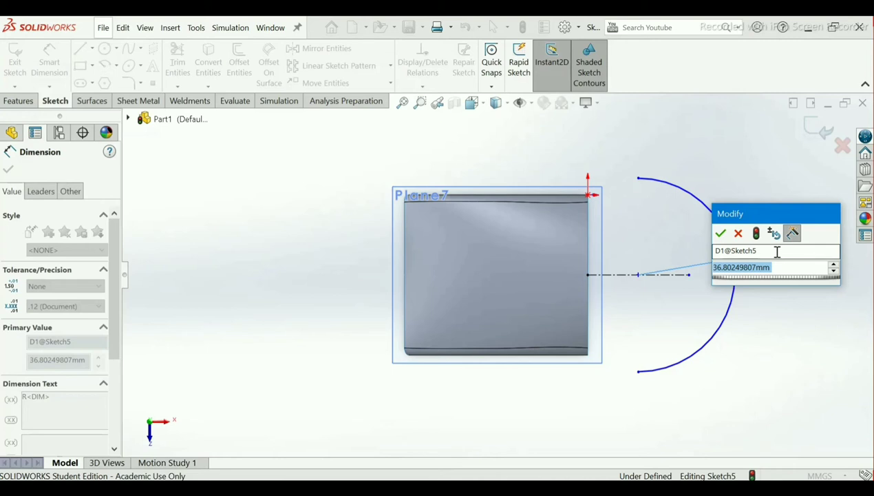
text(38)
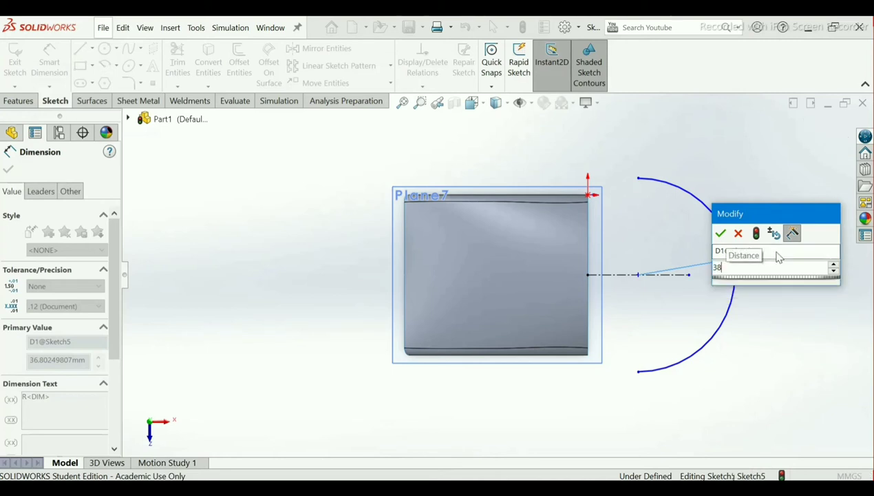
key(Return)
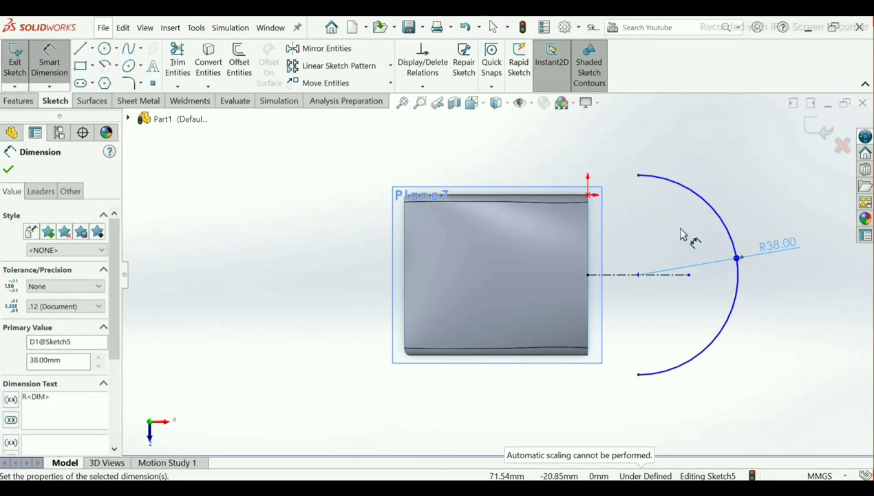
click(8, 172)
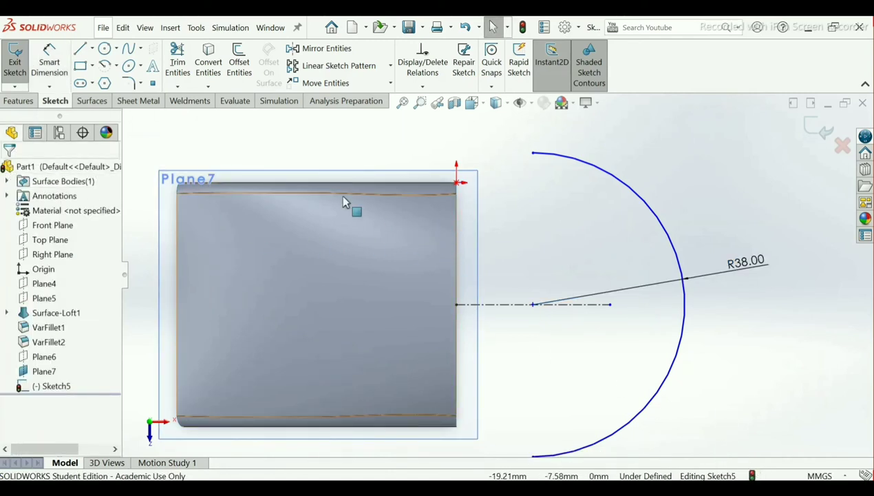
Try a horizontal relation between the arc's upper endpoint and the origin, and delete that relation
click(422, 87)
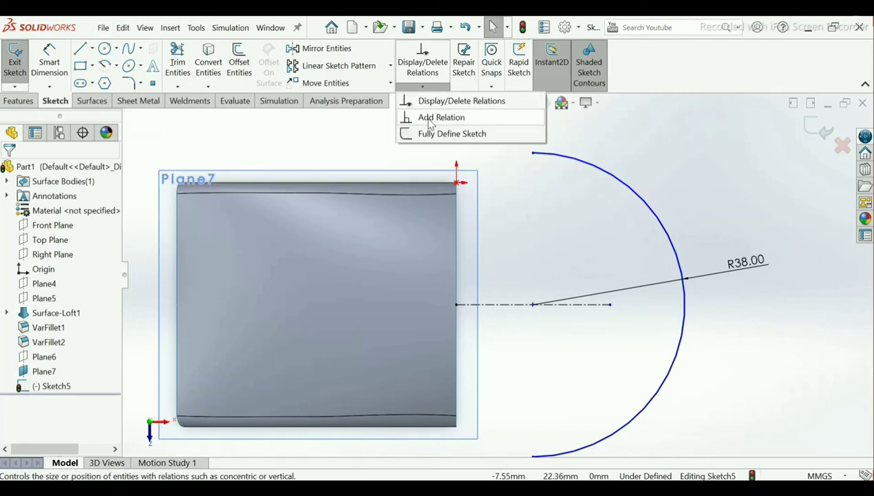
click(430, 118)
click(534, 154)
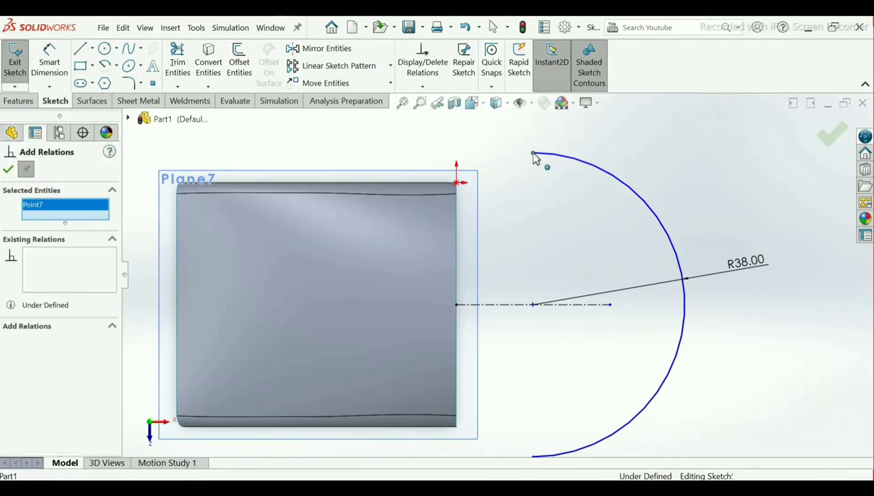
click(457, 184)
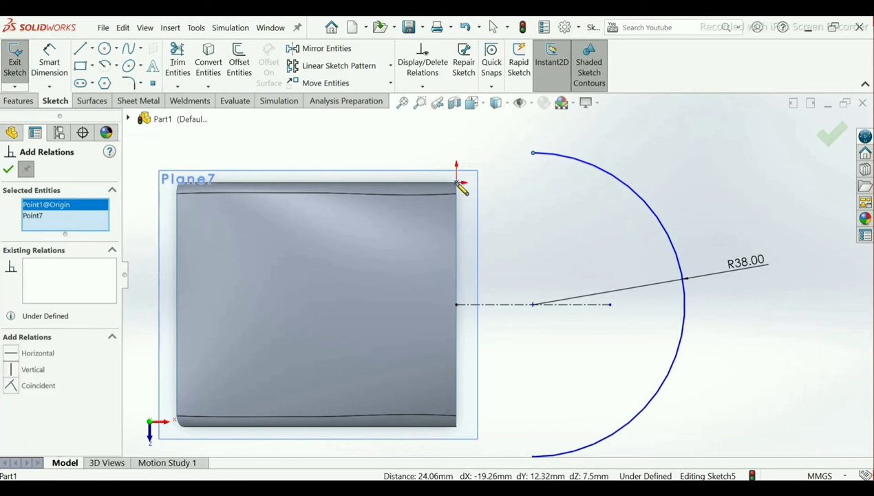
click(12, 352)
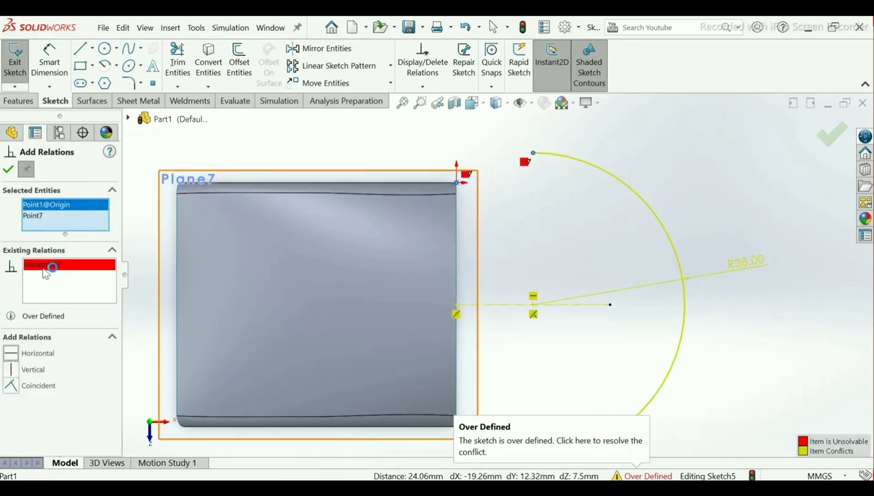
right_click(44, 266)
click(78, 275)
key(Return)
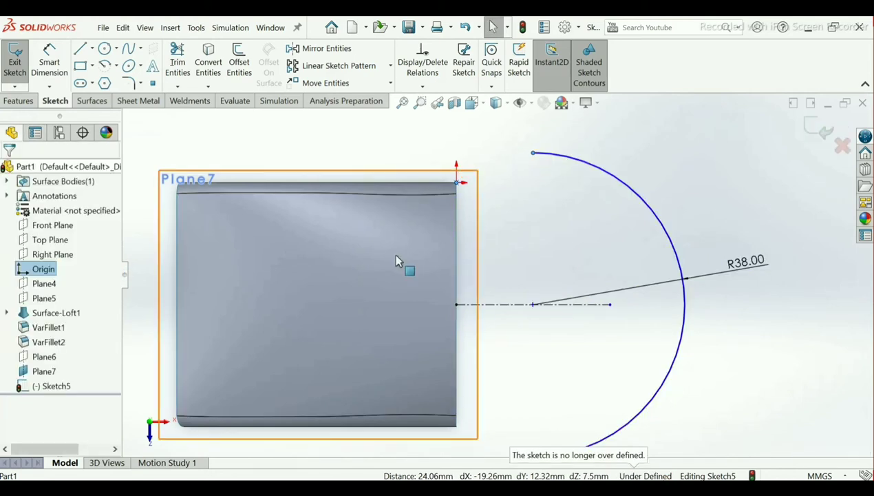
Delete the semicircular arc together with its radius dimension, keeping the construction line
click(673, 248)
key(Delete)
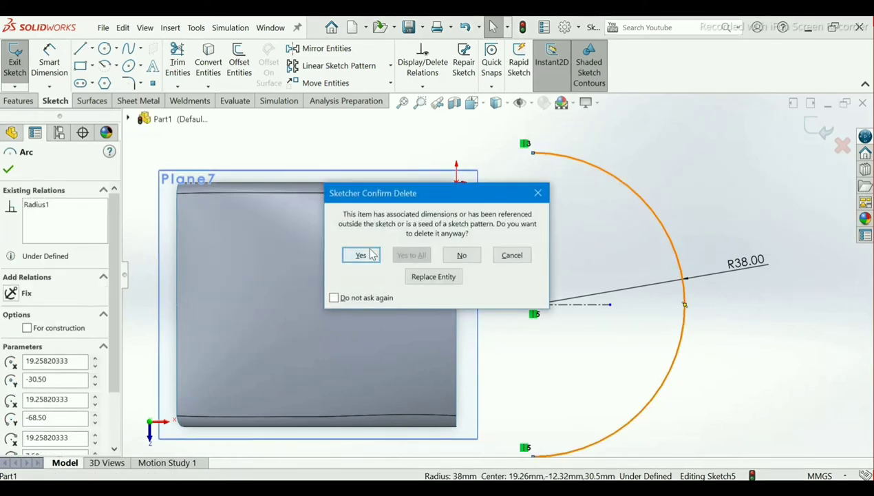
click(371, 254)
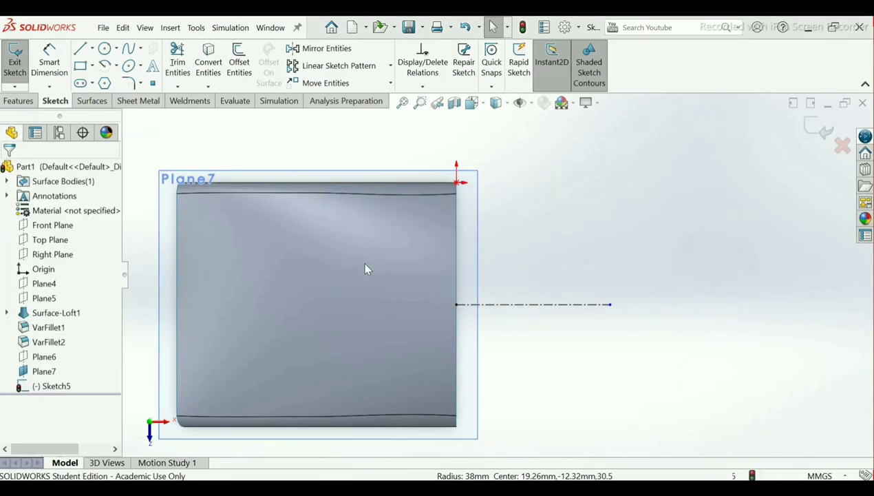
Sketch an outward-facing semicircular centerpoint arc of about 30.5 mm radius, centred on the construction line about 6.9 mm from the surface's end edge
click(105, 67)
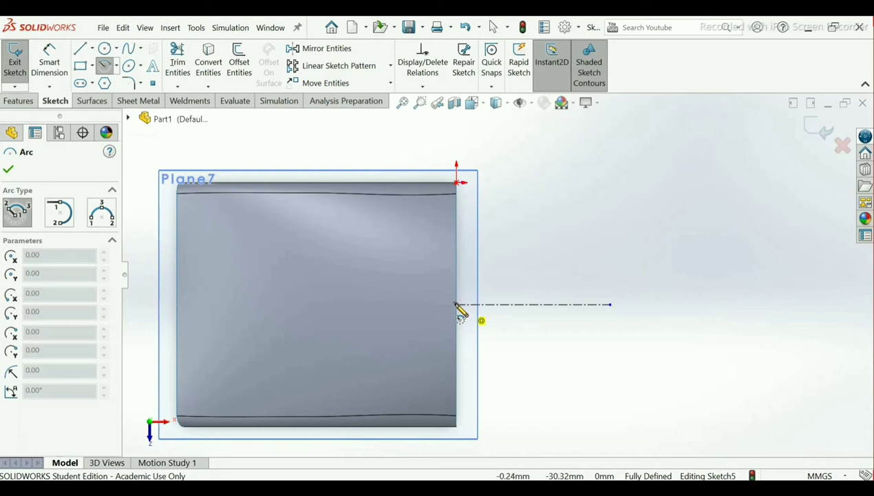
click(484, 303)
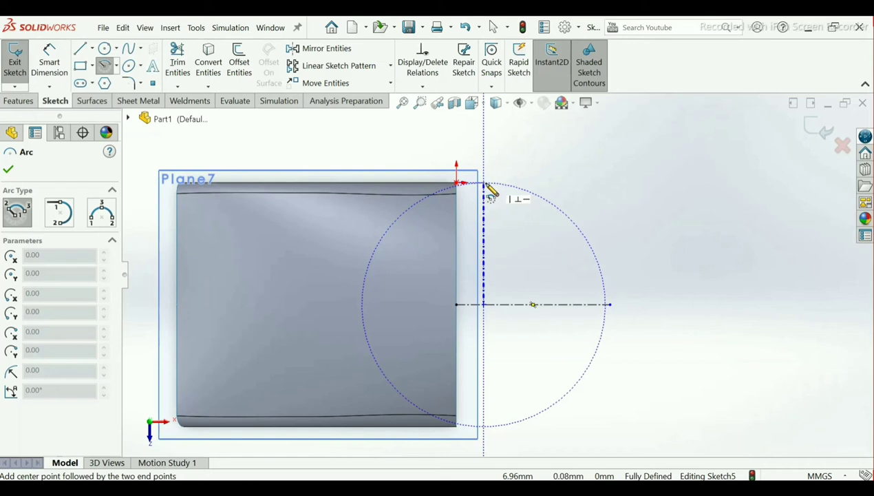
click(491, 192)
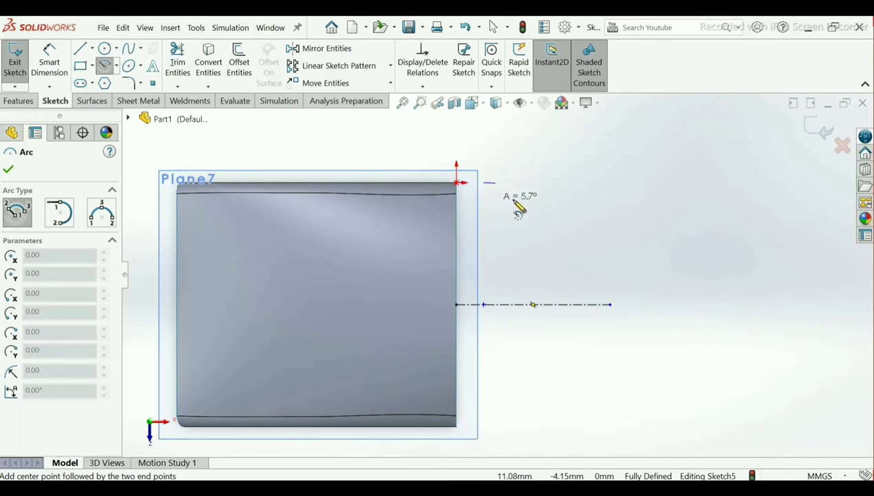
click(484, 425)
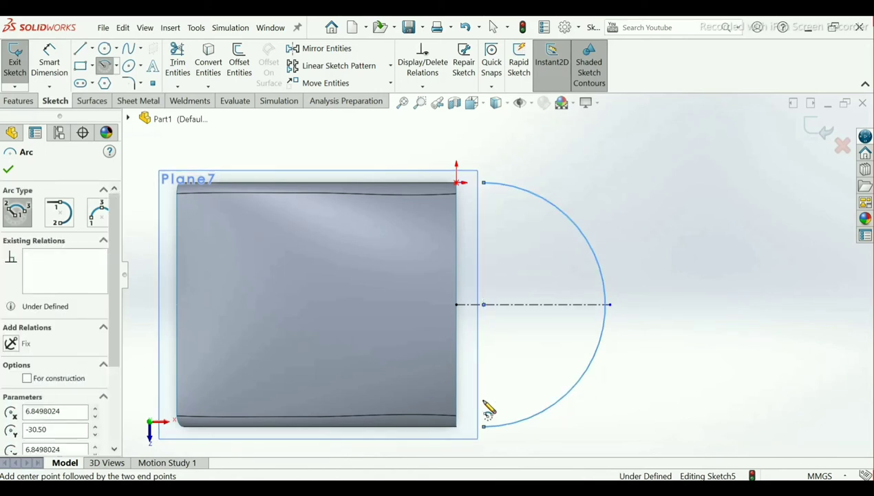
right_click(489, 409)
click(498, 379)
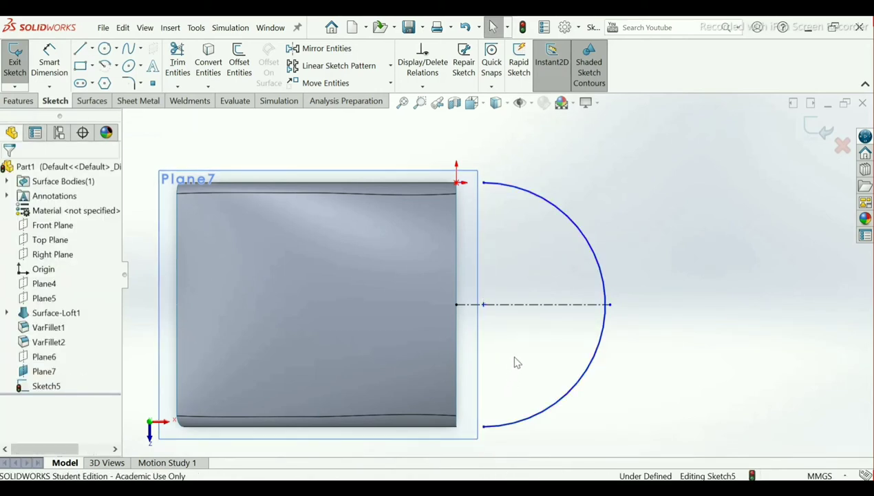
Add a vertical relation between the arc's upper endpoint and its centre point
click(422, 87)
click(427, 115)
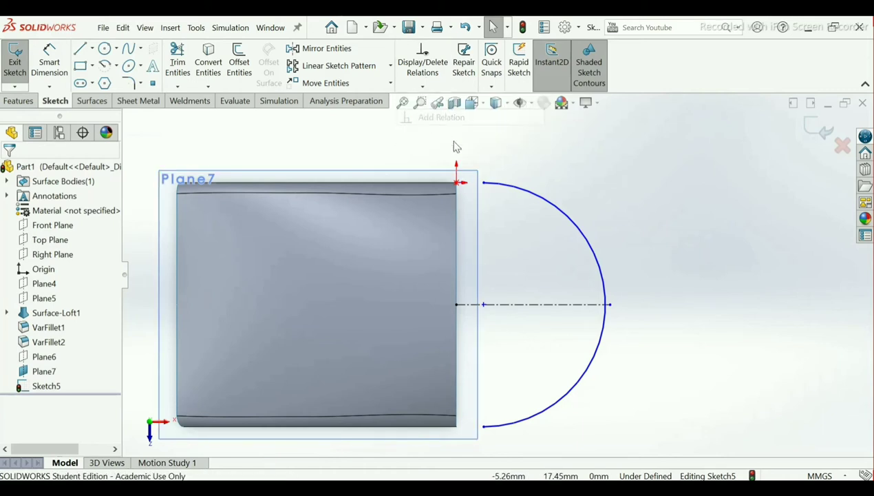
click(485, 184)
click(484, 304)
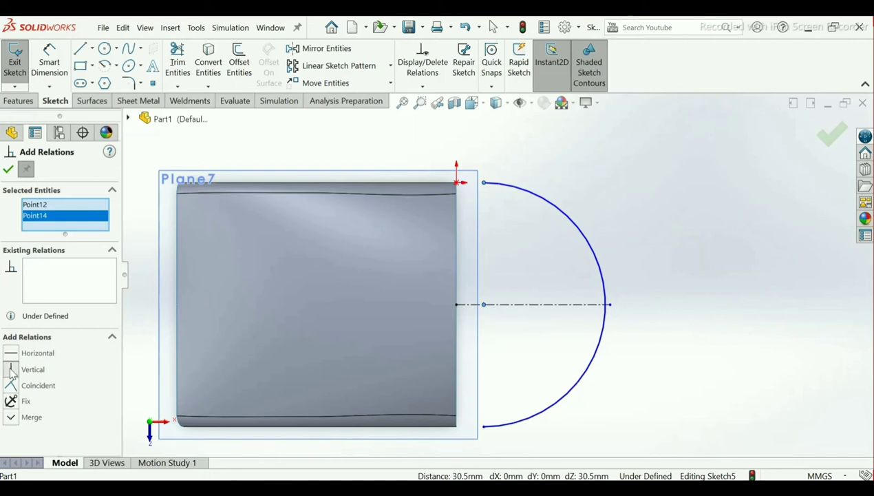
click(7, 171)
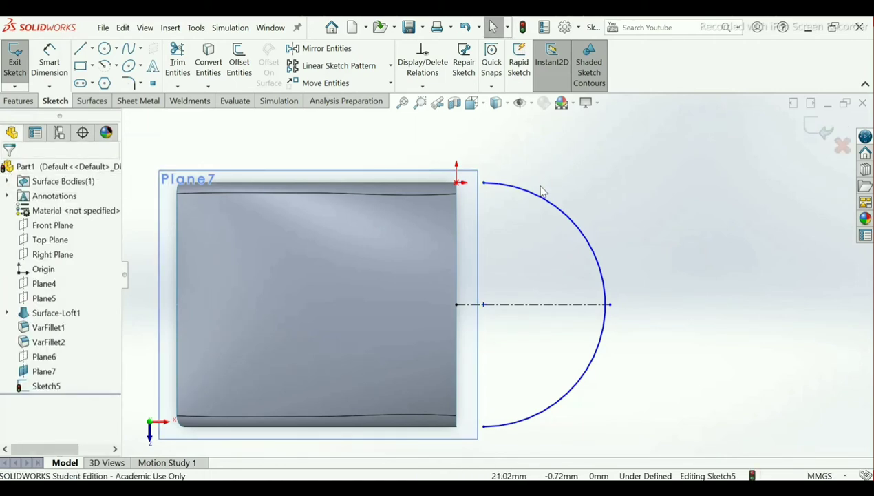
Dimension the horizontal distance between the origin and the arc's upper endpoint at 13 mm
click(49, 59)
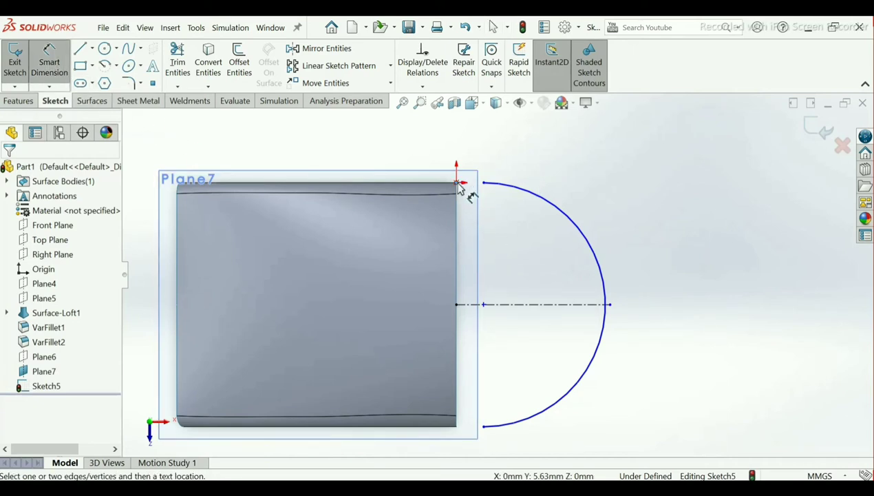
click(484, 183)
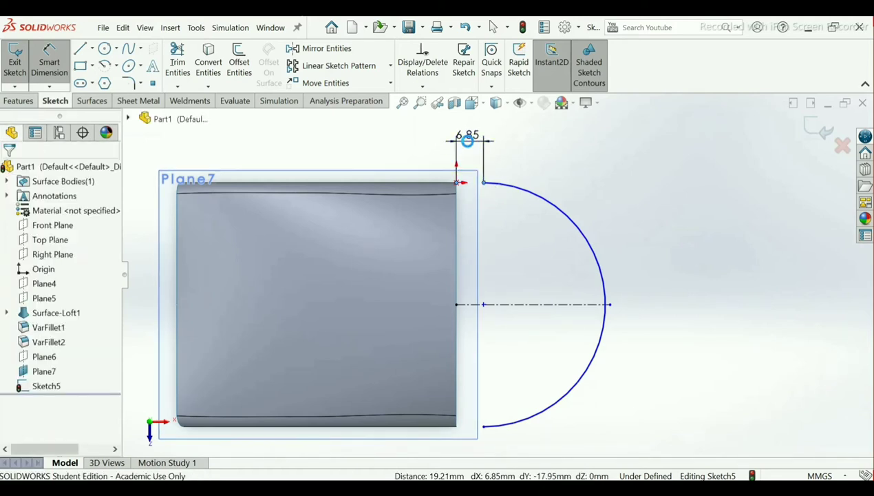
click(467, 140)
text(13)
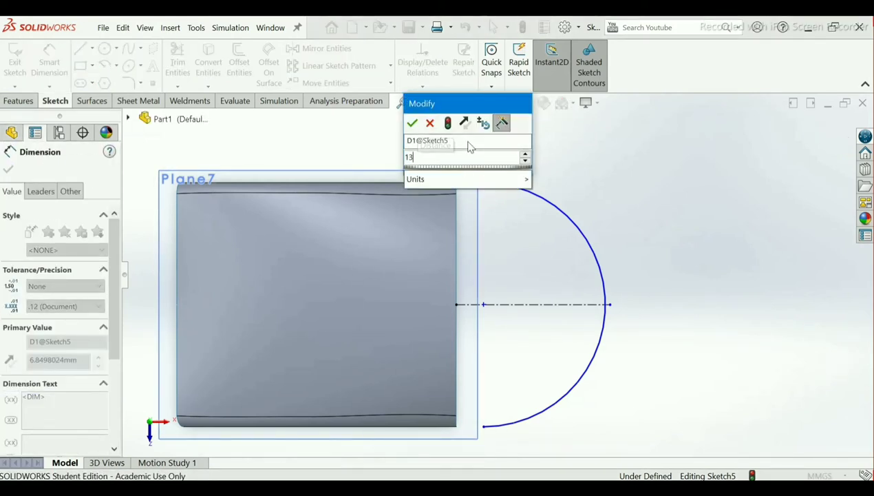
key(Return)
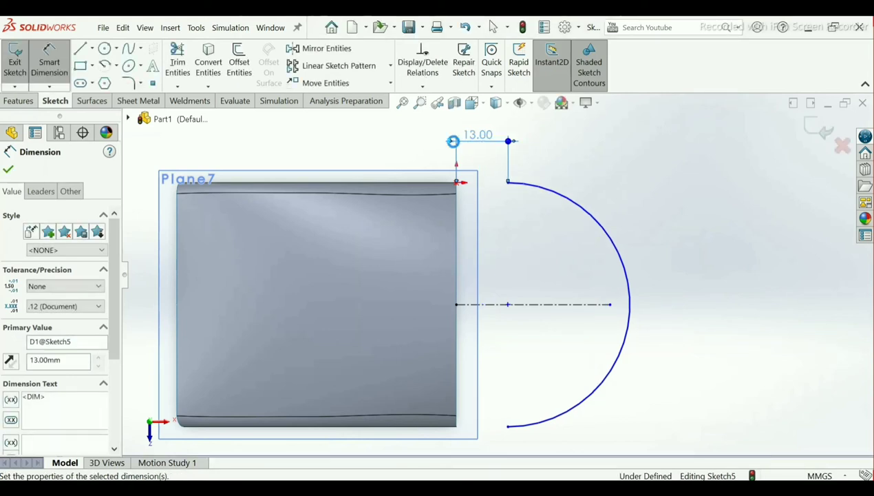
click(7, 171)
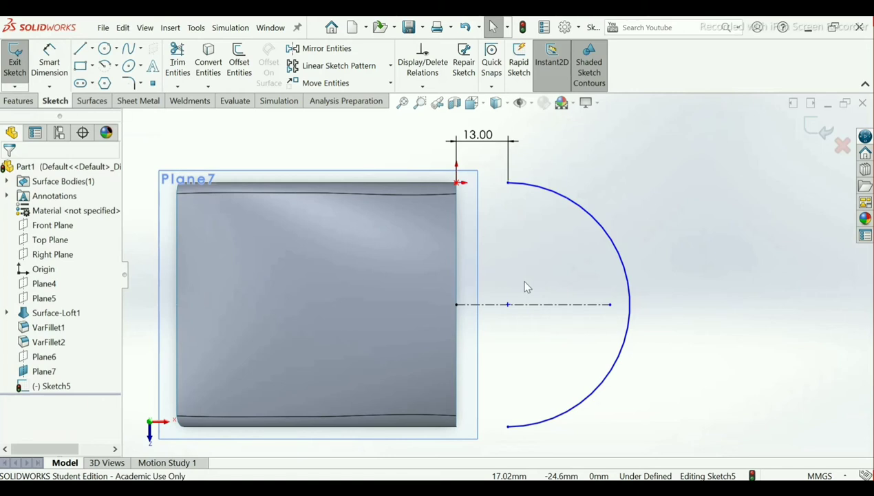
Dimension the semicircular arc's radius at 30.5 mm
key(d)
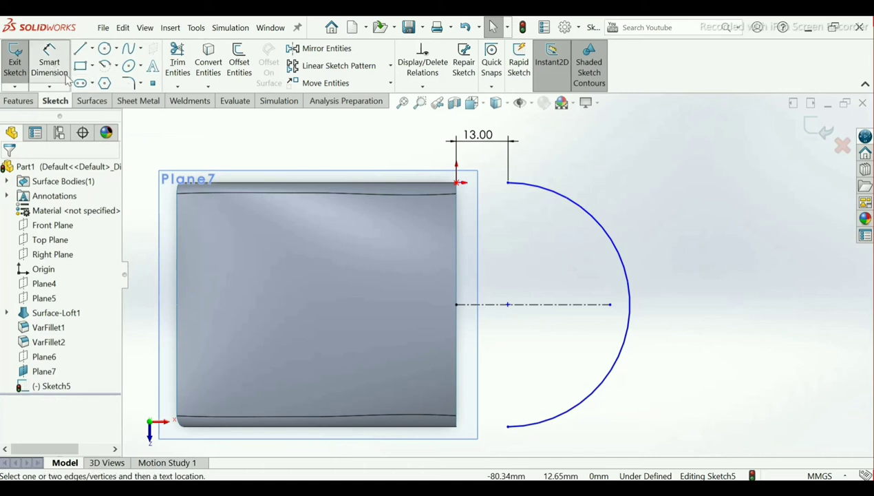
click(625, 362)
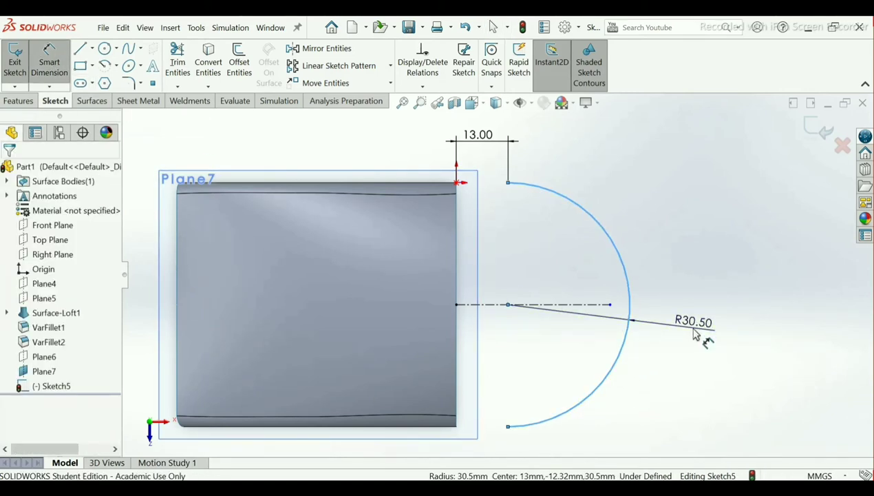
click(694, 334)
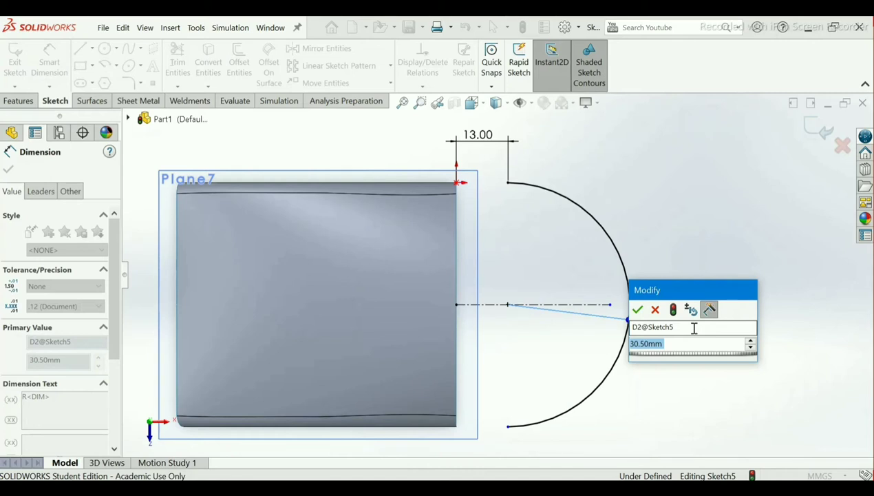
key(Return)
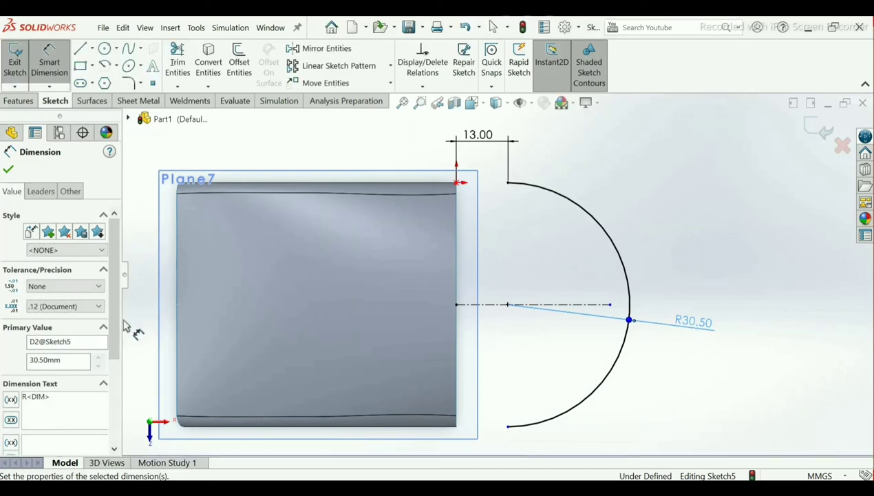
click(8, 171)
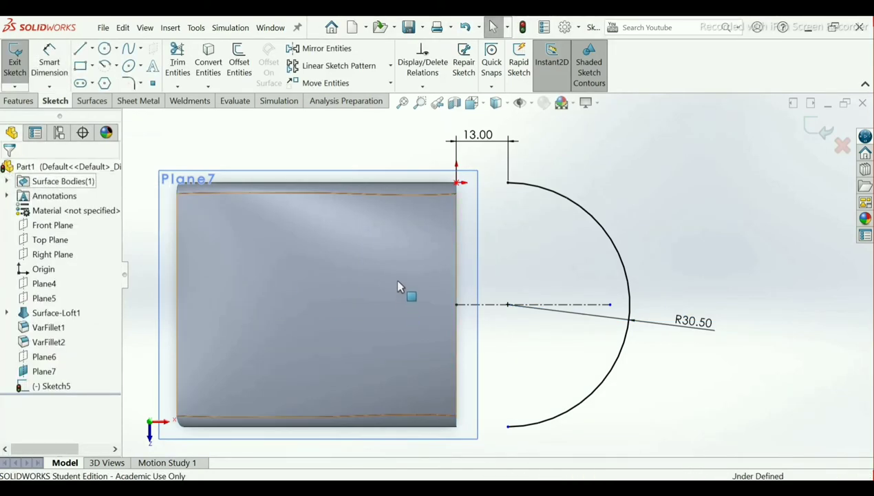
Exit the semicircular arc sketch and hide Plane7
mouse_move(406, 293)
middle_down()
mouse_move(390, 190)
mouse_move(423, 260)
mouse_move(496, 296)
mouse_move(531, 275)
middle_up()
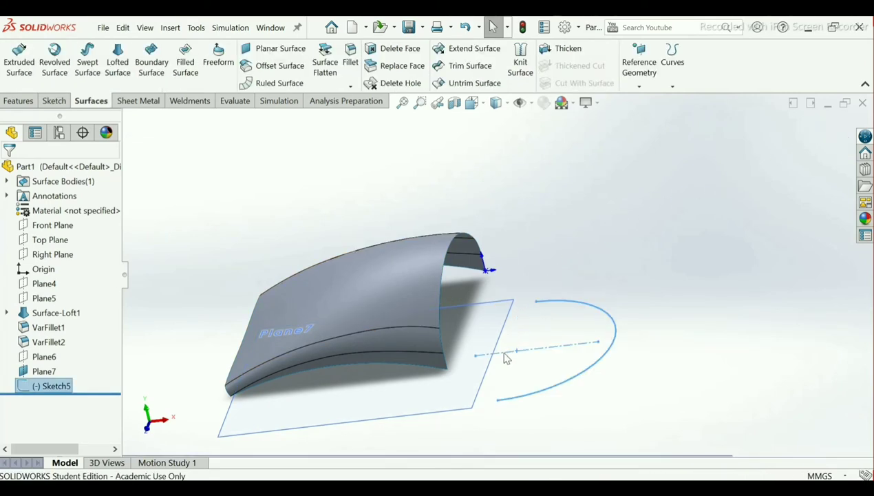
mouse_move(505, 355)
middle_down()
mouse_move(461, 316)
mouse_move(505, 353)
mouse_move(475, 331)
middle_up()
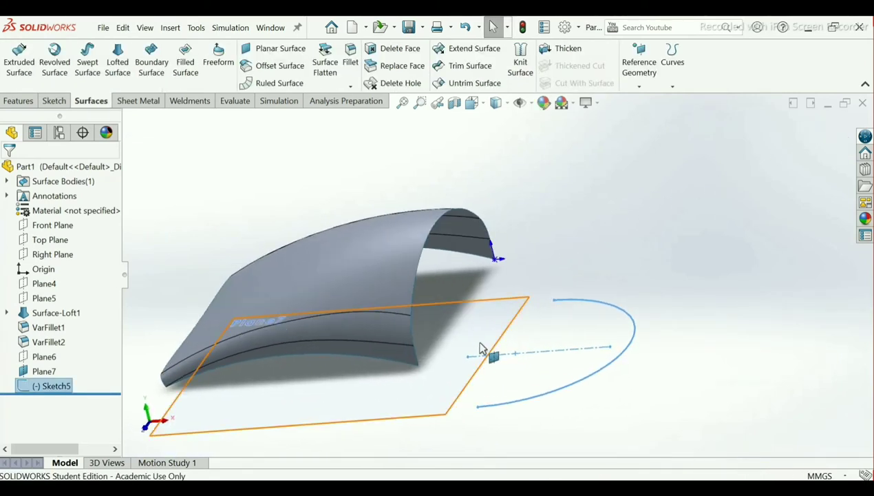
scroll(484, 351, down, 3)
click(490, 354)
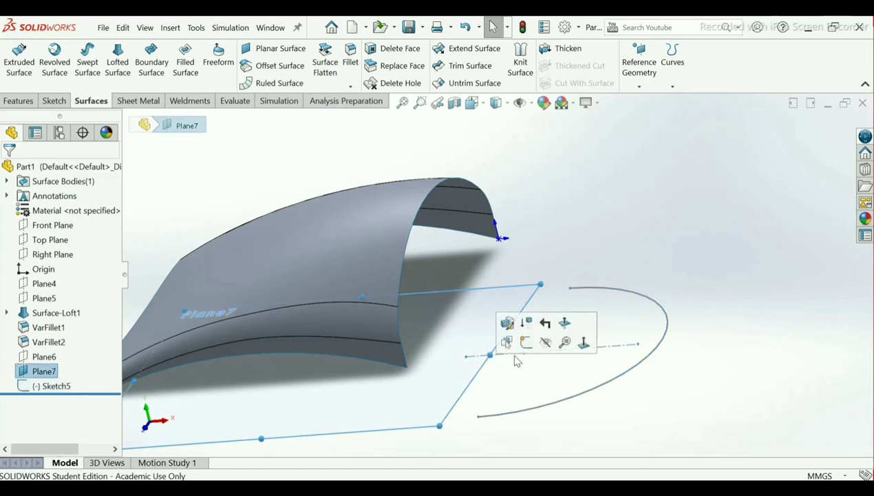
click(545, 345)
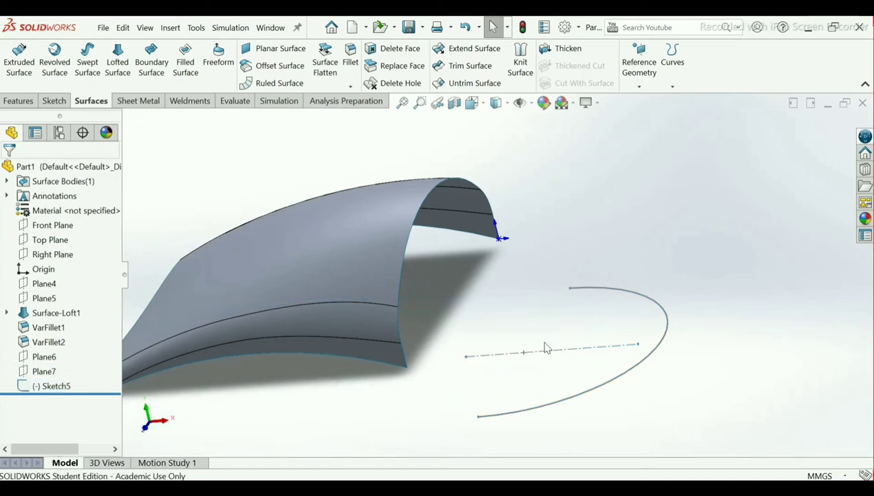
scroll(544, 346, up, 1)
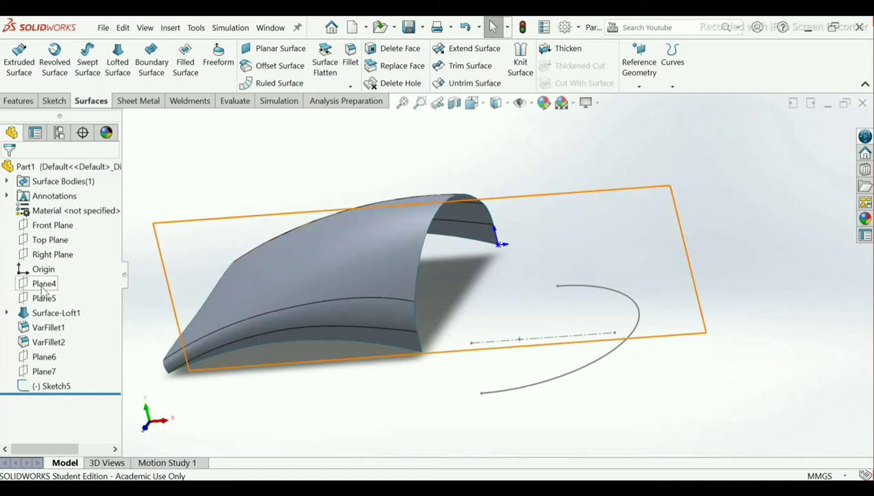
Show the Front Plane, Plane4 and Plane5 in the model
click(49, 226)
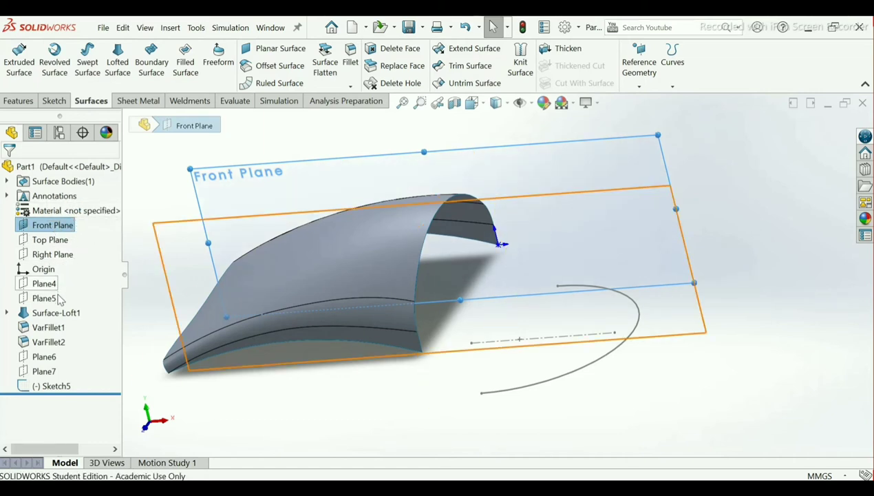
click(47, 284)
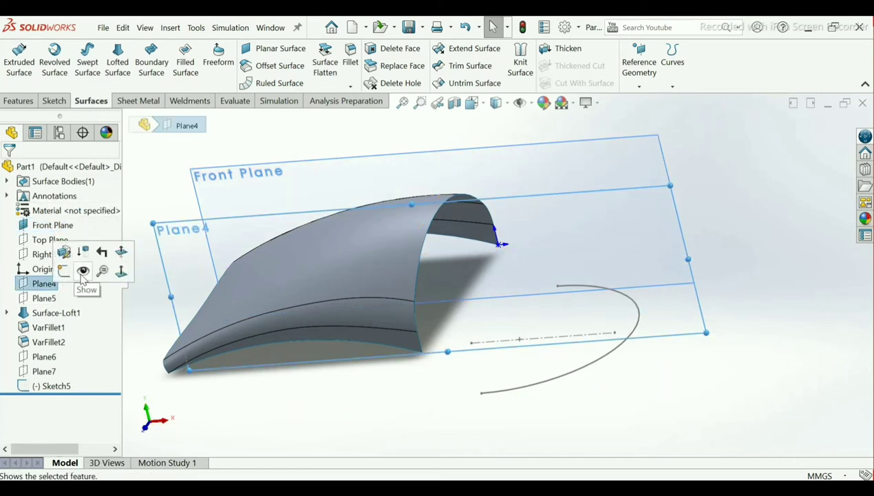
click(82, 275)
click(45, 298)
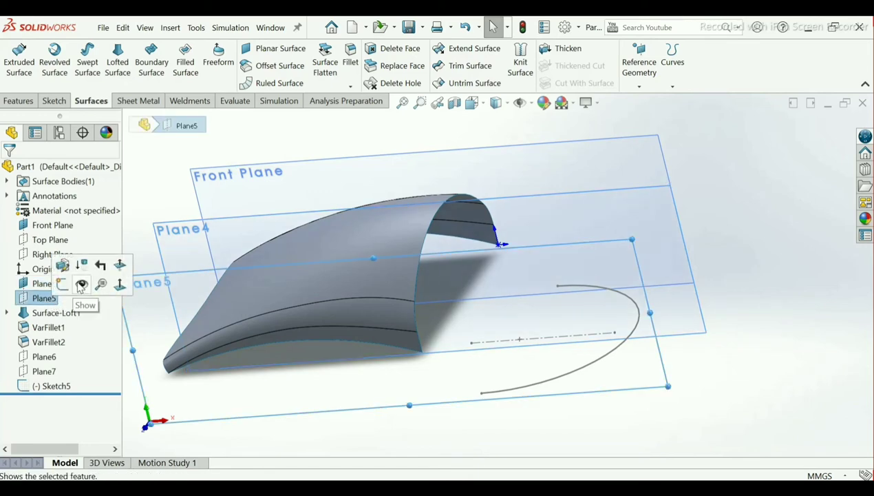
click(81, 285)
Start a new sketch on Plane5, along the near side of the lofted surface
middle_drag(512, 337, 484, 316)
scroll(488, 322, down, 2)
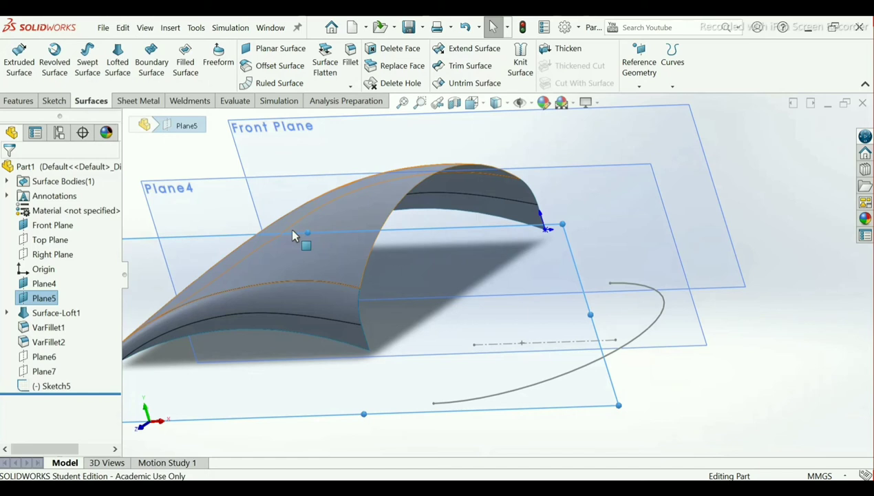
click(339, 235)
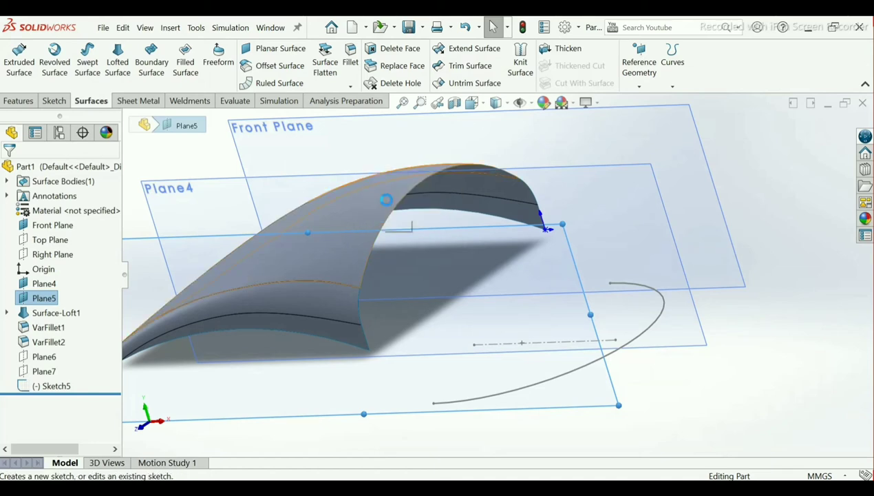
click(387, 199)
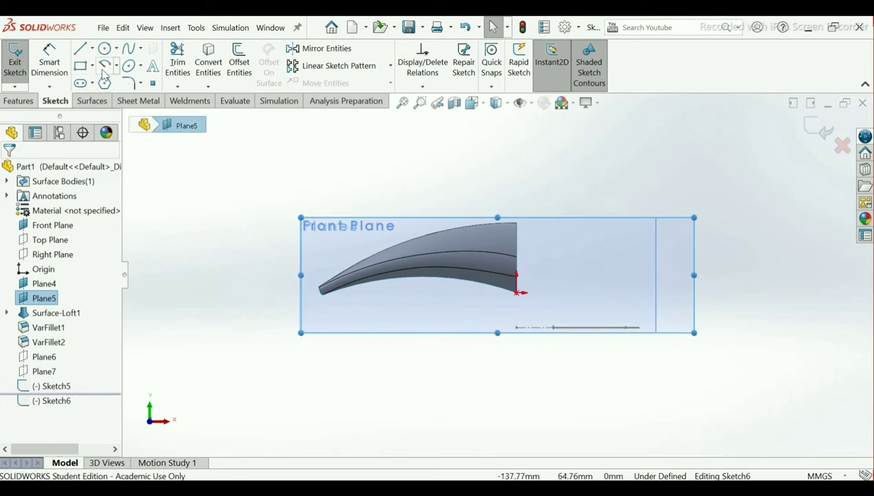
Sketch a three-point arc of about 20 mm radius from the surface's lower end corner to the semicircle's near endpoint
click(116, 66)
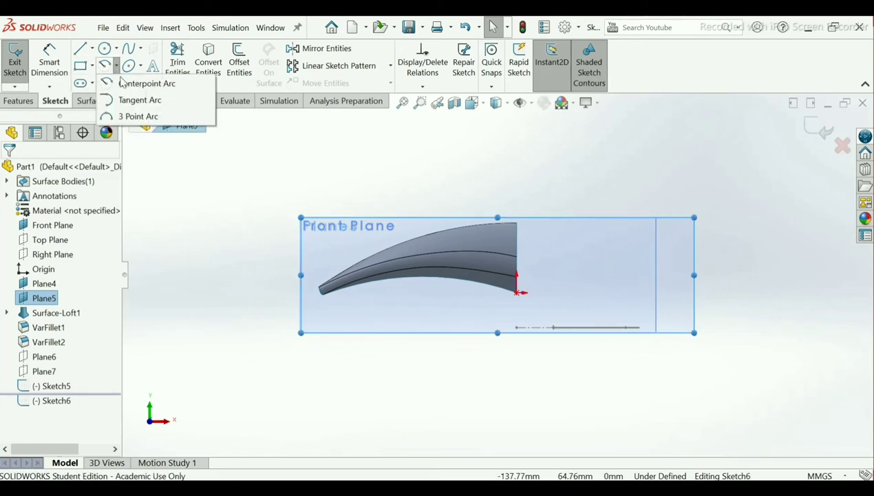
click(136, 116)
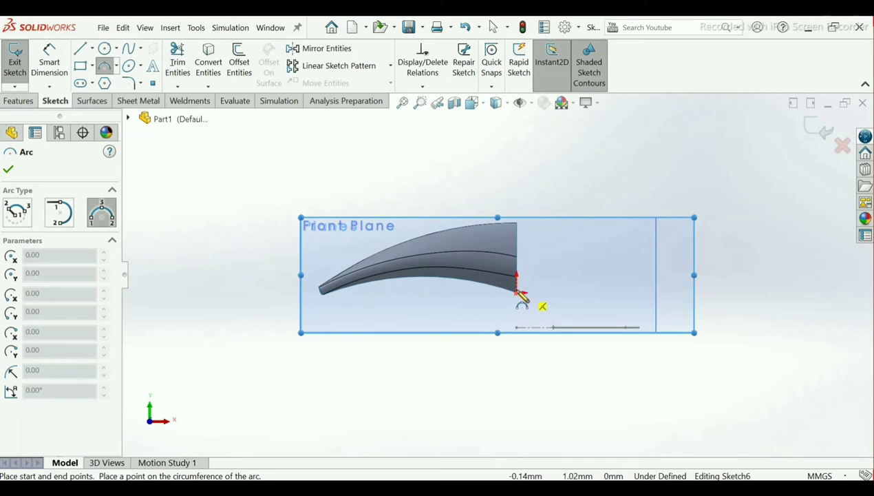
click(518, 292)
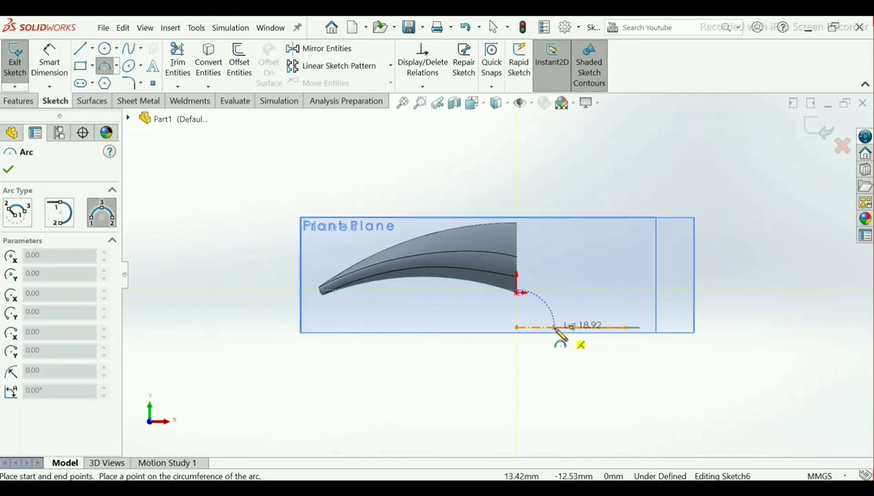
middle_drag(562, 331, 527, 380)
scroll(499, 339, down, 5)
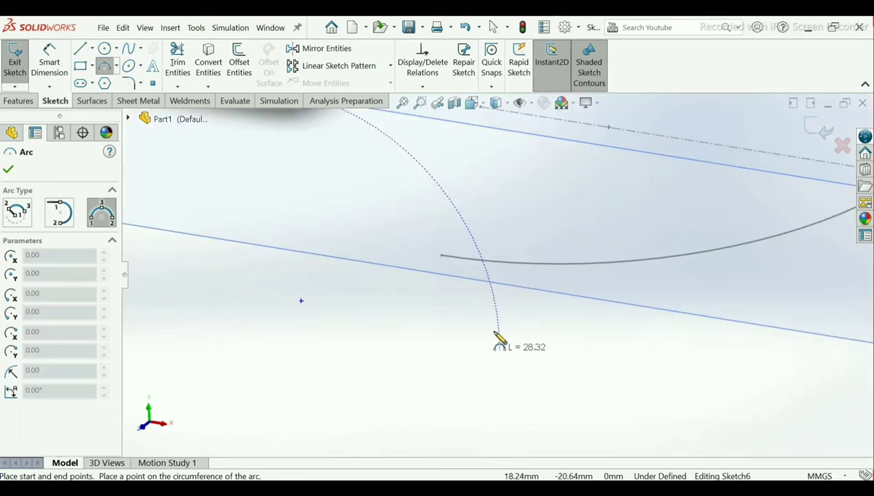
click(441, 254)
click(417, 201)
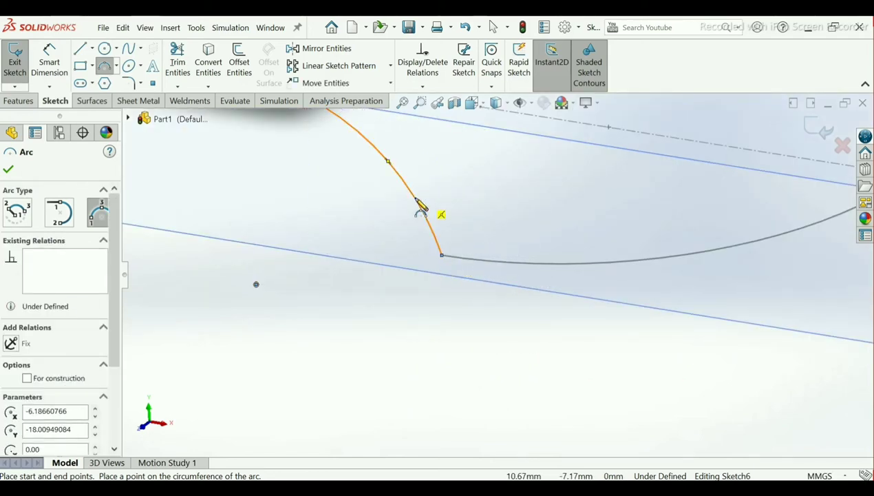
right_click(419, 203)
click(447, 207)
Dimension the connecting arc's radius and set it to 40 mm
middle_drag(445, 224, 446, 207)
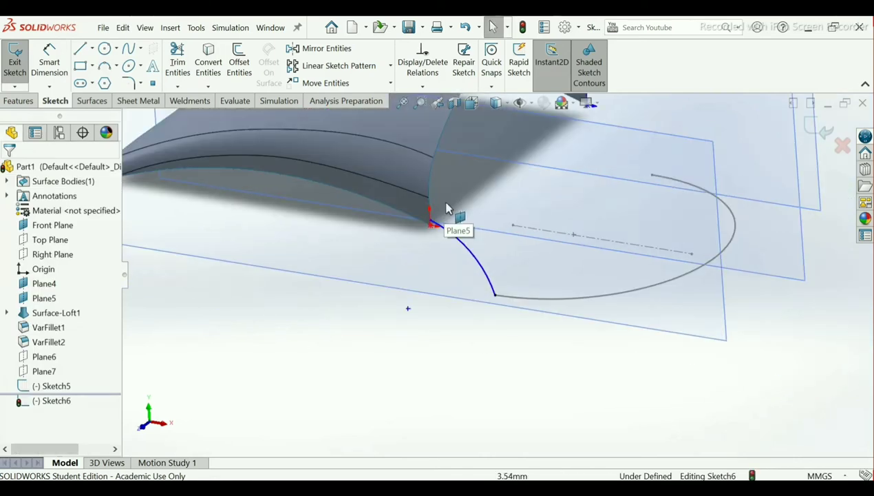
scroll(493, 234, up, 4)
scroll(496, 236, down, 2)
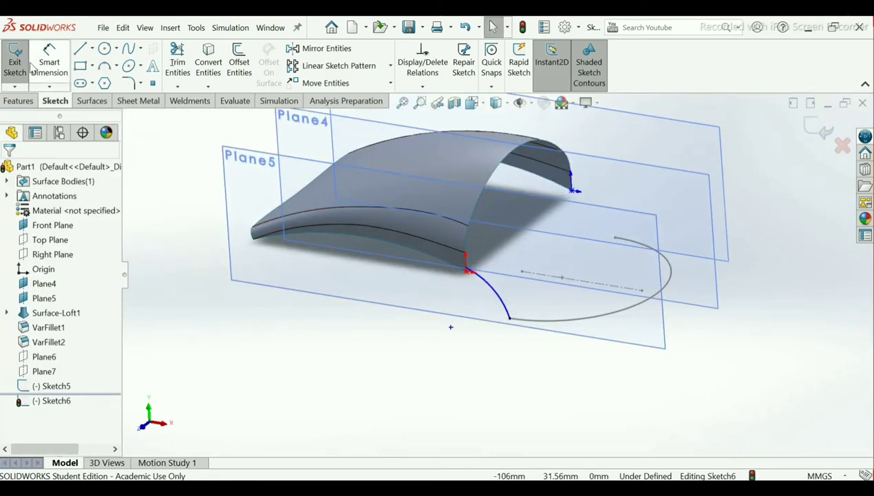
click(53, 72)
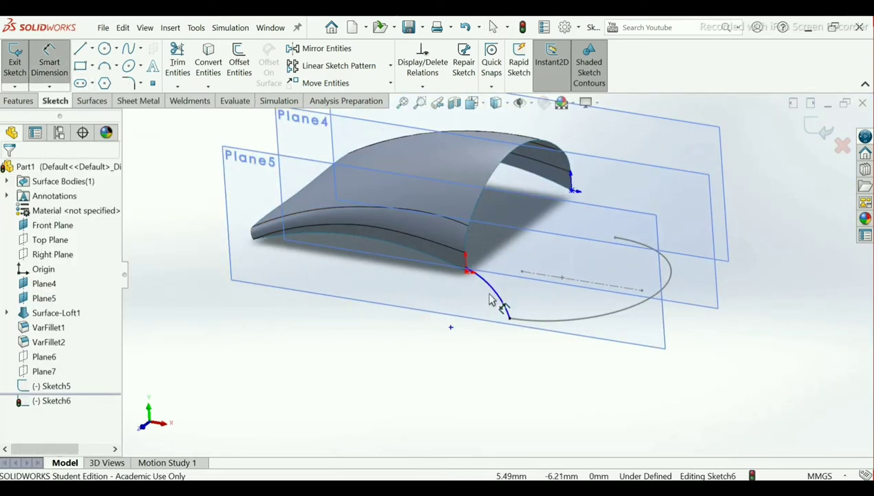
click(498, 314)
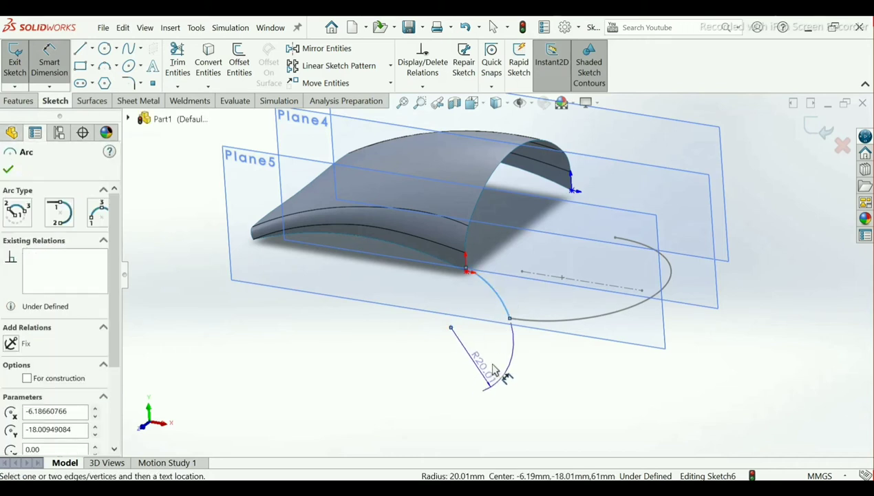
click(494, 369)
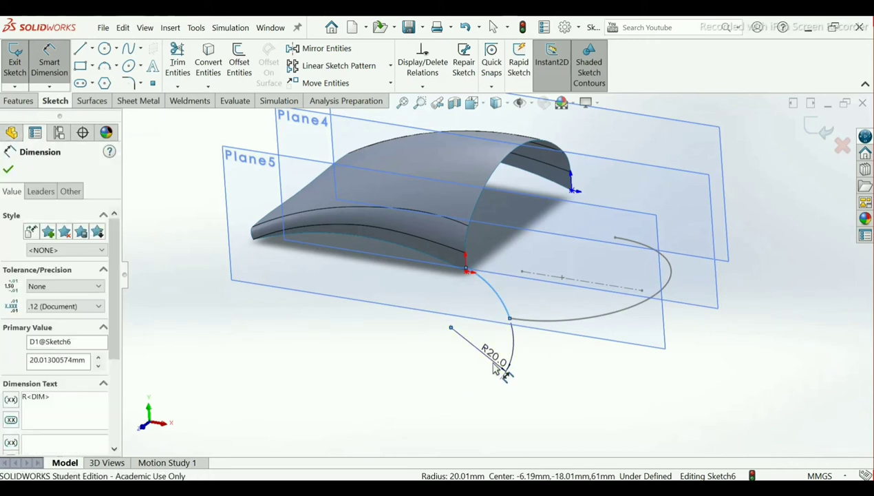
text(20)
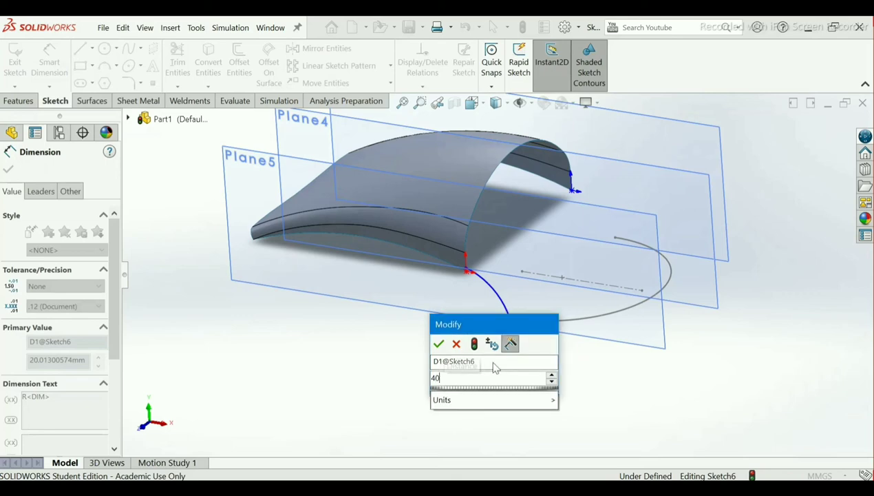
key(Return)
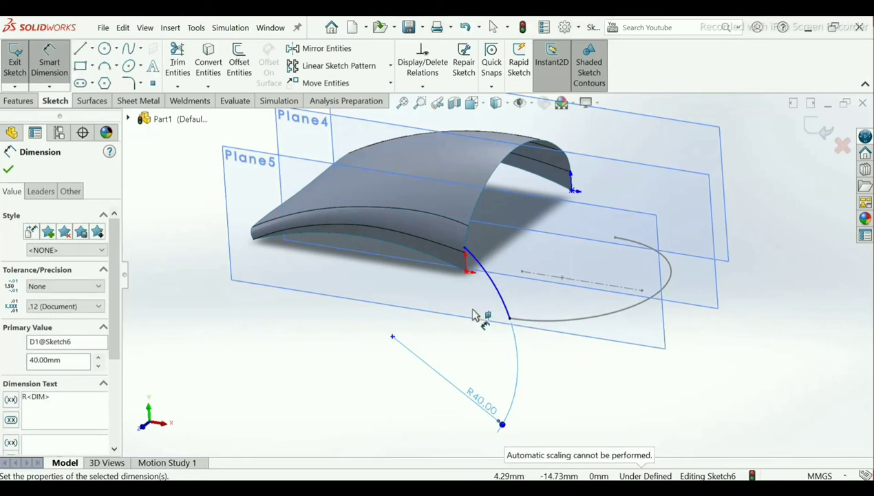
click(7, 171)
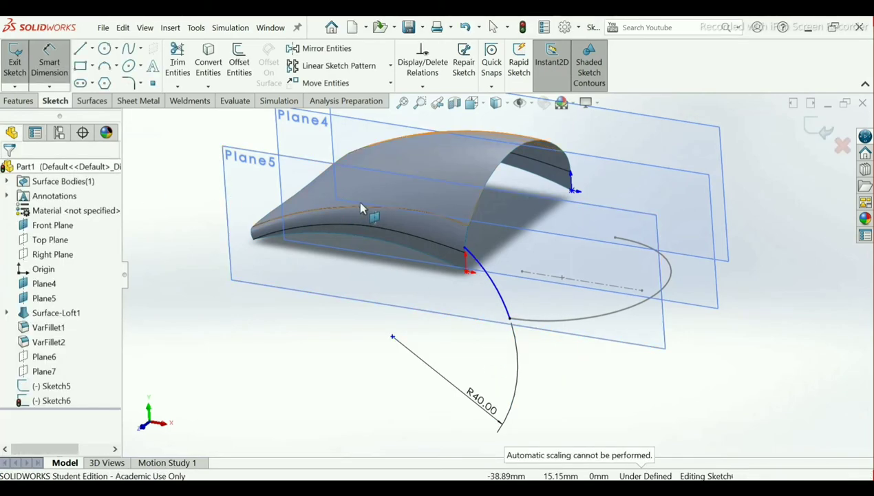
key(Escape)
Add a coincident relation between the connecting arc's upper endpoint and the surface's lower corner vertex
scroll(483, 264, down, 3)
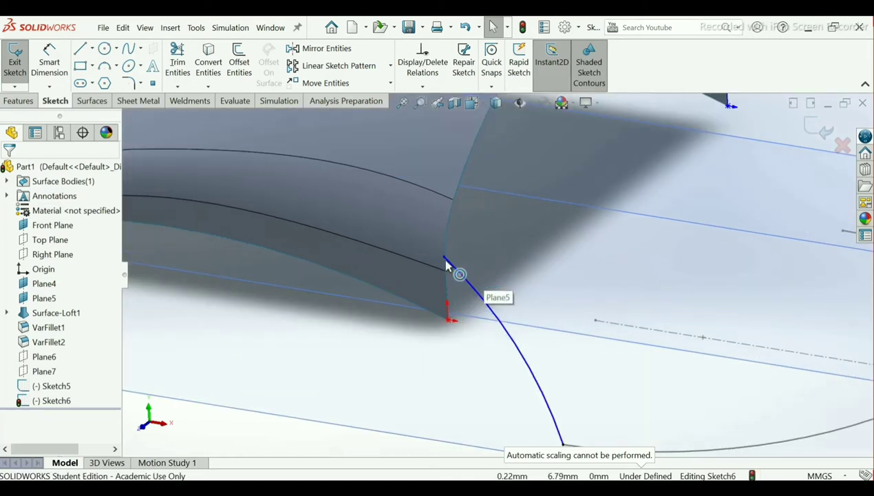
click(422, 87)
click(428, 116)
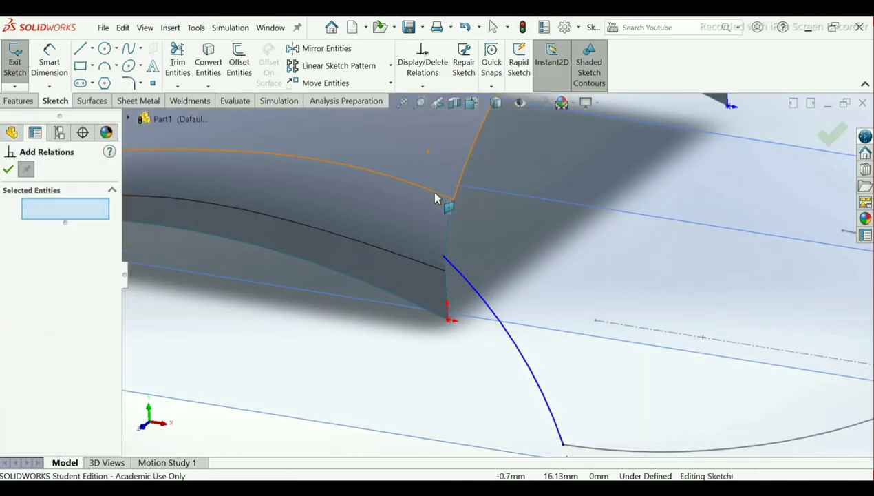
click(444, 261)
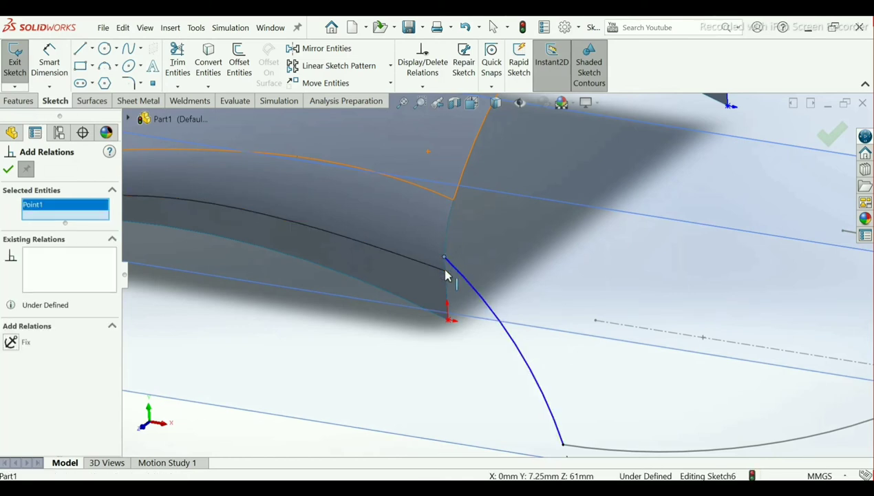
click(448, 319)
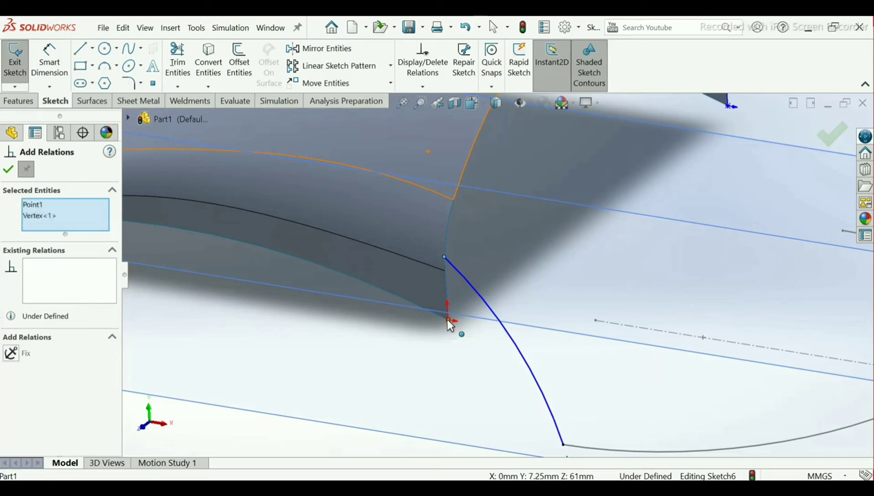
click(12, 385)
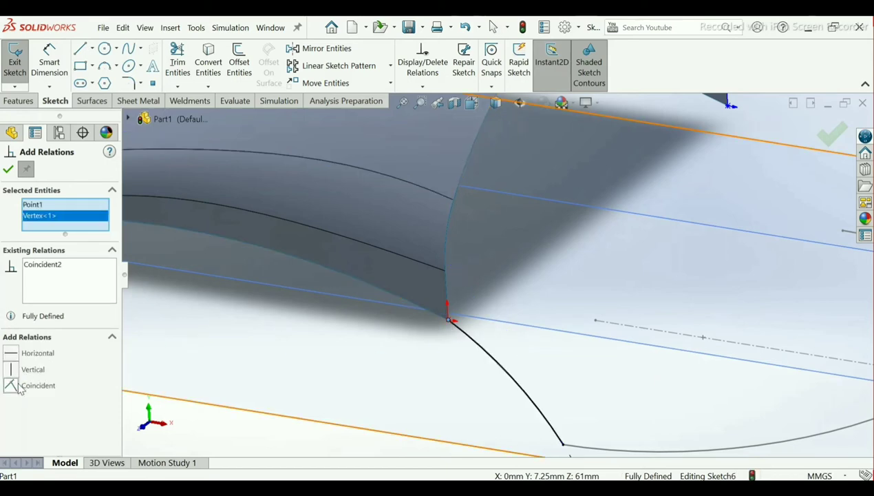
click(9, 169)
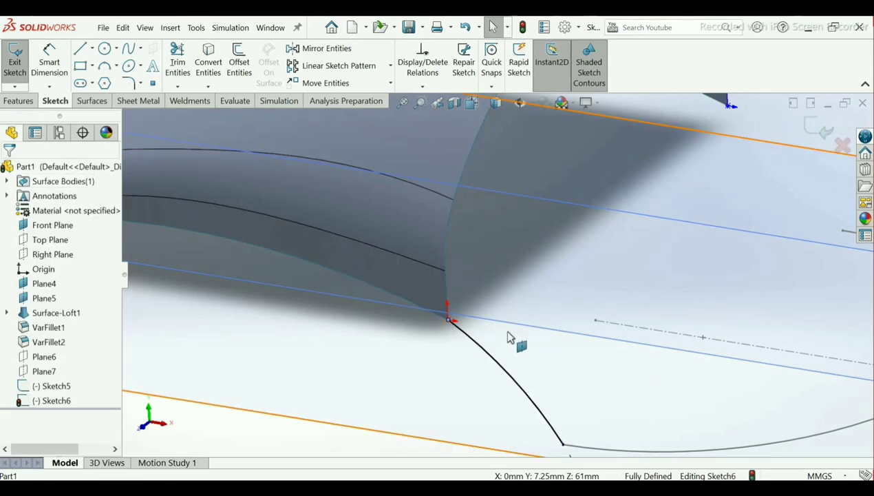
Exit the sketch of the 40 mm radius connecting arc on Plane5
scroll(512, 330, up, 5)
scroll(521, 300, up, 3)
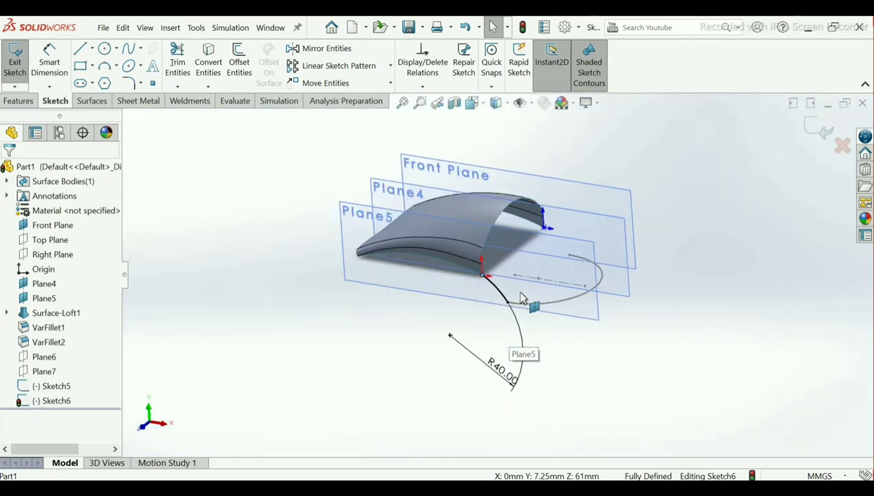
click(817, 133)
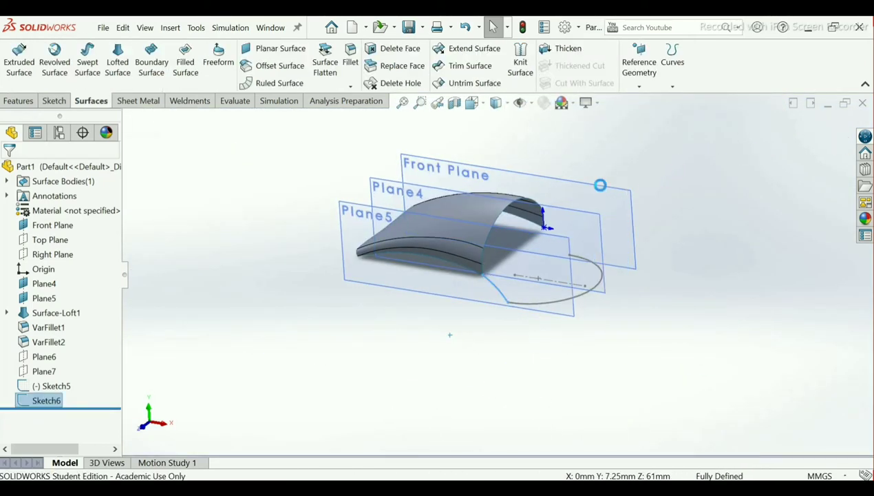
Start a new sketch on the Front Plane, along the far side of the lofted surface
scroll(564, 190, down, 2)
click(551, 198)
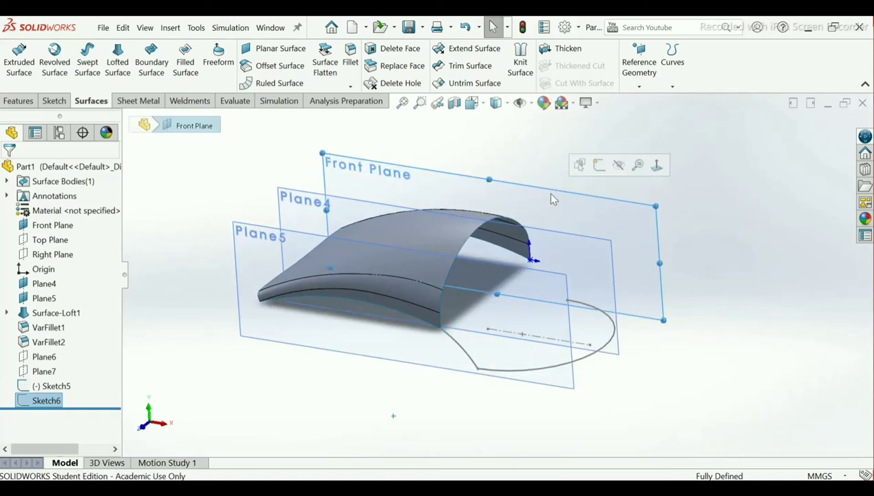
click(599, 165)
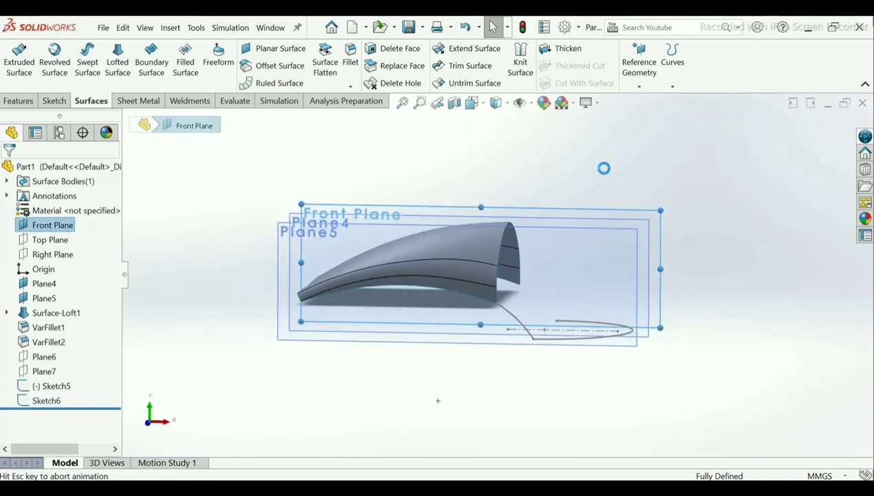
mouse_move(589, 172)
middle_down()
mouse_move(568, 230)
mouse_move(559, 226)
middle_up()
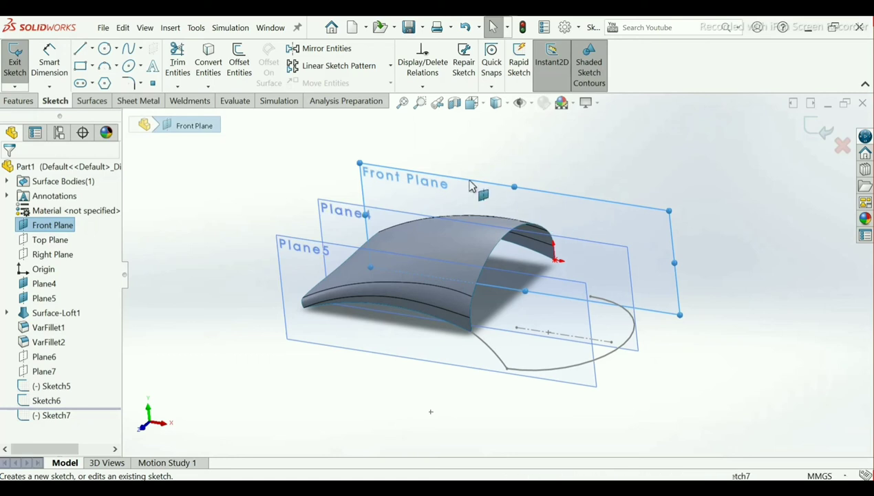
Convert the near-side connecting arc into the Front Plane sketch and exit the sketch
click(218, 65)
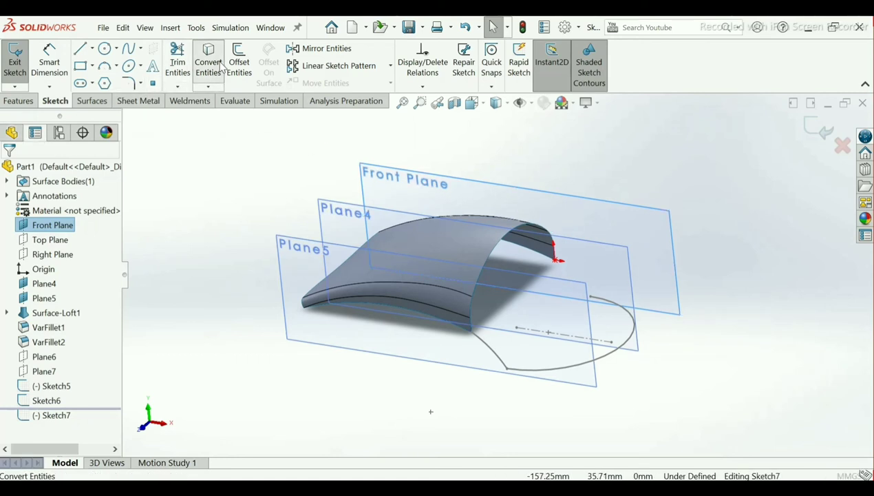
click(481, 345)
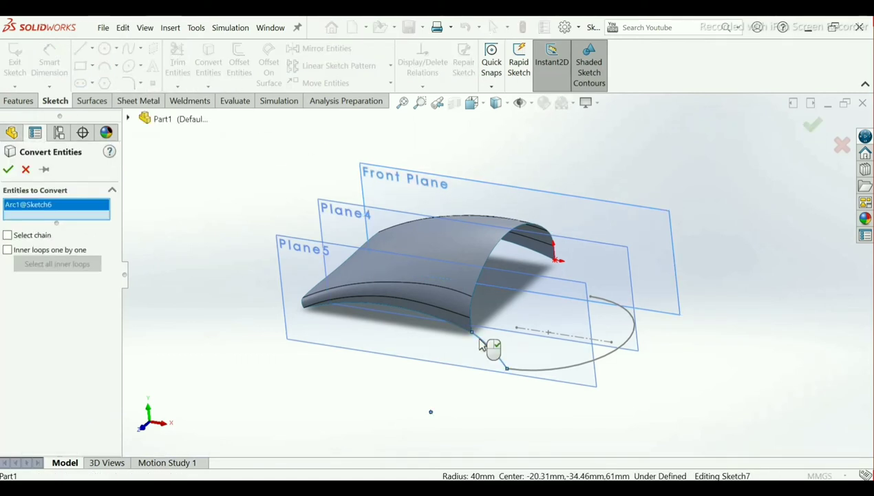
click(8, 170)
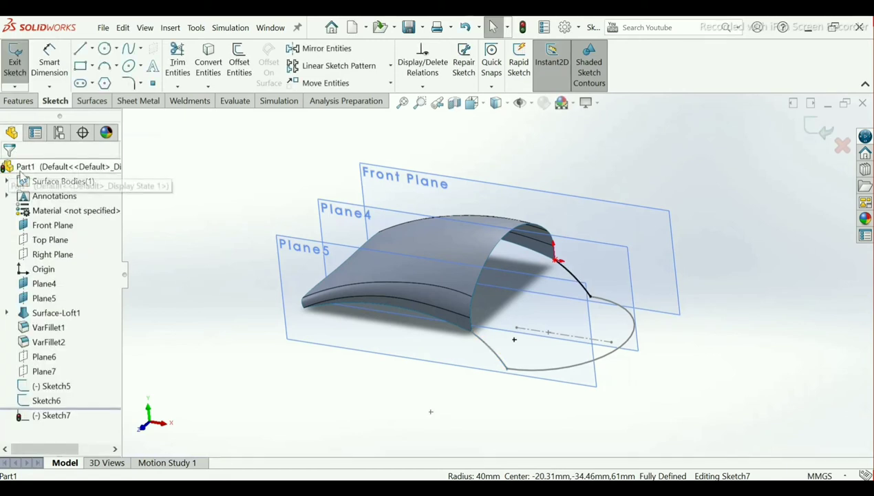
click(816, 132)
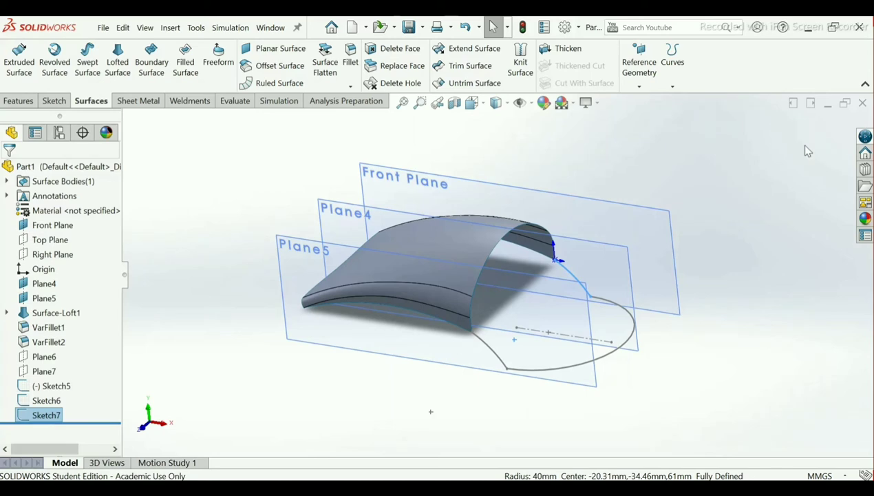
Start a new sketch on Plane4, through the middle of the lofted surface
click(616, 254)
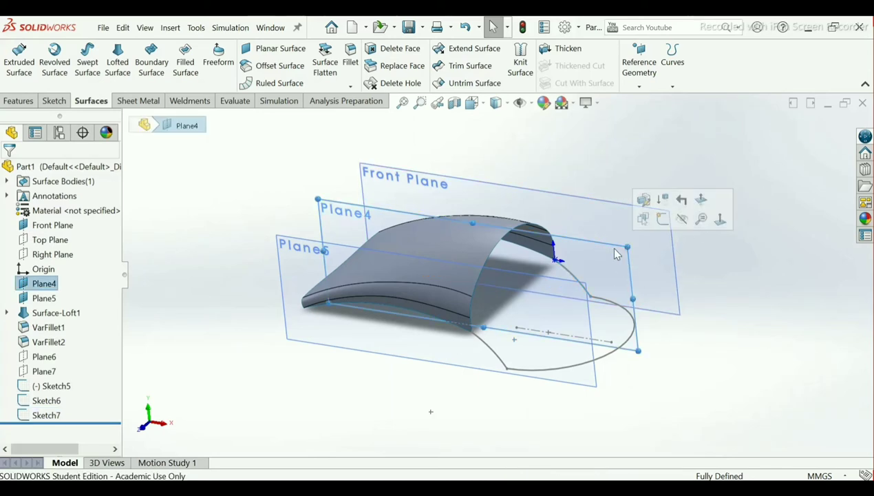
click(662, 220)
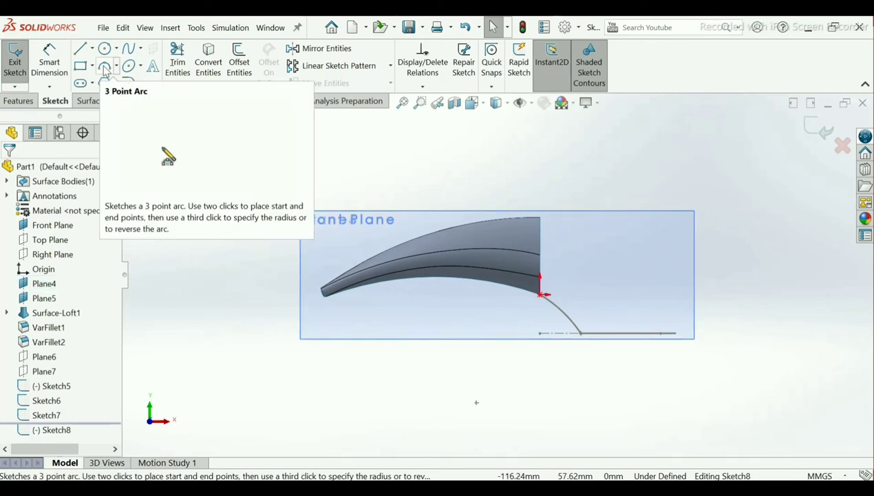
click(105, 67)
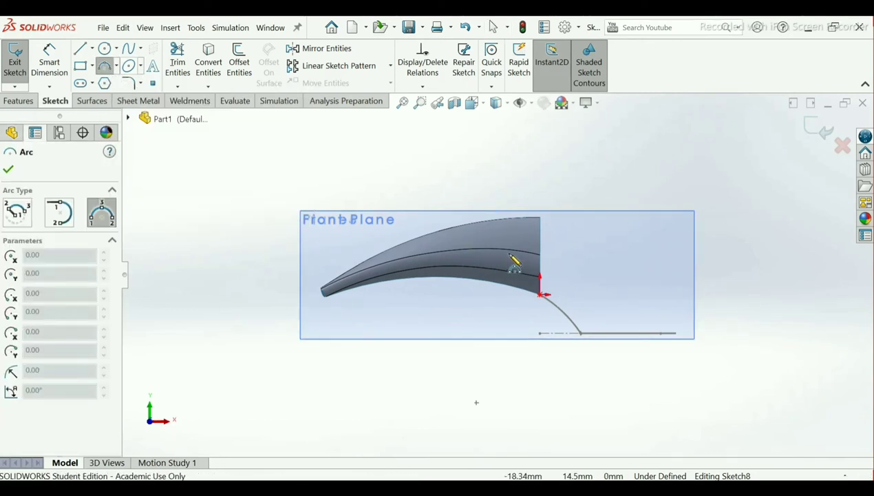
click(541, 218)
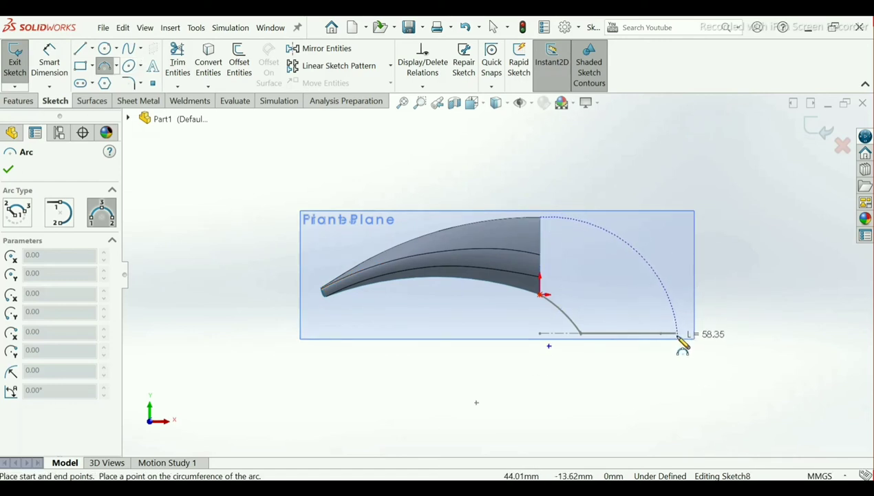
middle_drag(677, 336, 669, 359)
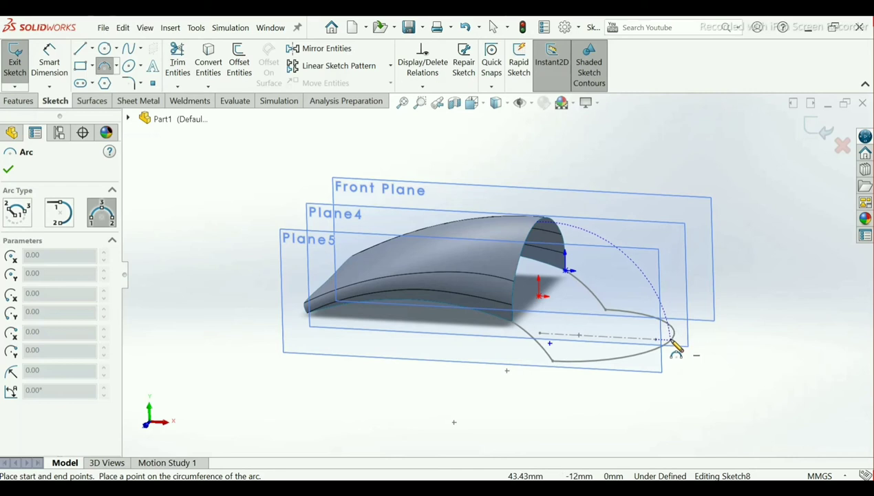
right_click(674, 344)
click(695, 348)
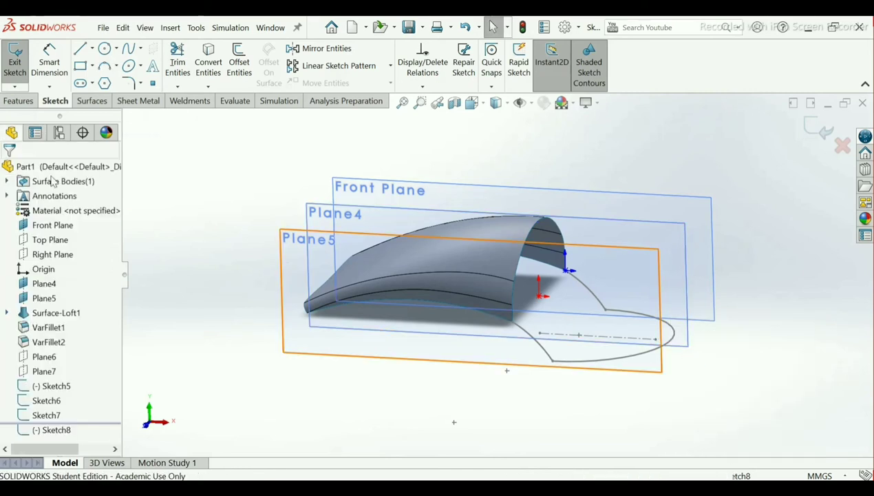
Try to sketch a three-point arc from the surface's upper end point to the semicircle's outermost point, and delete the arc
key(ctrl+8)
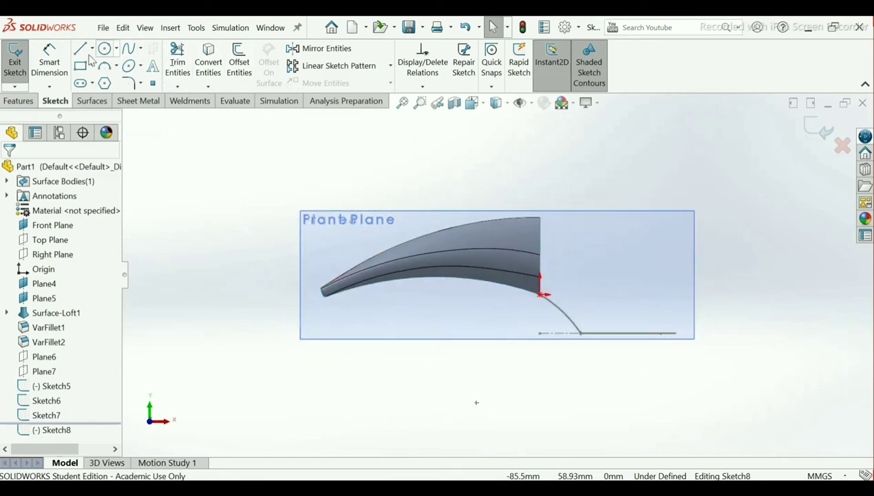
click(109, 65)
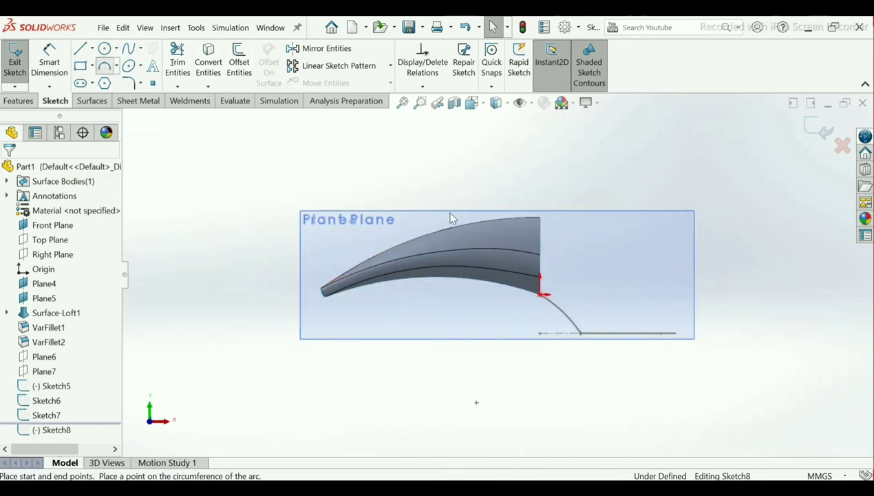
click(541, 217)
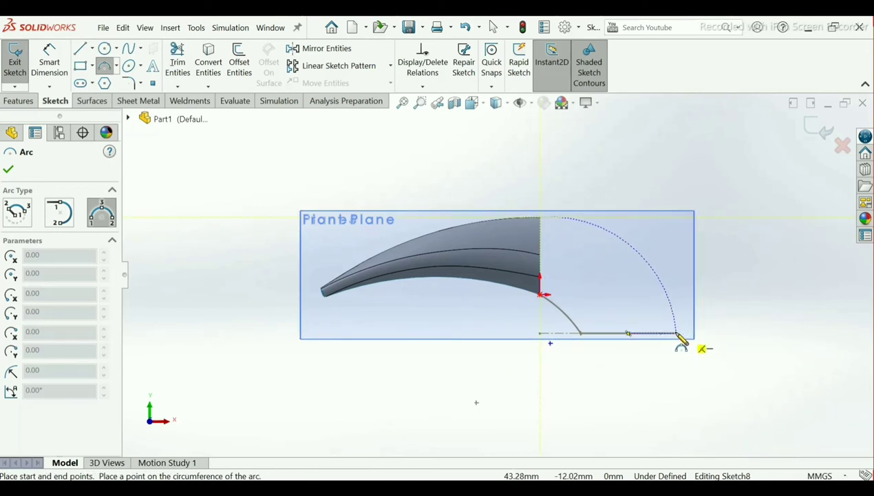
right_click(678, 335)
click(676, 334)
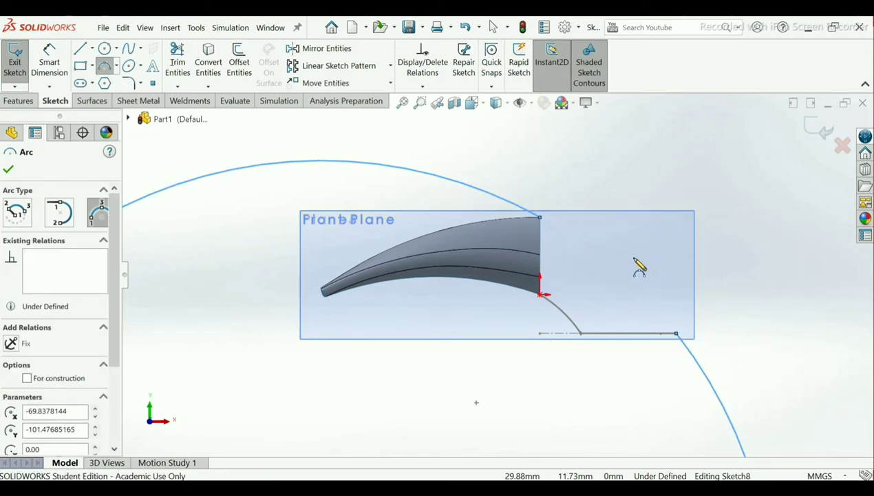
key(Escape)
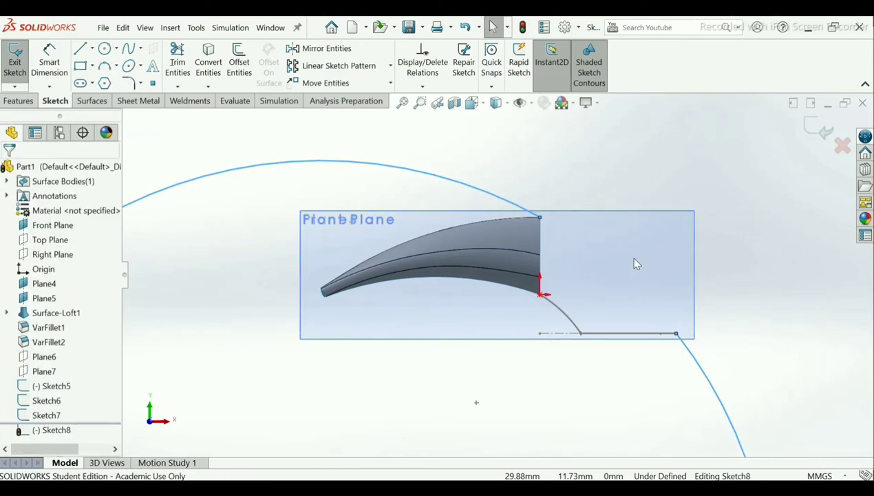
click(461, 187)
key(Delete)
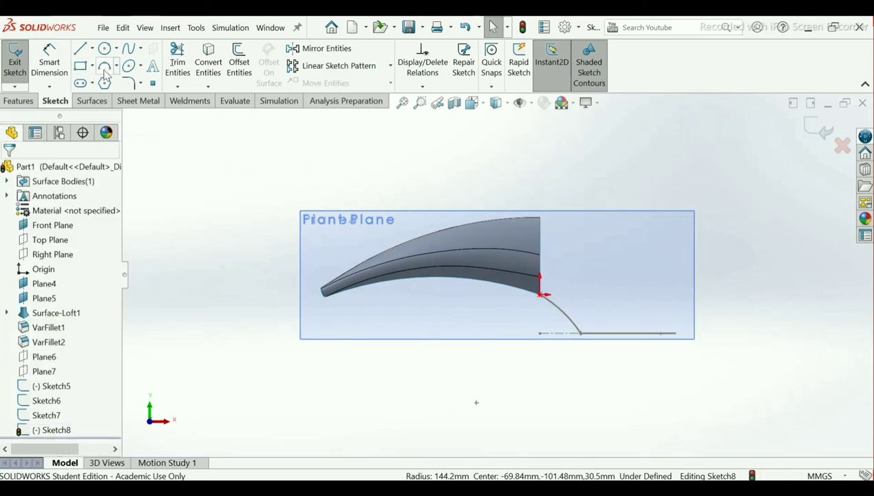
Sketch an outward-bulging three-point arc of about 50 mm radius from the semicircle's outermost point to the surface's upper end point
click(104, 66)
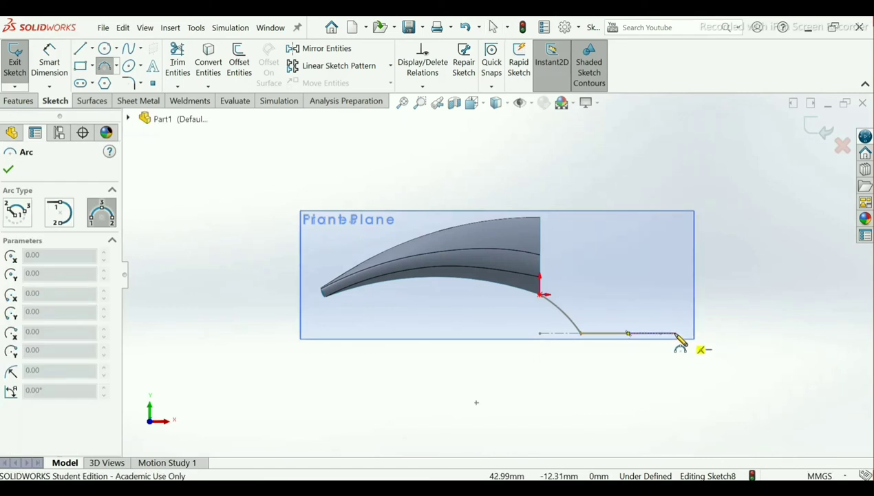
click(677, 335)
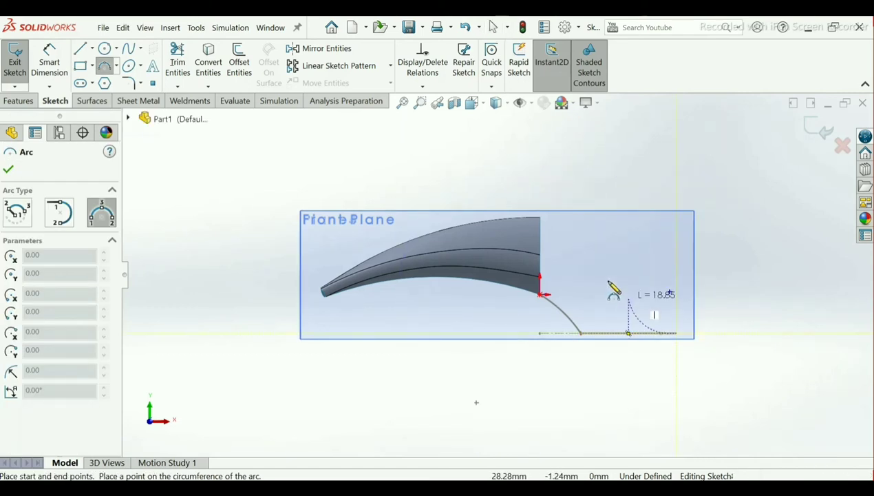
click(541, 218)
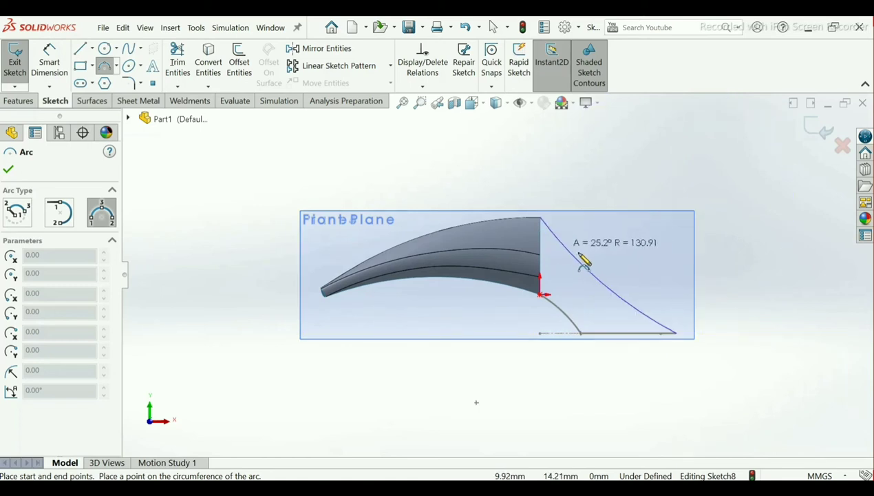
click(623, 255)
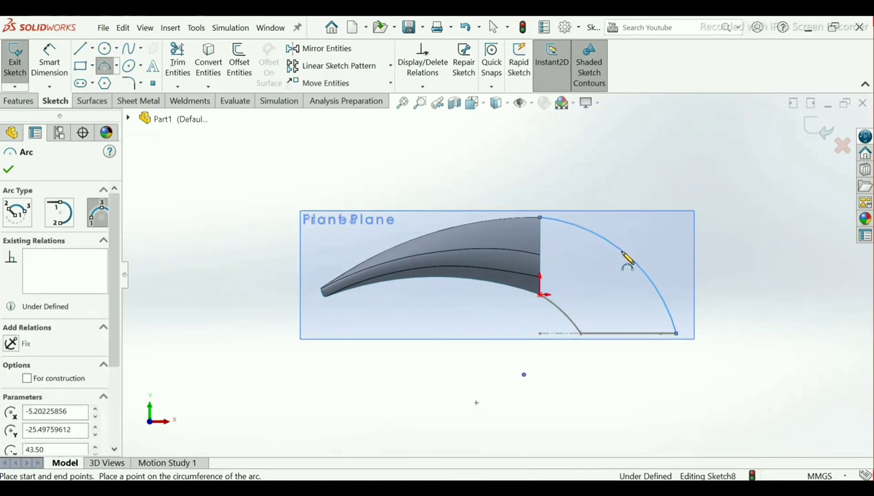
right_click(624, 255)
click(650, 257)
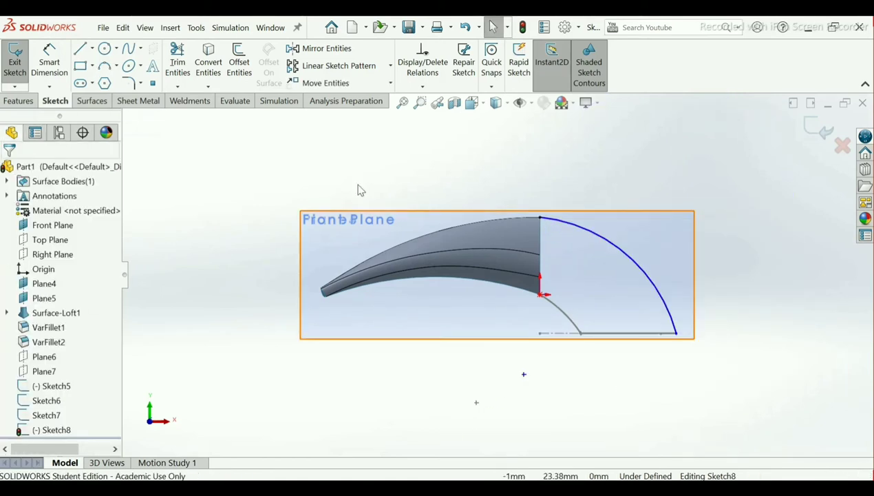
Dimension the middle arc's radius and set it to 45 mm
click(61, 69)
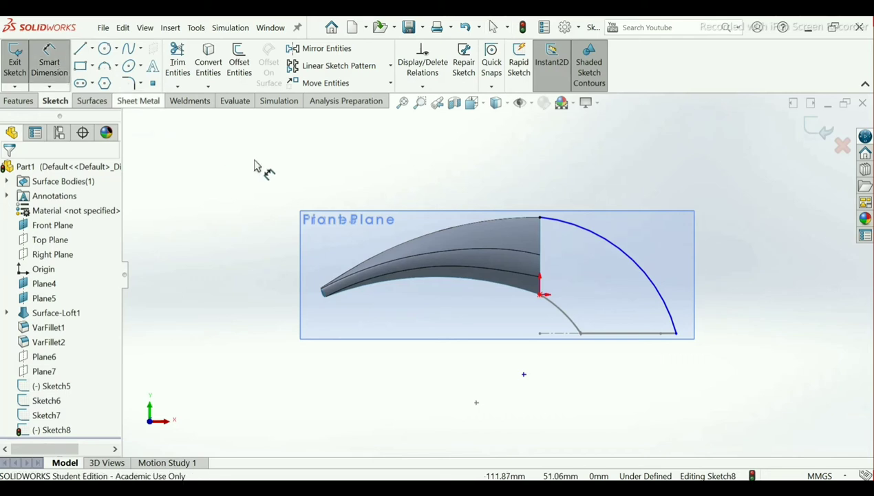
click(601, 239)
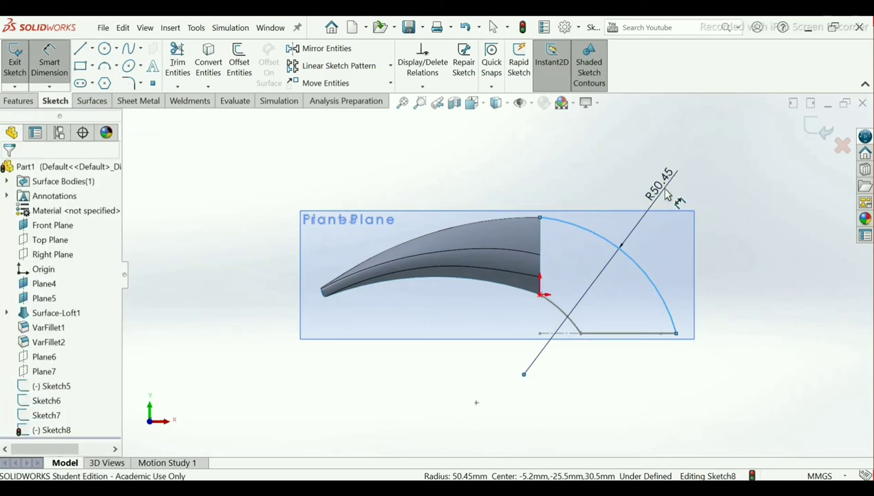
click(666, 194)
text(4)
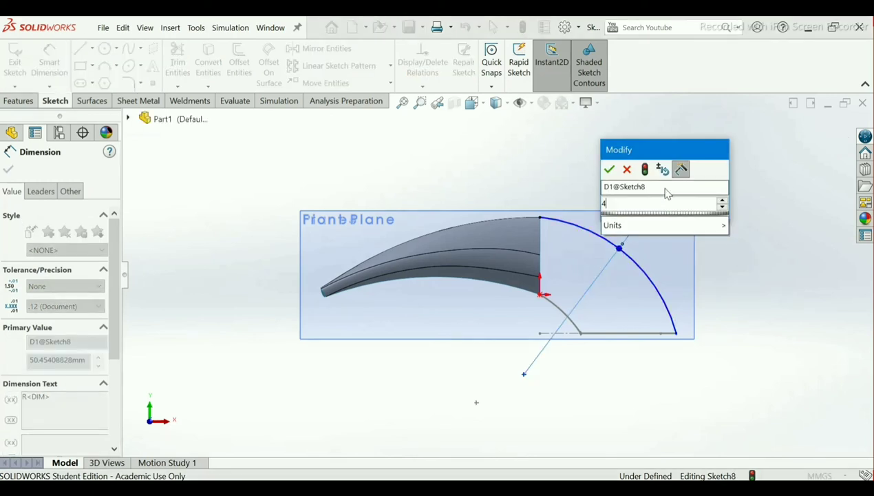
text(5)
key(Return)
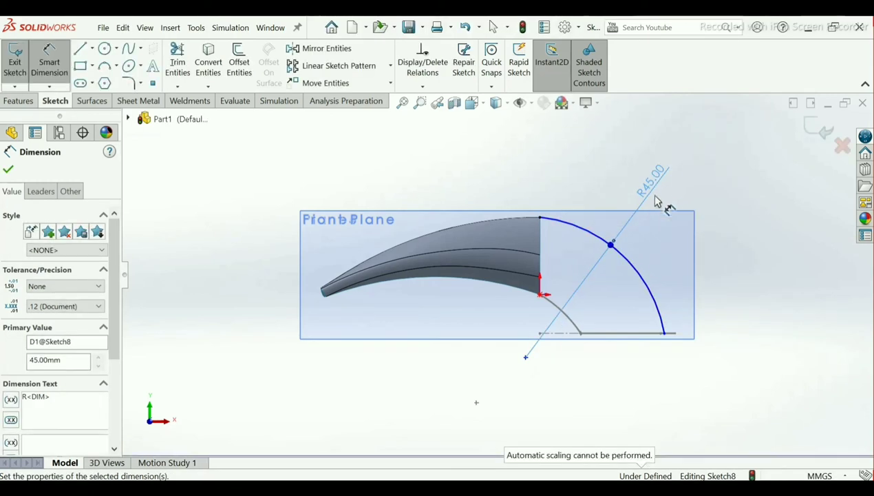
click(9, 170)
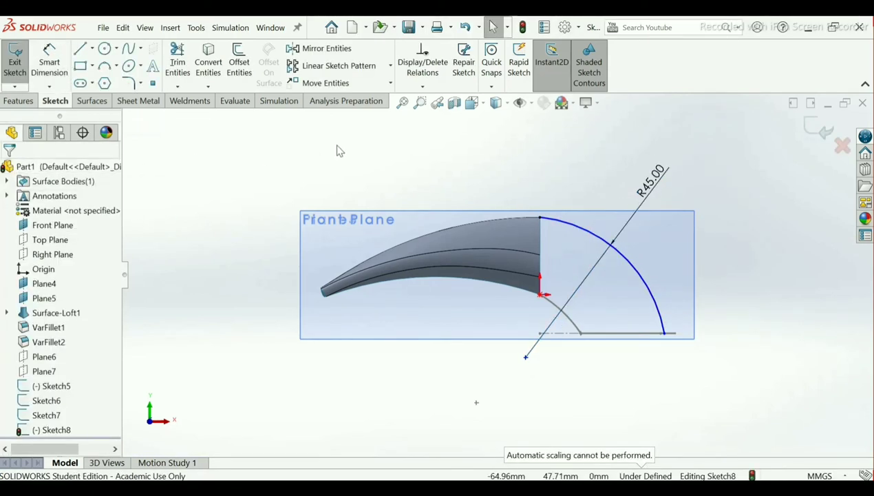
Add a Pierce relation between the middle arc's lower end point and the semicircular arc, and exit the sketch
middle_drag(663, 279, 657, 307)
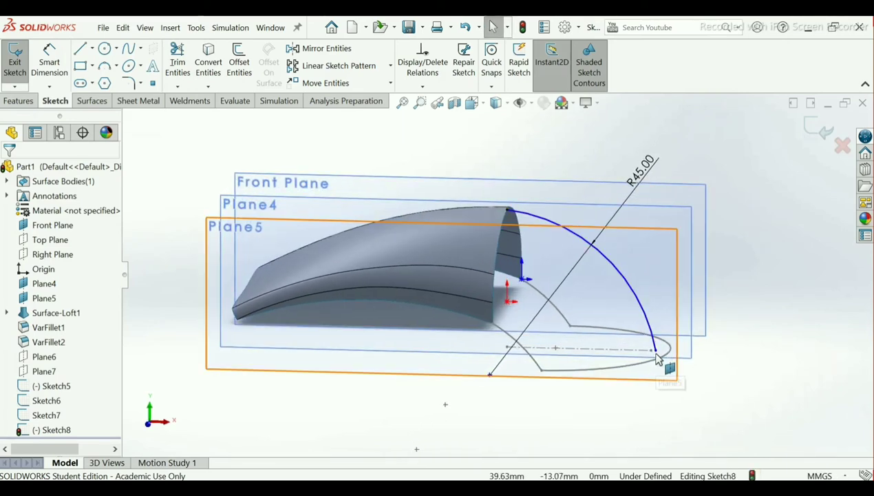
click(423, 86)
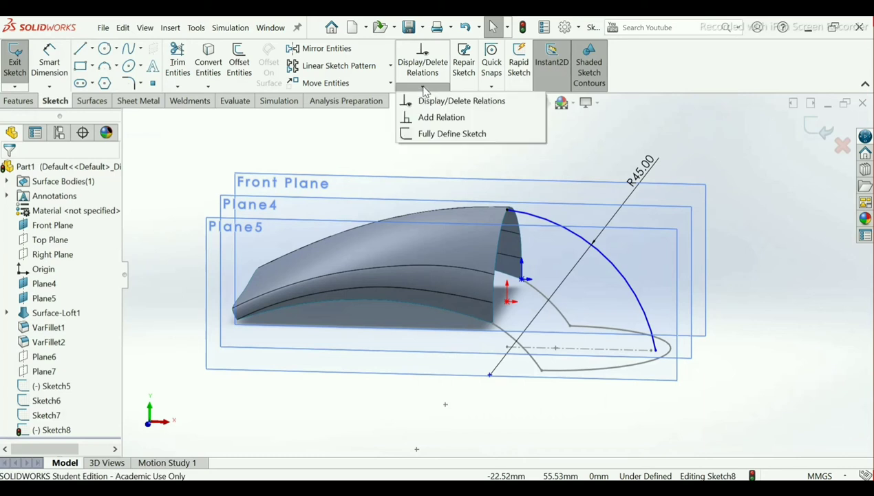
click(428, 117)
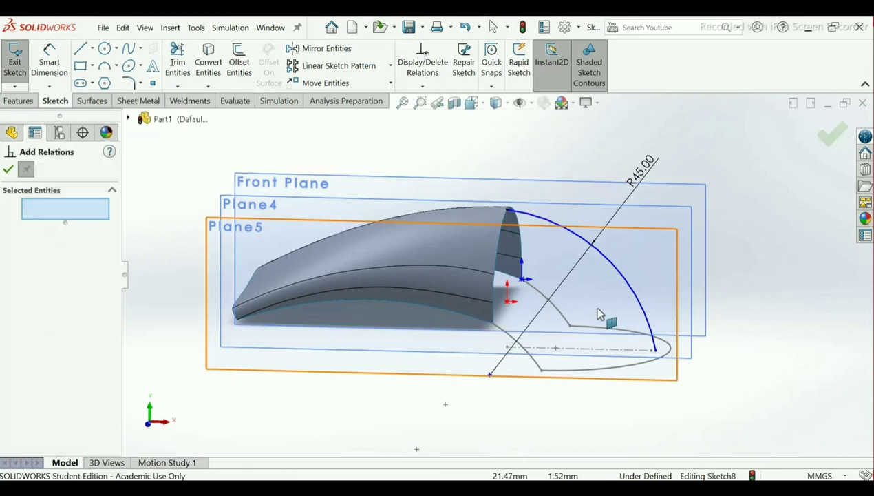
click(656, 351)
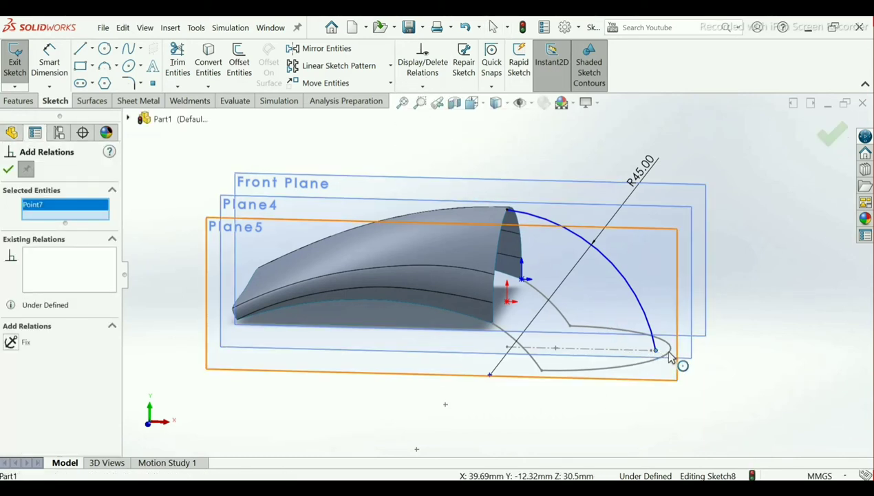
click(668, 353)
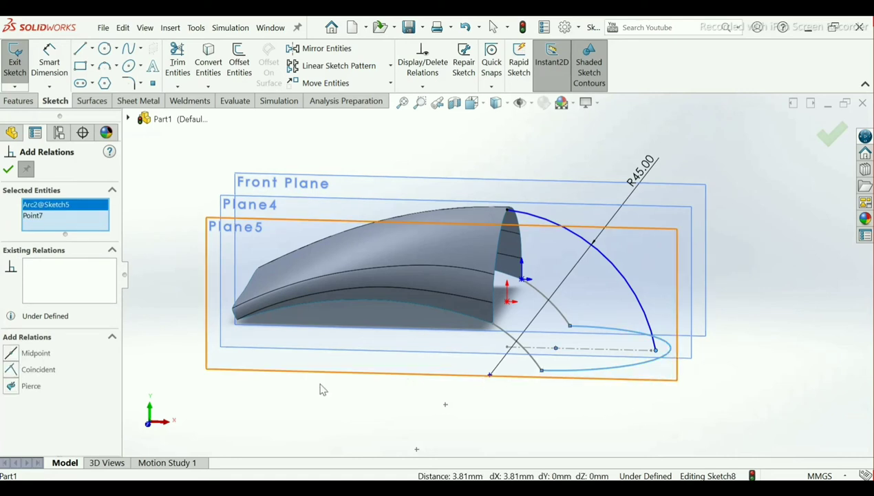
click(12, 387)
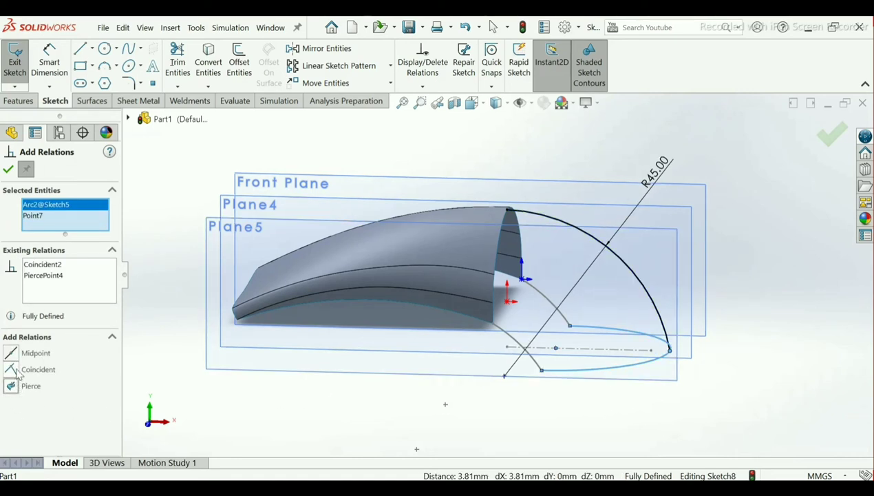
click(7, 170)
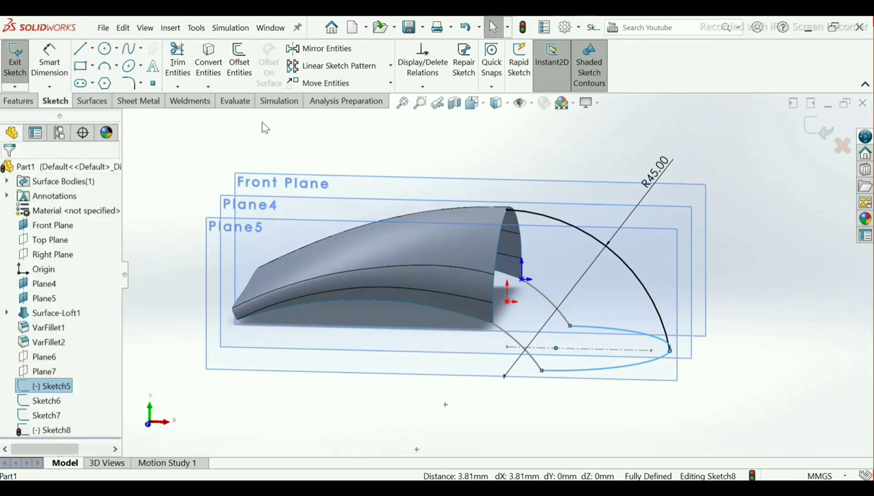
middle_drag(274, 147, 296, 157)
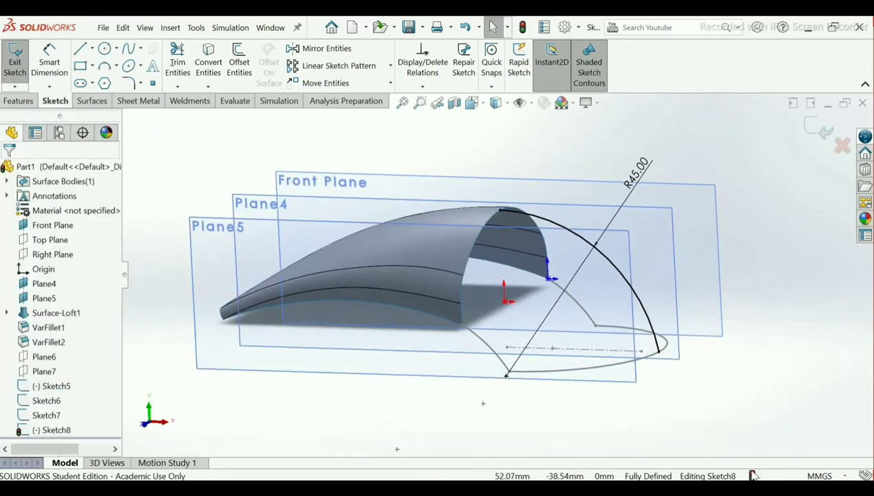
click(819, 129)
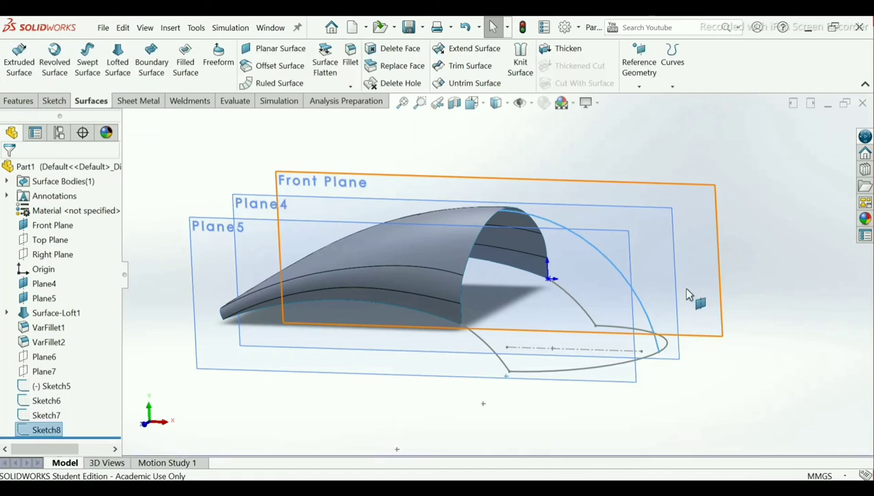
Hide the Front Plane, Plane4 and Plane5
mouse_move(692, 298)
middle_down()
mouse_move(665, 287)
mouse_move(671, 309)
mouse_move(673, 289)
middle_up()
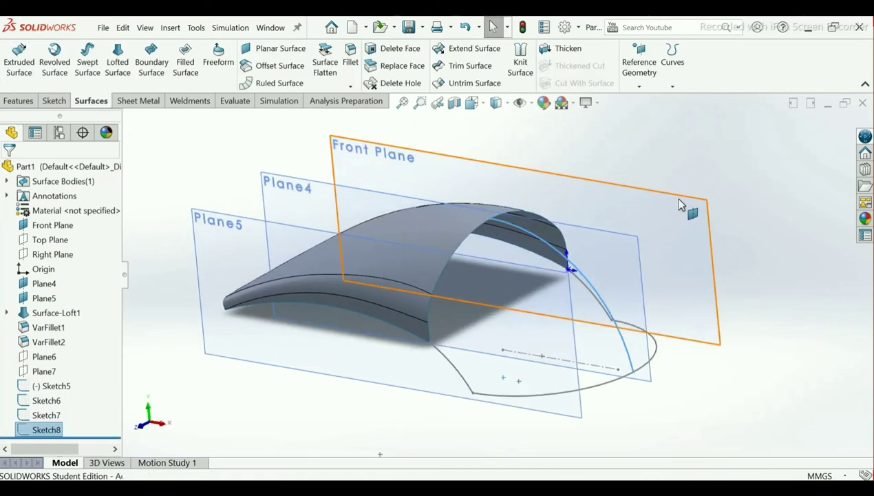
click(682, 204)
click(749, 170)
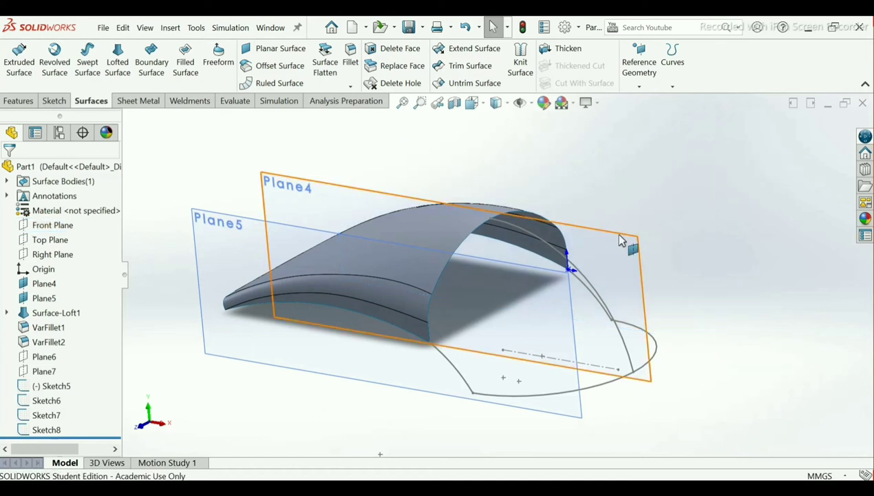
click(622, 239)
click(687, 203)
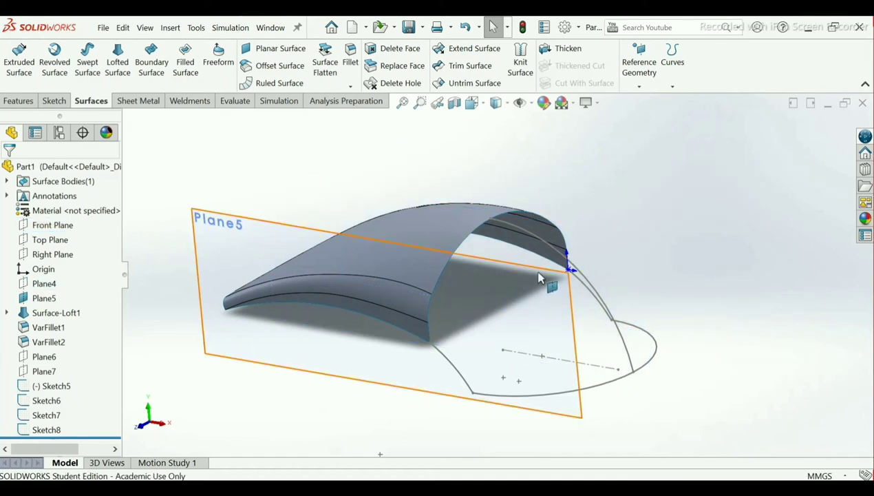
click(539, 277)
click(615, 240)
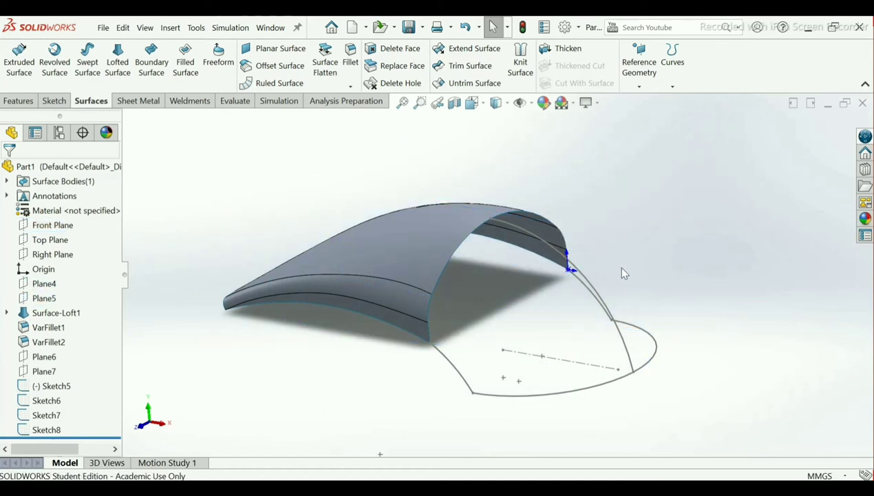
Start a surface loft with the near side arc, the middle arc and the far side arc as profiles, in that order
middle_drag(623, 273, 640, 277)
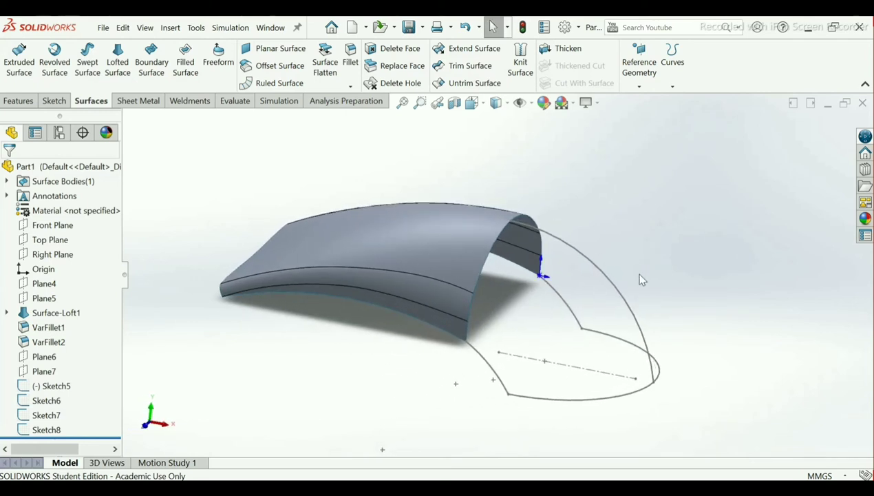
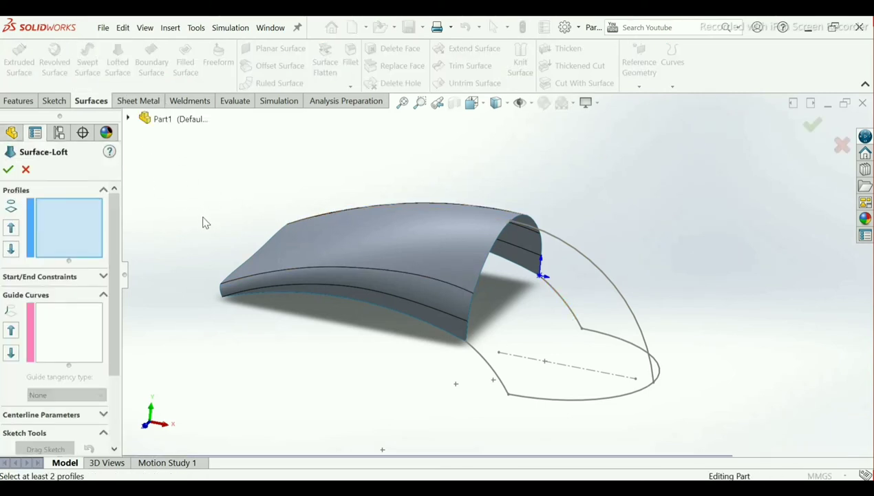
click(487, 369)
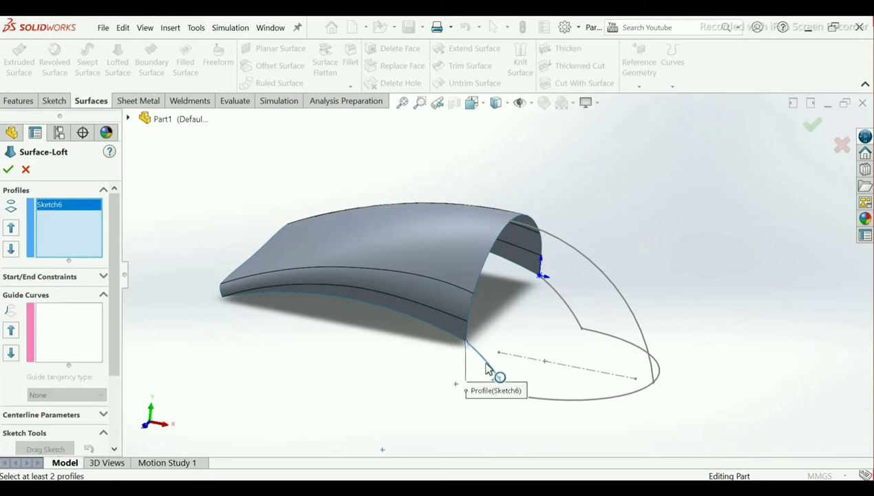
click(594, 265)
mouse_move(605, 268)
middle_down()
mouse_move(555, 302)
mouse_move(578, 318)
mouse_move(605, 306)
mouse_move(622, 311)
mouse_move(631, 325)
mouse_move(618, 329)
middle_up()
click(587, 318)
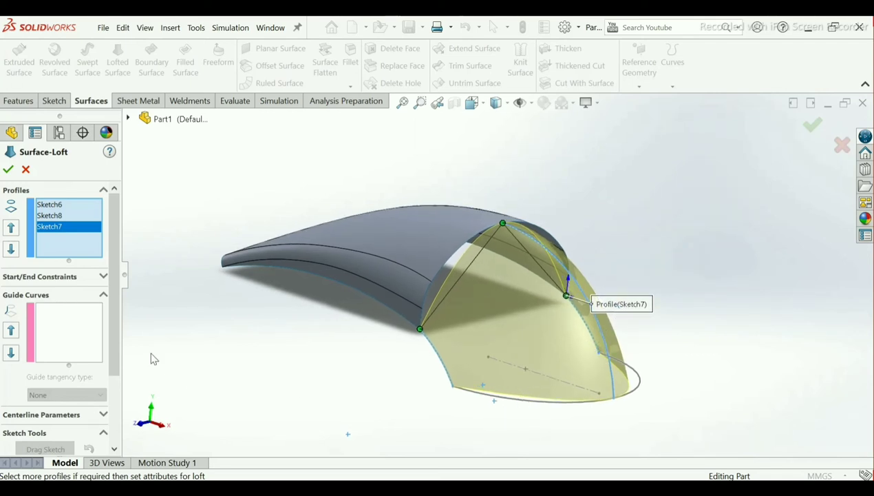
Add the semicircular arc to the loft as an open-loop guide curve using the SelectionManager
click(81, 324)
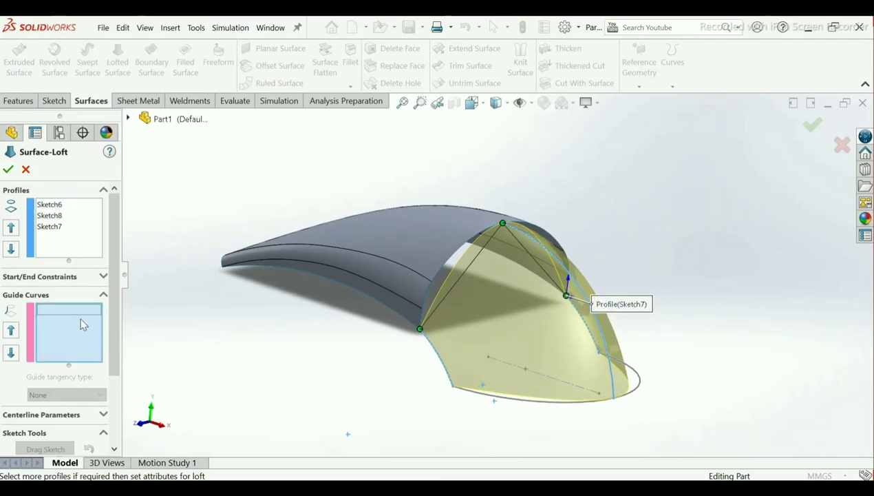
right_click(81, 324)
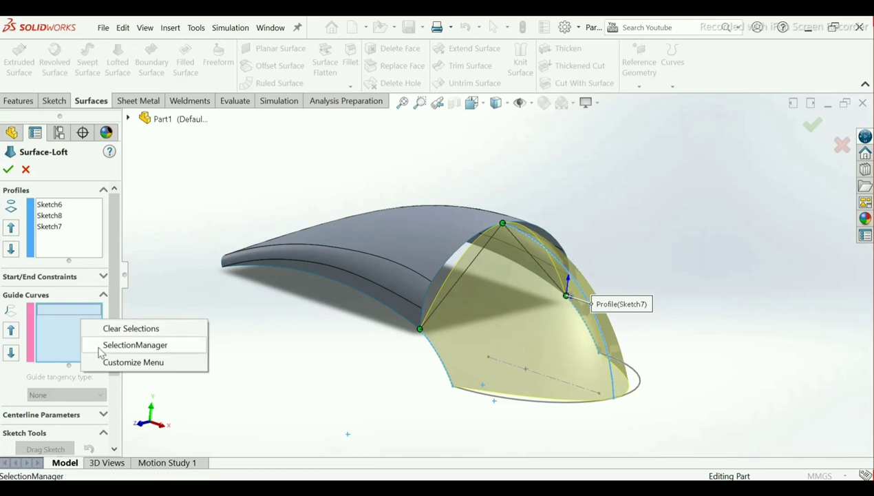
click(135, 345)
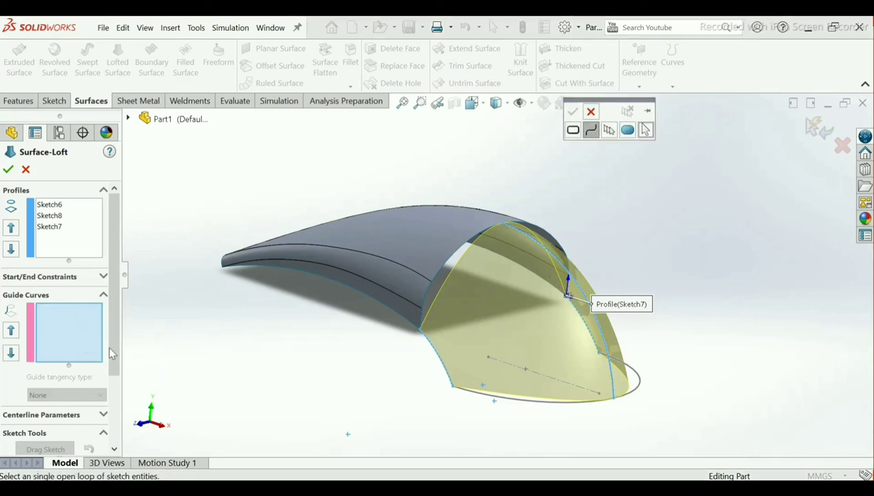
click(499, 402)
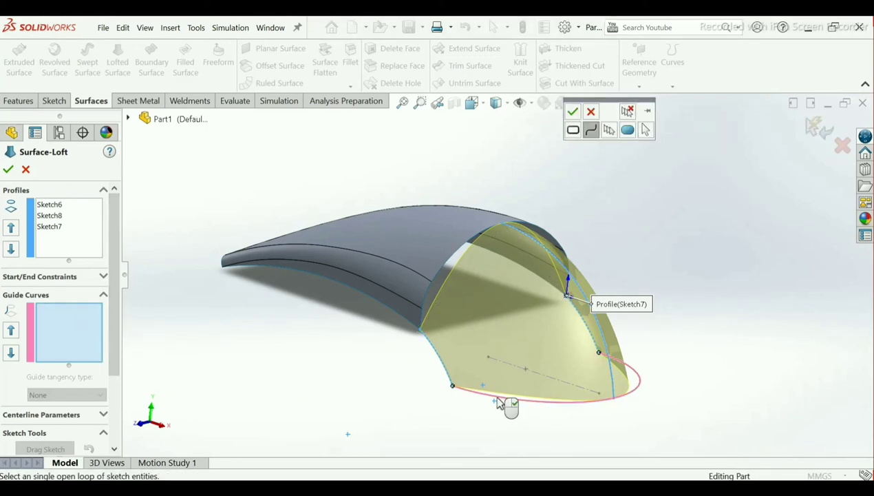
click(573, 112)
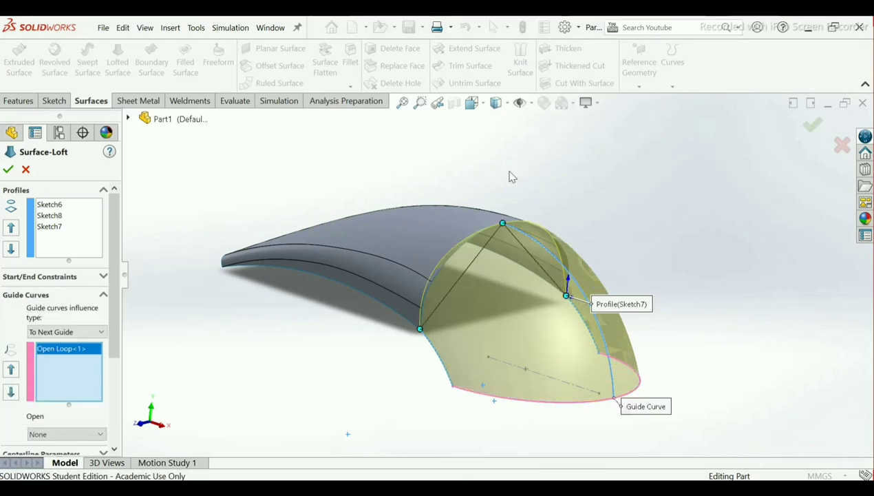
Try to add the existing surface's arched end edge as a second open-loop guide curve for the loft
middle_drag(509, 176, 451, 241)
scroll(440, 252, down, 3)
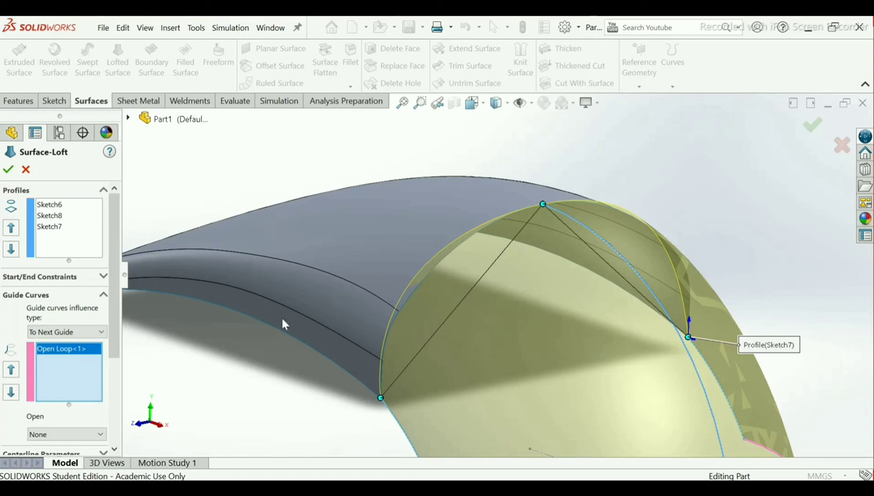
right_click(50, 376)
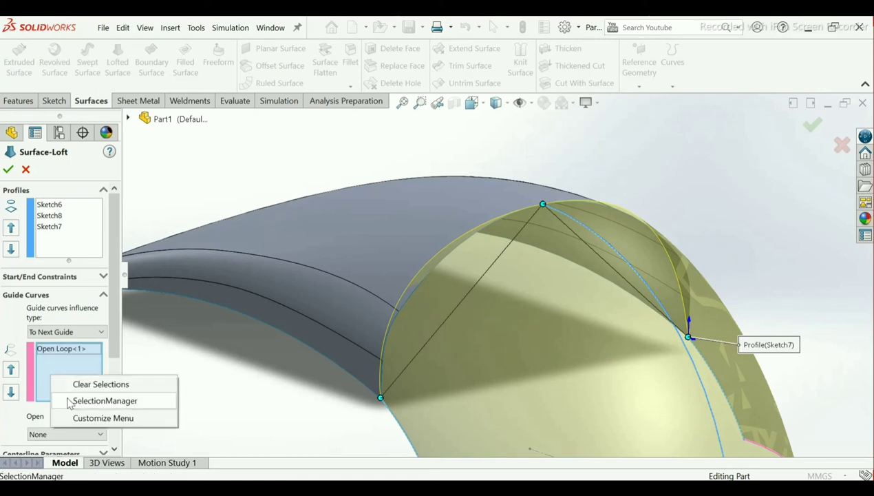
click(68, 401)
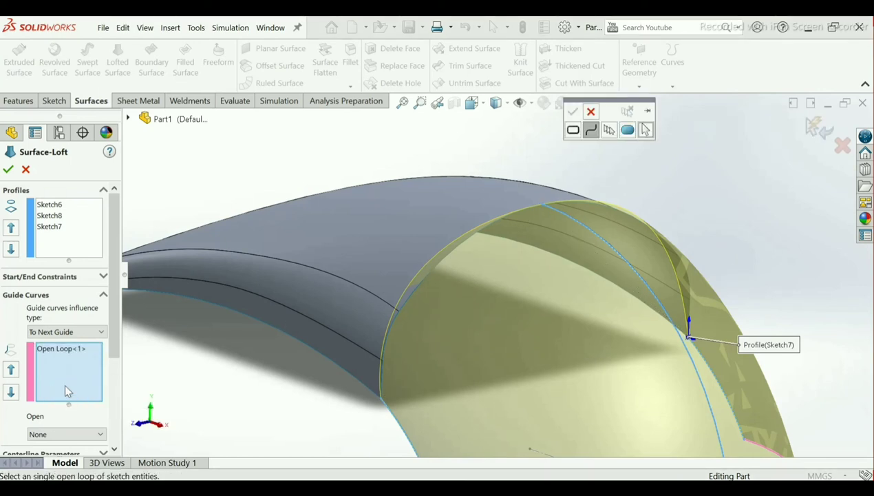
click(403, 302)
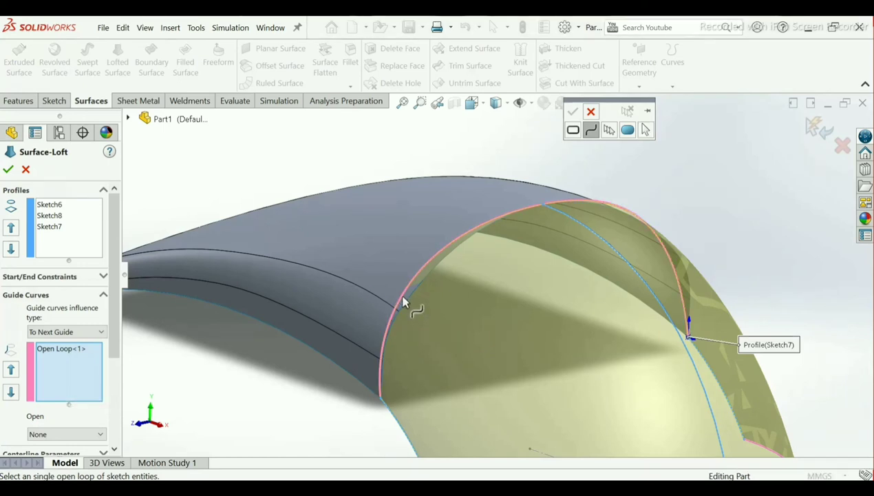
click(401, 294)
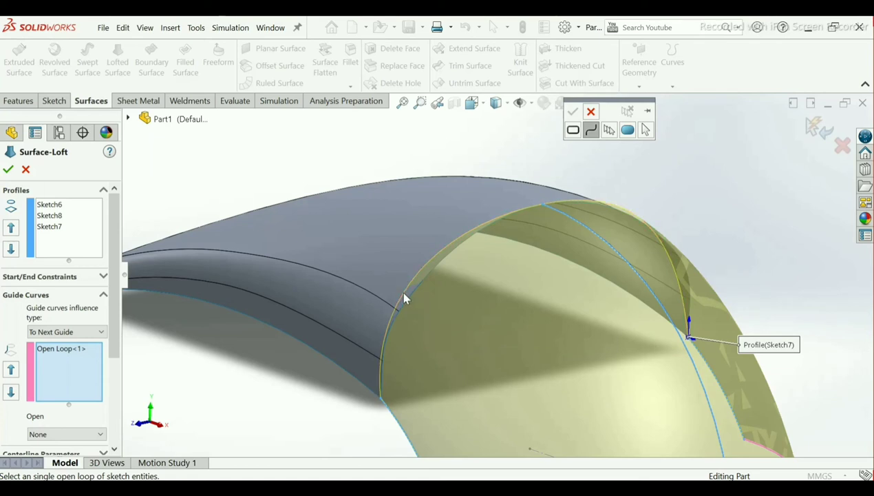
click(404, 298)
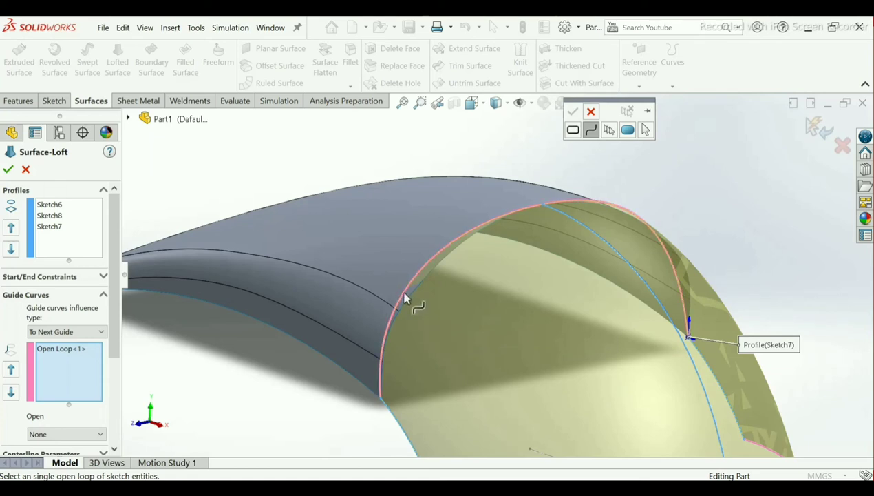
Create the surface loft from the three arcs with the semicircle as its only guide curve
click(9, 170)
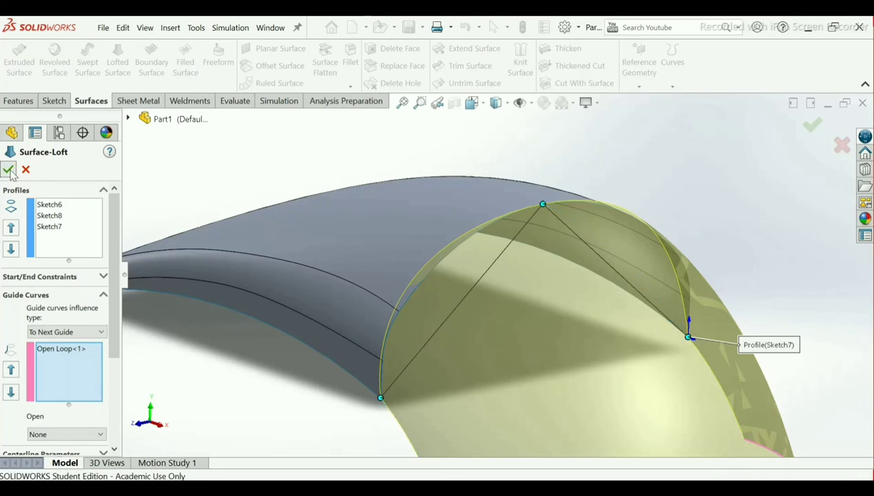
middle_drag(204, 244, 241, 306)
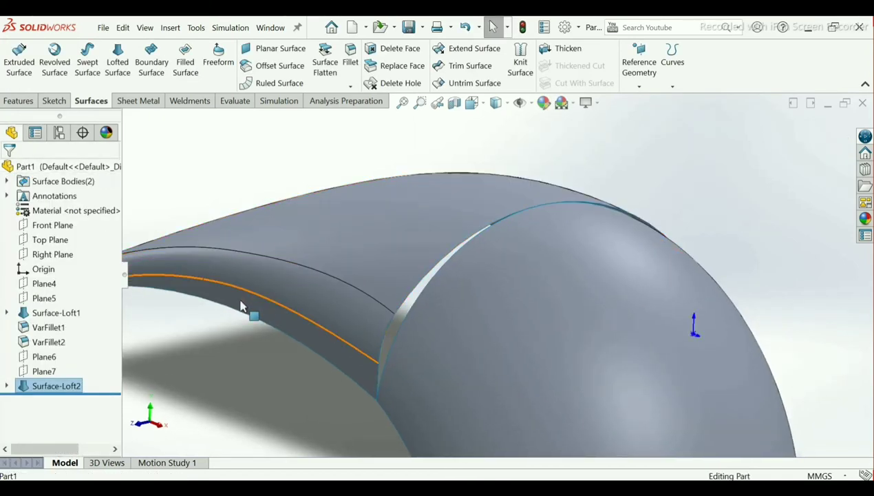
Start a new sketch on the Right Plane
click(55, 254)
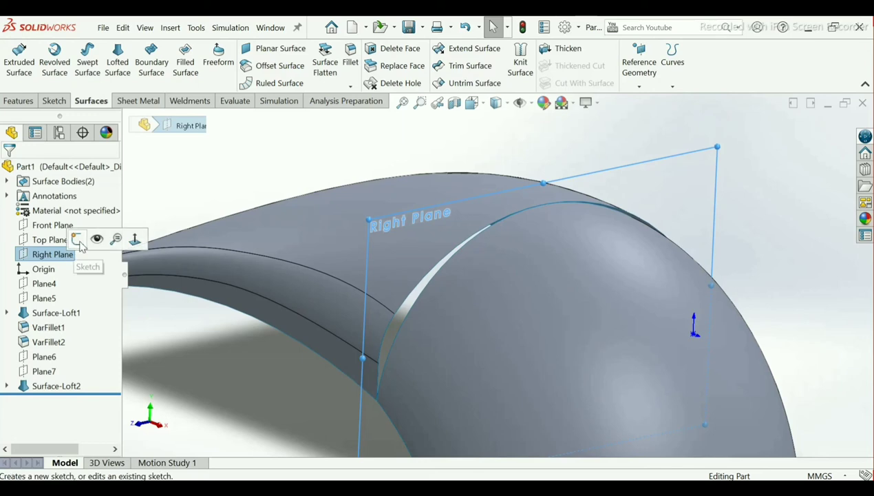
click(77, 238)
click(185, 197)
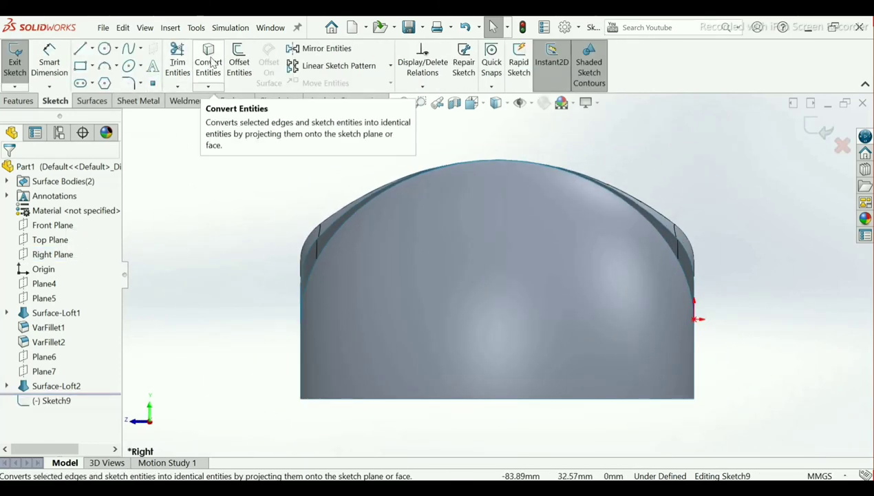
Convert the five arched end edges of the first lofted surface into the Right Plane sketch and exit the sketch
click(212, 64)
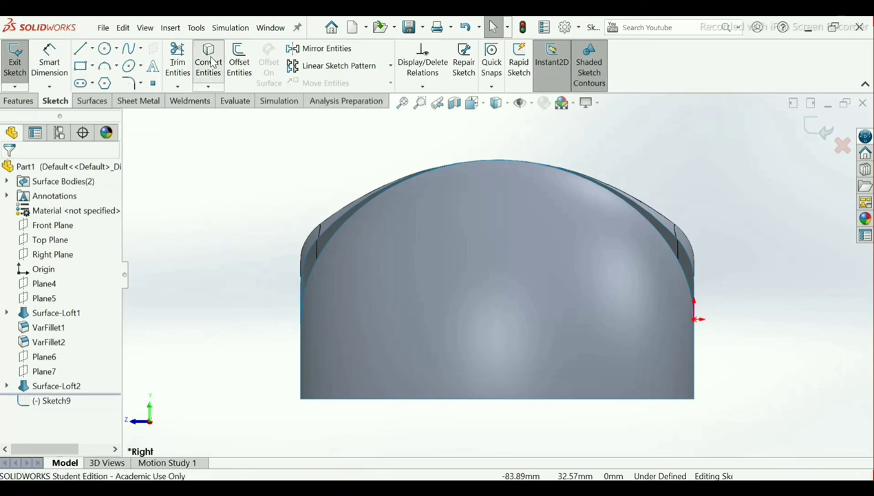
click(311, 252)
middle_drag(322, 253, 376, 289)
click(368, 314)
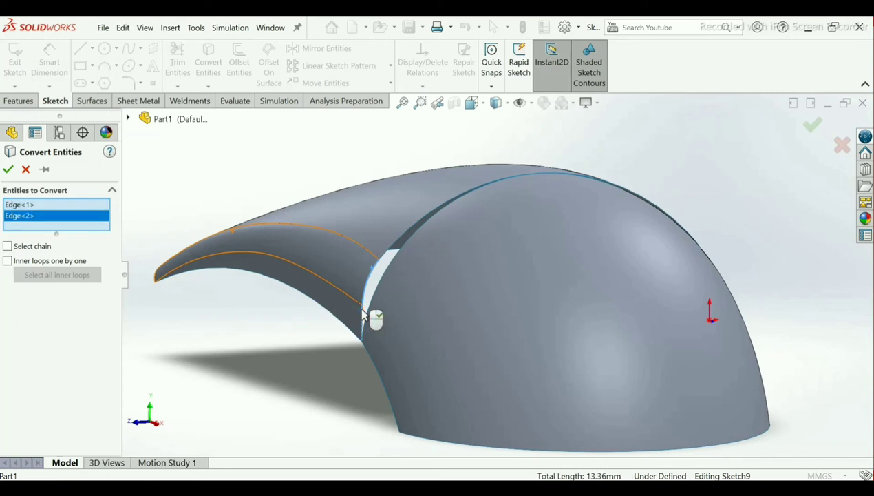
click(406, 238)
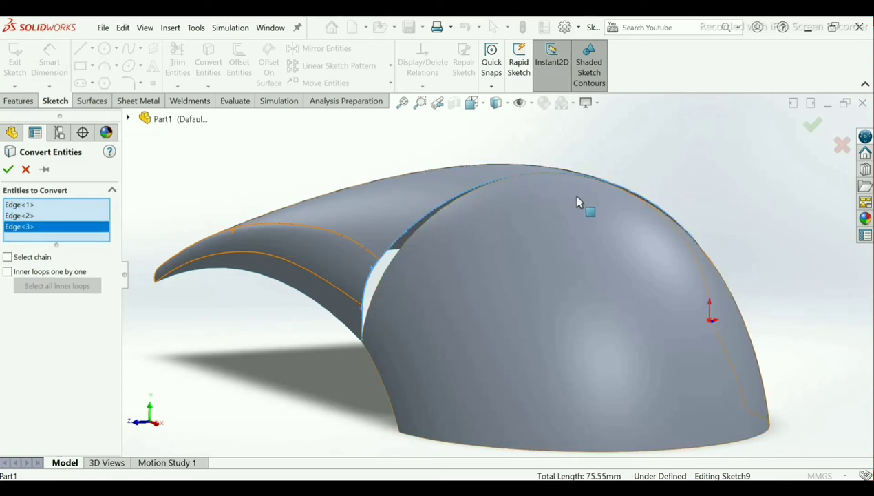
middle_drag(578, 201, 530, 221)
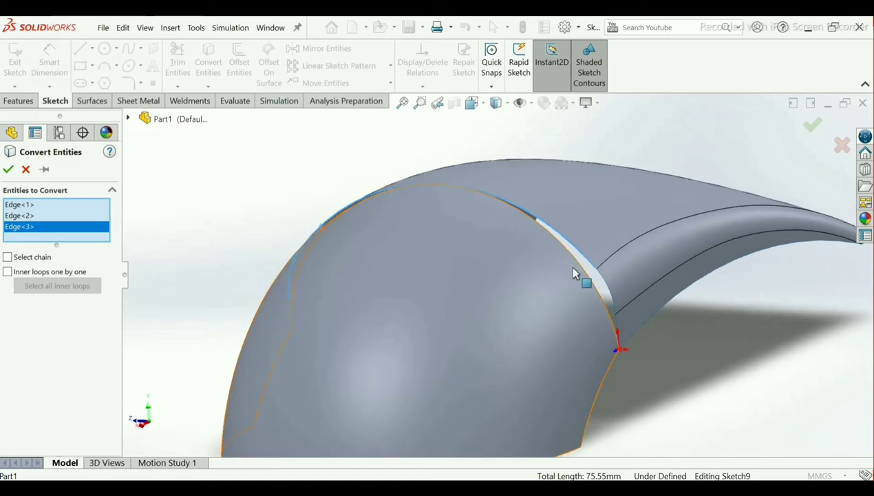
click(607, 289)
middle_drag(624, 302, 641, 318)
click(616, 334)
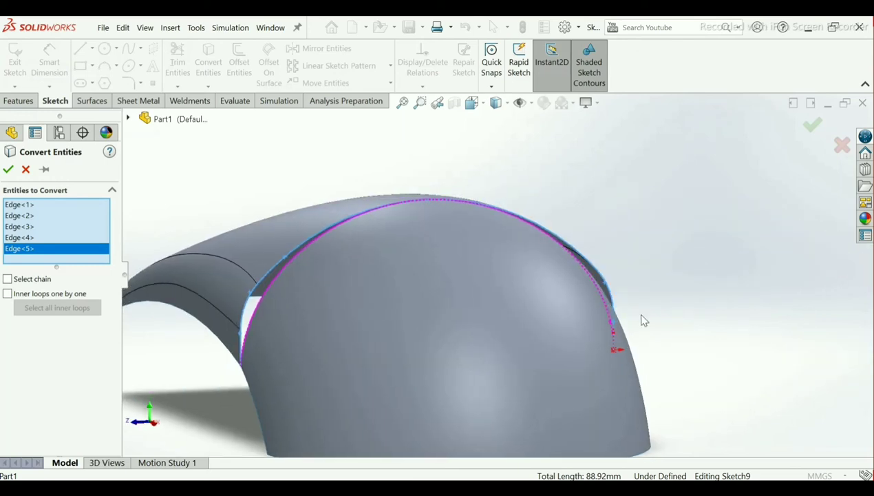
click(8, 170)
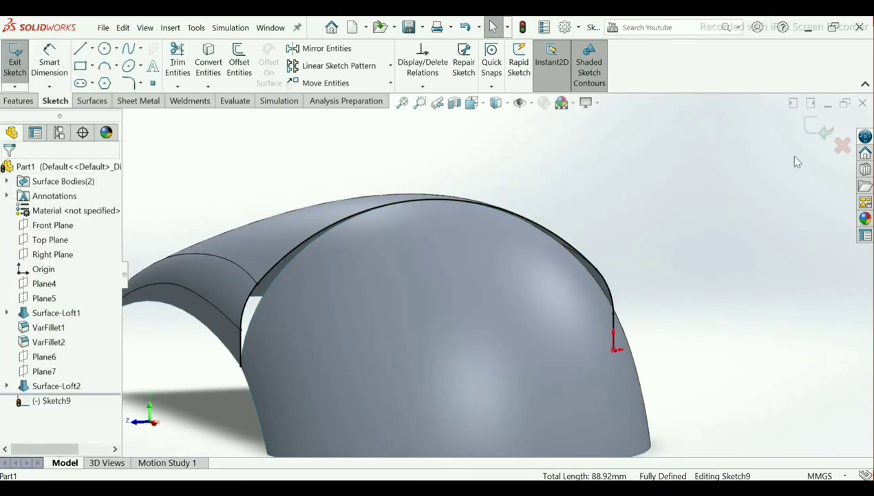
click(819, 129)
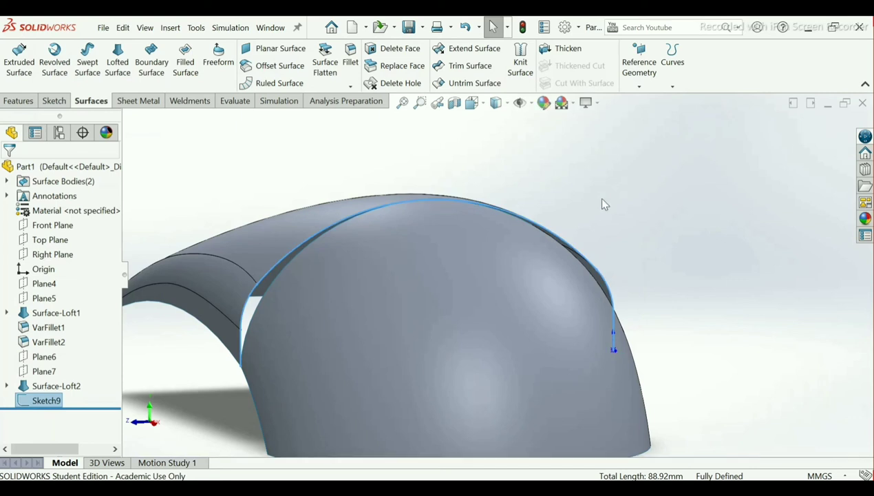
Try to add the converted arch sketch to the existing second surface loft as another open-loop guide curve
right_click(62, 387)
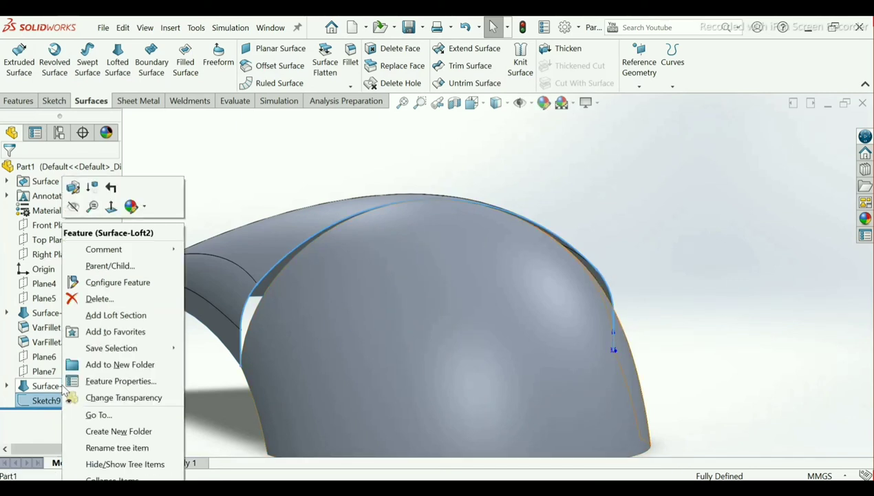
click(72, 187)
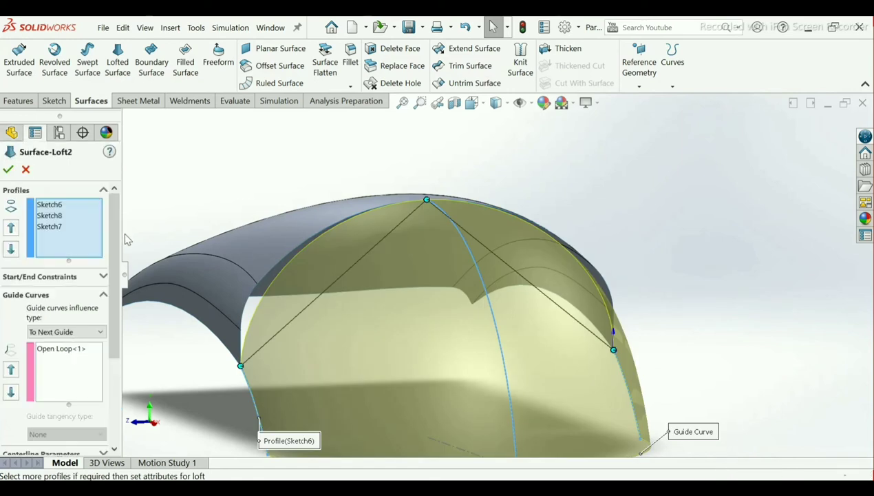
click(74, 385)
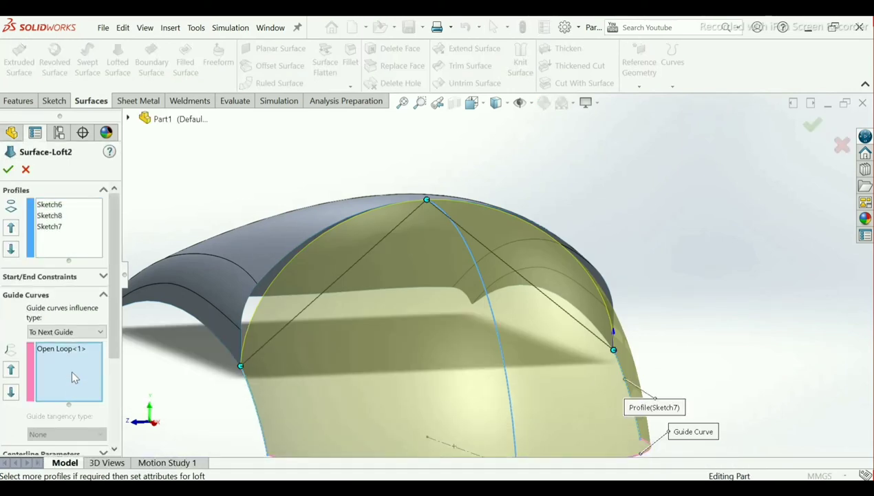
right_click(73, 373)
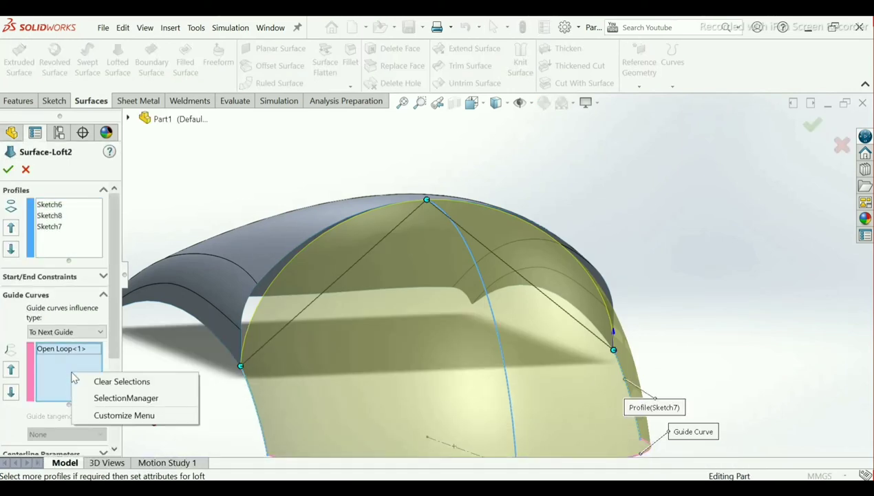
click(97, 398)
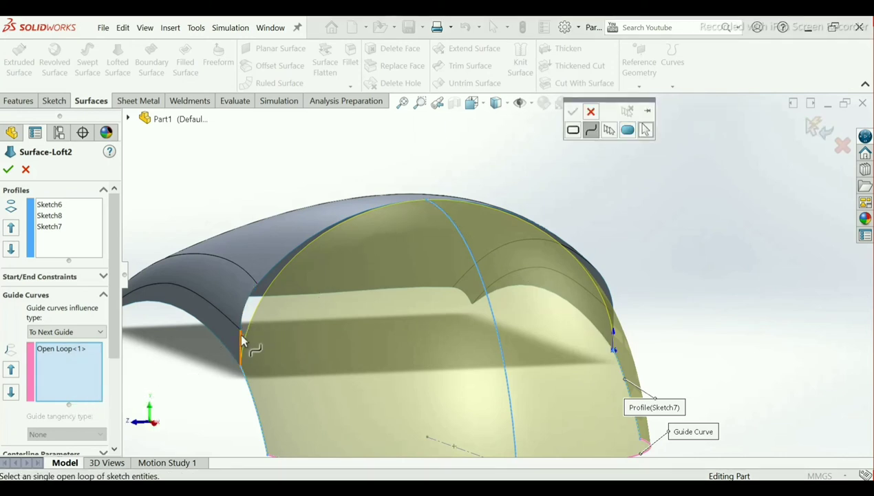
click(241, 337)
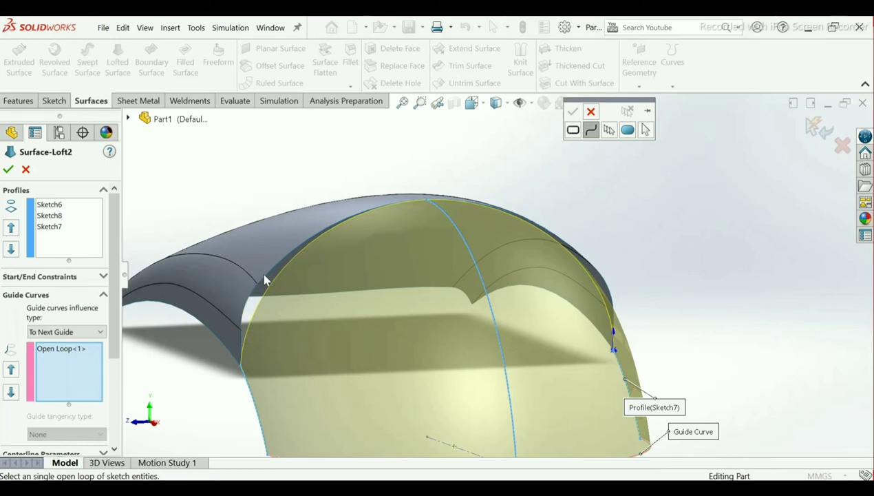
click(591, 112)
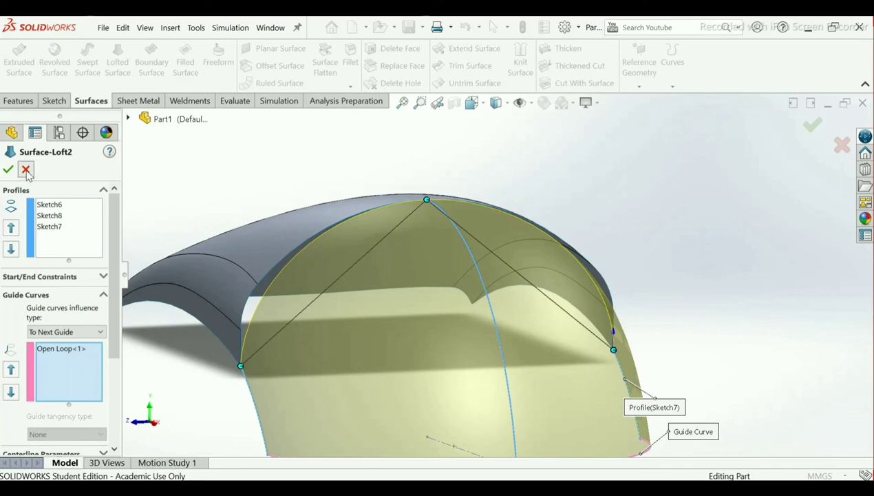
key(Return)
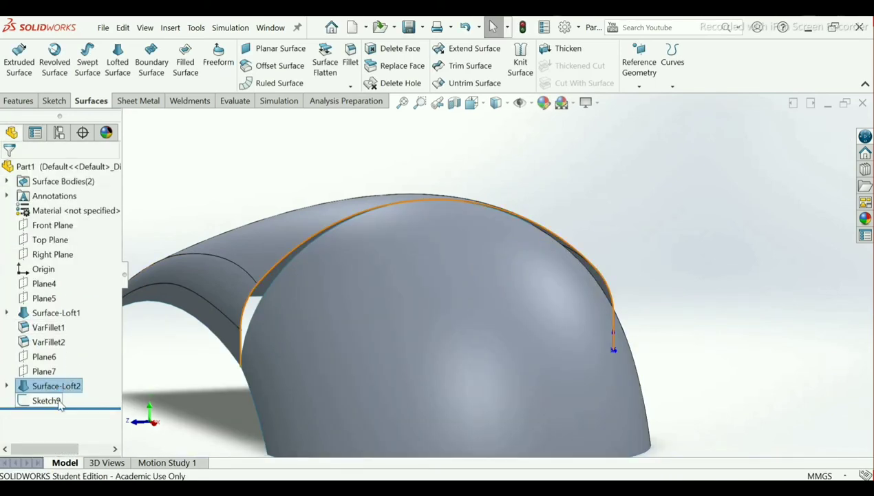
Delete the Surface-Loft2 feature while keeping its sketches, and check which curve Sketch9 contains
right_click(62, 386)
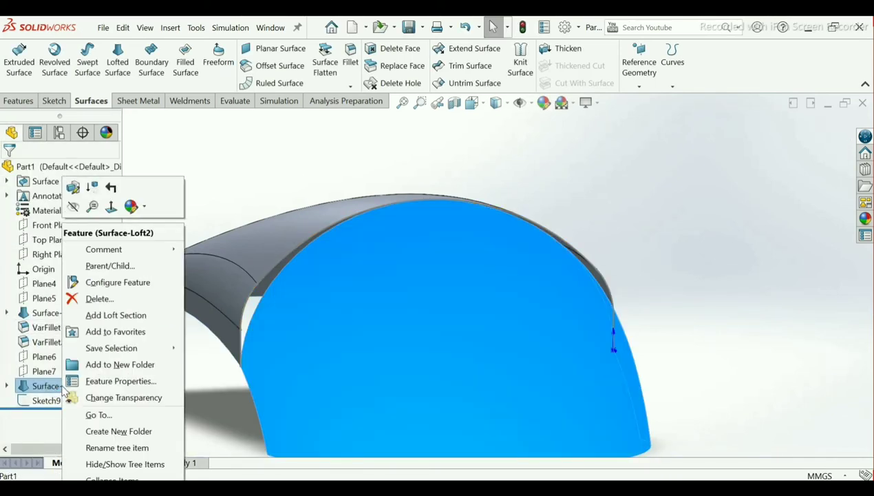
click(97, 299)
click(518, 105)
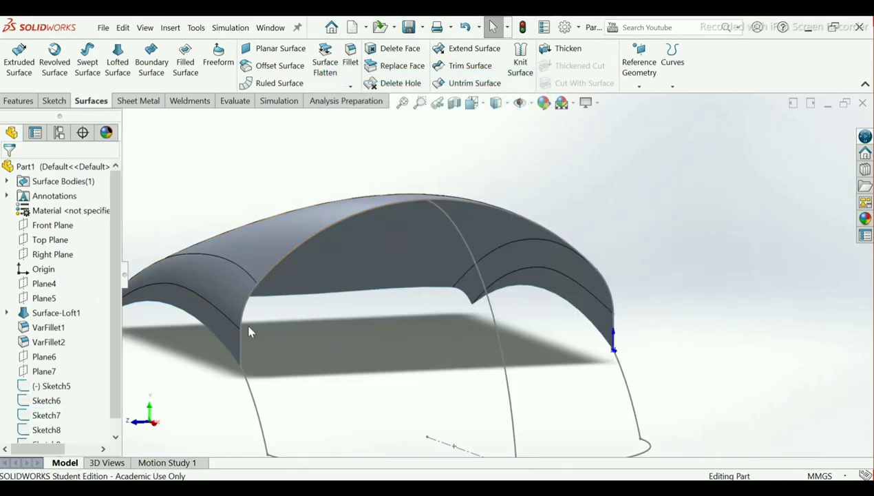
click(116, 435)
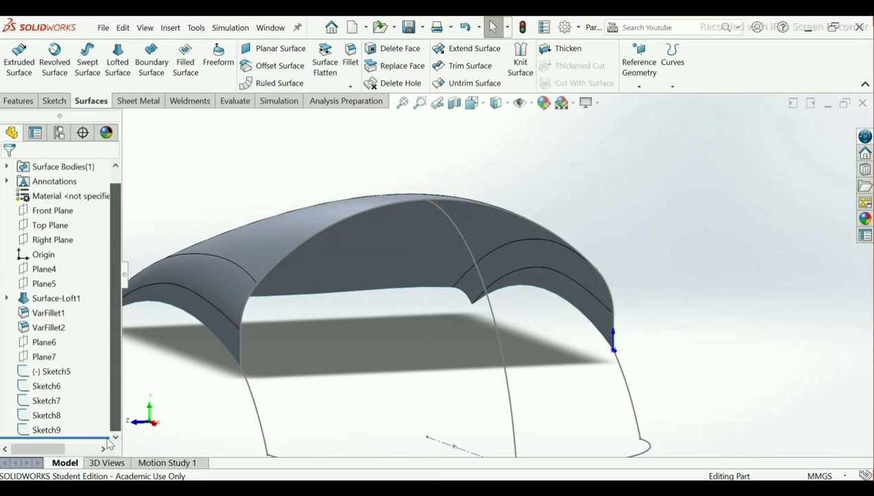
click(47, 430)
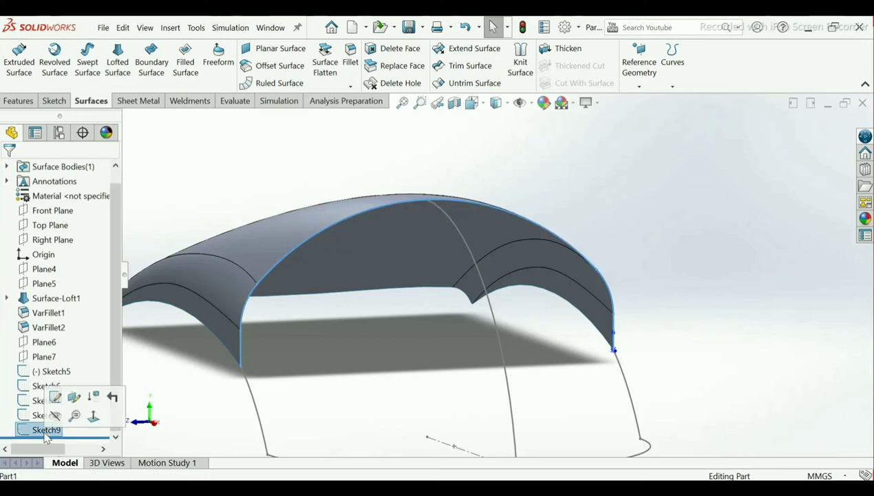
click(312, 364)
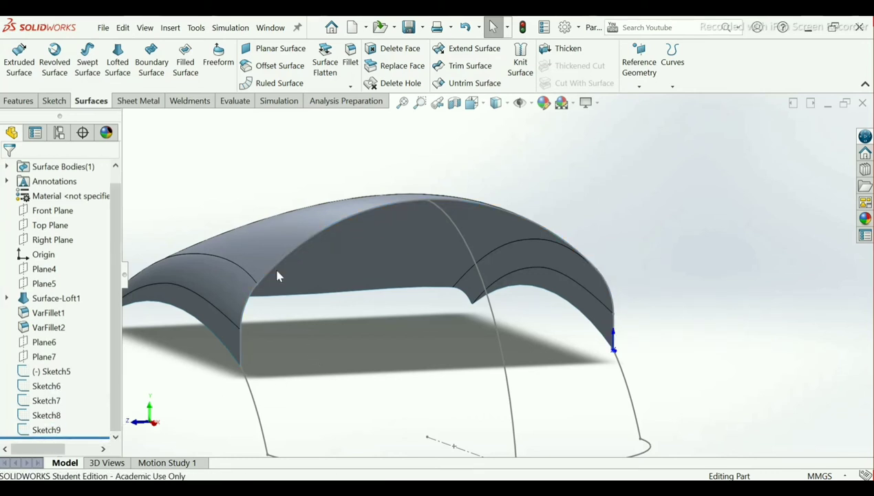
Start a surface loft with profiles Sketch6, Sketch8 and Sketch7, aligning the middle arc's connector with the upper ends of the arcs
click(127, 82)
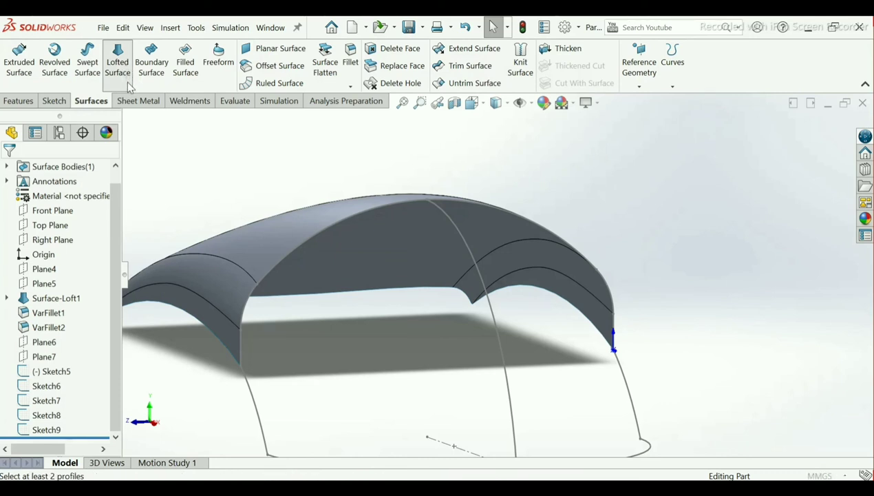
click(249, 389)
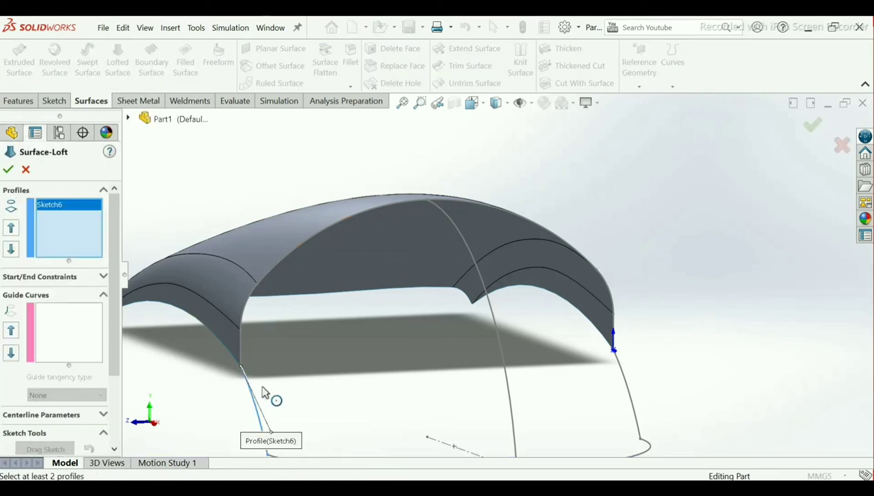
click(497, 329)
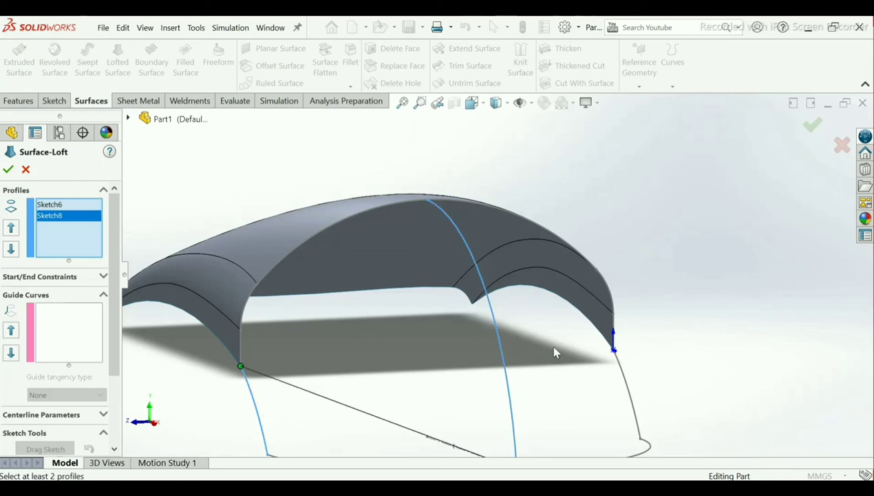
scroll(486, 384, down, 3)
scroll(503, 391, up, 2)
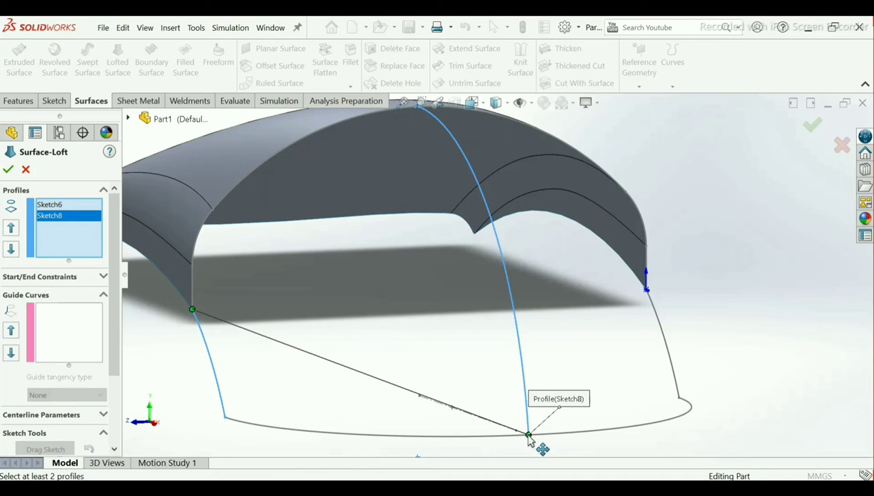
mouse_move(529, 437)
mouse_down()
mouse_move(489, 234)
mouse_move(419, 107)
mouse_up()
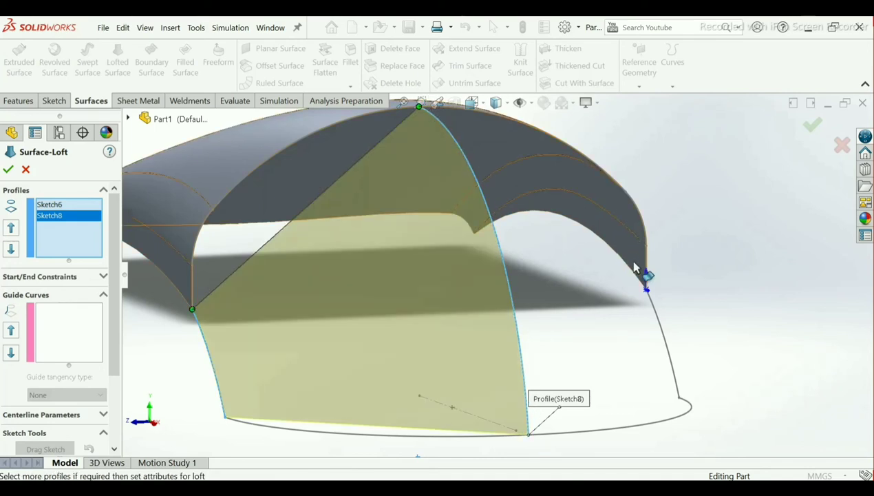
click(655, 313)
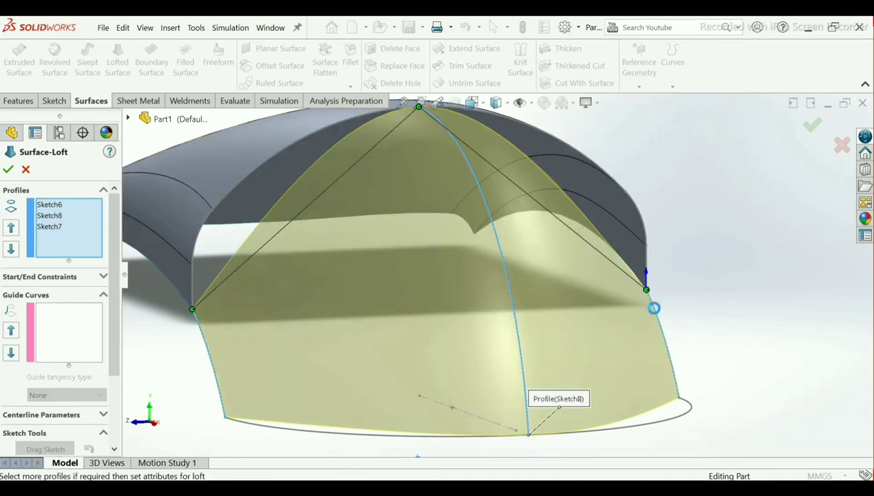
Add the converted arch sketch to the loft as an open-loop guide curve using the SelectionManager
click(63, 331)
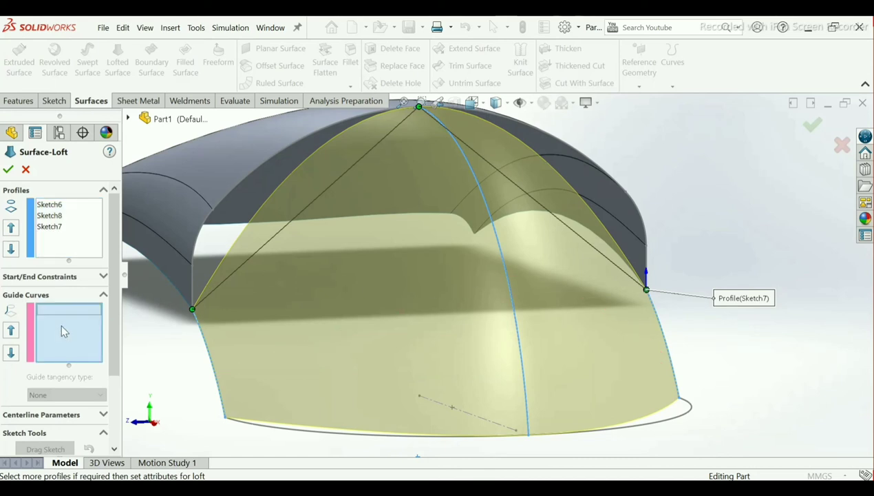
right_click(63, 331)
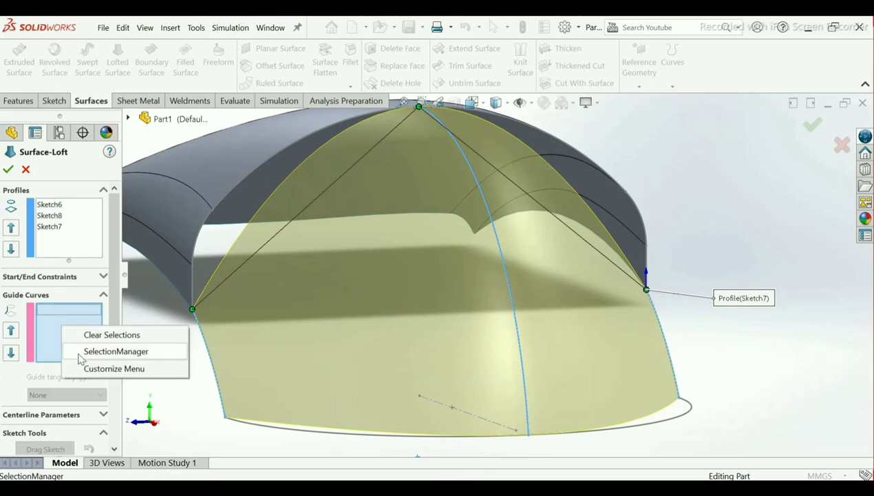
click(81, 351)
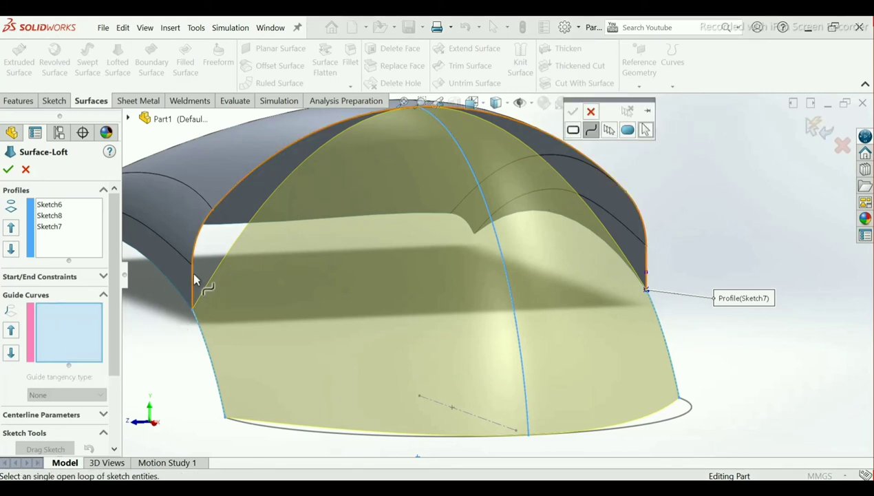
click(194, 279)
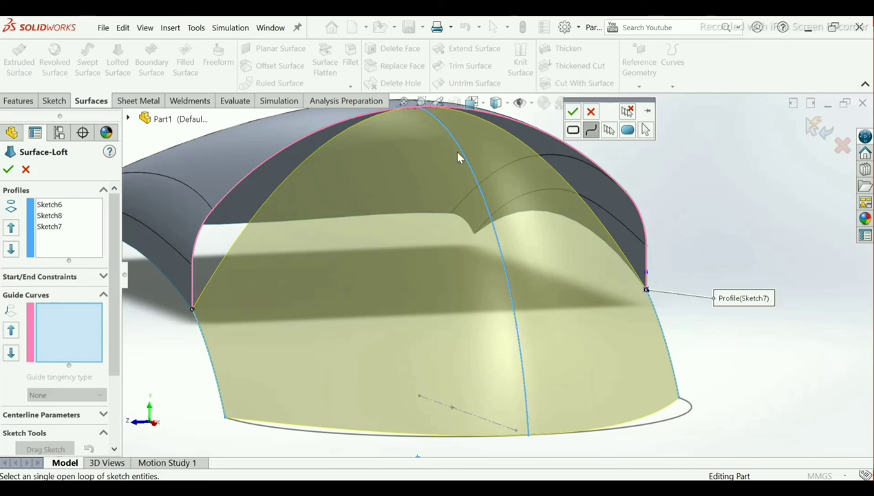
click(572, 112)
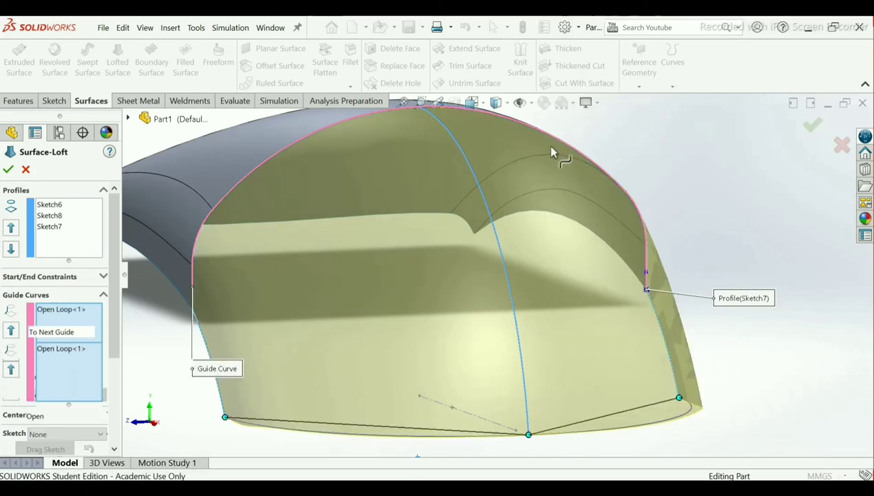
Add the base semicircle sketch as a second open-loop guide curve using the SelectionManager and complete the front surface loft
middle_drag(525, 187, 551, 197)
scroll(552, 203, down, 6)
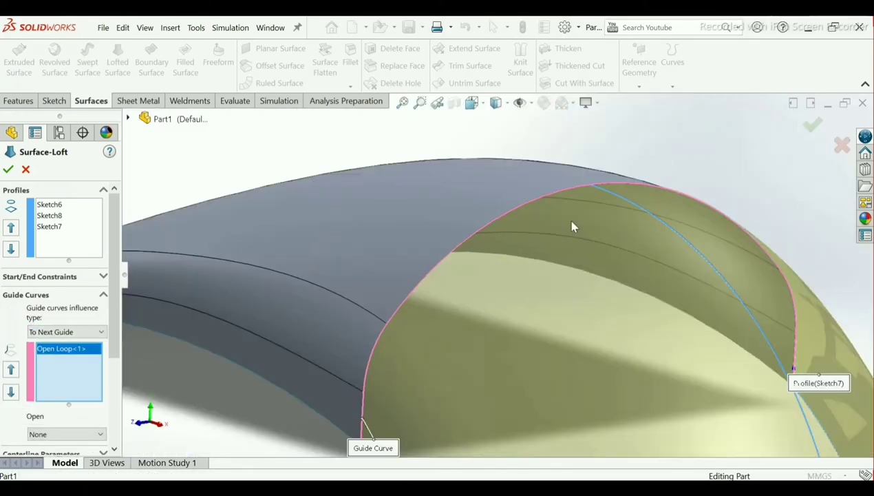
scroll(568, 234, up, 6)
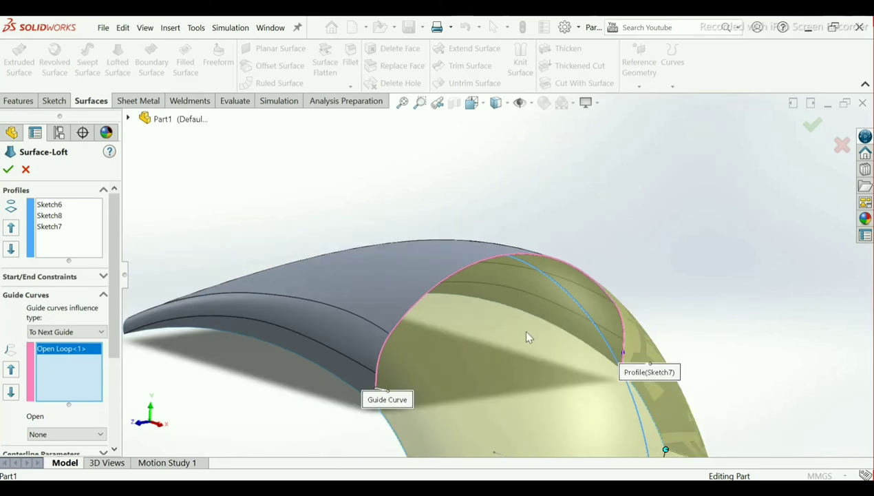
scroll(527, 337, up, 3)
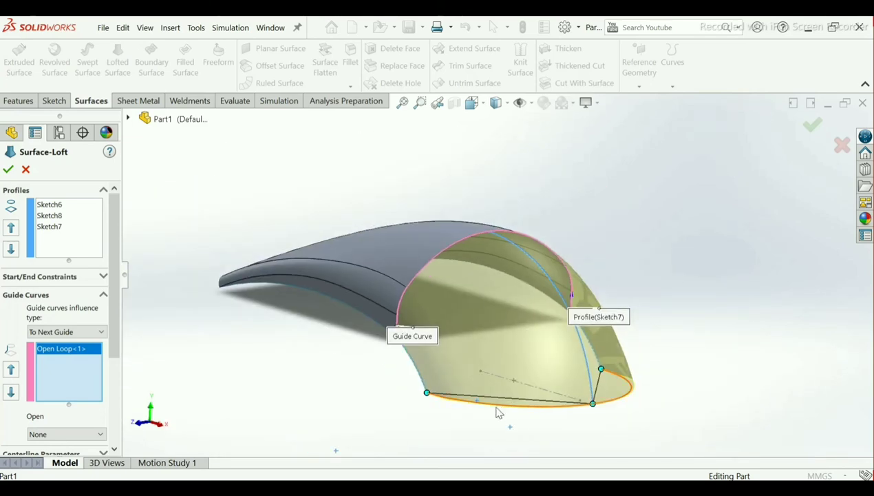
right_click(62, 372)
click(90, 393)
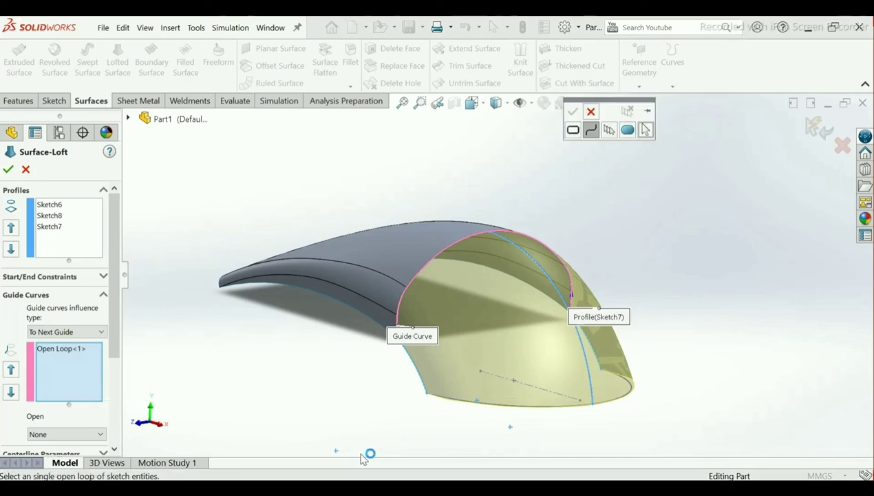
click(482, 406)
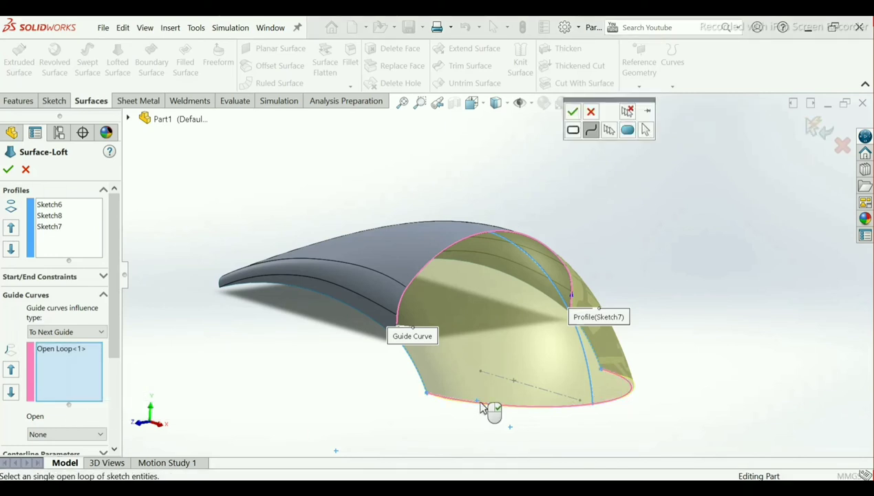
click(572, 115)
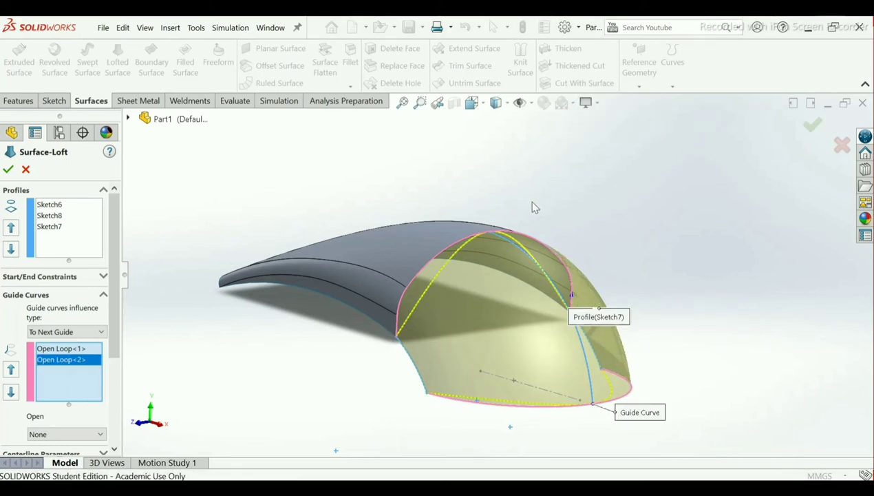
middle_drag(534, 207, 554, 236)
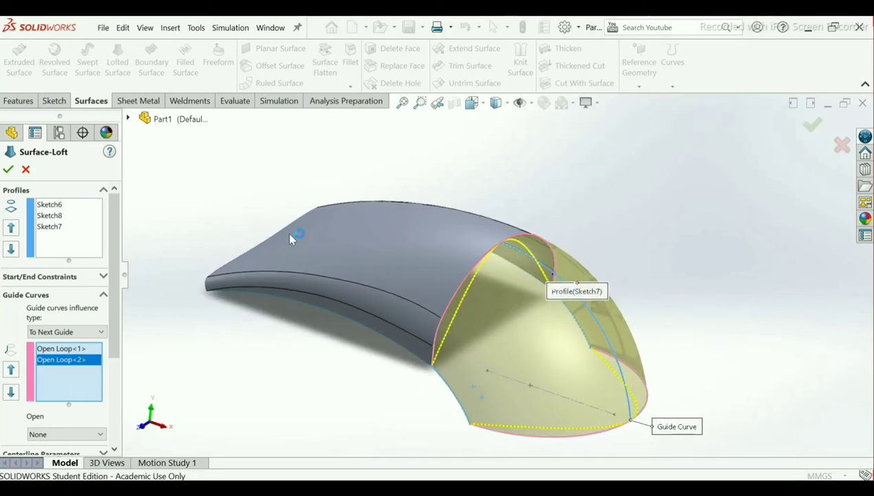
click(9, 171)
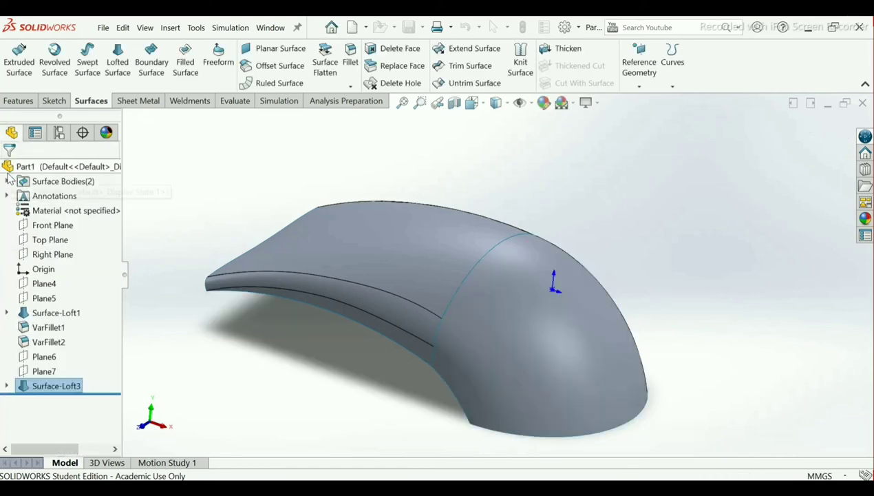
Start a new surface loft and clear the preselected surface body from its profiles
middle_drag(409, 381, 395, 231)
middle_drag(426, 193, 470, 195)
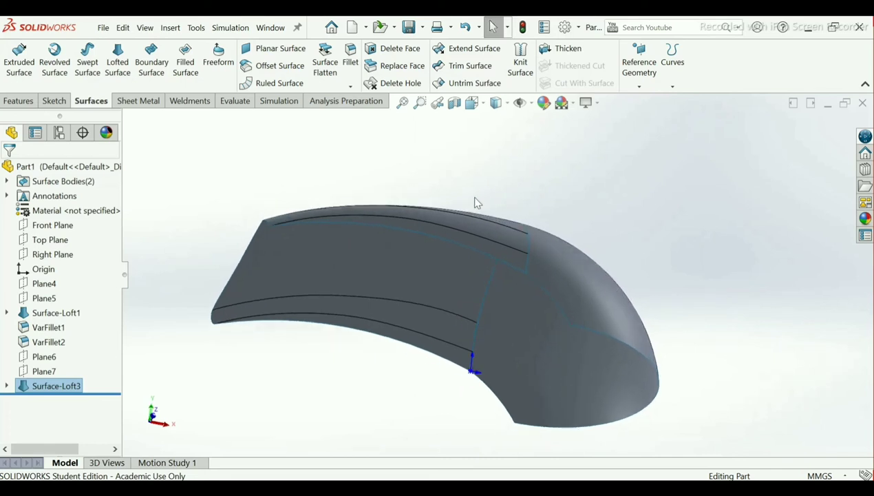
scroll(392, 261, down, 3)
scroll(409, 267, up, 3)
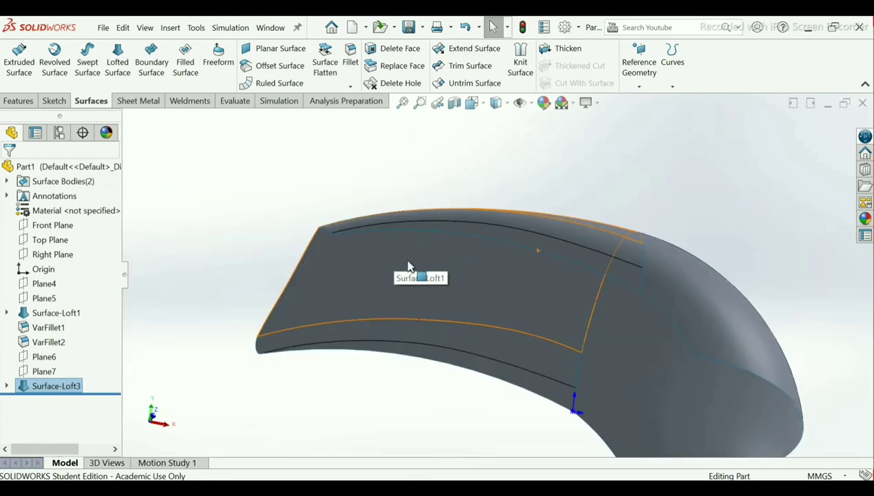
scroll(608, 379, down, 1)
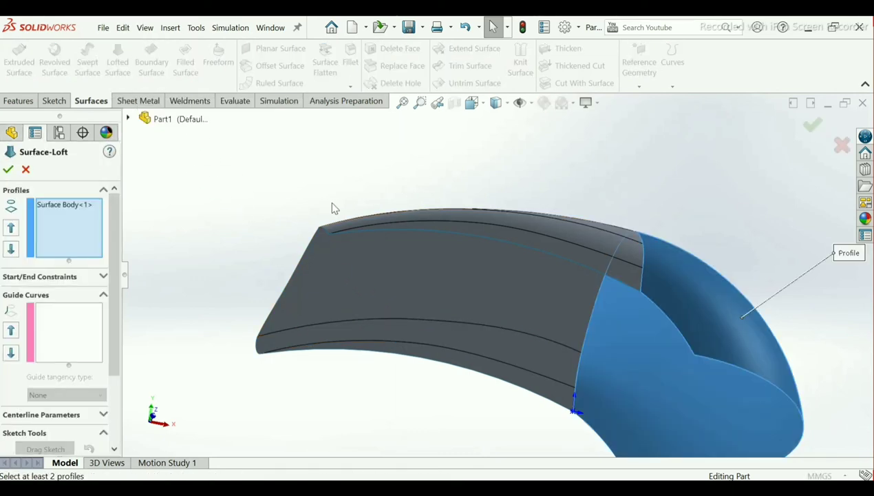
middle_drag(334, 201, 5, 210)
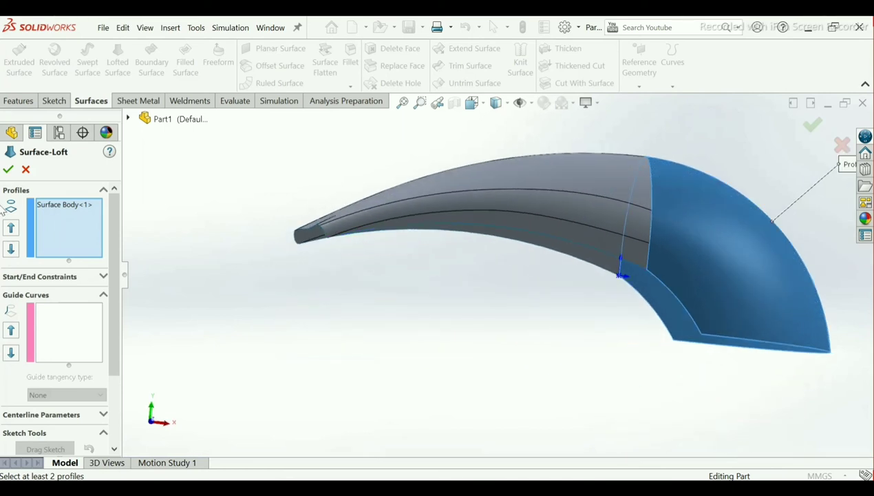
right_click(55, 210)
click(72, 215)
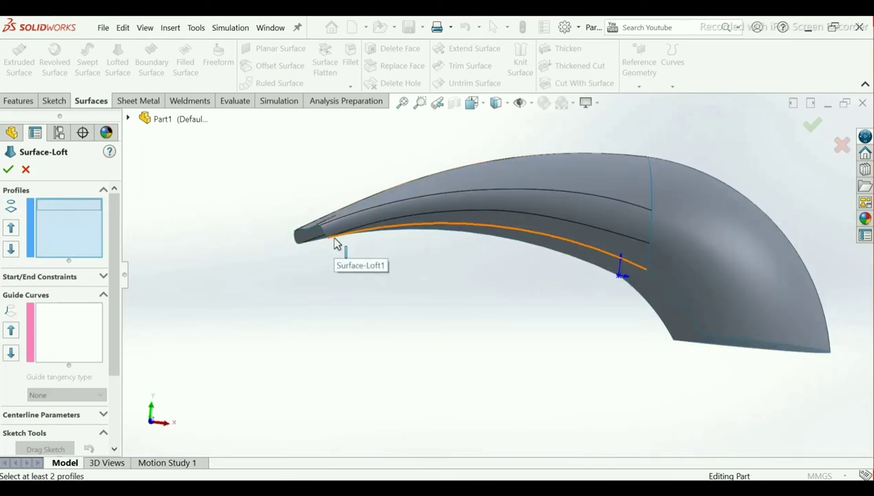
Loft a surface between the two long lower side edges of the filleted first loft to close its underside
middle_drag(439, 245, 416, 176)
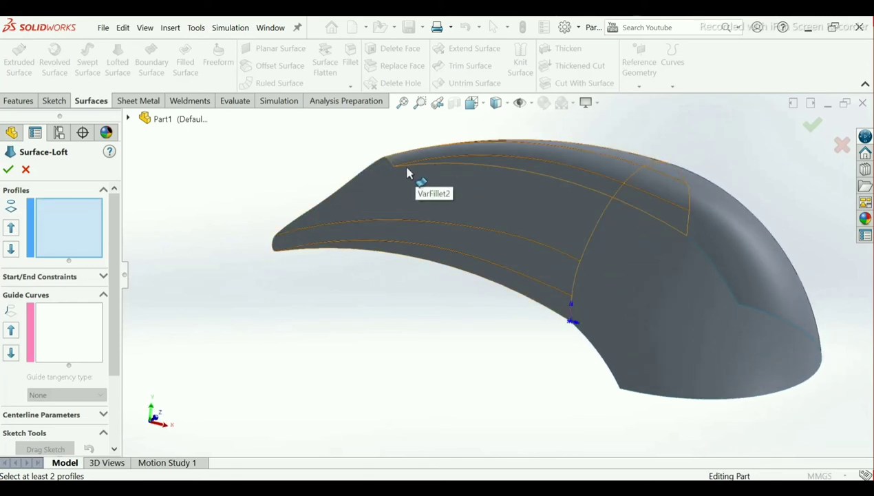
click(286, 252)
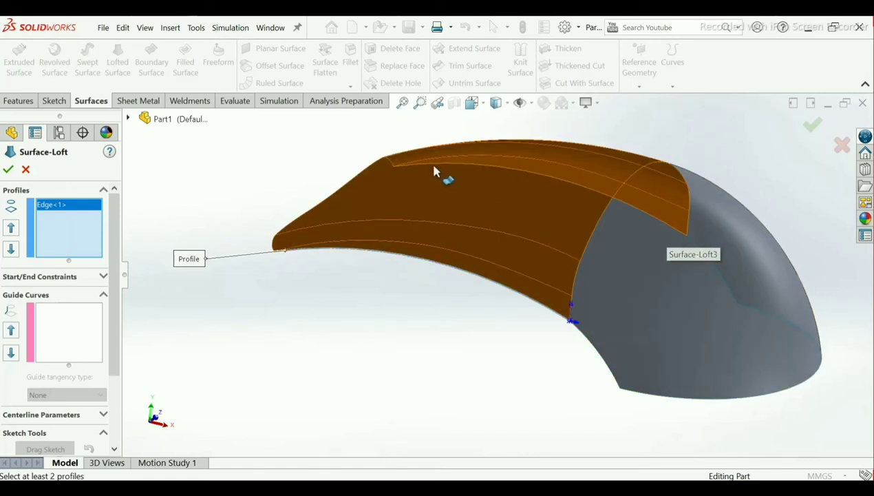
click(499, 168)
middle_drag(499, 171, 471, 174)
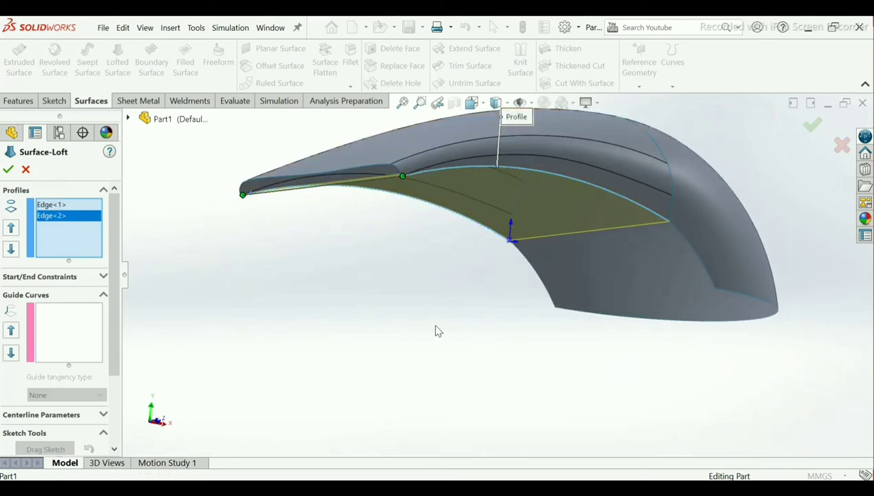
middle_drag(396, 304, 409, 124)
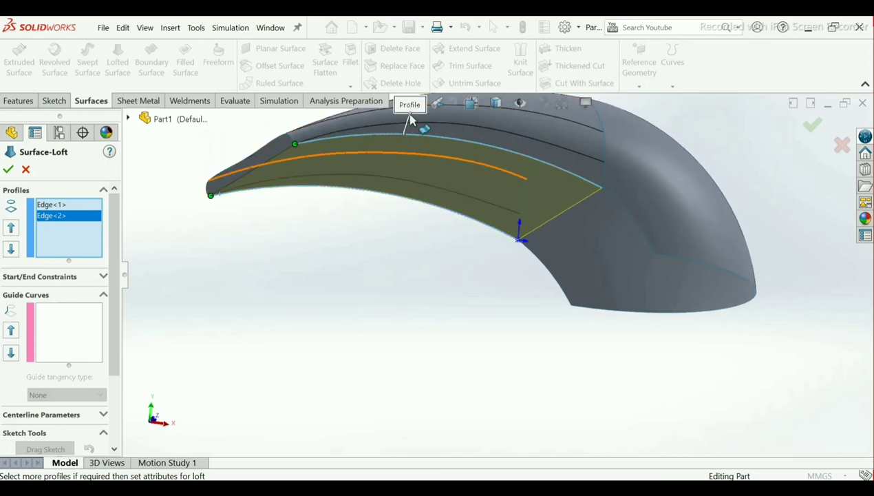
click(9, 169)
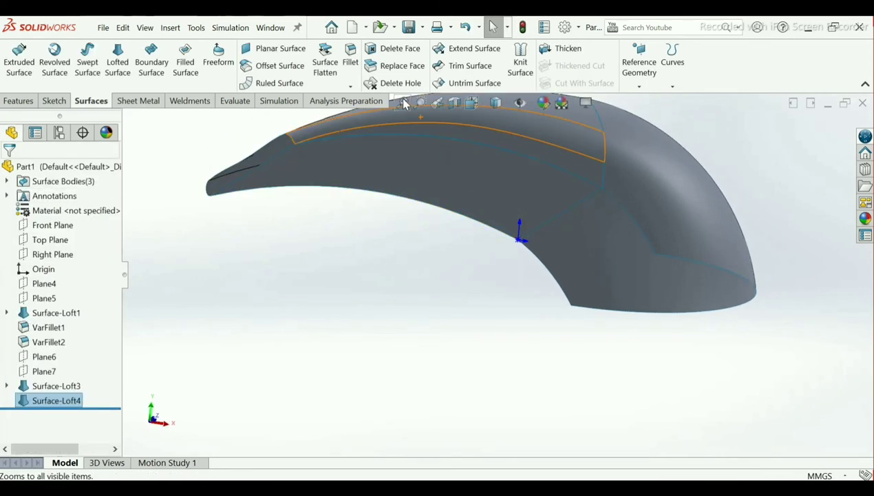
click(403, 103)
middle_drag(470, 302, 566, 312)
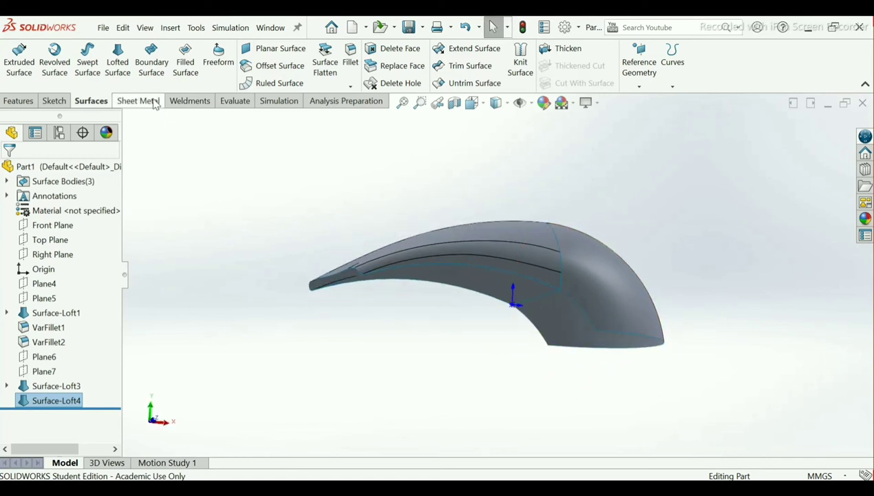
click(357, 281)
click(26, 170)
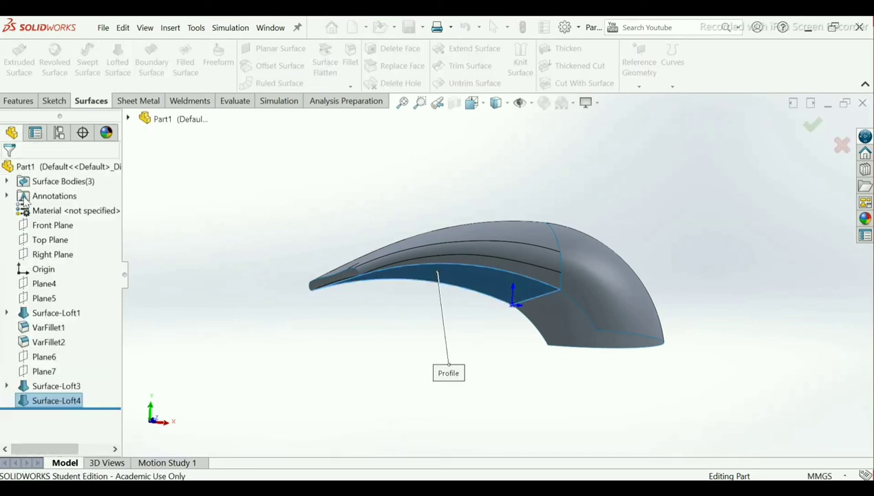
Edit the underside loft and try to add the front surface's two lower side edges as extra profiles
right_click(54, 404)
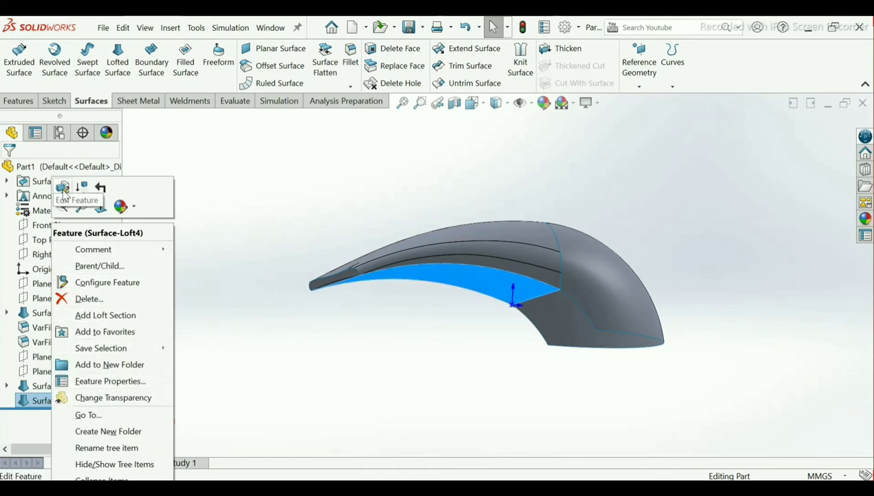
click(63, 188)
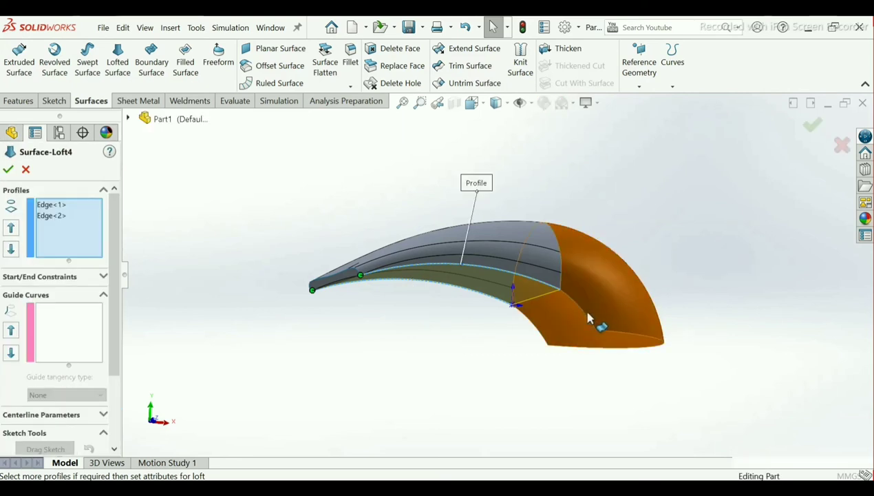
click(559, 332)
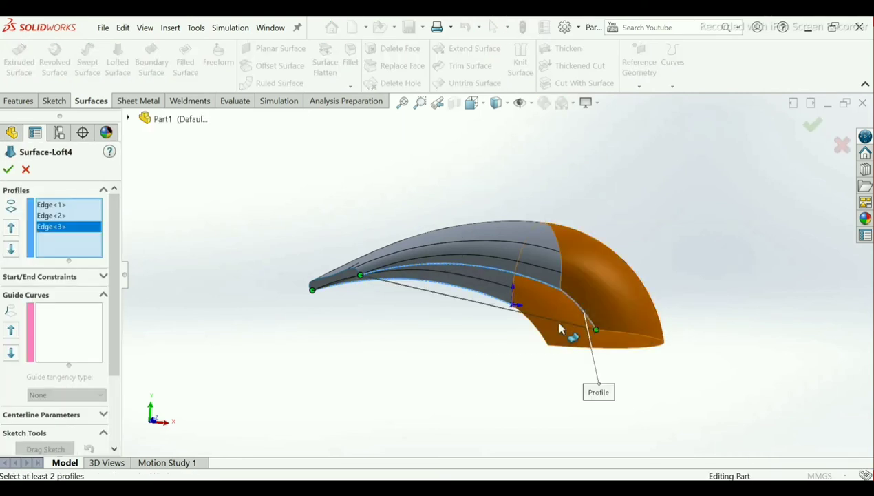
click(540, 336)
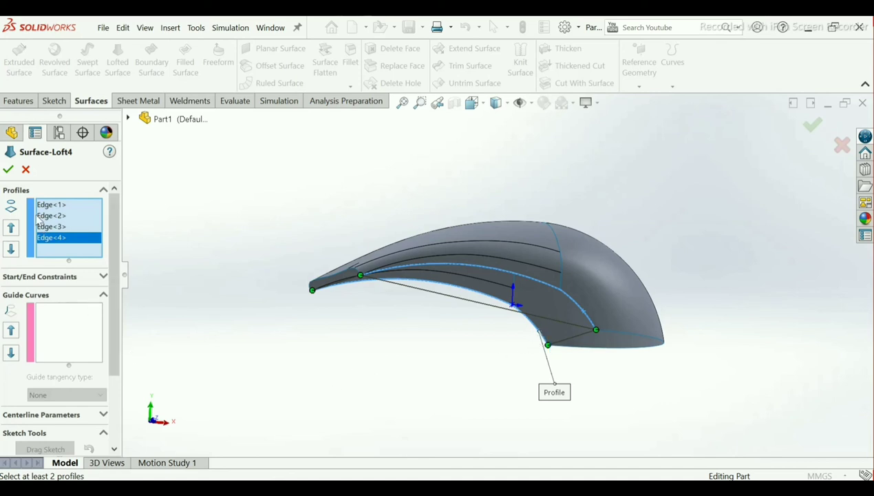
click(8, 170)
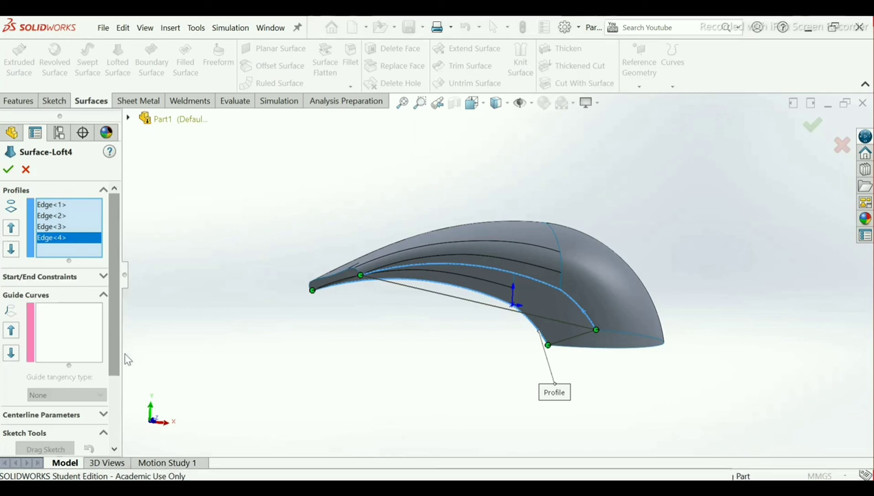
Remove the front surface's two edges, Edge<3> and Edge<4>, from the underside loft's profiles and accept the feature
scroll(118, 318, down, 3)
scroll(118, 318, up, 3)
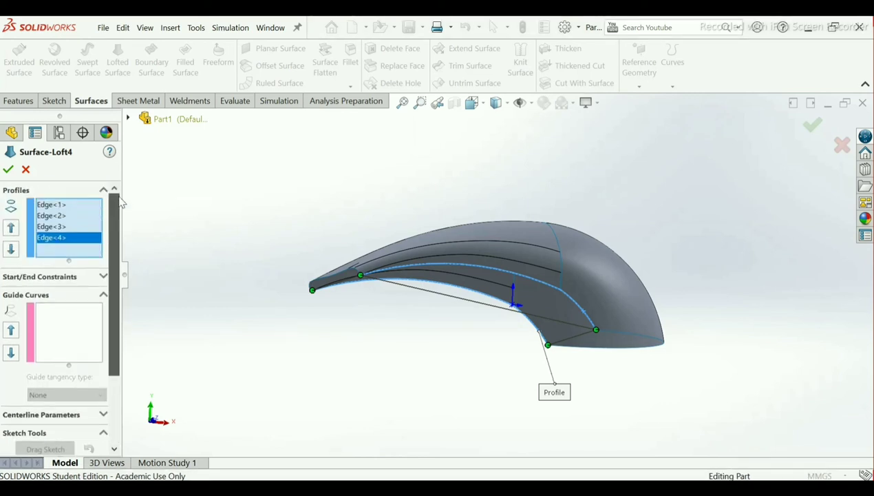
click(56, 230)
right_click(56, 229)
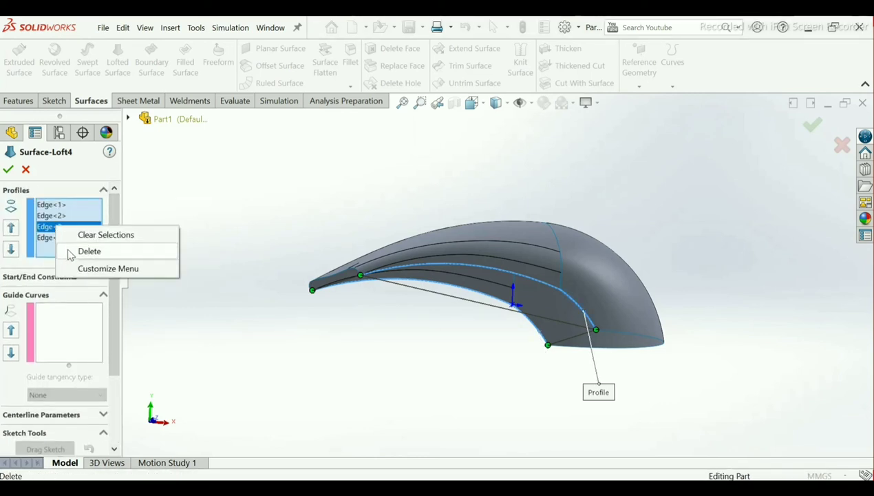
click(89, 251)
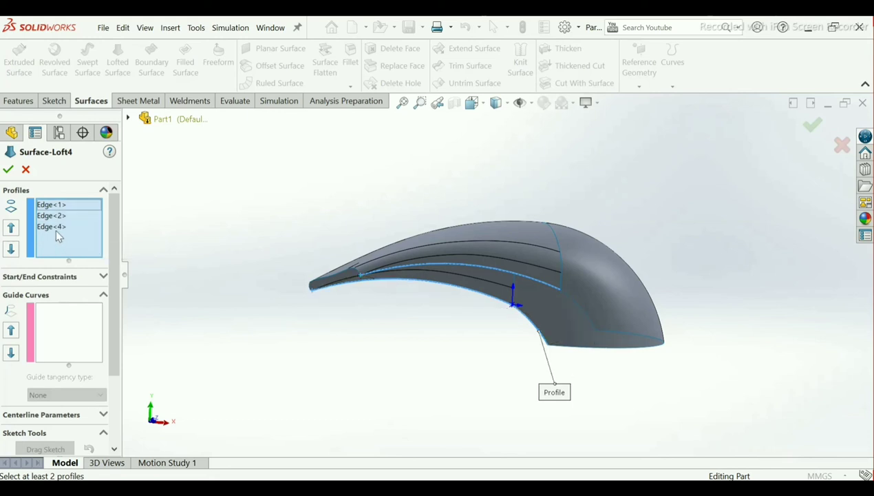
click(57, 232)
right_click(56, 230)
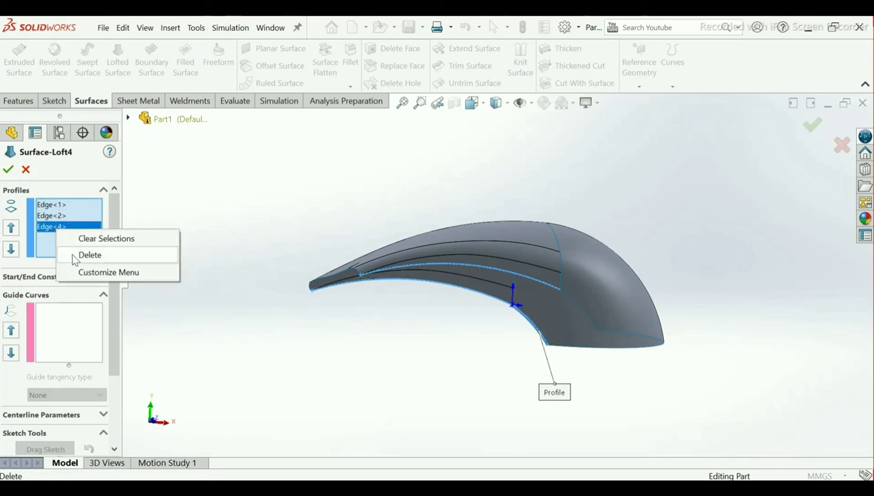
click(76, 256)
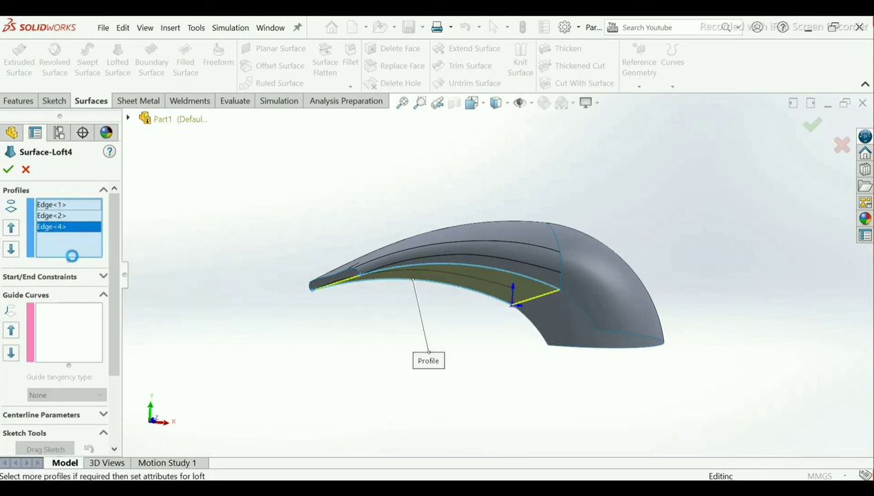
click(8, 170)
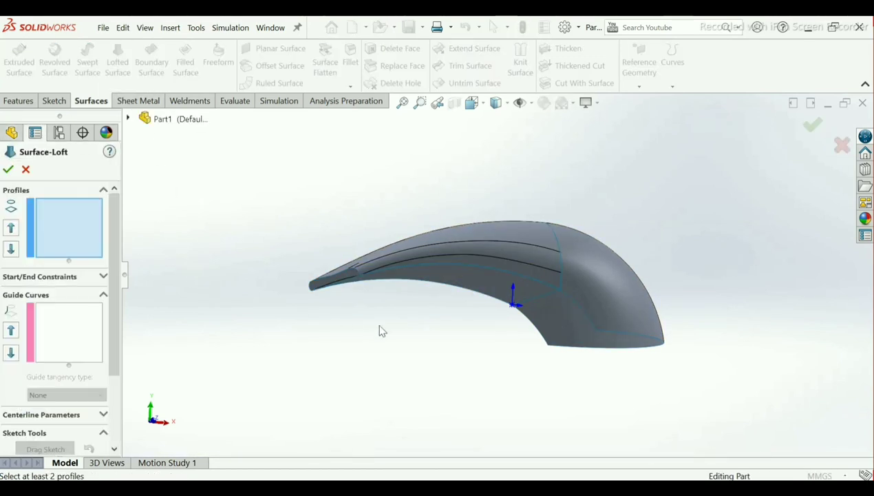
Loft a separate surface between the front surface's two lower side edges, continuing the underside down to the base
click(584, 317)
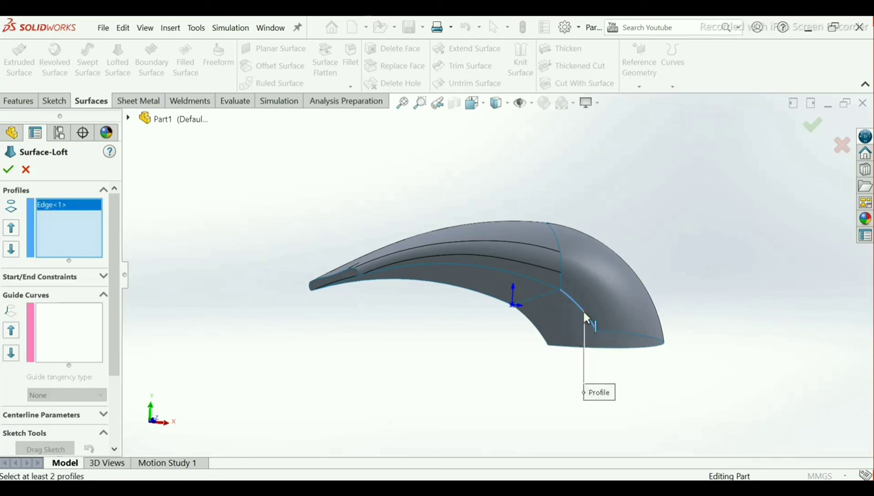
click(536, 329)
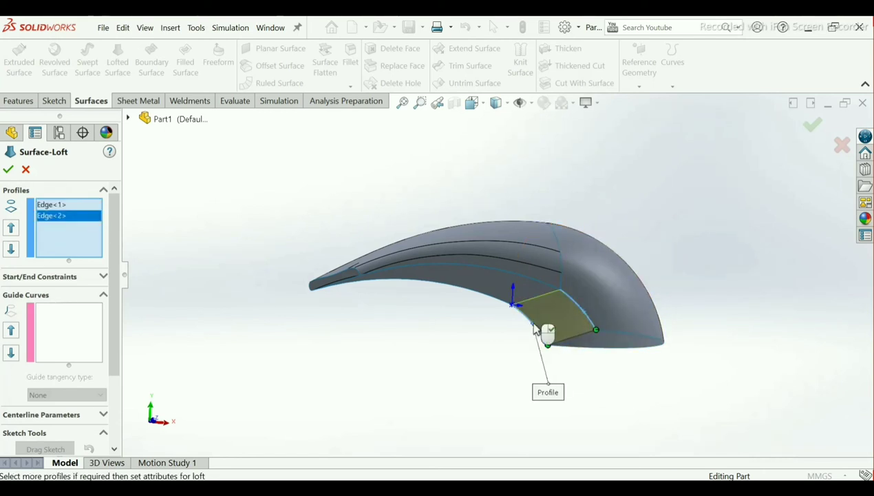
click(9, 169)
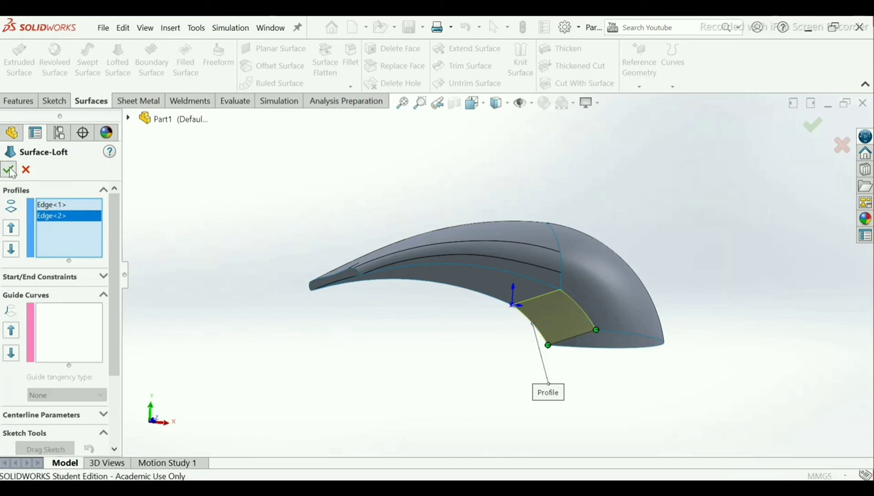
middle_drag(522, 324, 561, 312)
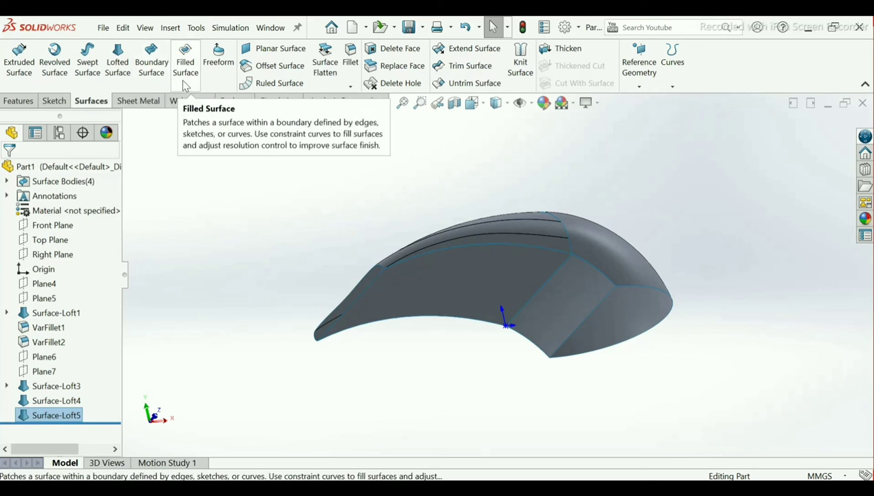
Fill the open D-shaped front end with a contact surface bounded by its curved rim and straight lower edge
click(185, 59)
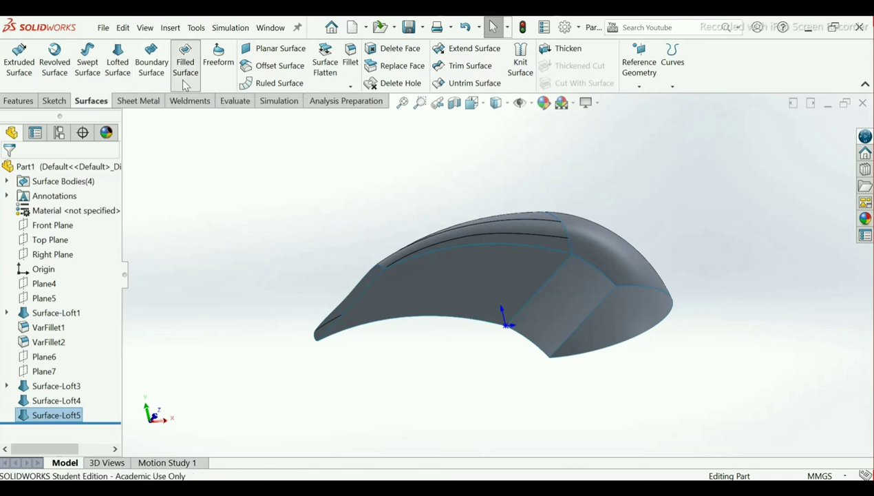
click(636, 292)
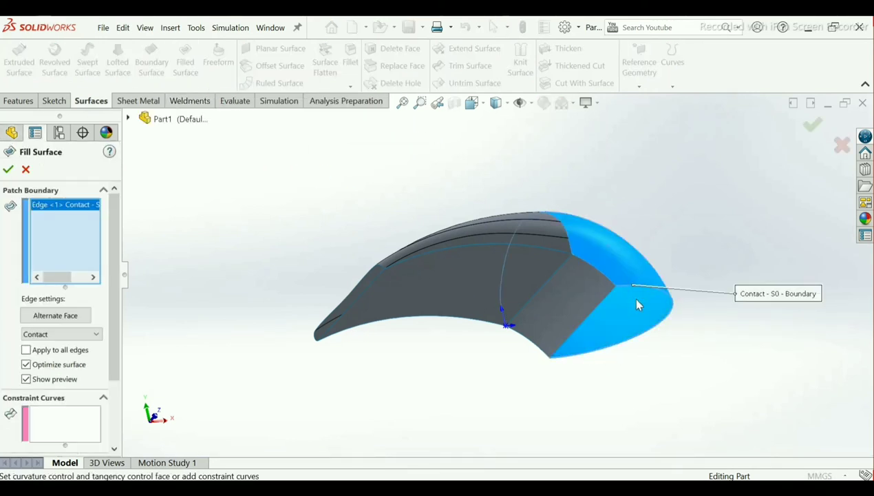
middle_drag(636, 297, 597, 284)
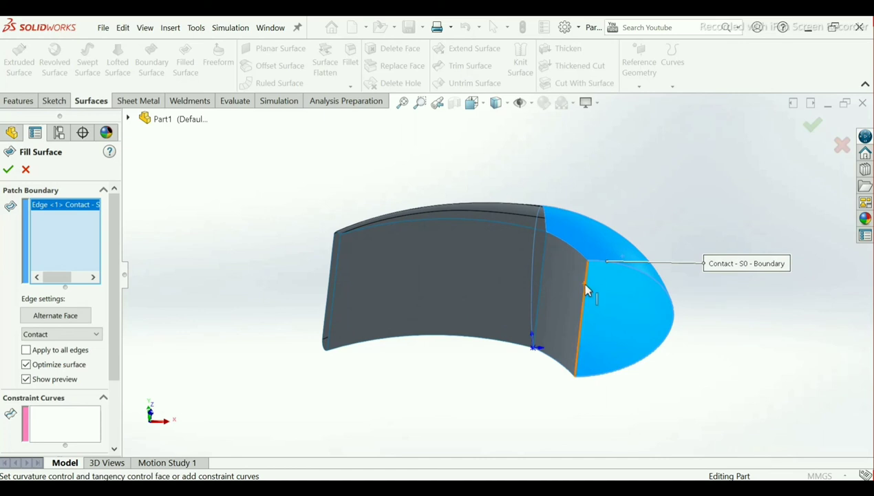
click(585, 290)
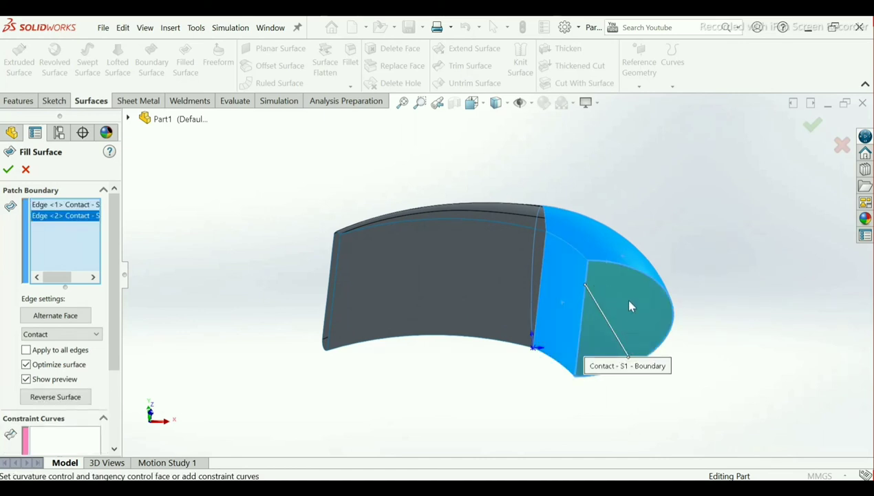
scroll(632, 258, down, 3)
scroll(627, 292, up, 4)
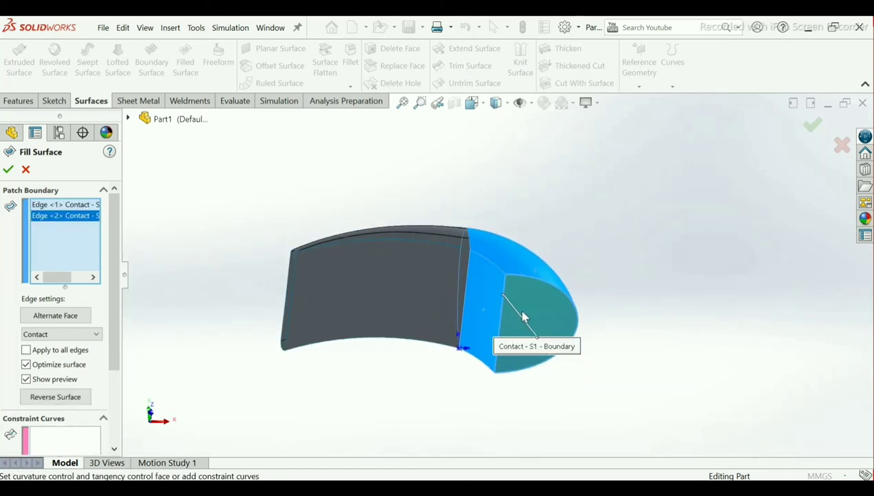
scroll(523, 316, down, 2)
click(8, 170)
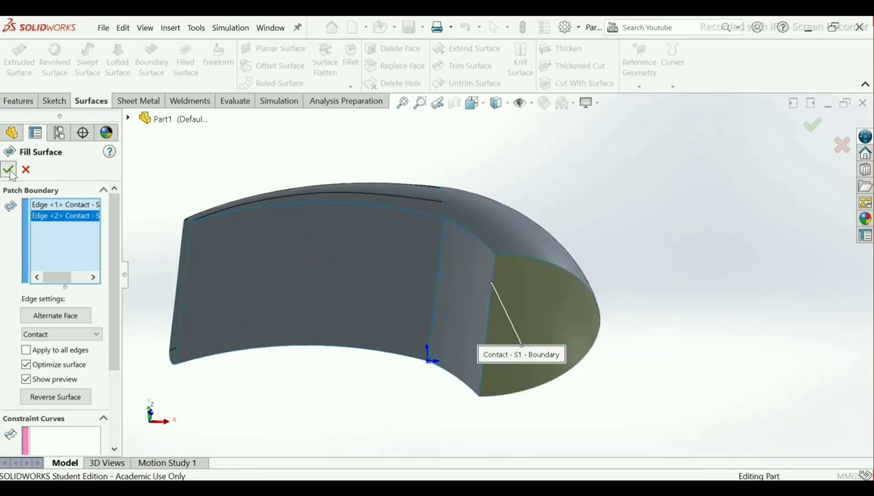
Fill the narrow opening at the tail end with a contact surface bounded by its upper, lower and two short side edges
middle_drag(252, 273, 266, 297)
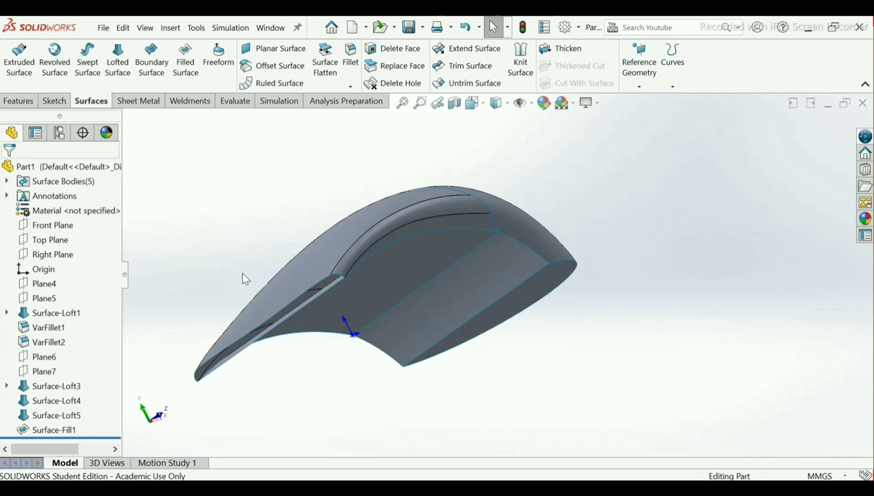
click(178, 66)
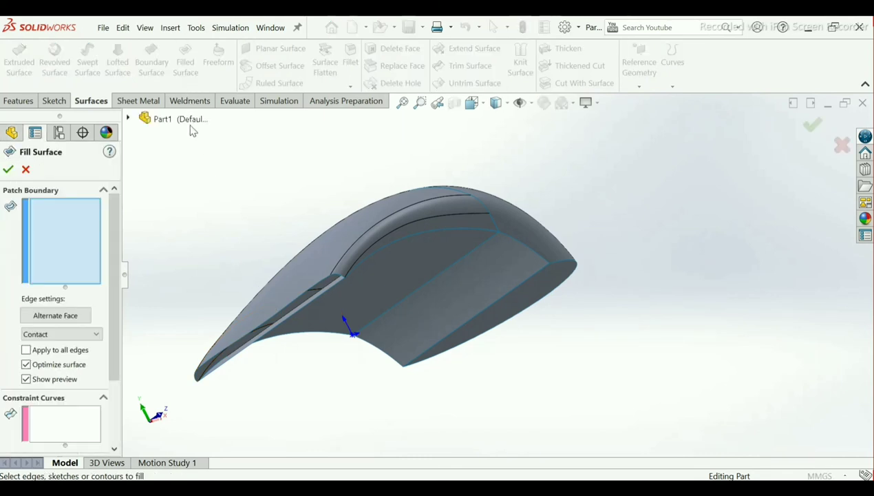
click(252, 336)
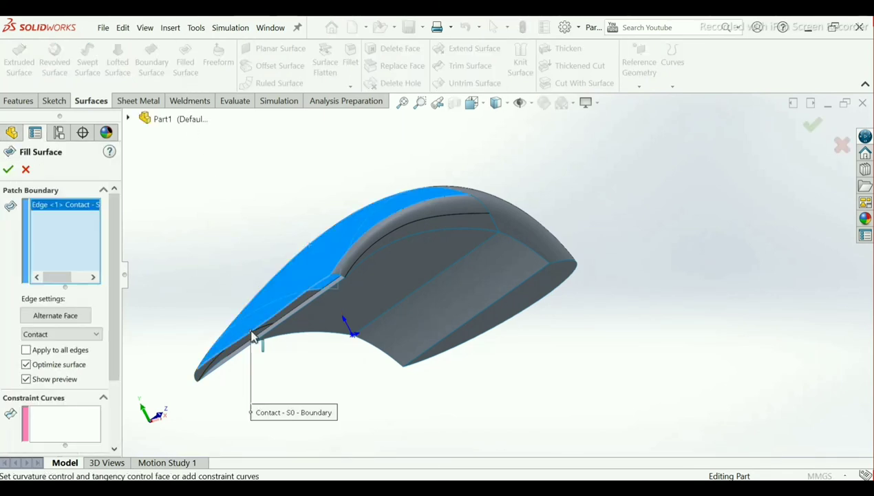
scroll(304, 359, down, 3)
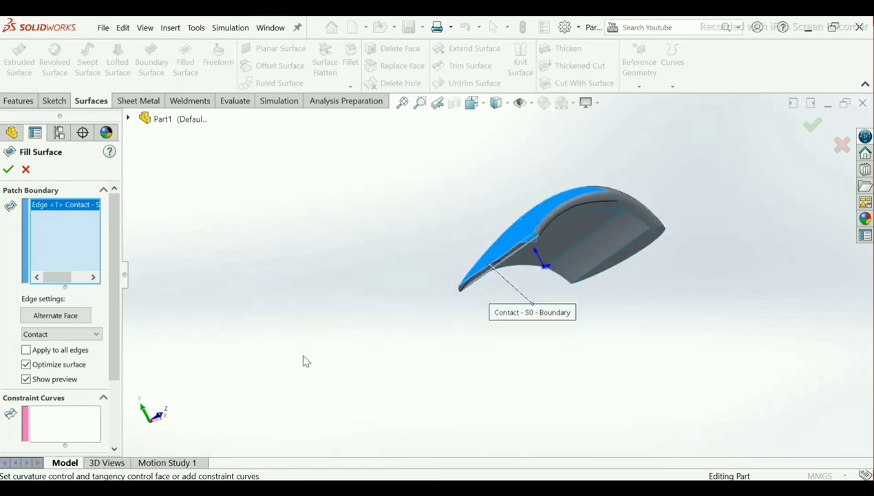
scroll(519, 232, up, 4)
scroll(537, 237, up, 3)
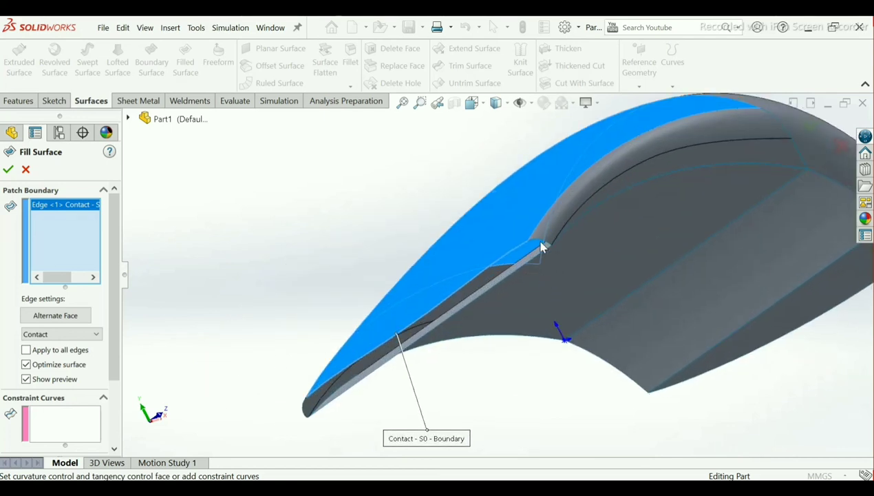
click(541, 242)
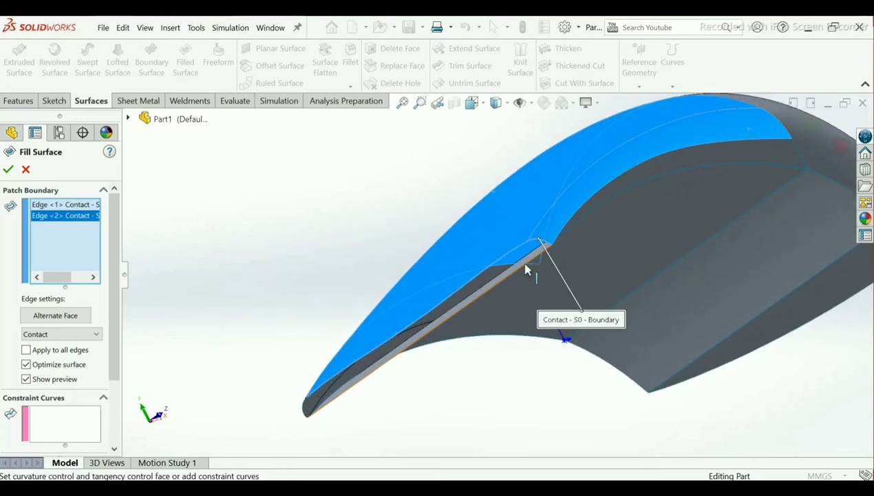
click(441, 325)
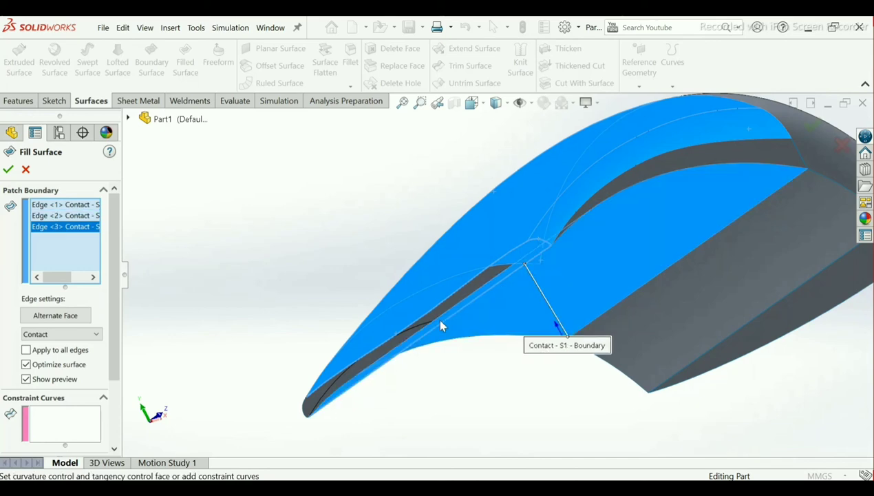
click(305, 413)
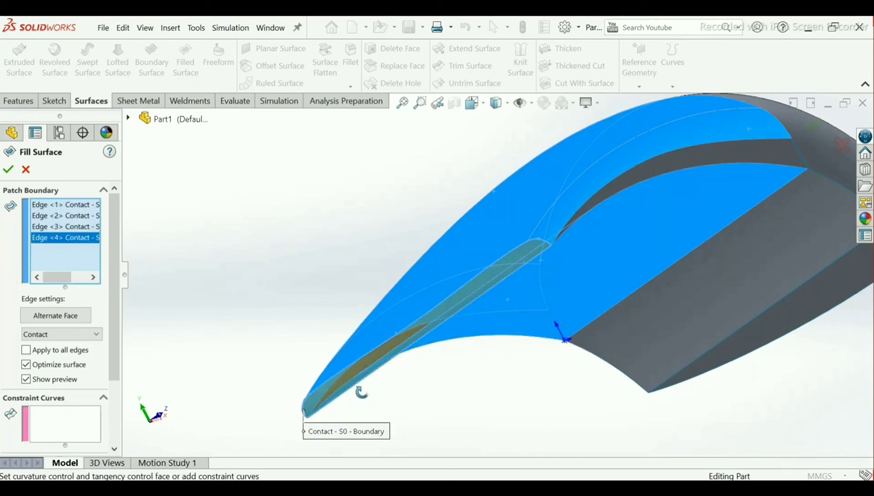
middle_drag(362, 392, 424, 365)
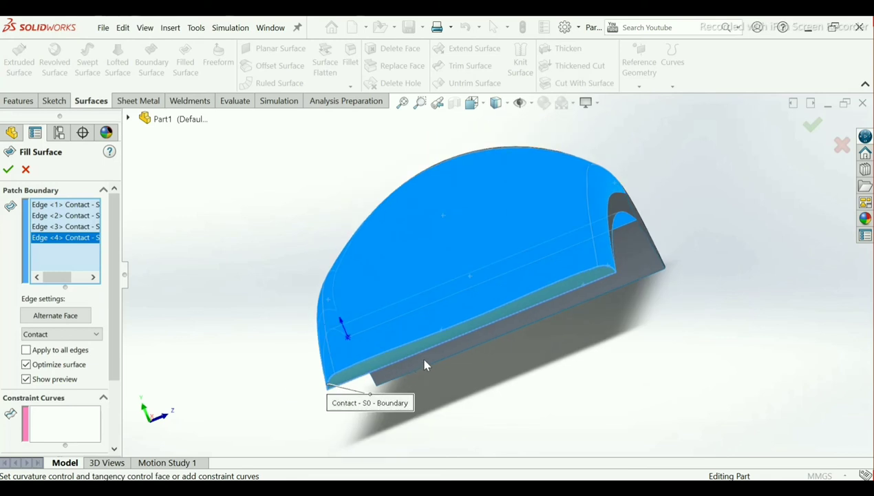
scroll(477, 307, down, 5)
scroll(477, 310, up, 3)
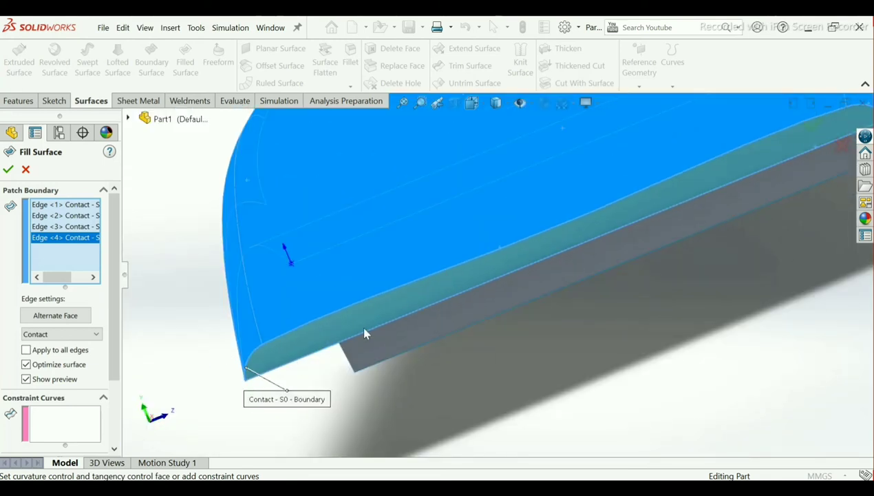
click(8, 168)
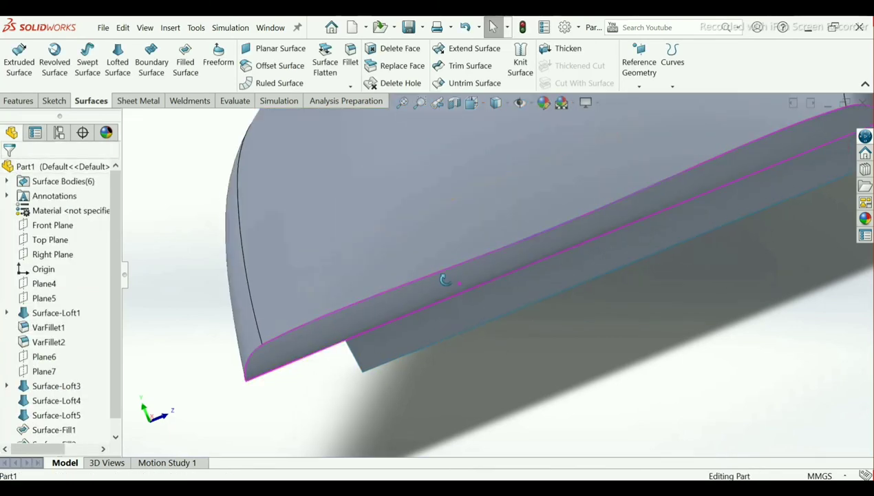
Knit the filleted loft, front loft, both underside lofts and both end fills into one surface
middle_drag(444, 281, 443, 316)
scroll(546, 255, up, 5)
middle_drag(595, 172, 576, 176)
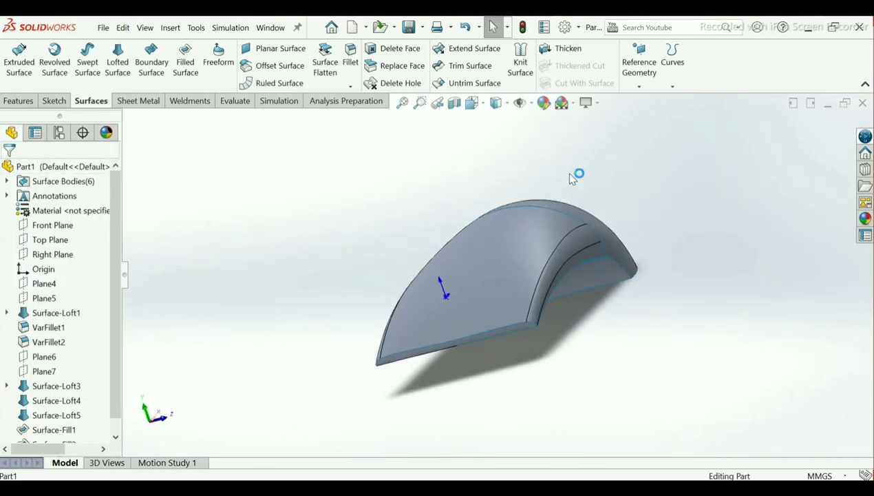
scroll(556, 283, down, 5)
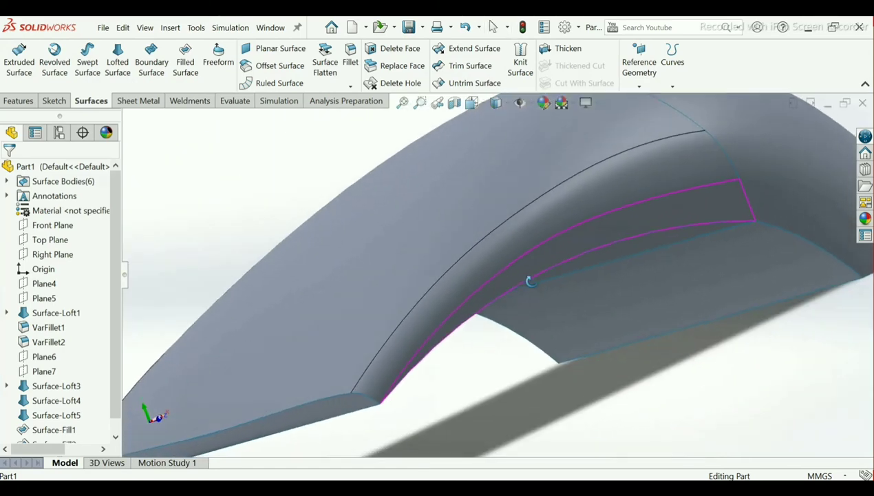
scroll(523, 278, up, 7)
scroll(523, 282, down, 5)
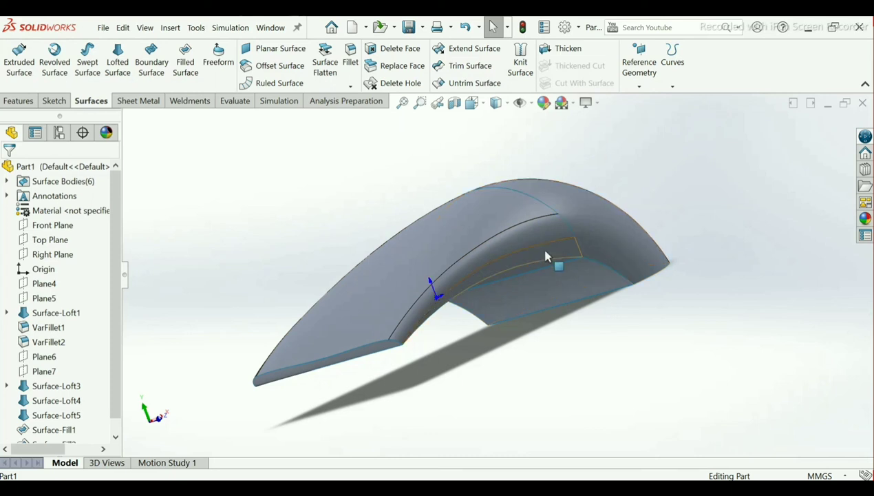
click(521, 69)
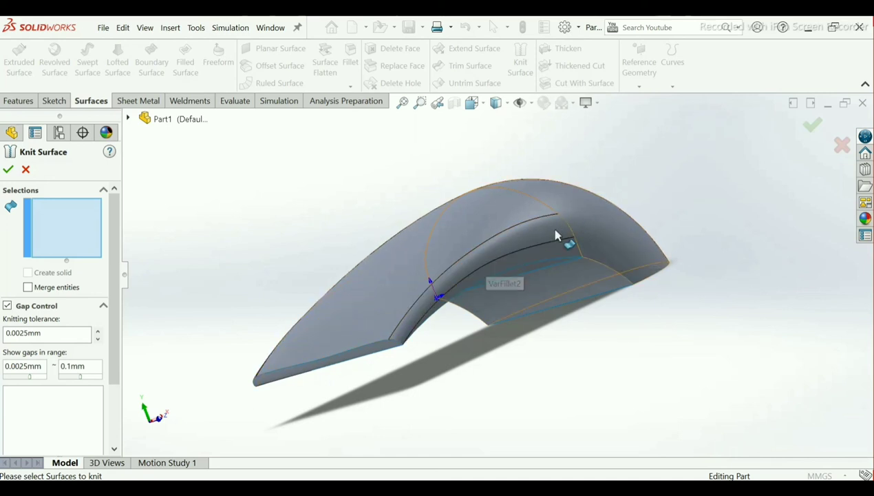
click(487, 260)
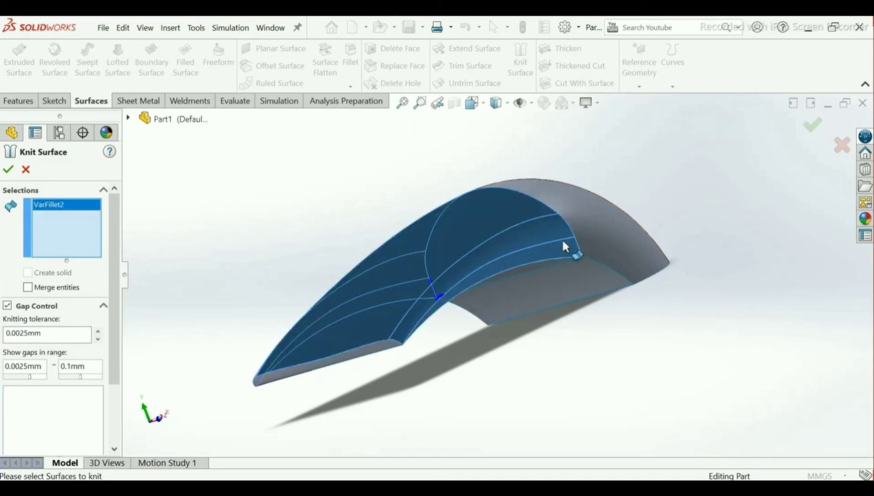
click(603, 238)
middle_drag(576, 344, 454, 283)
click(424, 266)
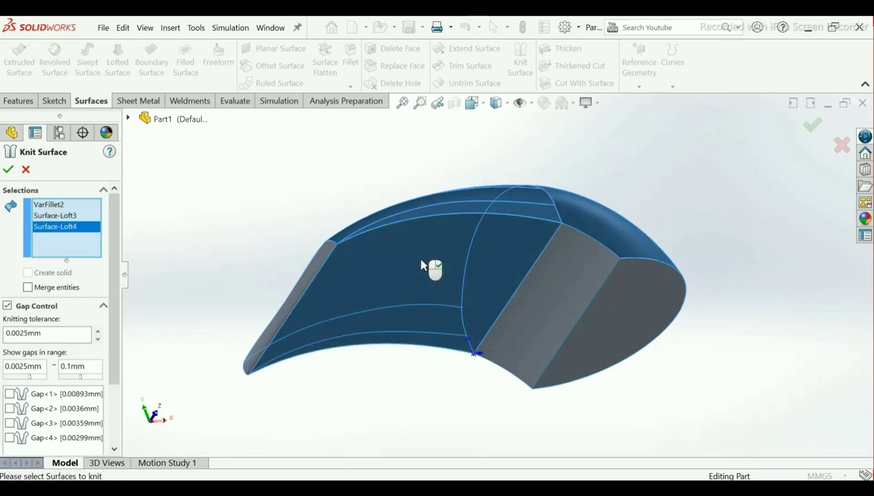
click(315, 263)
click(590, 290)
click(632, 307)
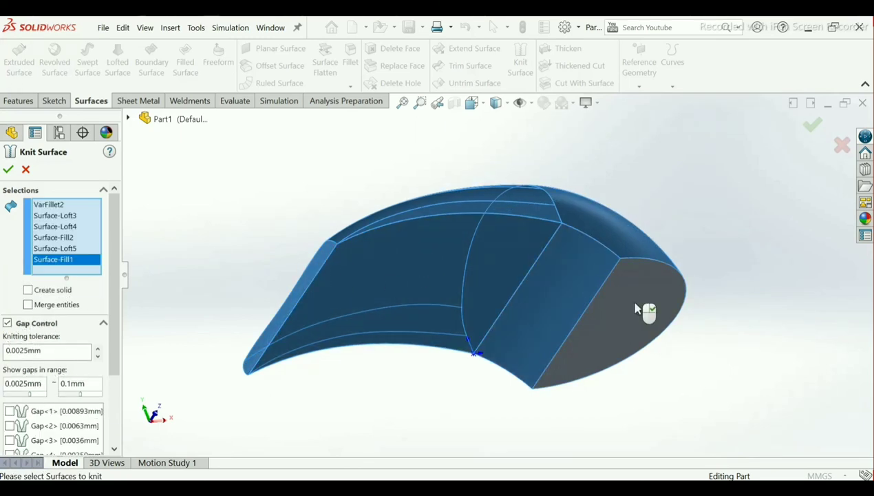
middle_drag(632, 306, 273, 365)
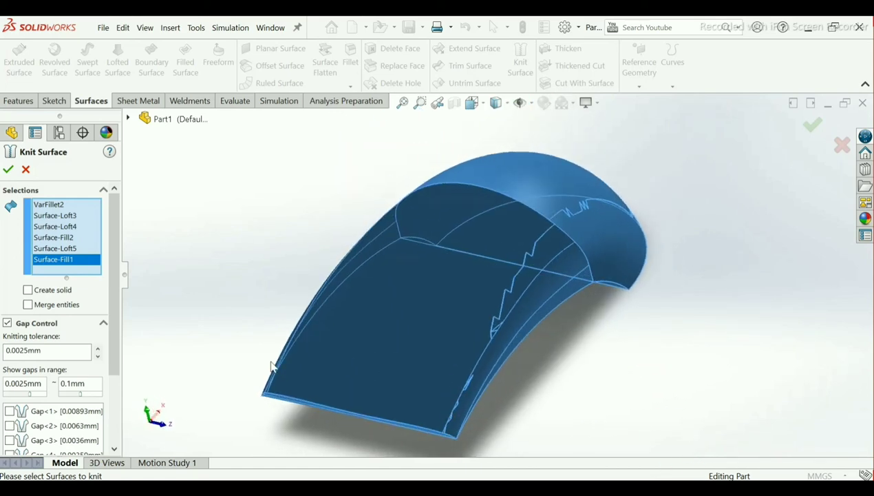
click(7, 169)
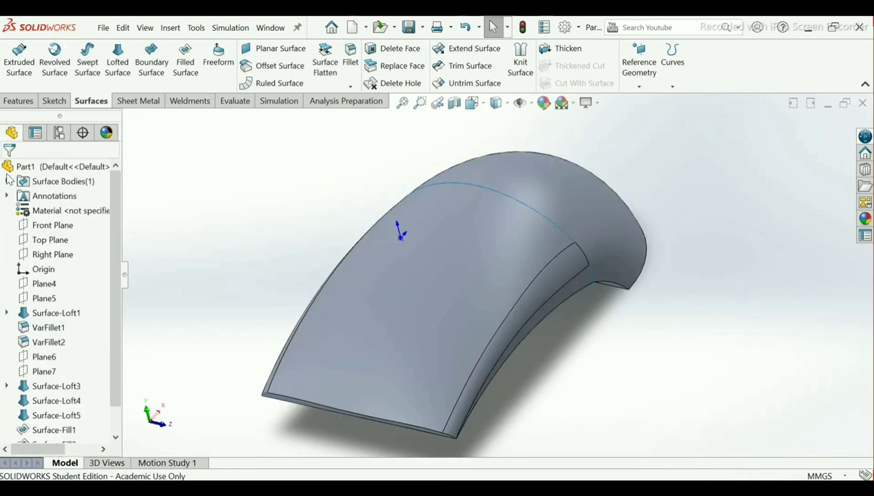
middle_drag(444, 311, 431, 289)
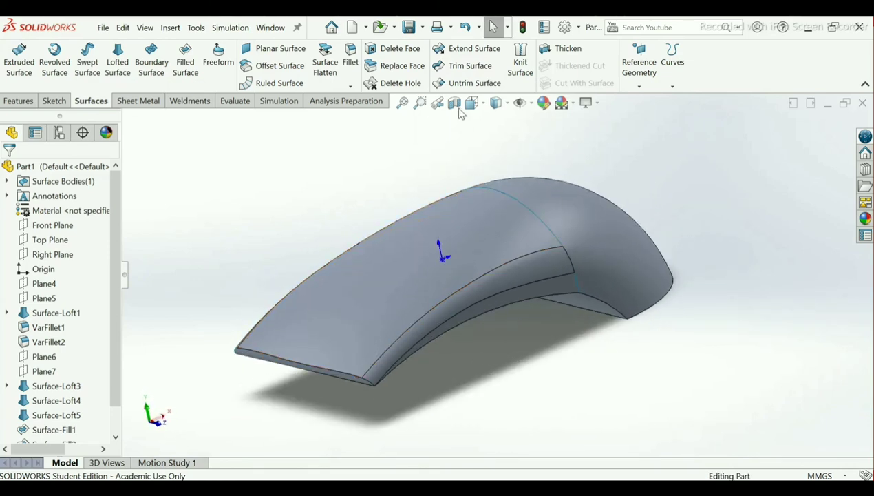
click(458, 65)
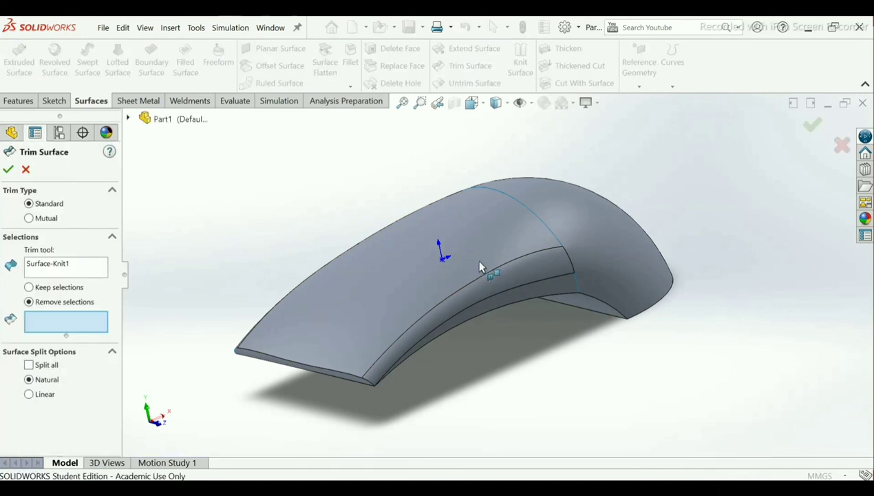
click(63, 270)
right_click(63, 270)
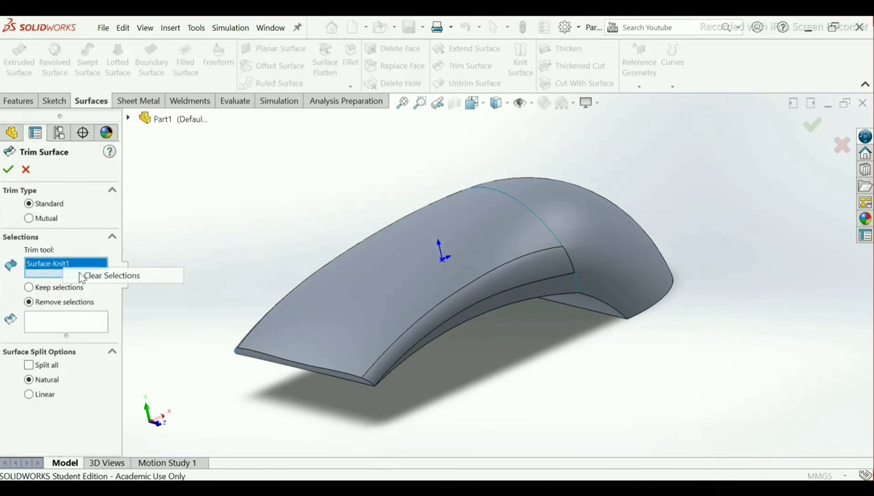
click(162, 276)
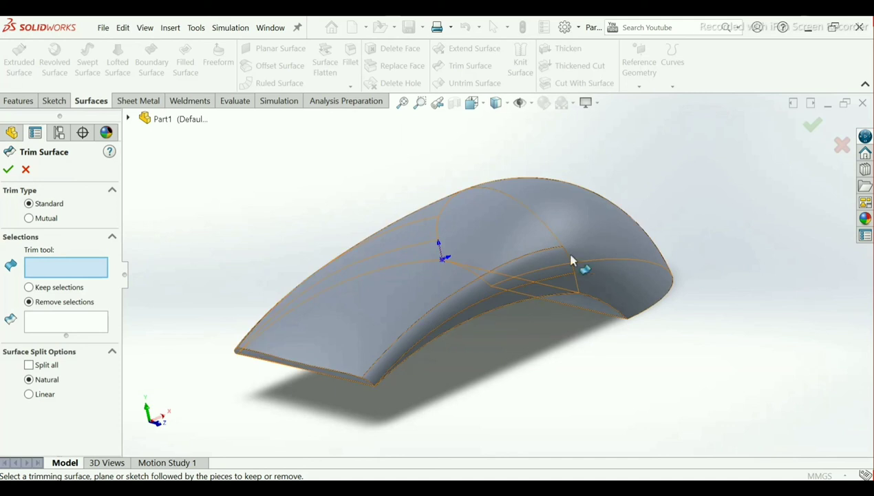
click(9, 170)
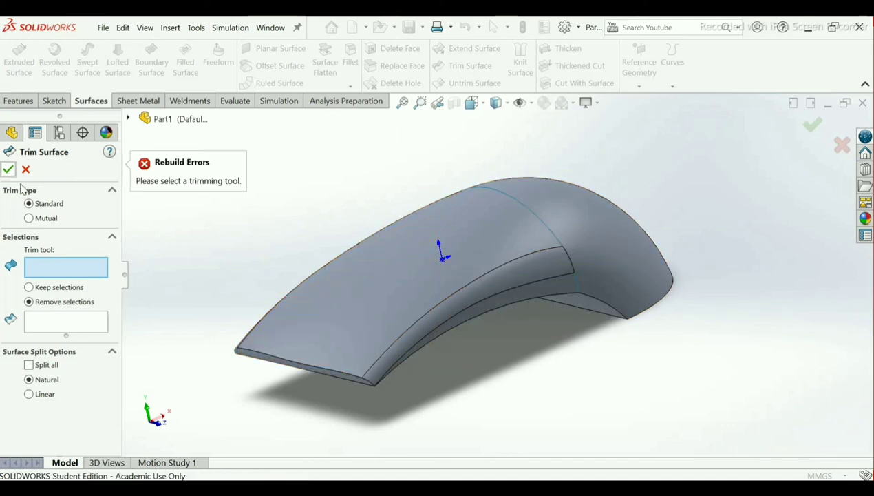
click(26, 171)
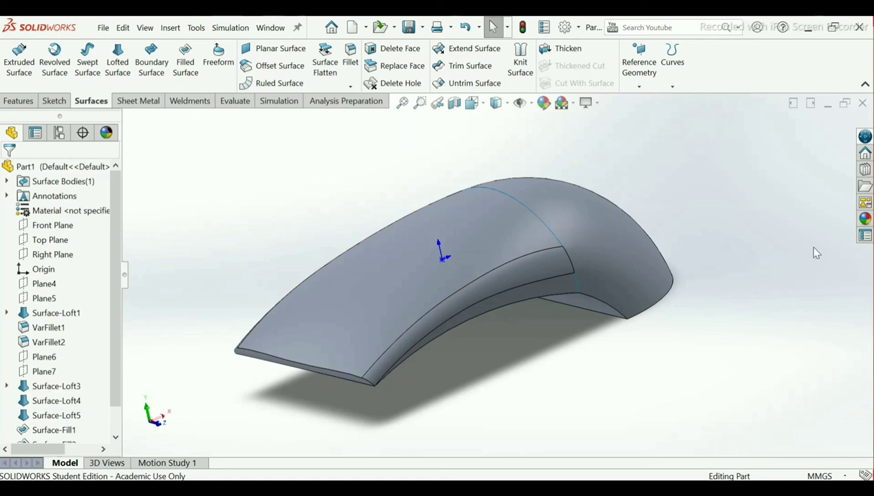
click(865, 218)
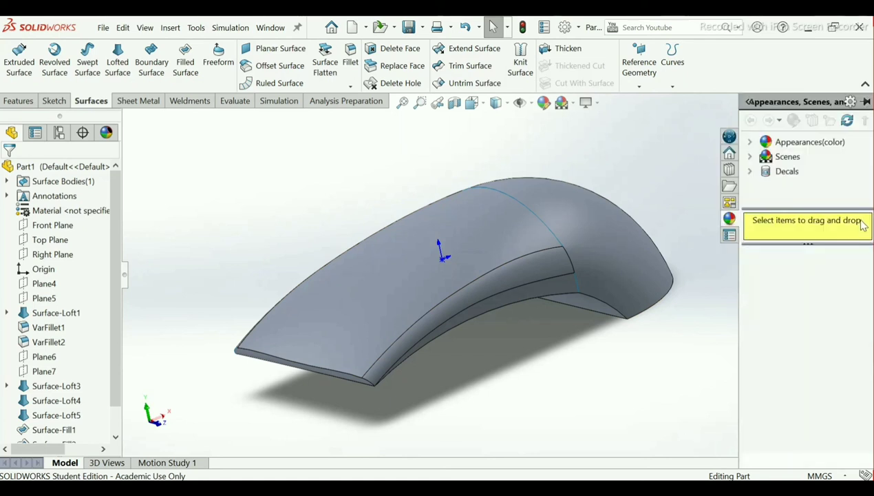
click(256, 212)
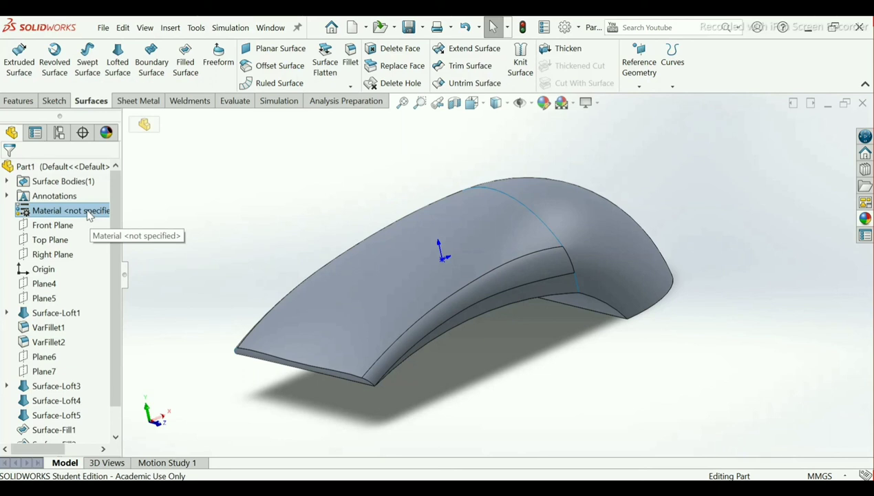
Try Plain Carbon Steel as the part's material, and set the material to PBT General Purpose instead
right_click(88, 217)
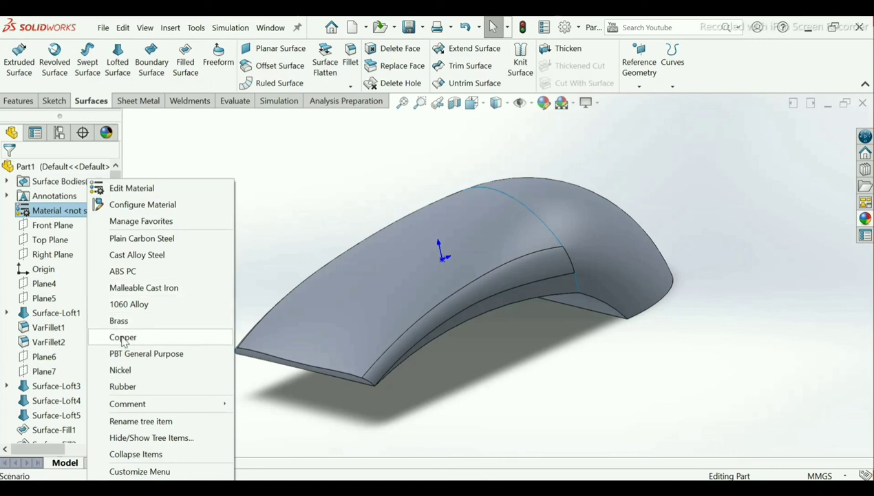
click(141, 241)
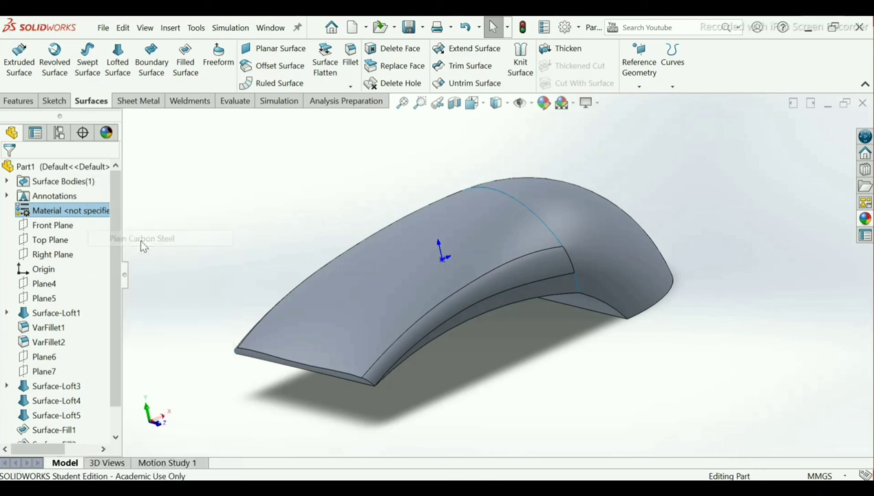
right_click(83, 217)
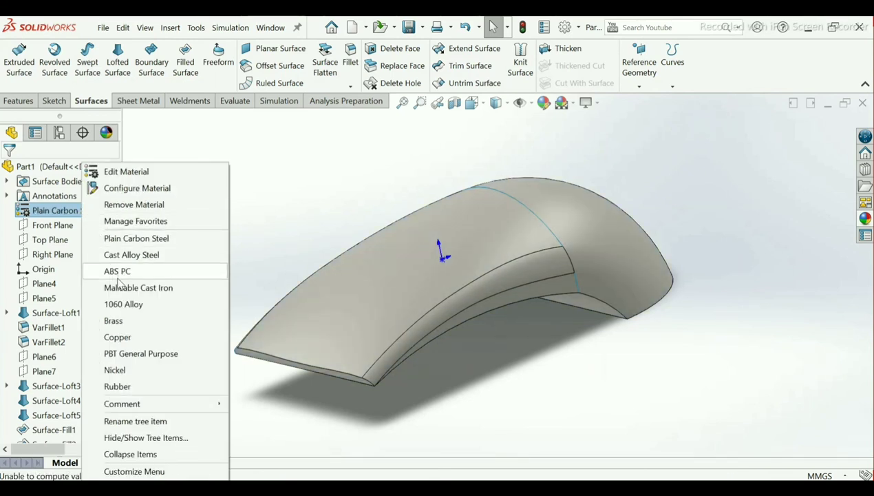
click(131, 353)
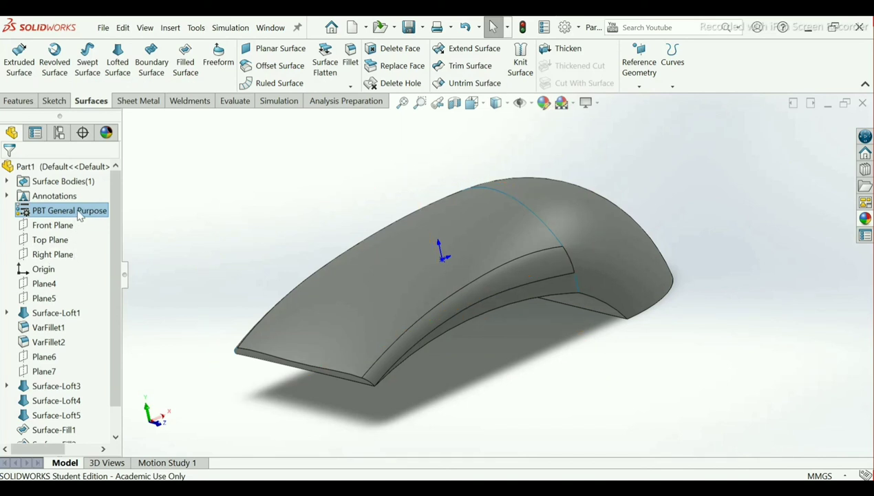
Try to apply the White appearance from the Solid group to the large curved top surface
click(866, 219)
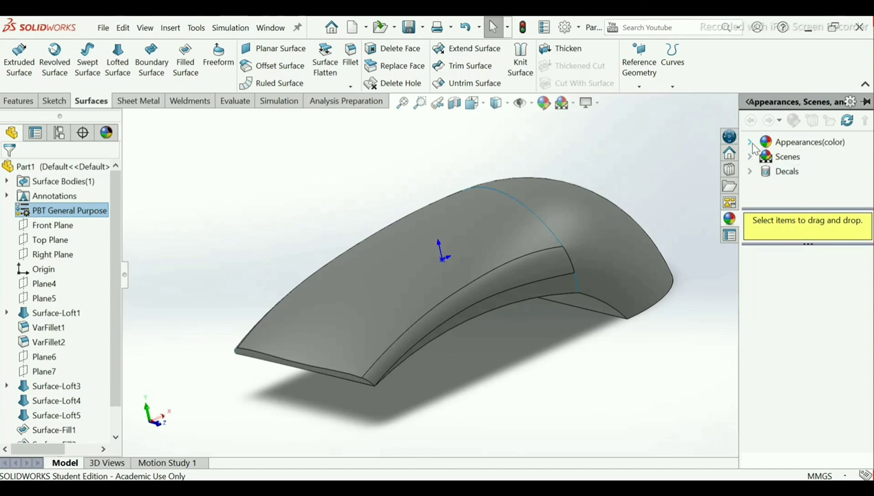
click(750, 142)
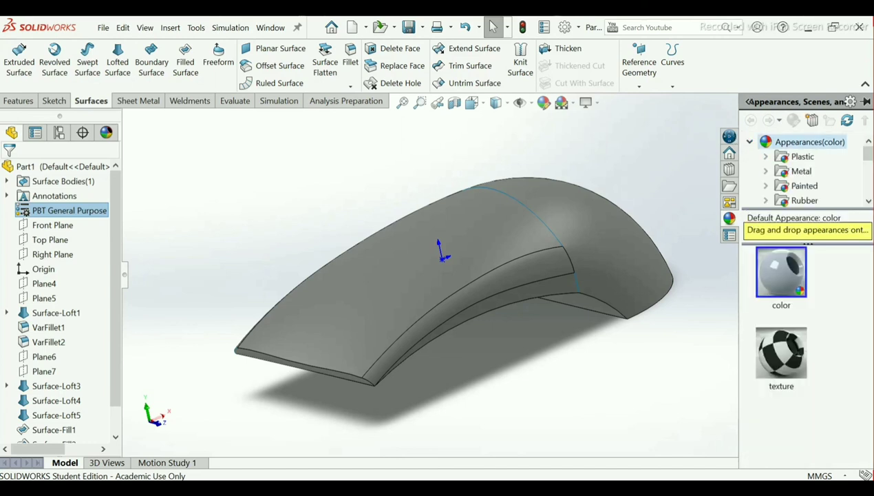
click(868, 201)
click(868, 201)
click(869, 201)
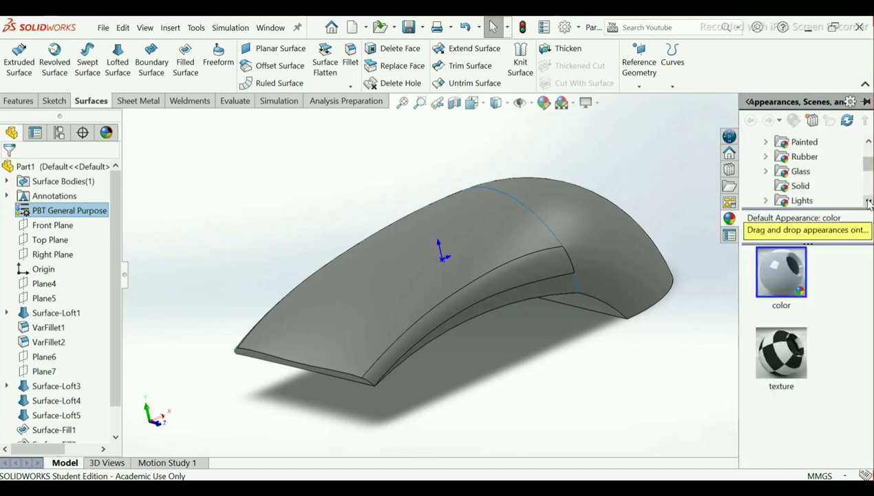
click(785, 187)
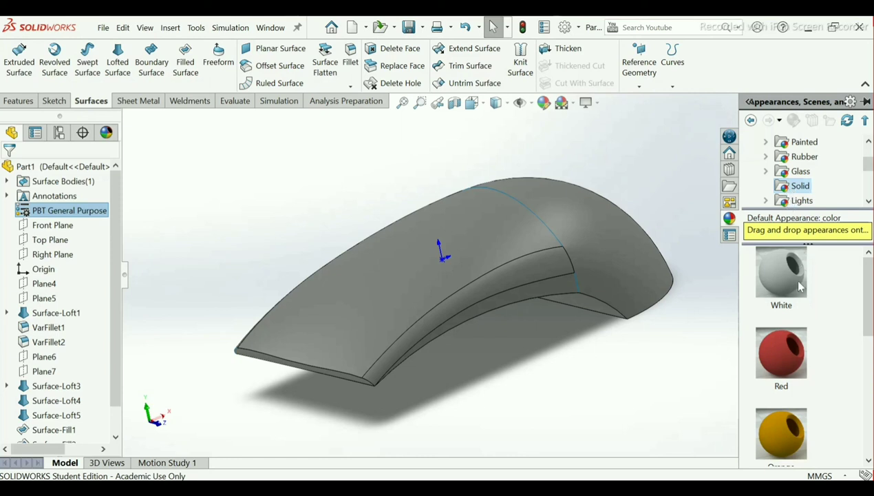
drag(800, 286, 417, 291)
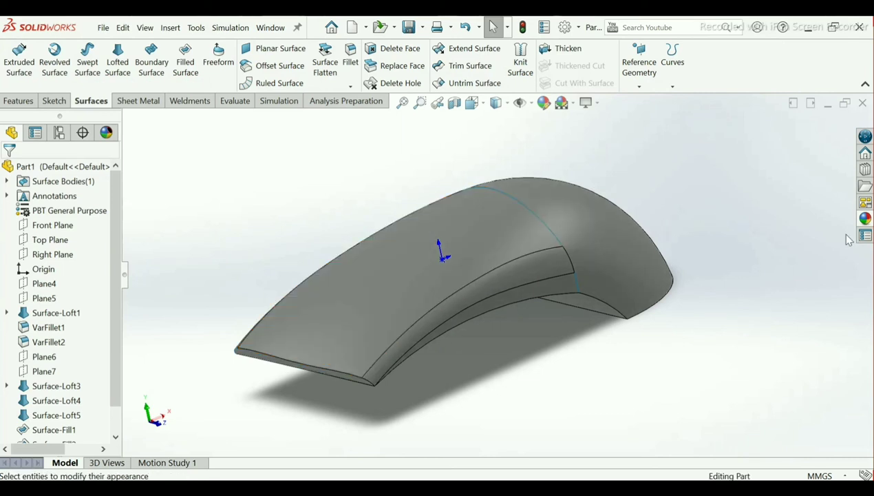
Apply the white high gloss plastic appearance from the Plastic High Gloss group to the whole part
click(869, 218)
click(868, 201)
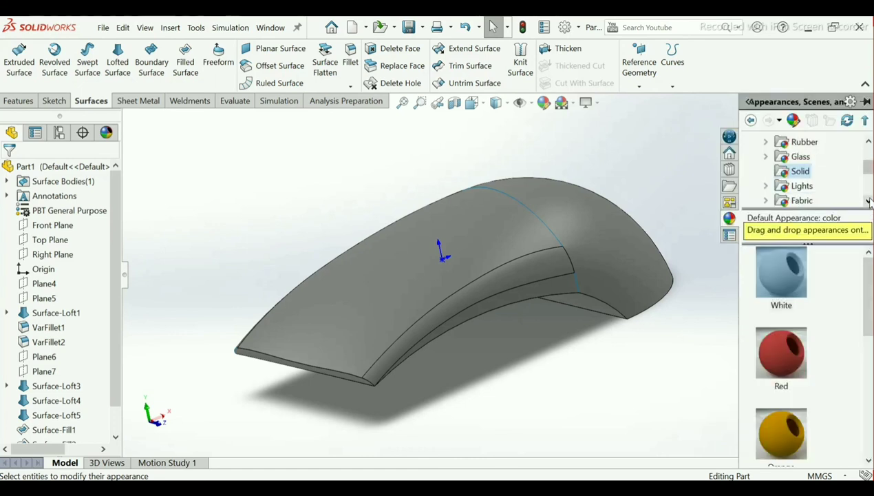
click(869, 200)
click(868, 200)
click(868, 201)
click(869, 201)
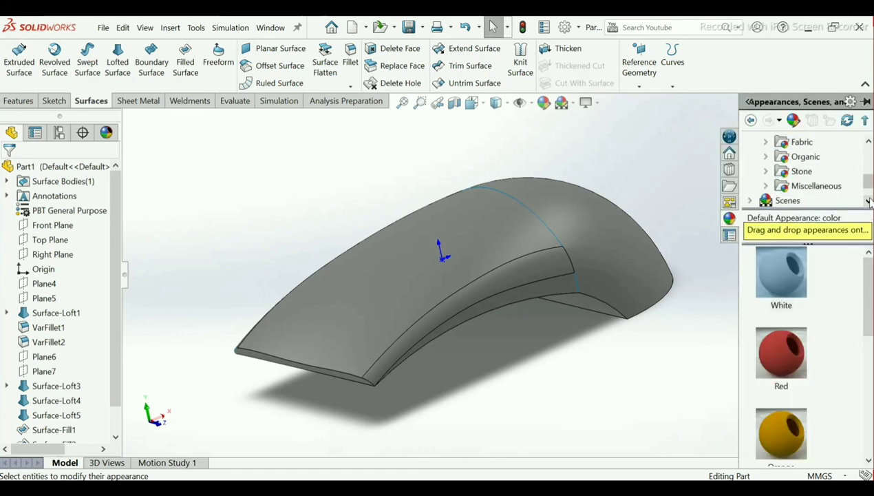
click(869, 142)
click(868, 142)
click(868, 142)
click(868, 142)
click(869, 141)
click(869, 142)
click(868, 142)
click(869, 142)
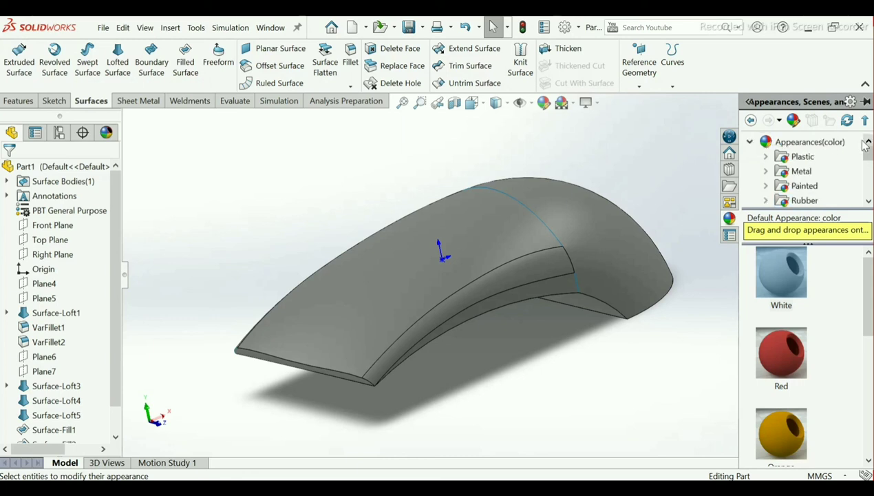
click(767, 157)
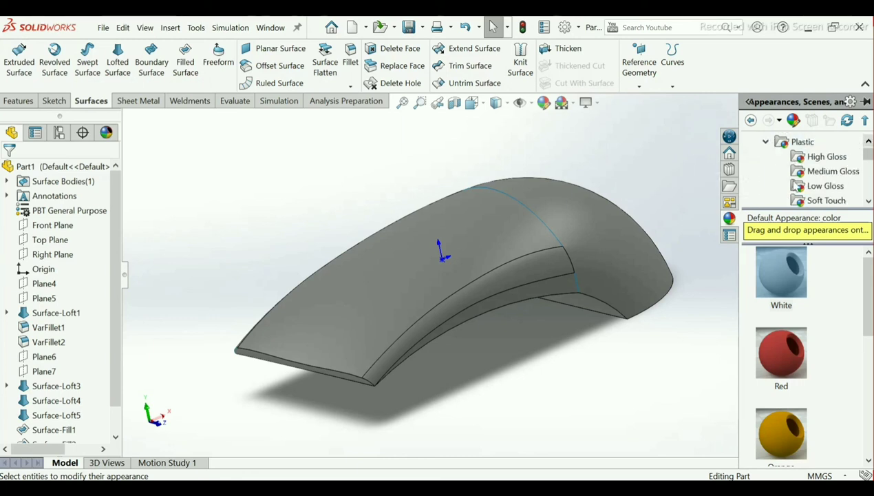
click(810, 162)
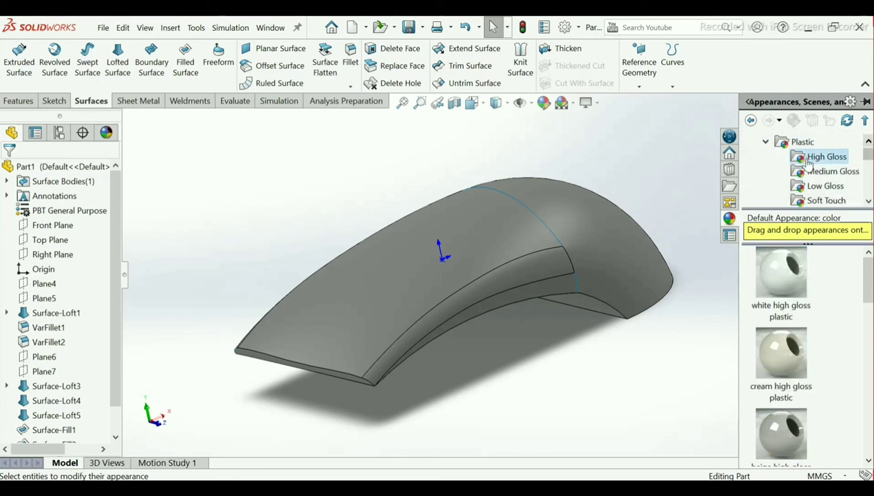
drag(757, 300, 452, 278)
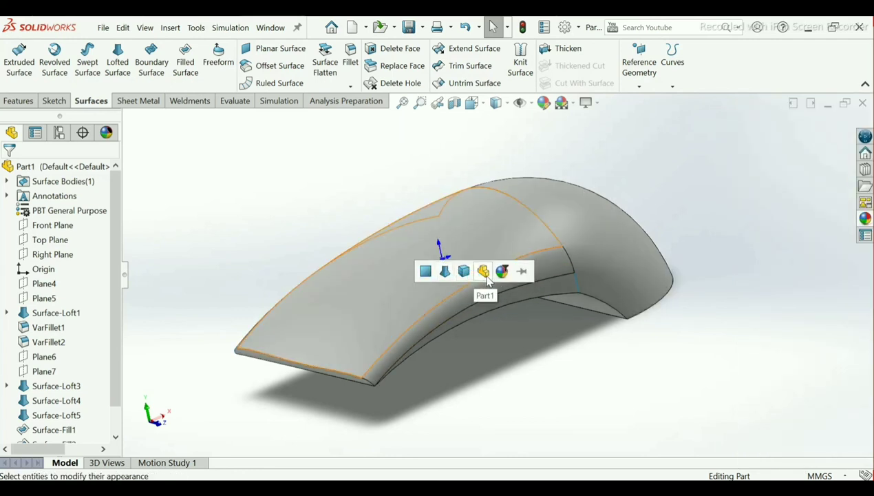
click(484, 272)
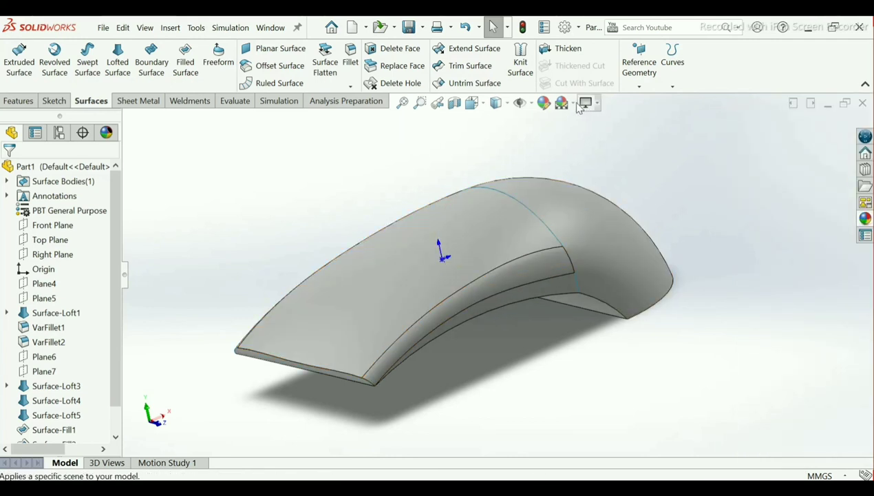
Set the scene background to Plain White and display the part in perspective
click(583, 103)
click(591, 68)
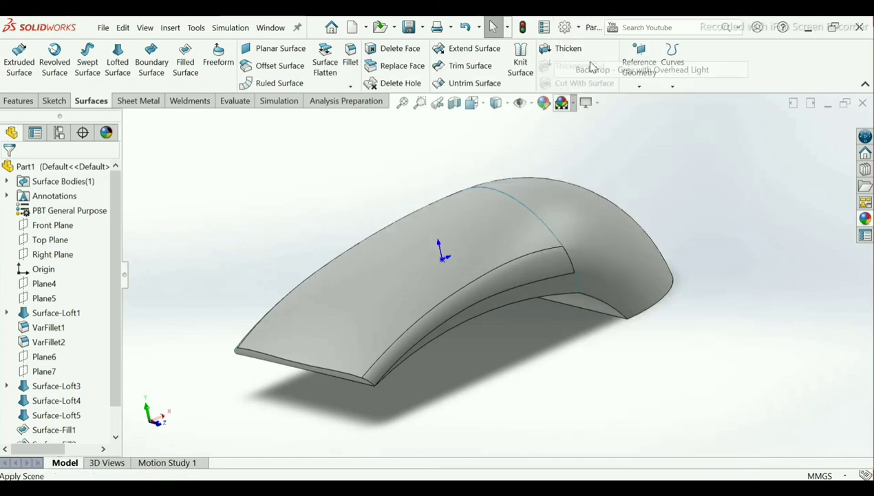
click(569, 101)
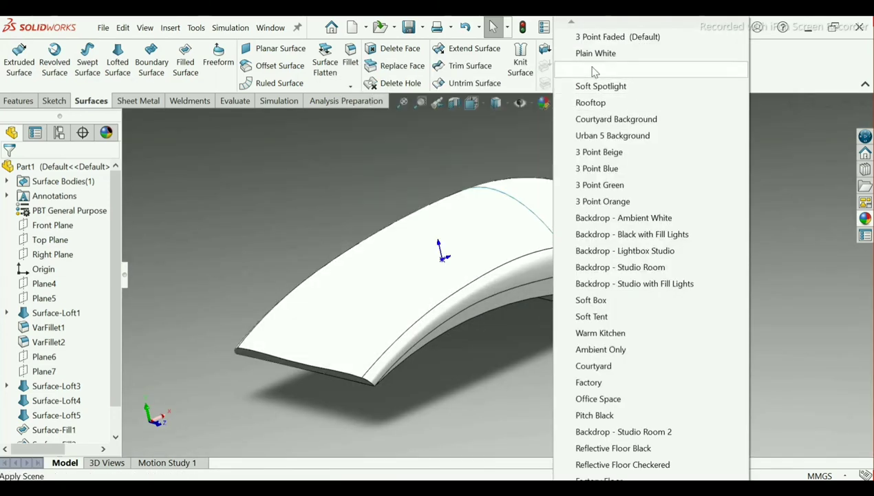
click(595, 53)
click(586, 102)
click(623, 155)
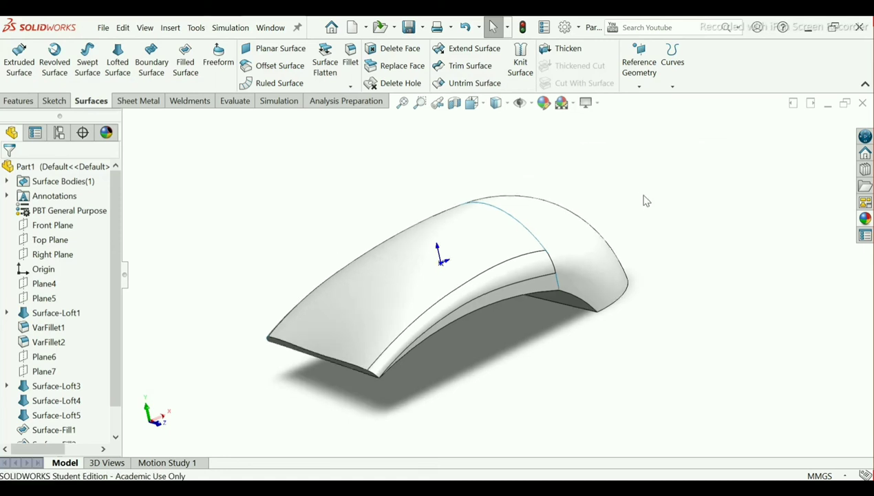
click(586, 102)
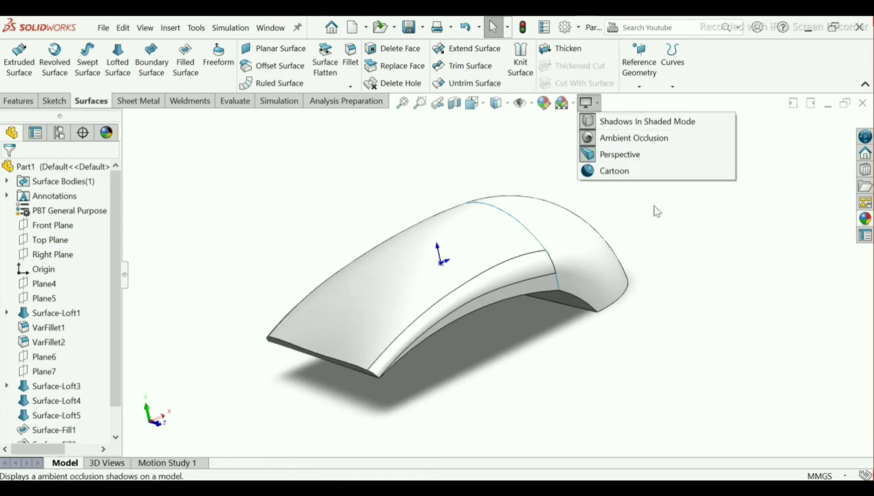
Apply the Blue appearance from the Solid group to the front loft surface
click(864, 219)
click(767, 142)
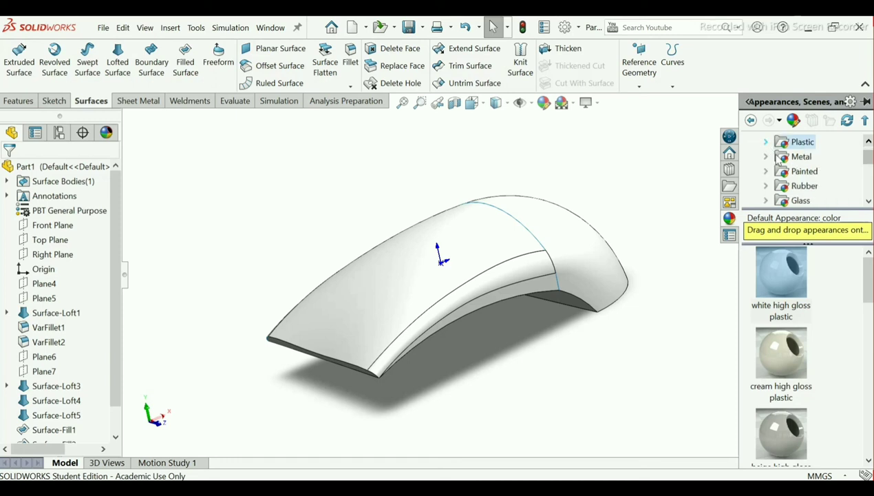
click(869, 201)
click(869, 201)
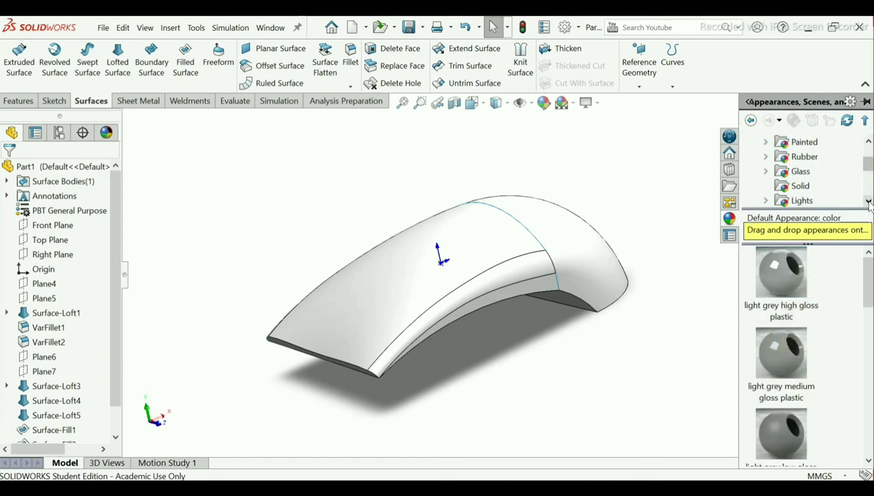
click(868, 201)
click(869, 201)
click(781, 161)
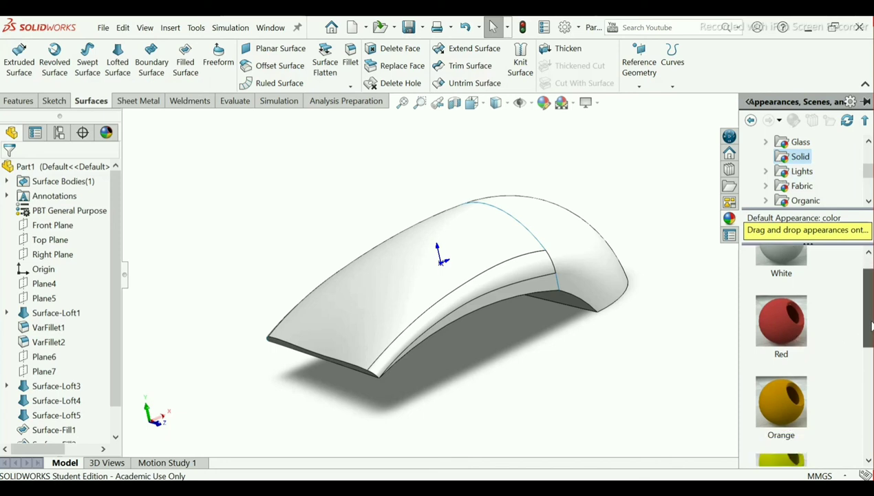
scroll(771, 371, down, 5)
drag(771, 372, 574, 224)
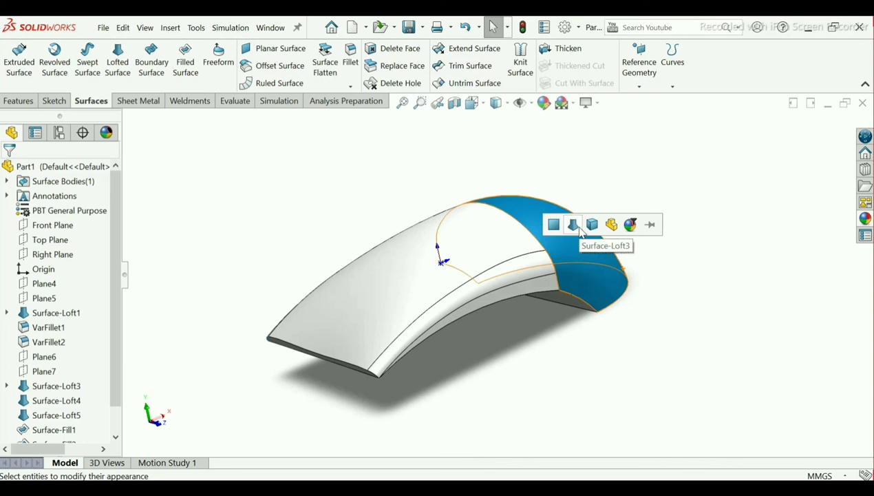
click(573, 225)
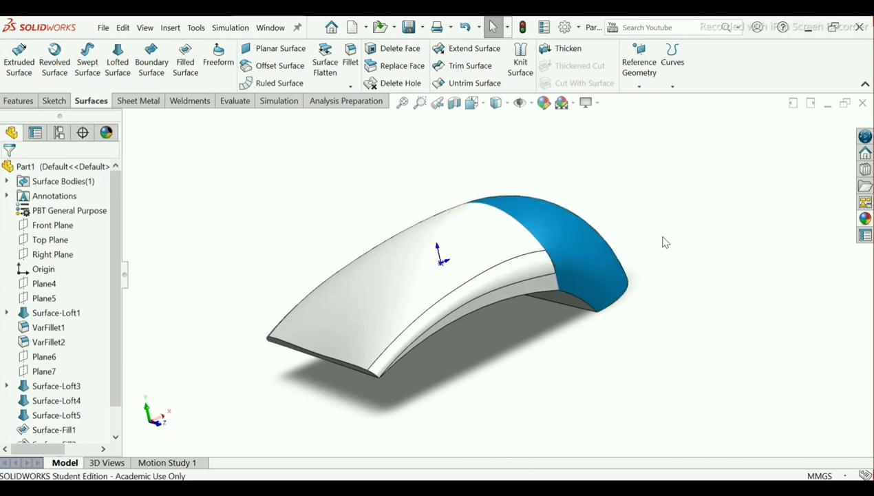
Apply the solid Blue appearance to the front underside loft and to the D-shaped front end fill
click(865, 234)
middle_drag(657, 305, 696, 275)
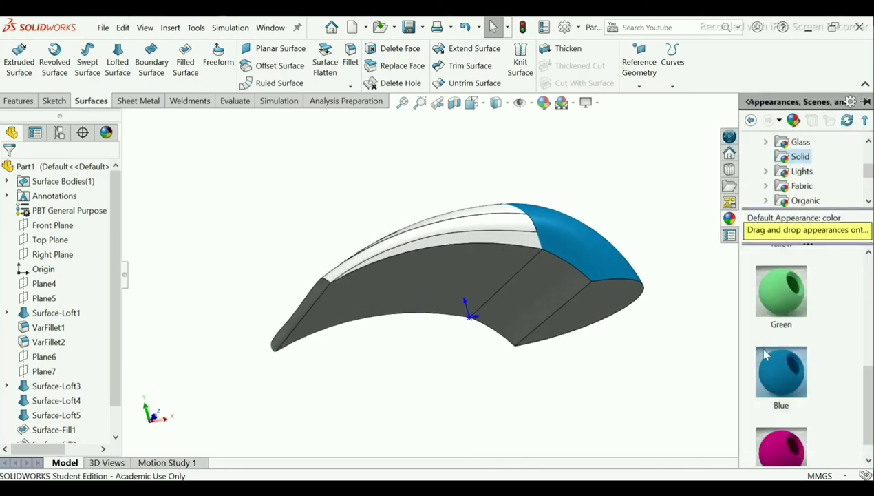
drag(782, 379, 570, 293)
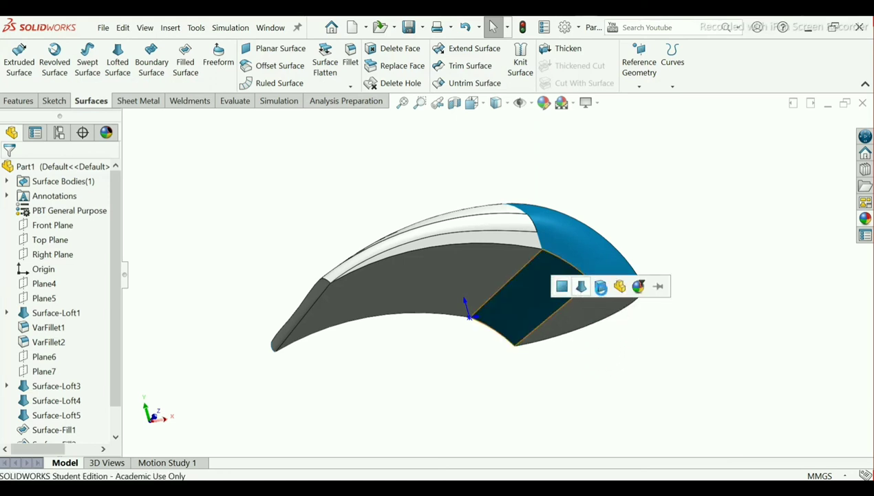
click(582, 287)
click(865, 219)
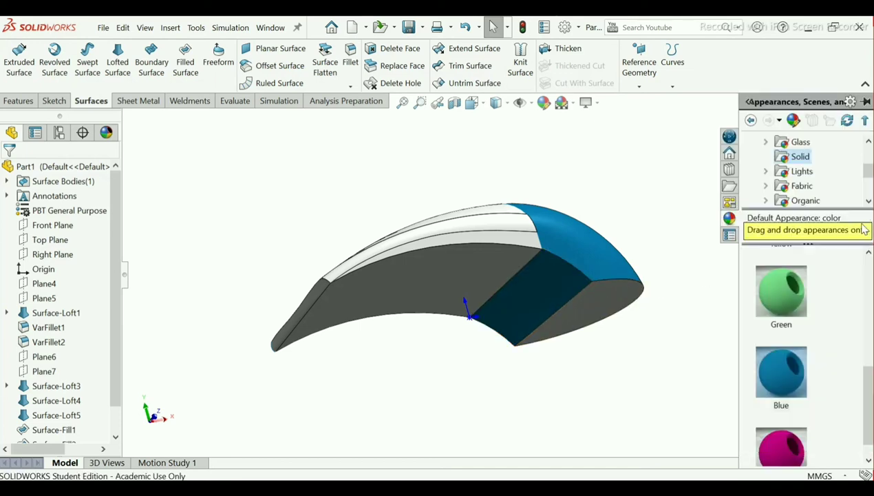
drag(781, 371, 608, 300)
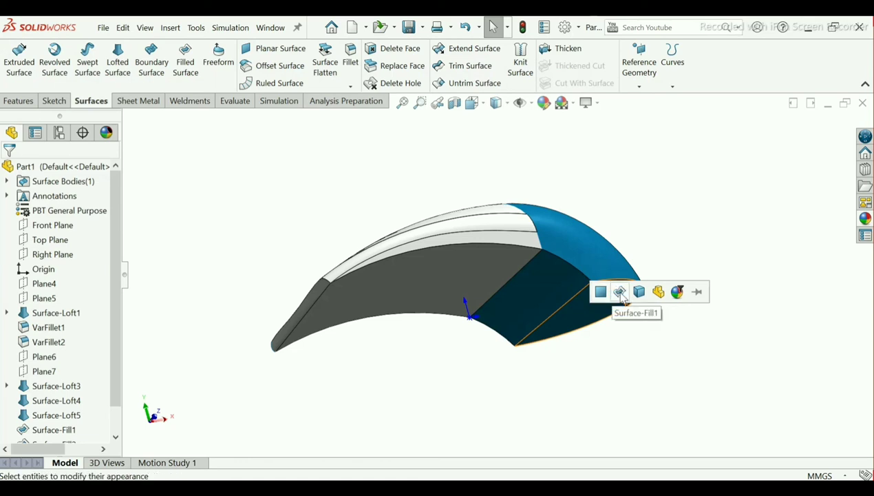
click(616, 293)
Apply the solid Green appearance to the side's variable fillet face and to the narrow side face directly beneath it
middle_drag(595, 218, 617, 308)
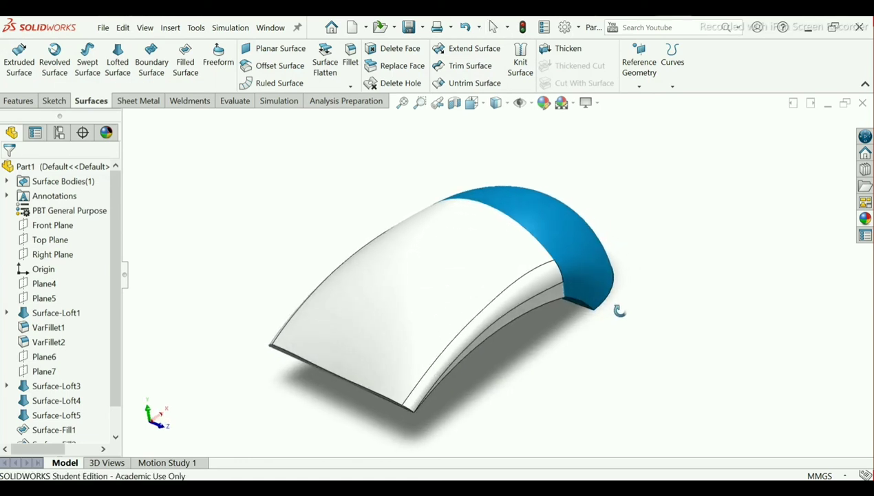
click(869, 220)
drag(792, 305, 530, 293)
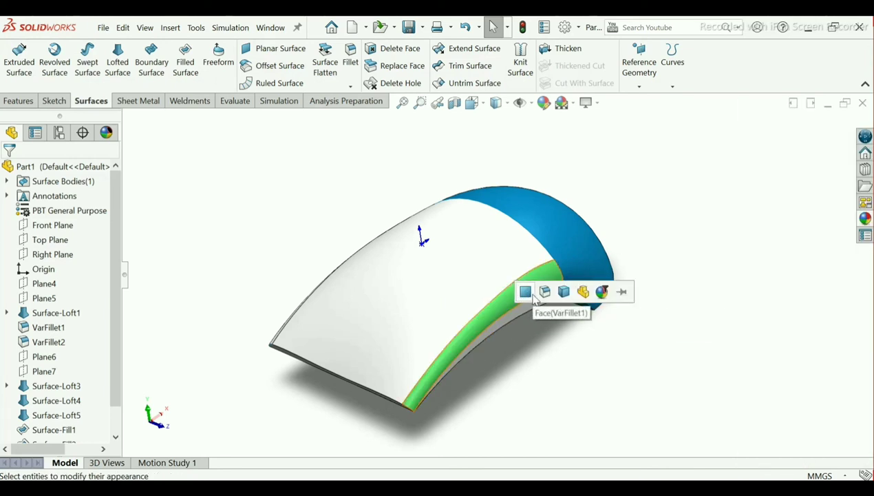
click(535, 298)
middle_drag(519, 337, 529, 251)
click(867, 219)
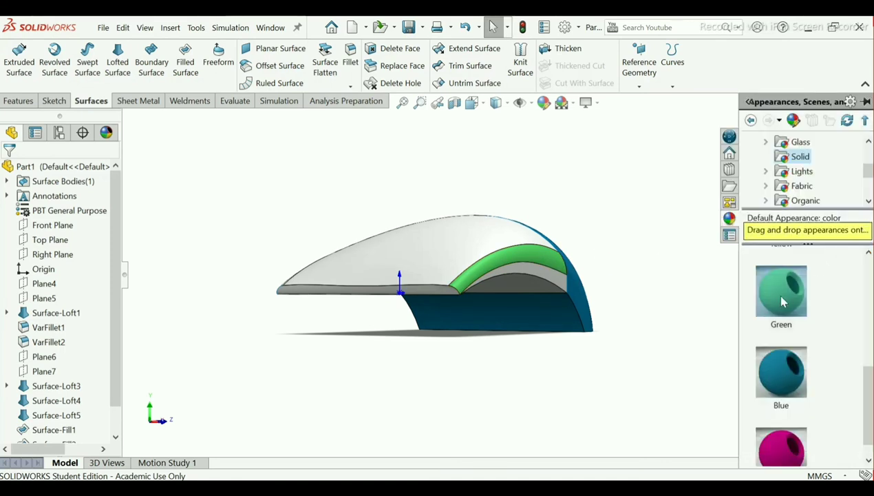
drag(781, 301, 552, 277)
click(550, 270)
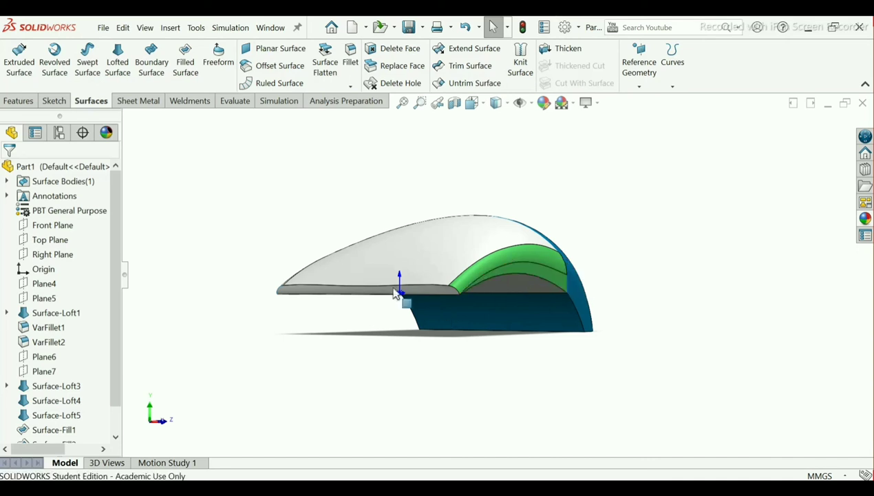
Try to apply the solid Green appearance at the rear end of the side's variable fillet, beside the grey rear edge
scroll(465, 274, up, 2)
scroll(478, 283, down, 5)
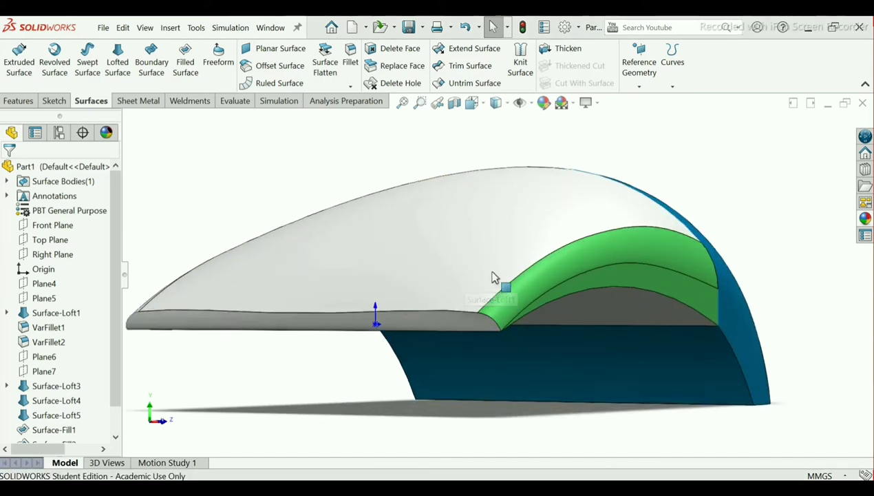
scroll(496, 272, down, 3)
click(866, 218)
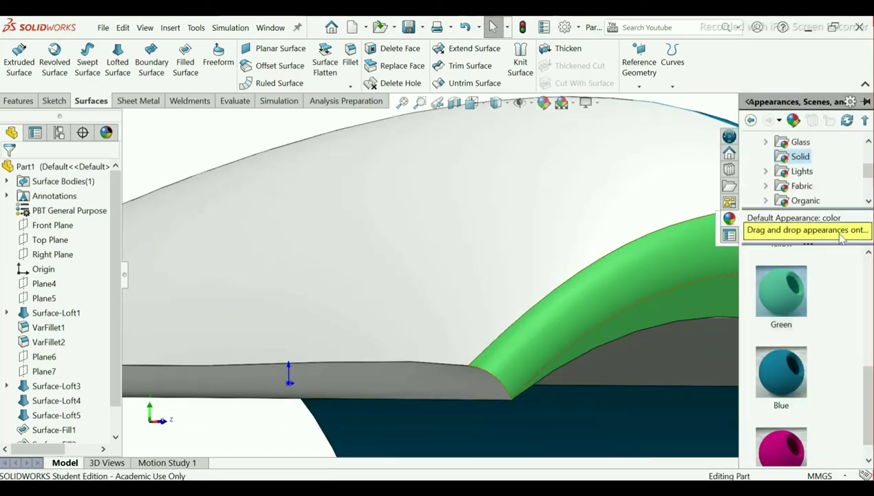
scroll(492, 322, down, 3)
scroll(561, 319, up, 2)
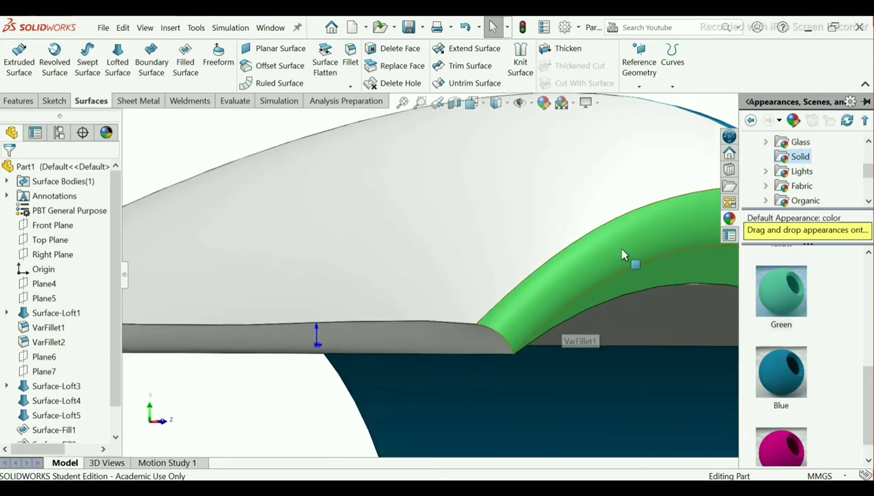
drag(780, 303, 485, 337)
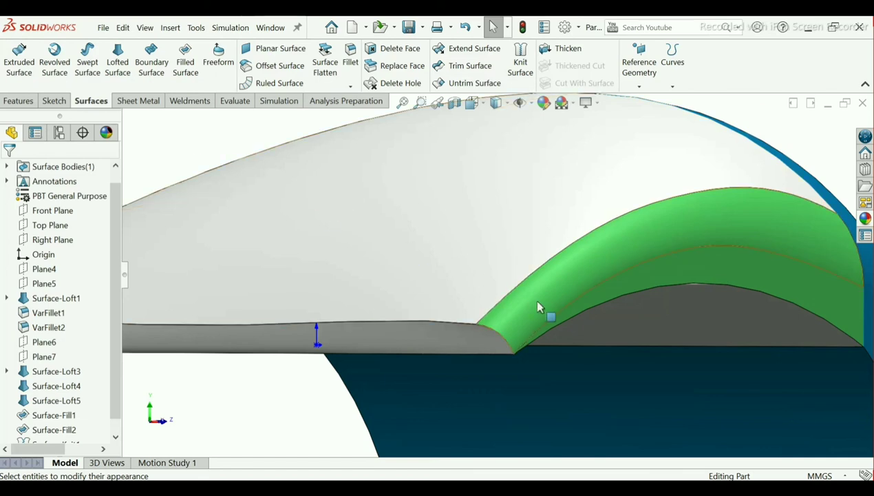
Apply the solid Green appearance to the opposite side's variable fillet face and to the narrow side face directly beneath it
middle_drag(552, 312, 762, 312)
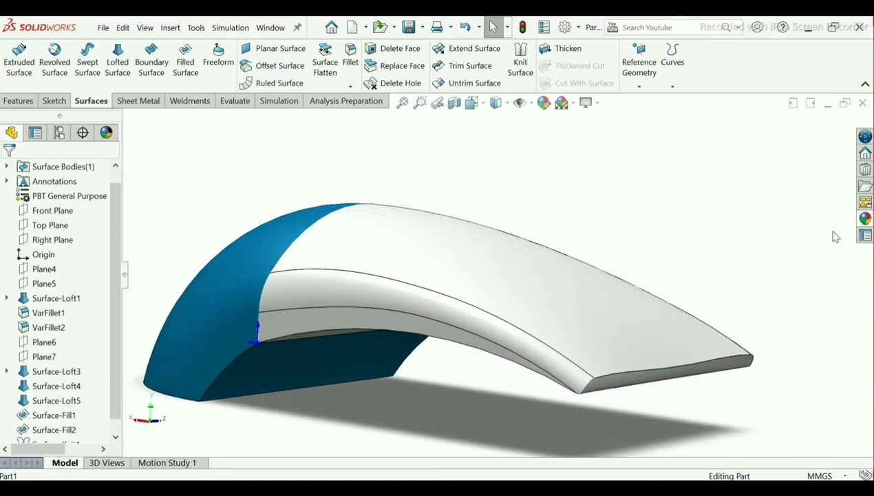
click(865, 219)
drag(779, 314, 368, 296)
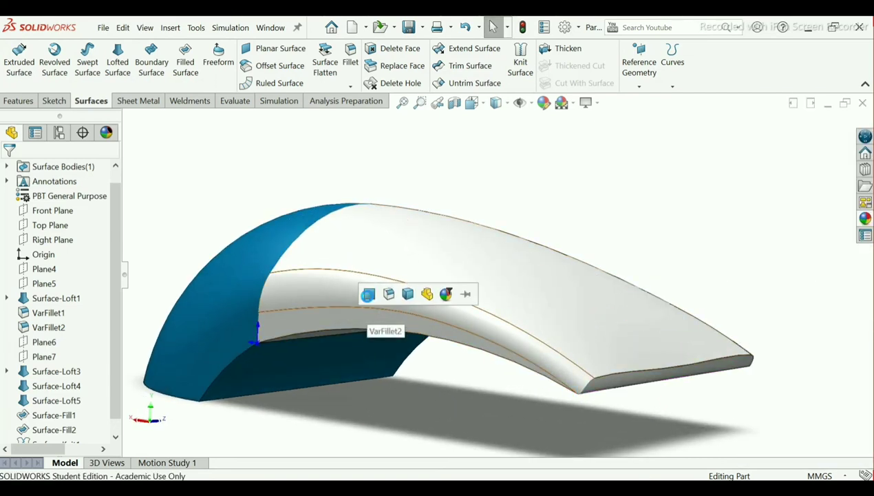
click(368, 296)
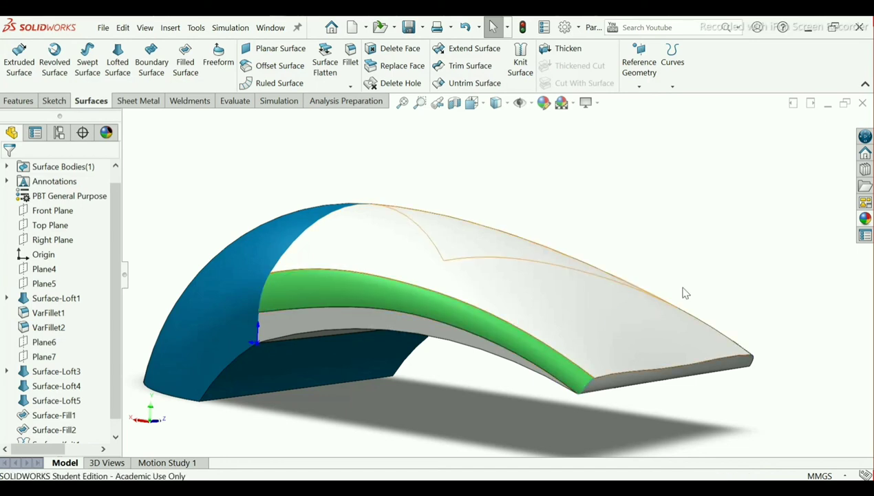
click(865, 219)
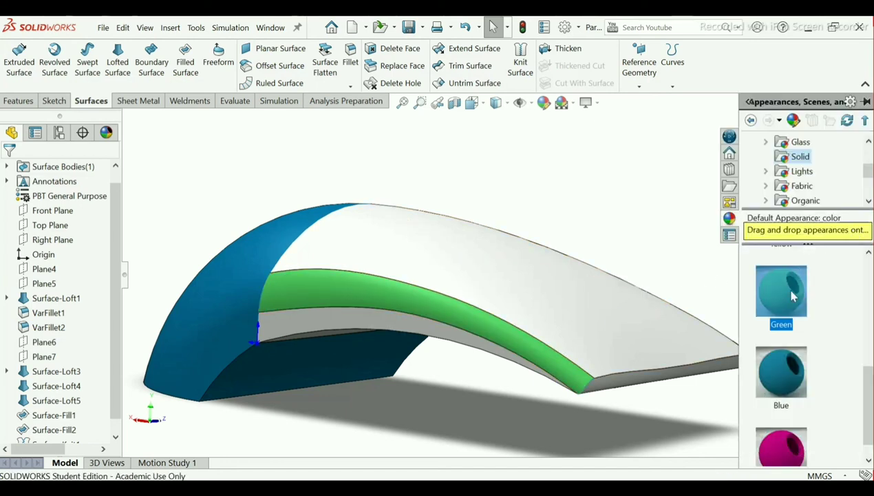
drag(778, 303, 322, 313)
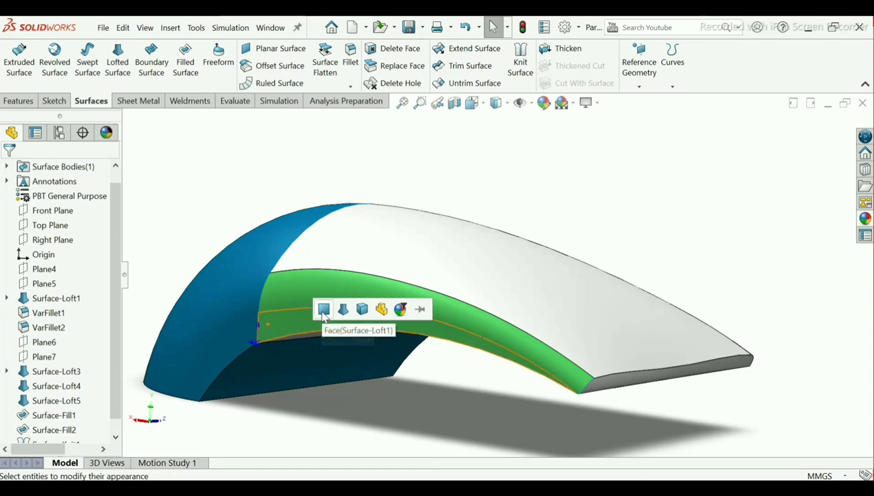
click(323, 313)
Place the DS SolidWorks Let's Go Design decal from the logos group on the white top loft surface
middle_drag(453, 302, 307, 307)
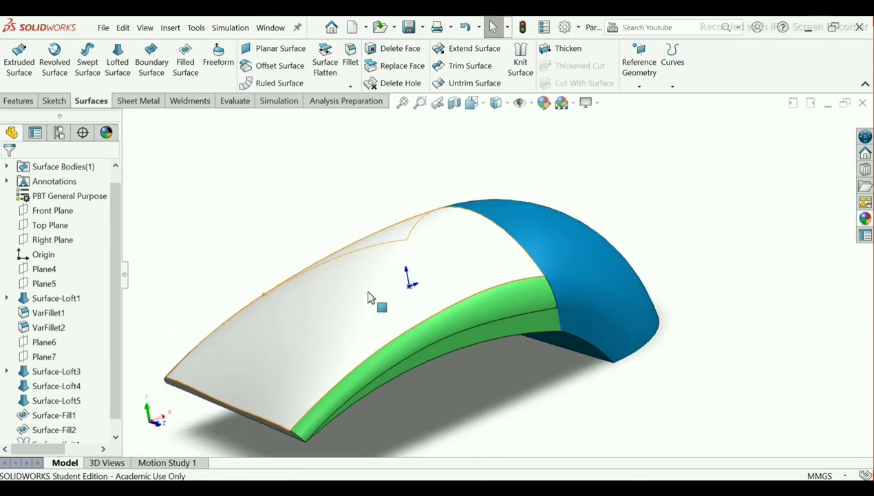
click(865, 219)
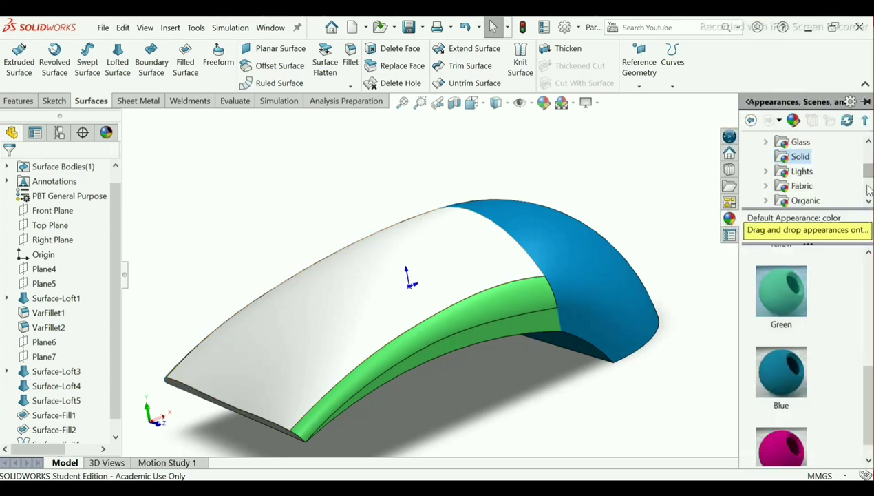
scroll(869, 176, up, 3)
click(791, 142)
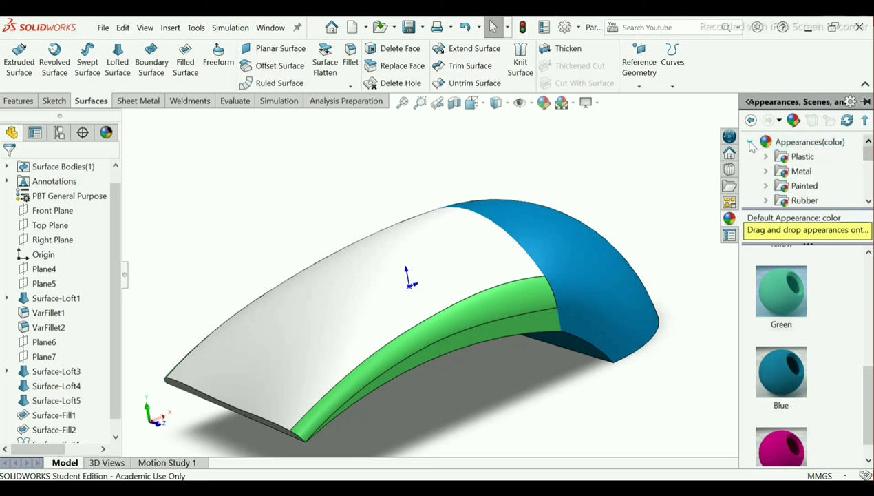
click(749, 141)
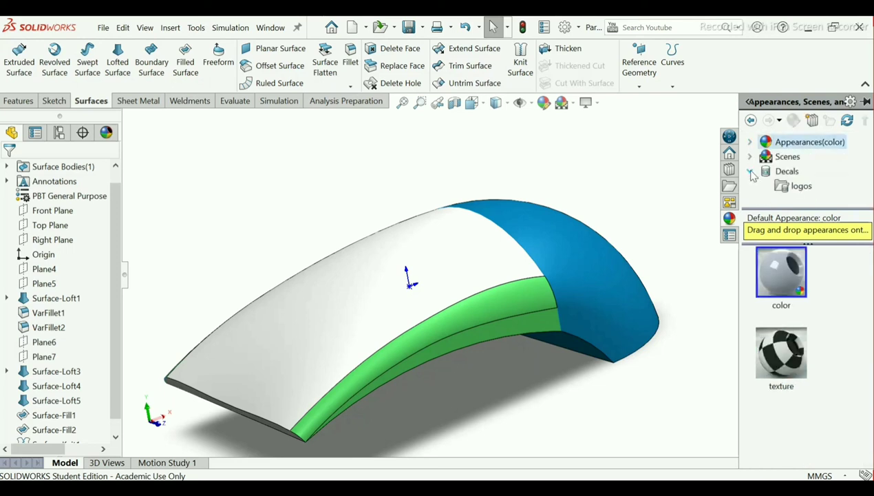
click(802, 187)
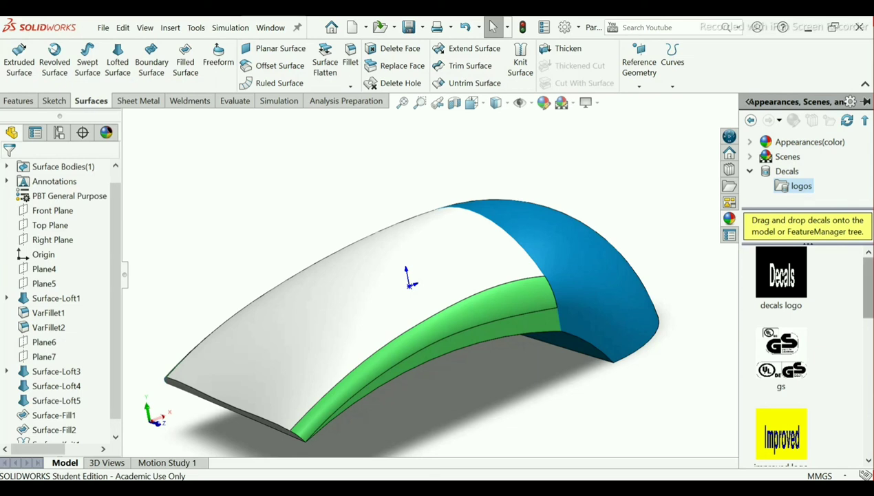
drag(869, 285, 870, 425)
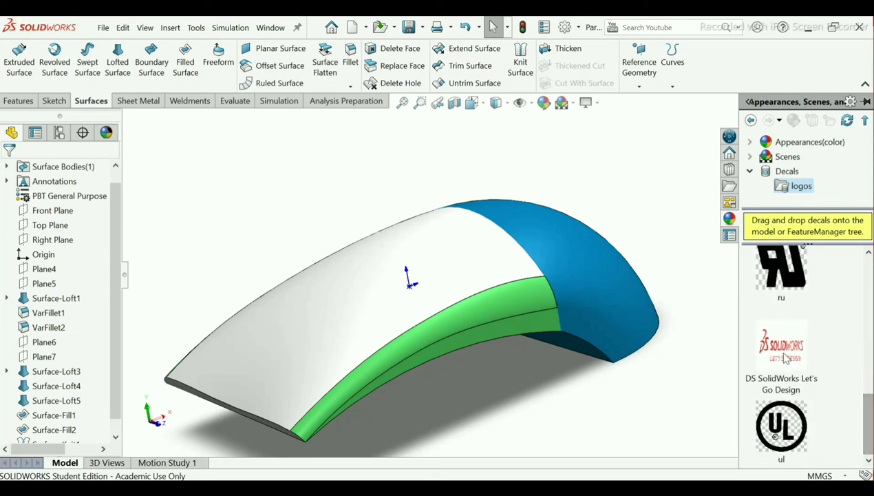
drag(778, 355, 343, 322)
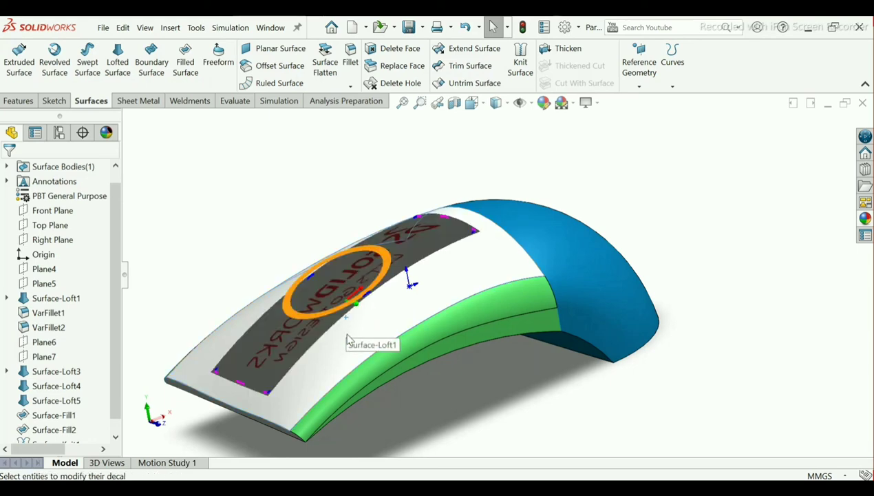
Set the decal's rotation to 90 degrees and mirror it vertically in the mapping settings
scroll(347, 338, down, 5)
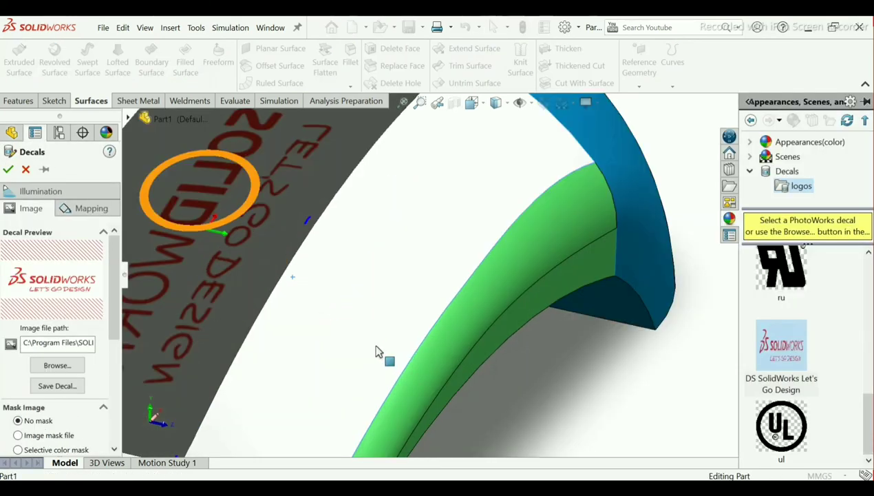
scroll(353, 331, up, 6)
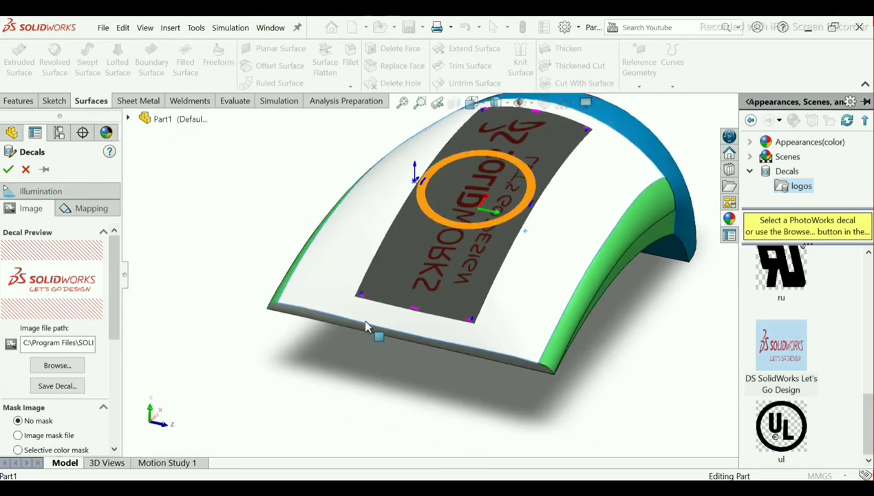
drag(114, 316, 120, 413)
scroll(116, 385, up, 4)
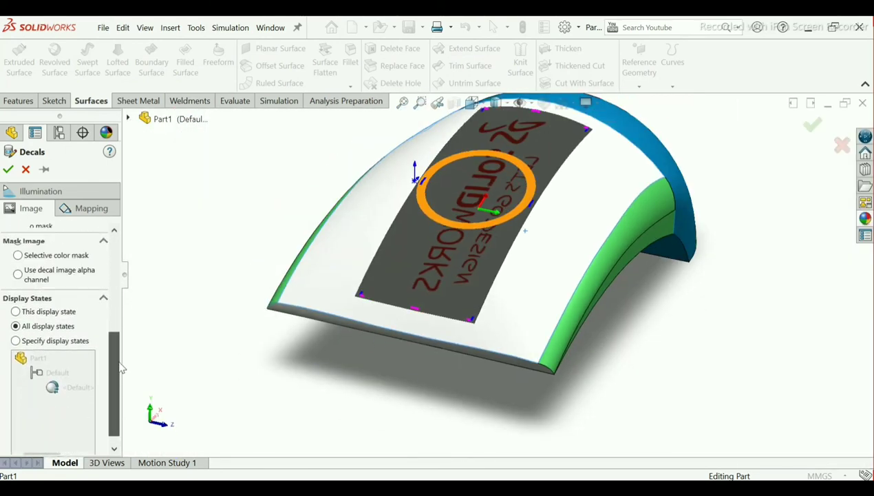
click(96, 211)
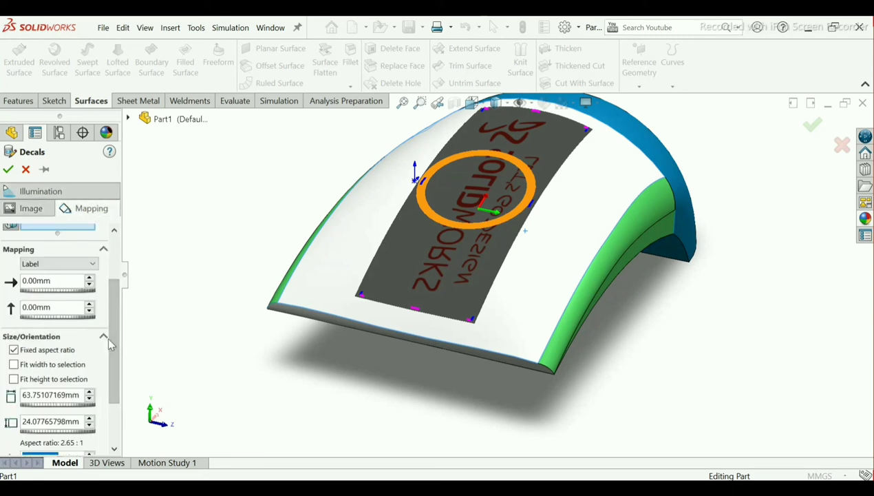
scroll(114, 356, down, 3)
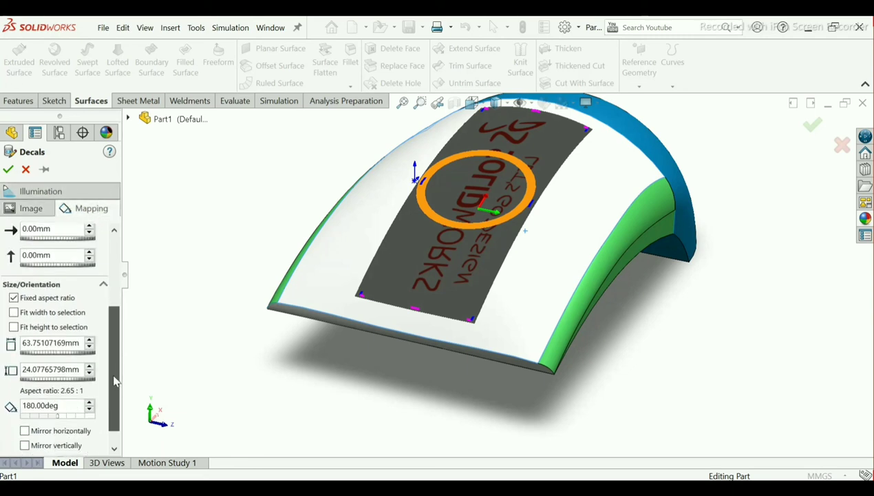
double_click(60, 394)
text(90)
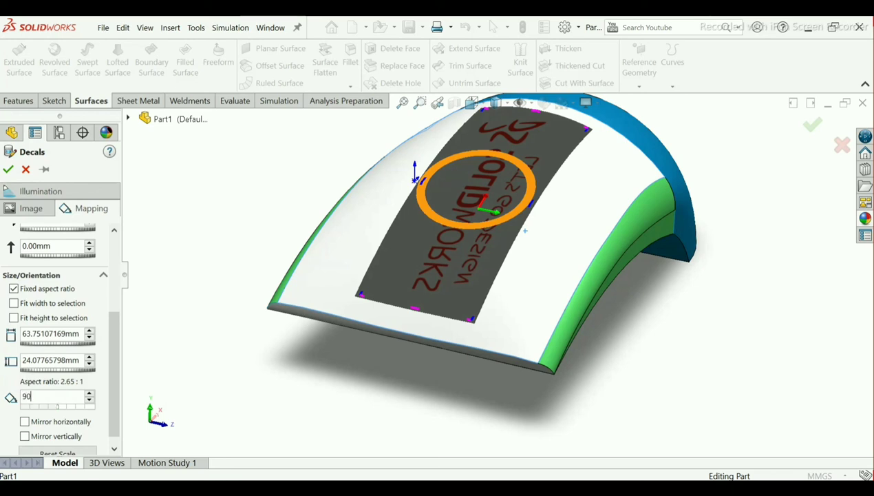
key(Return)
click(200, 295)
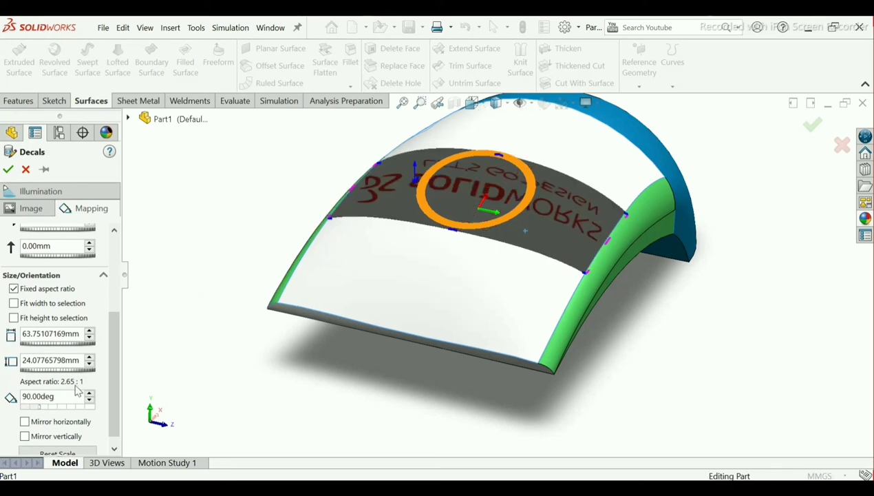
click(25, 437)
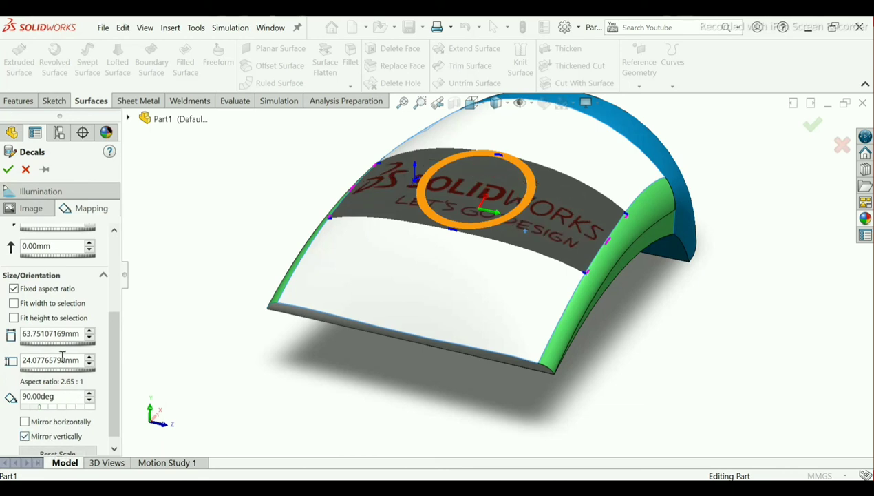
Set the decal's width to 50 mm, then its height to 17 mm with fixed aspect ratio, and accept the decal
double_click(63, 333)
text(50)
key(Return)
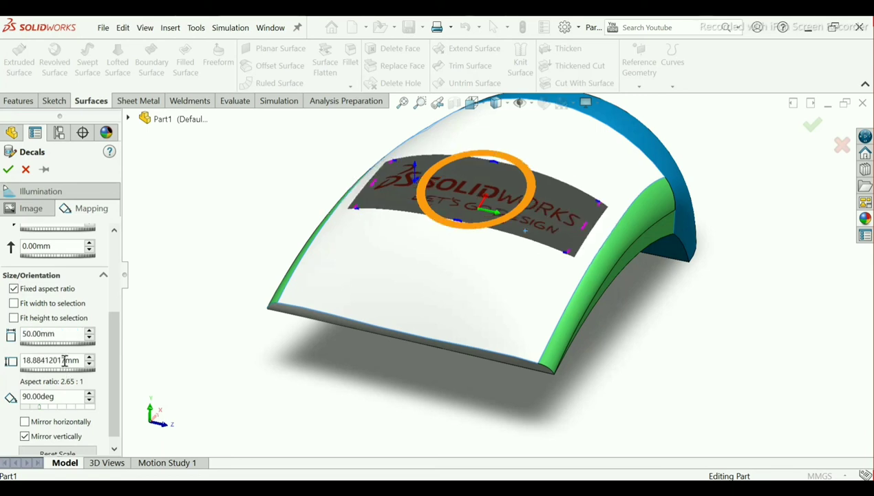
double_click(64, 360)
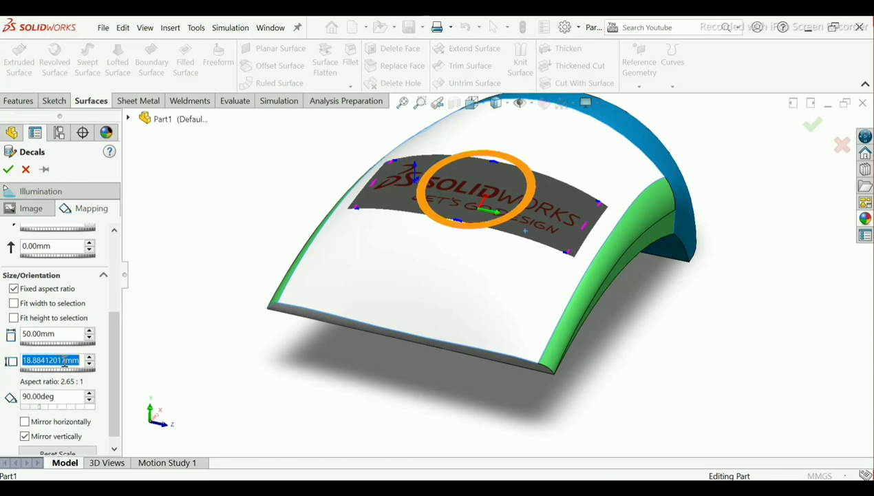
text(17.00mm)
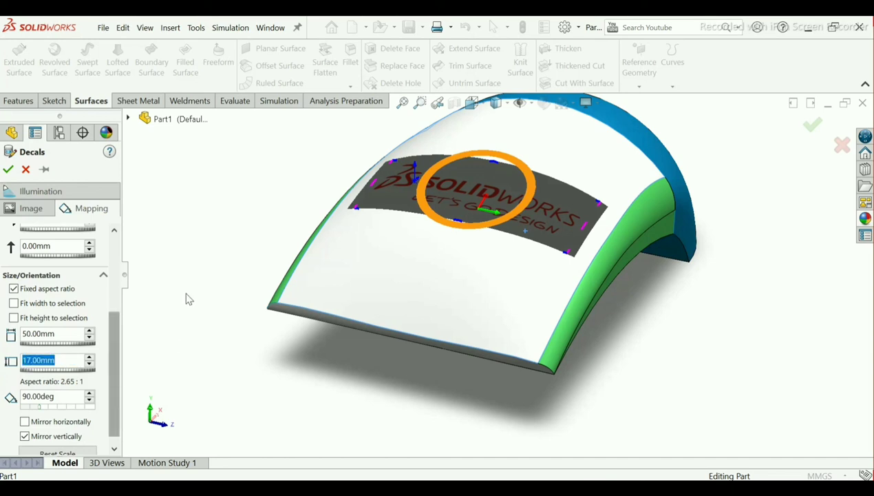
key(Return)
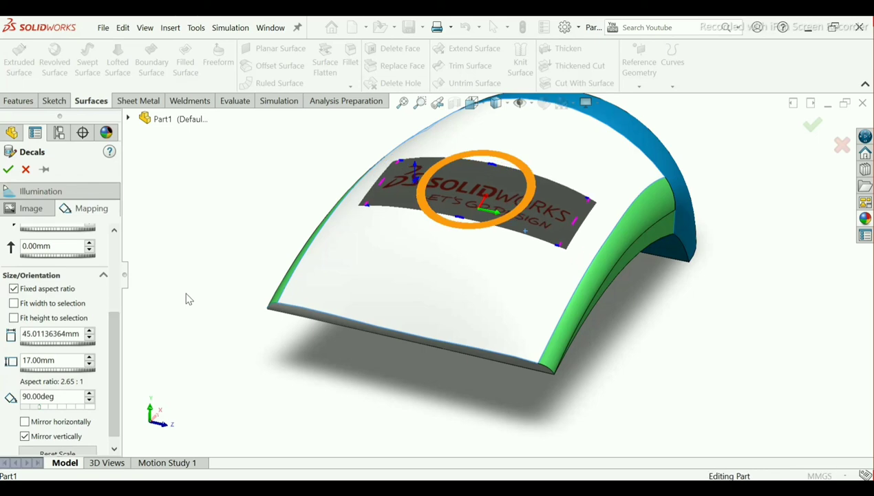
click(8, 169)
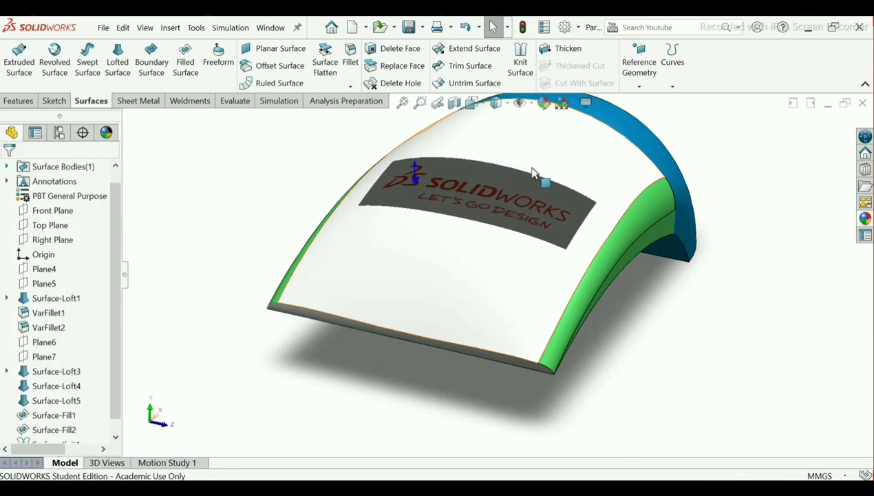
scroll(533, 172, down, 5)
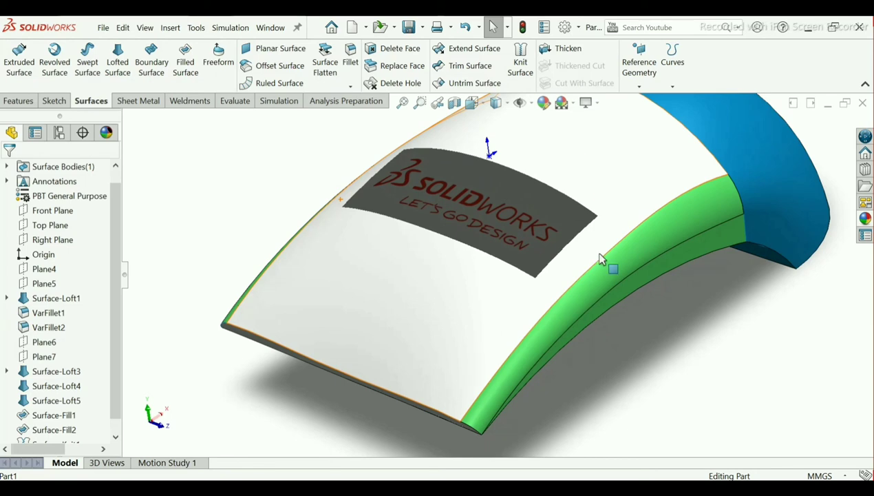
scroll(585, 157, down, 3)
scroll(577, 212, up, 6)
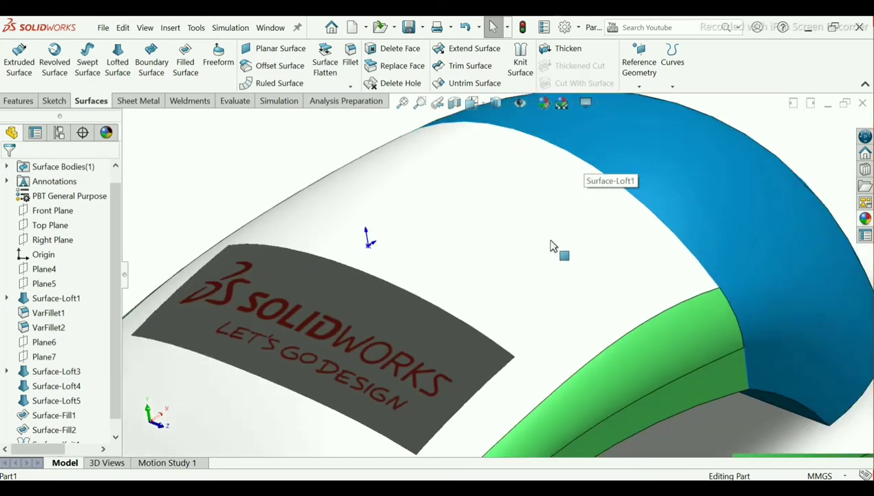
mouse_move(498, 302)
middle_down()
mouse_move(494, 246)
mouse_move(484, 312)
middle_up()
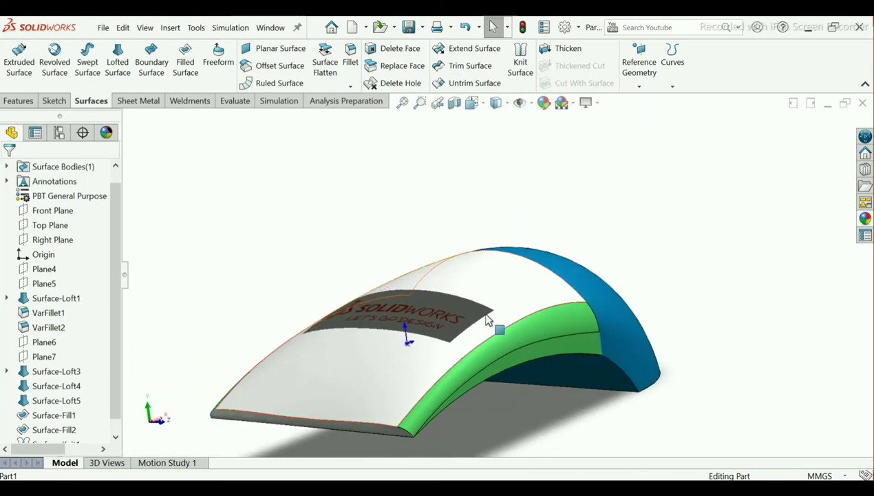
scroll(463, 292, up, 3)
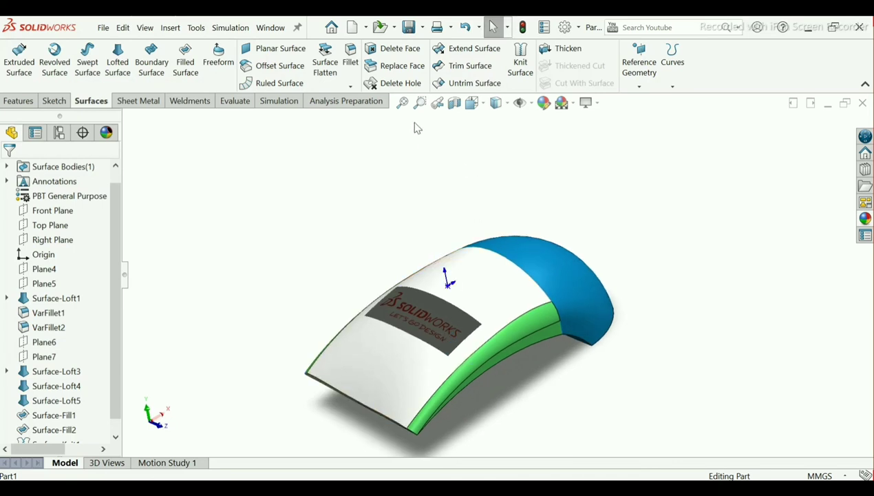